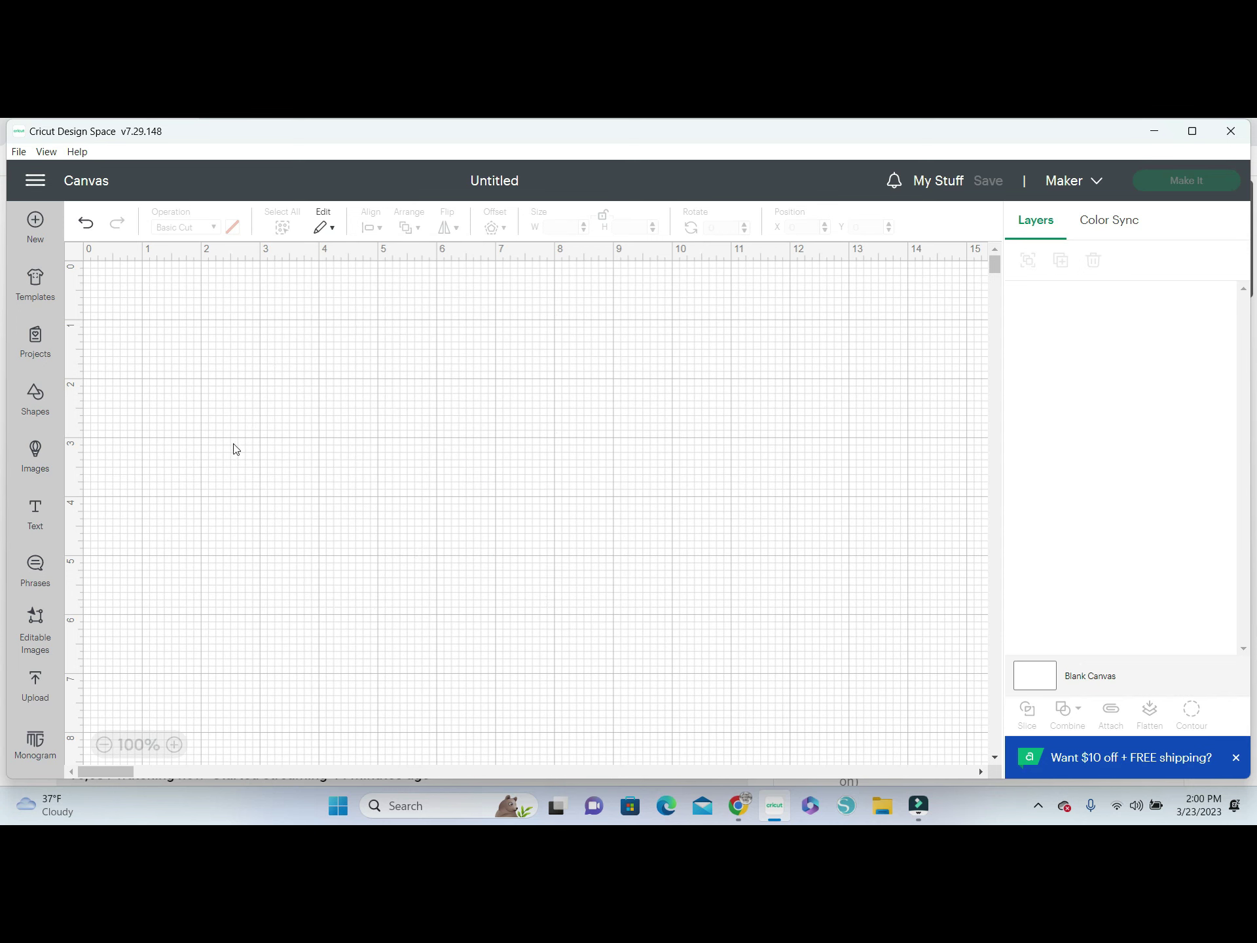
Add a square to the canvas and colour it brown
click(31, 394)
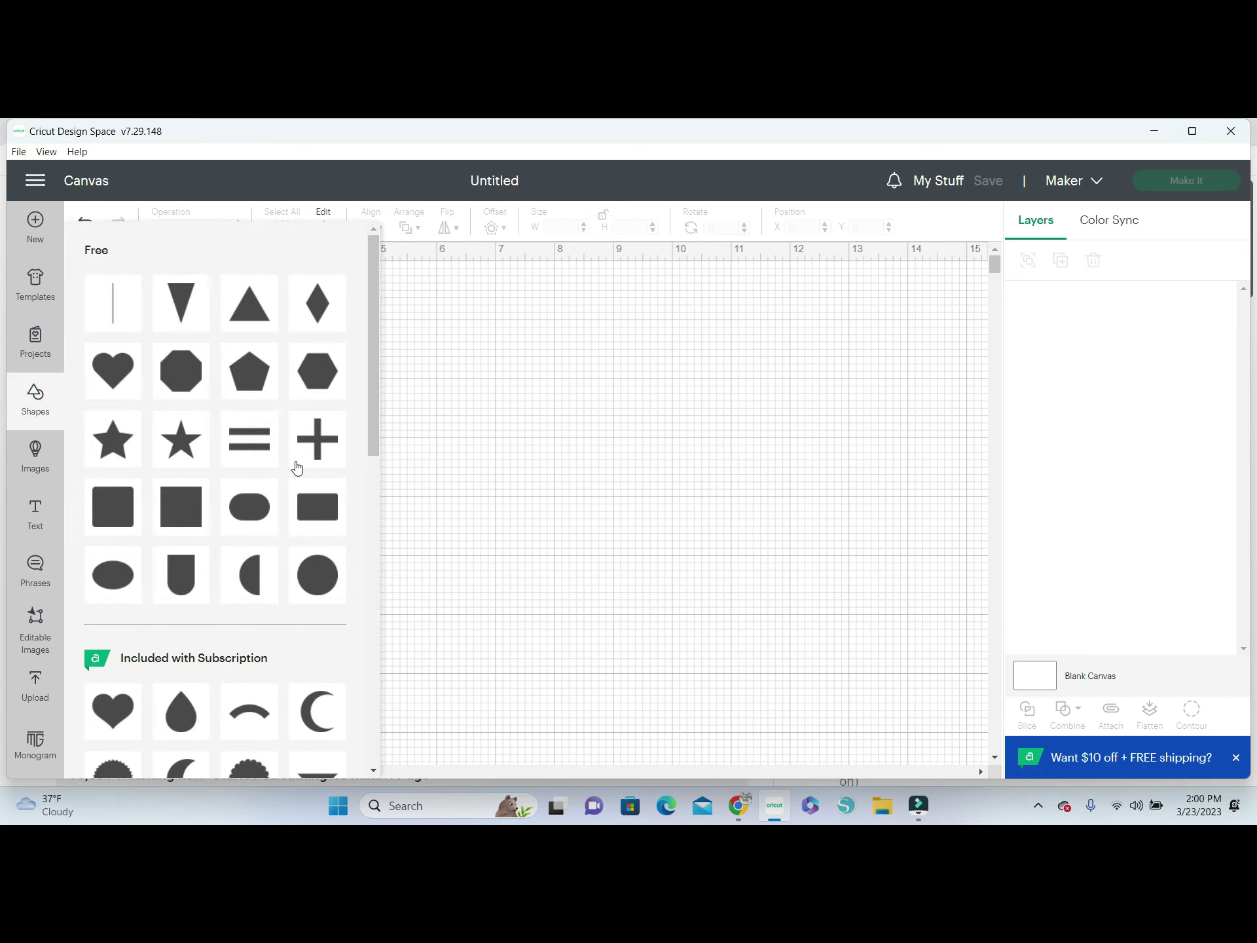
click(182, 508)
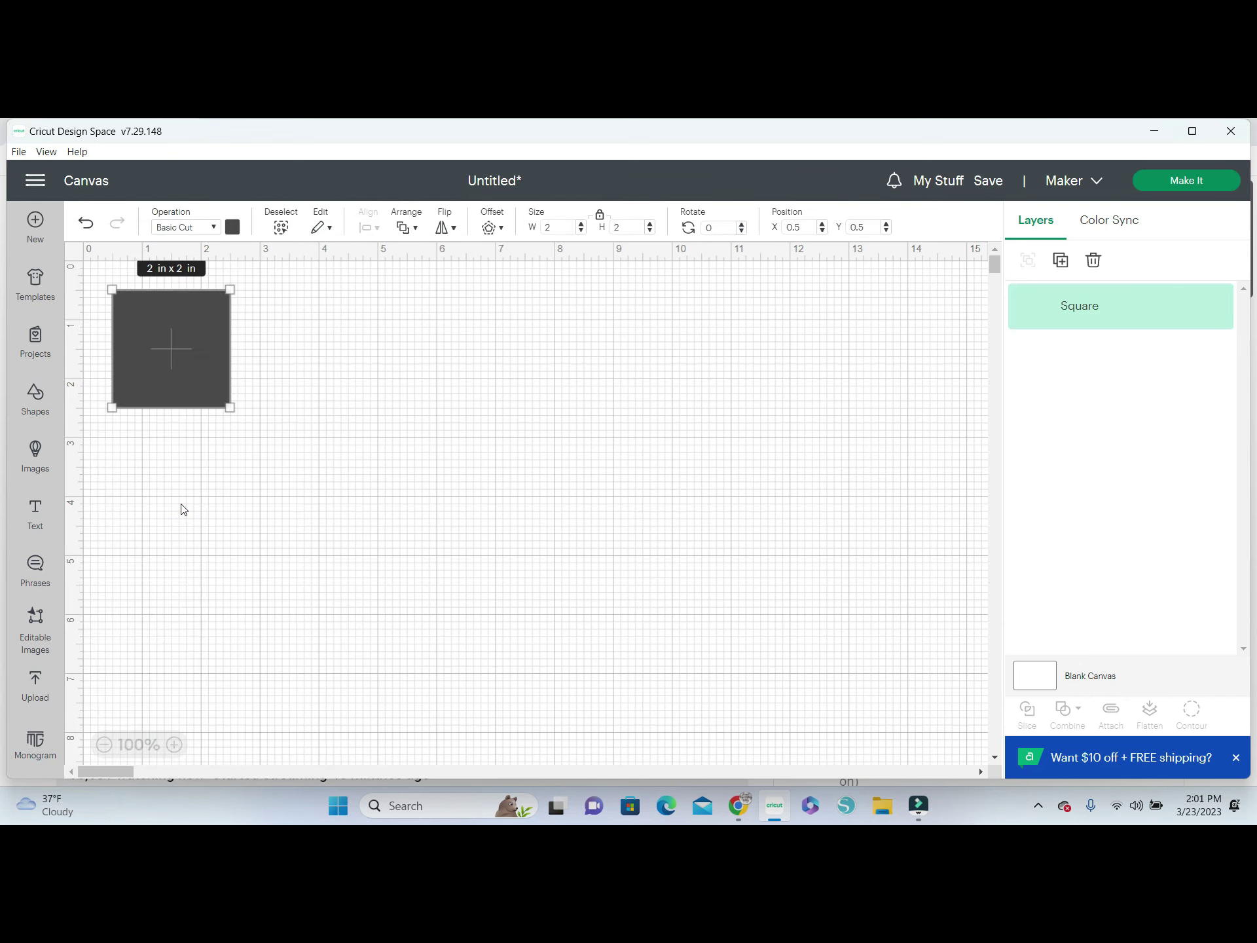
click(233, 226)
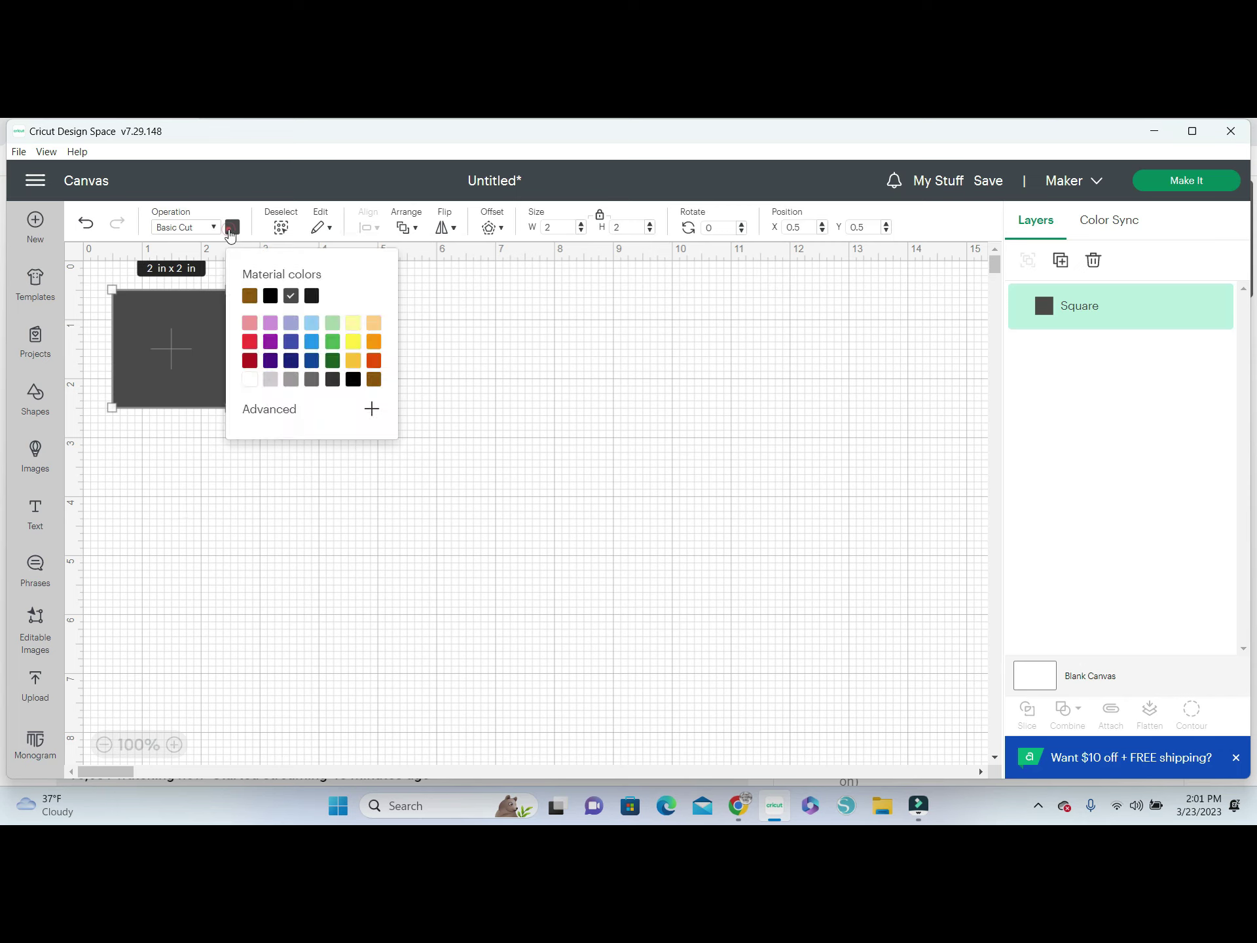
click(374, 380)
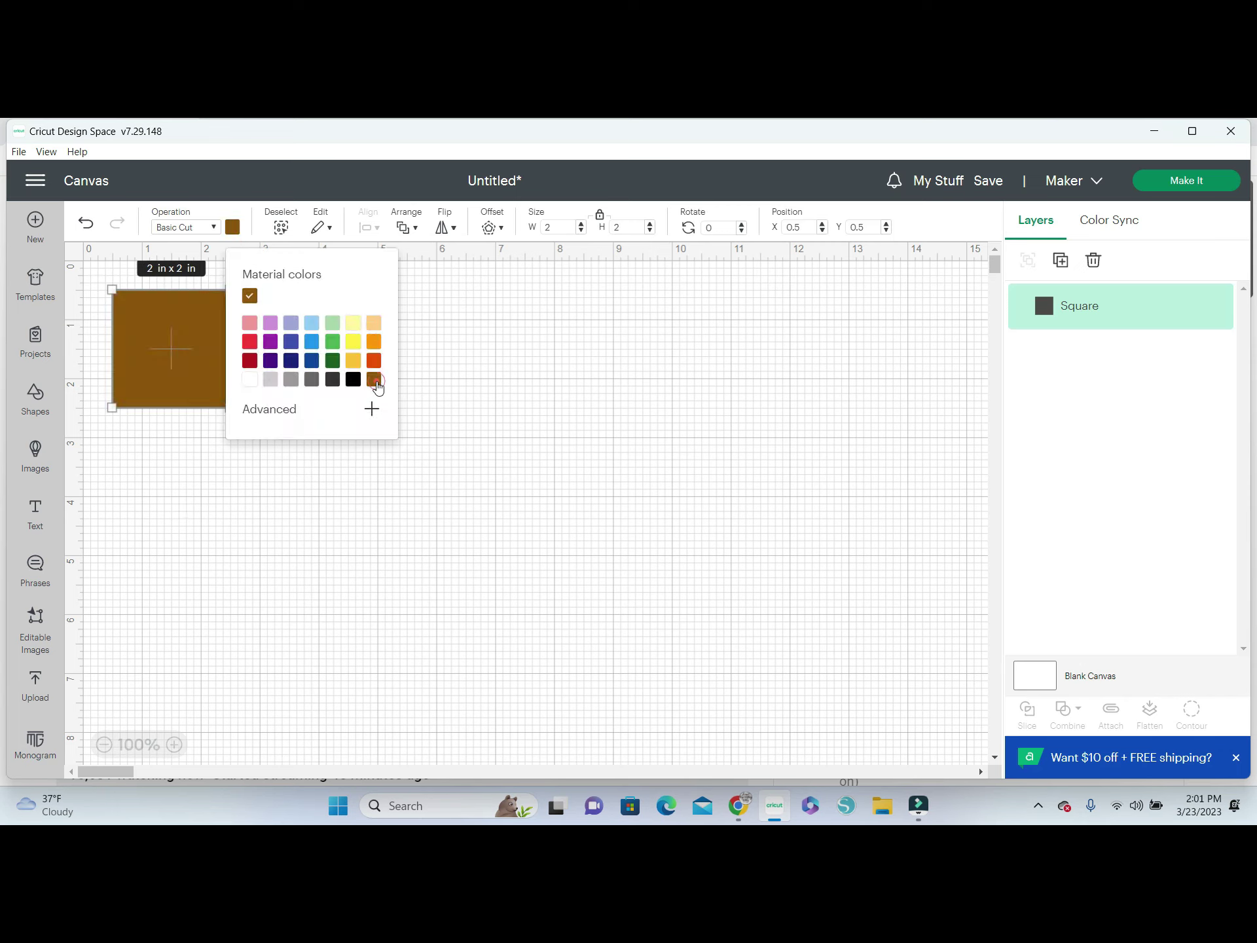
click(215, 510)
Resize the brown square to 16 x 16 in and move it toward the canvas centre
click(174, 393)
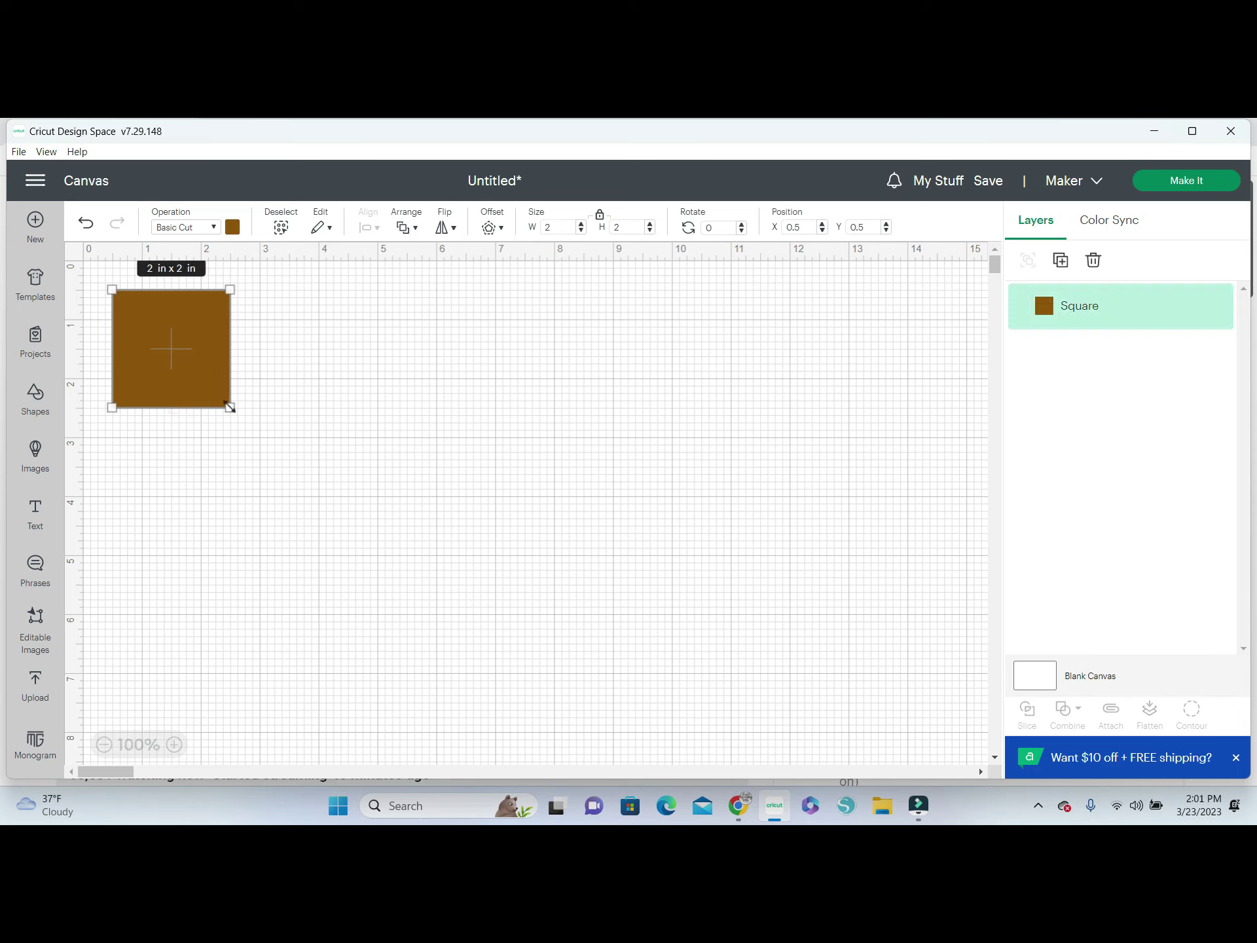
click(561, 227)
text(11.5)
click(643, 223)
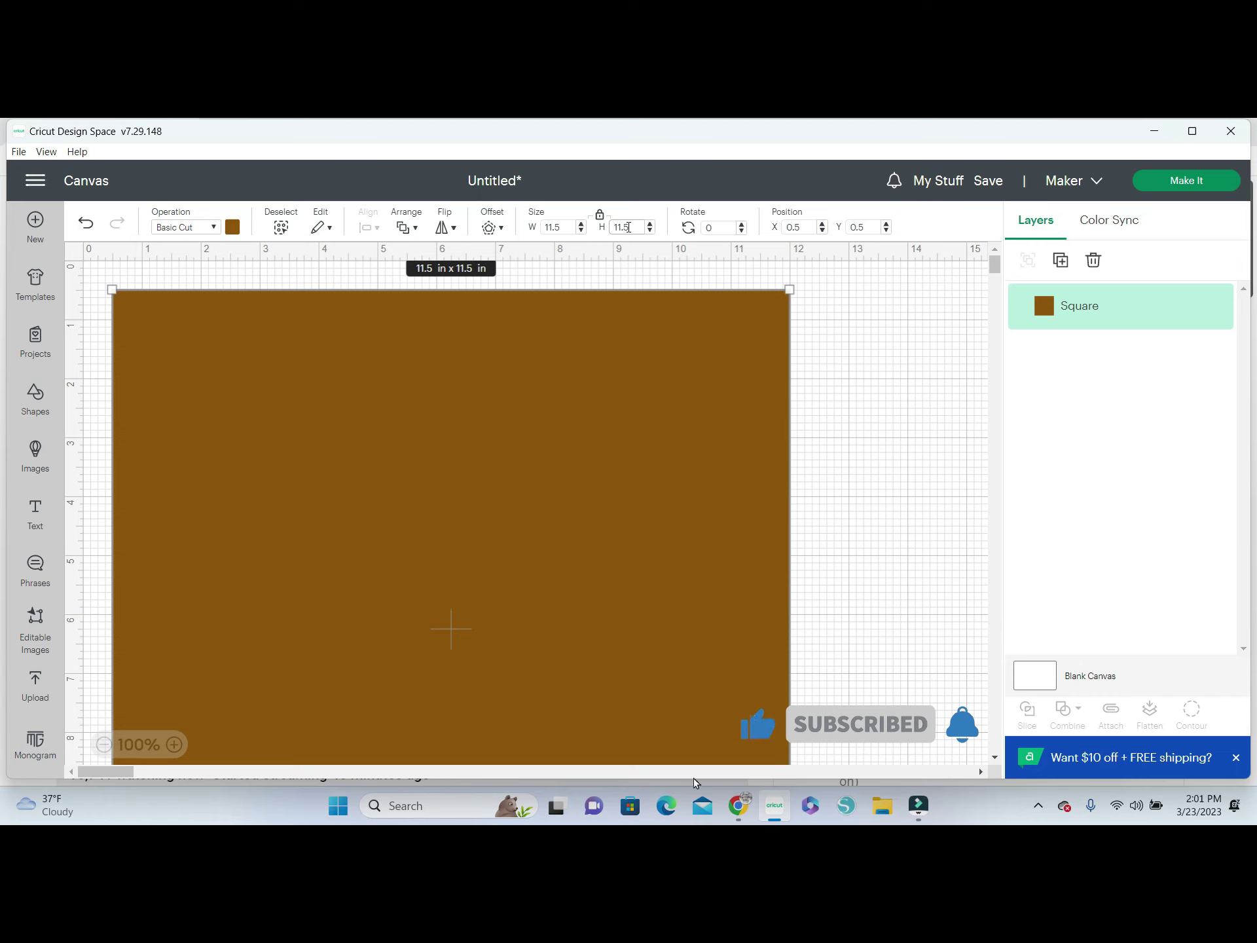
click(635, 227)
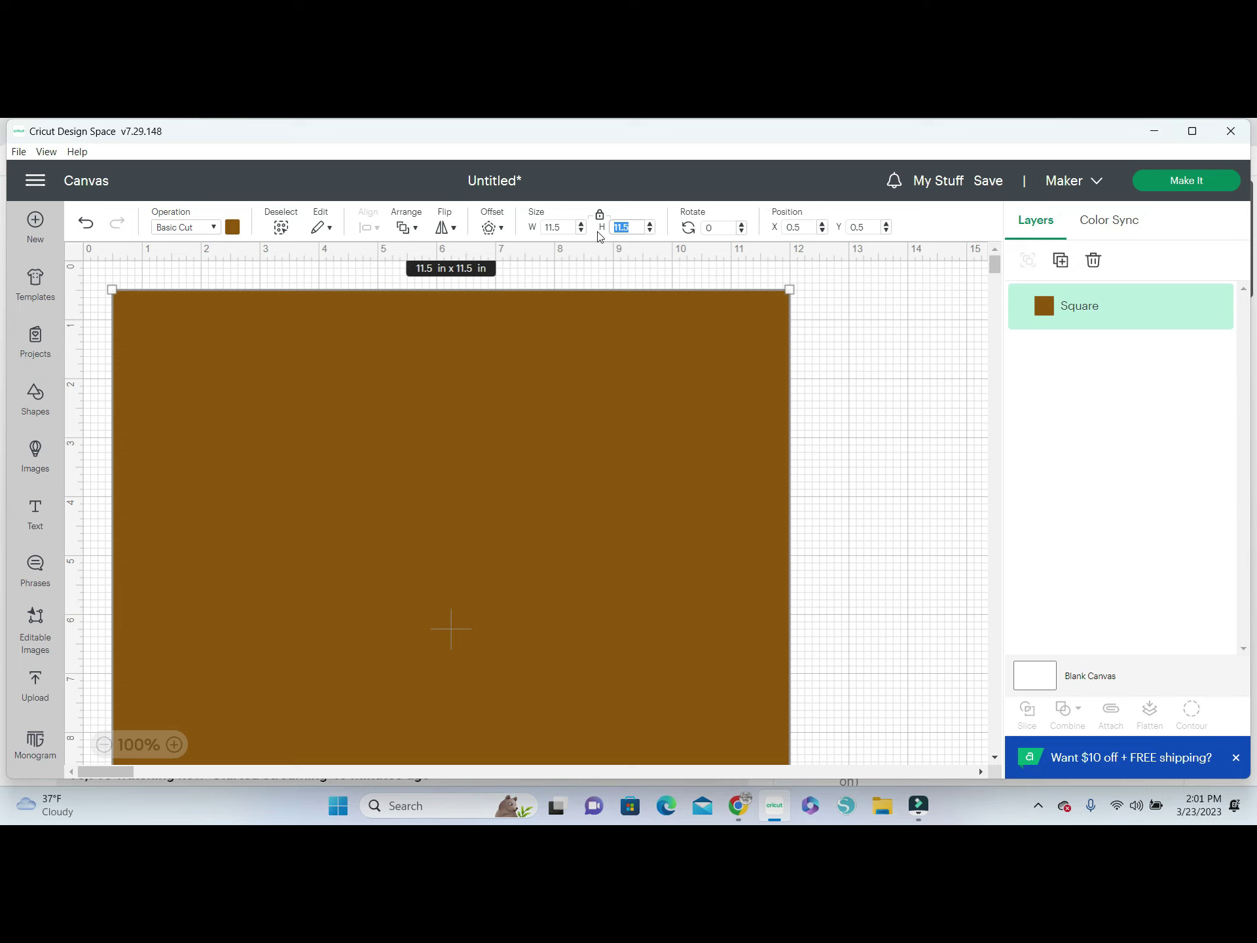
text(16)
key(Return)
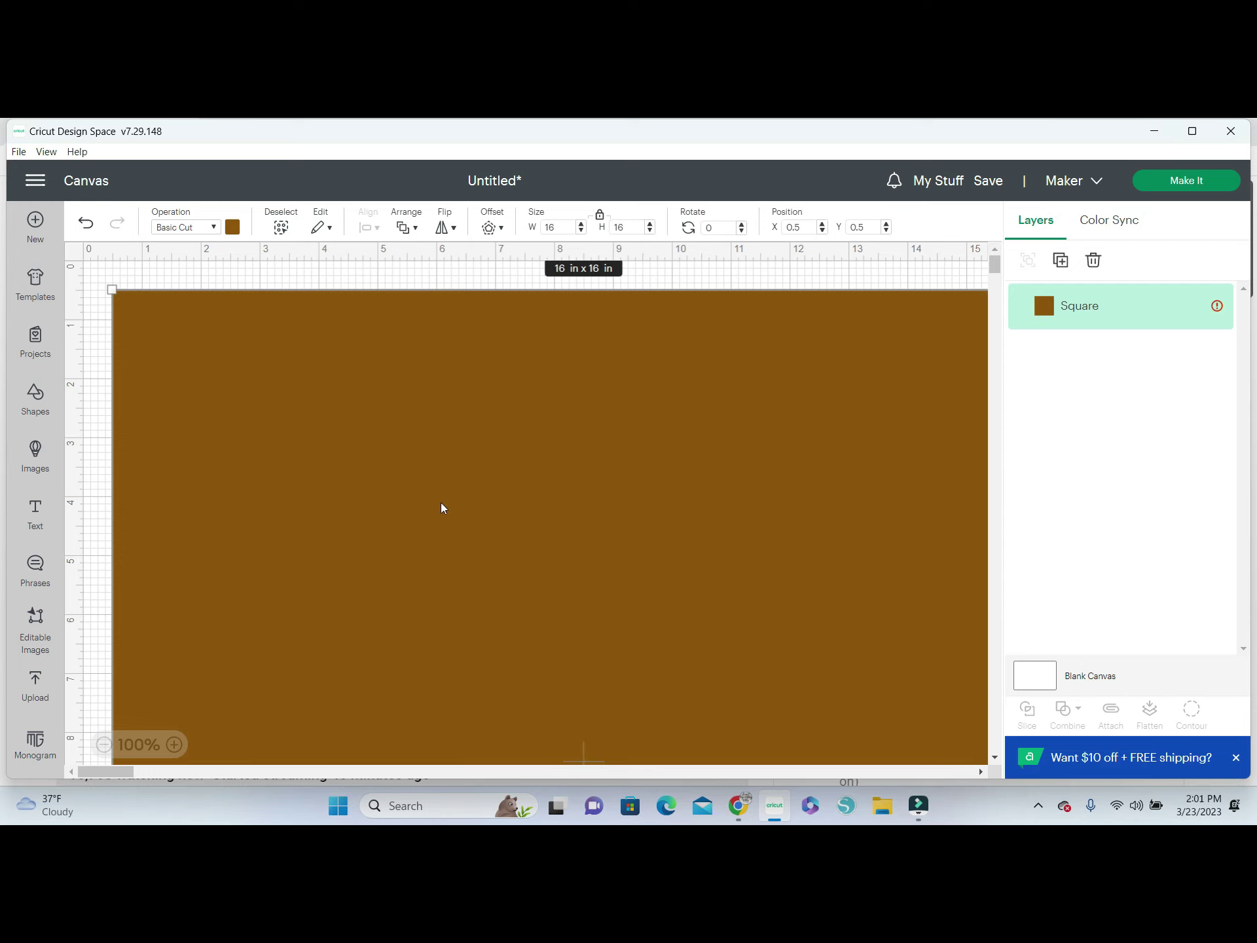
click(105, 744)
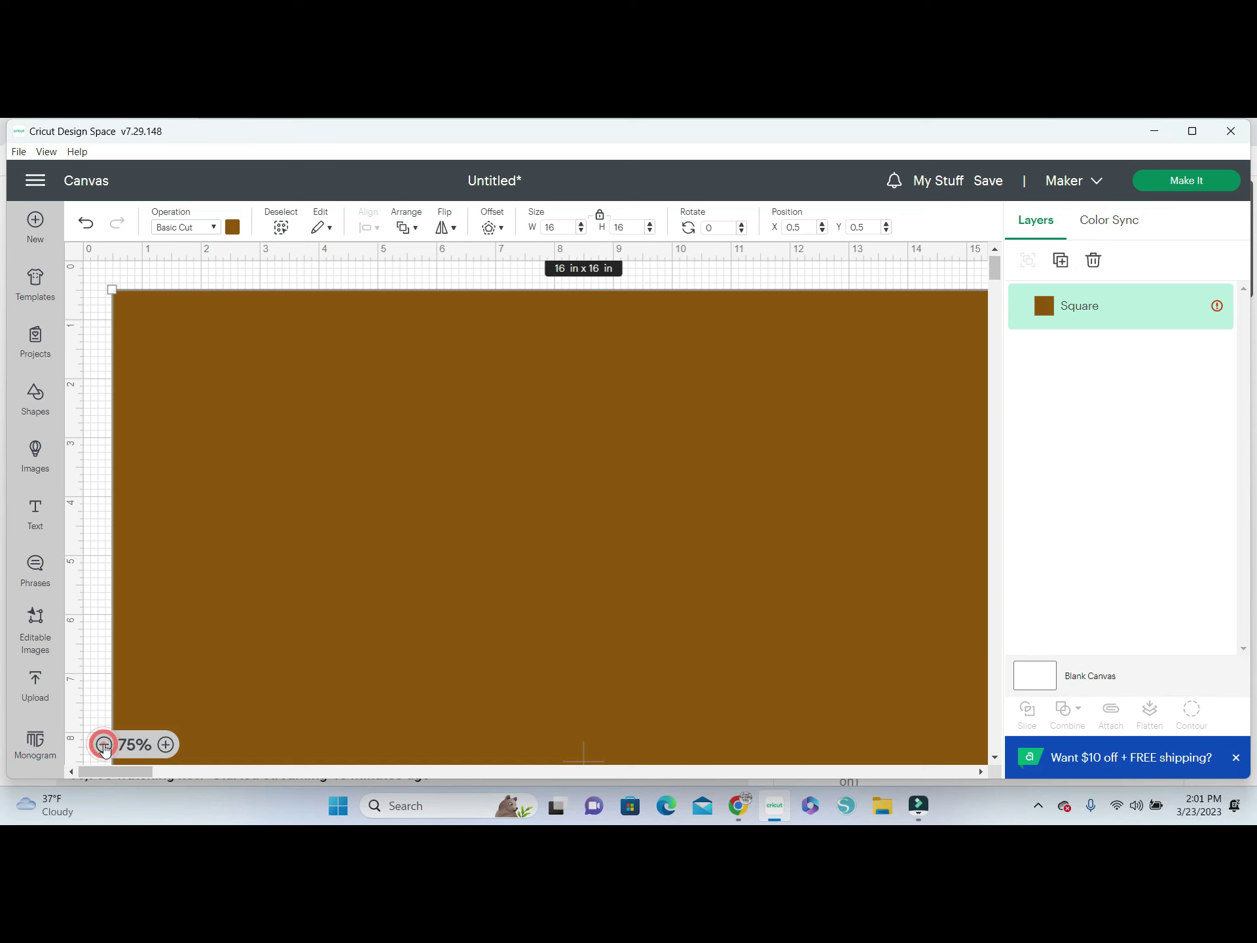
click(105, 745)
drag(238, 605, 460, 616)
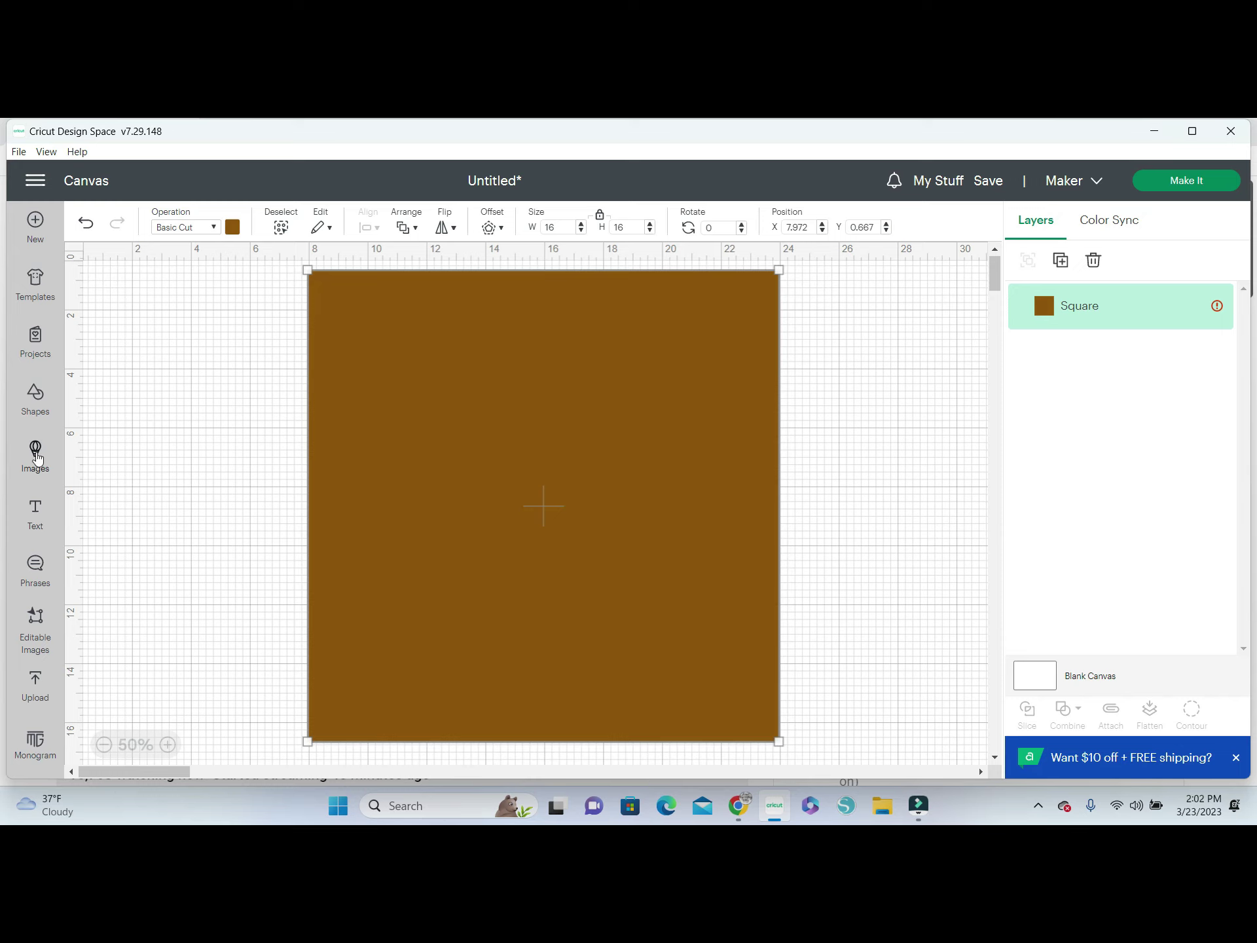
Search images for 'welcome to our home' and add the Welcome to our Home family design
click(36, 457)
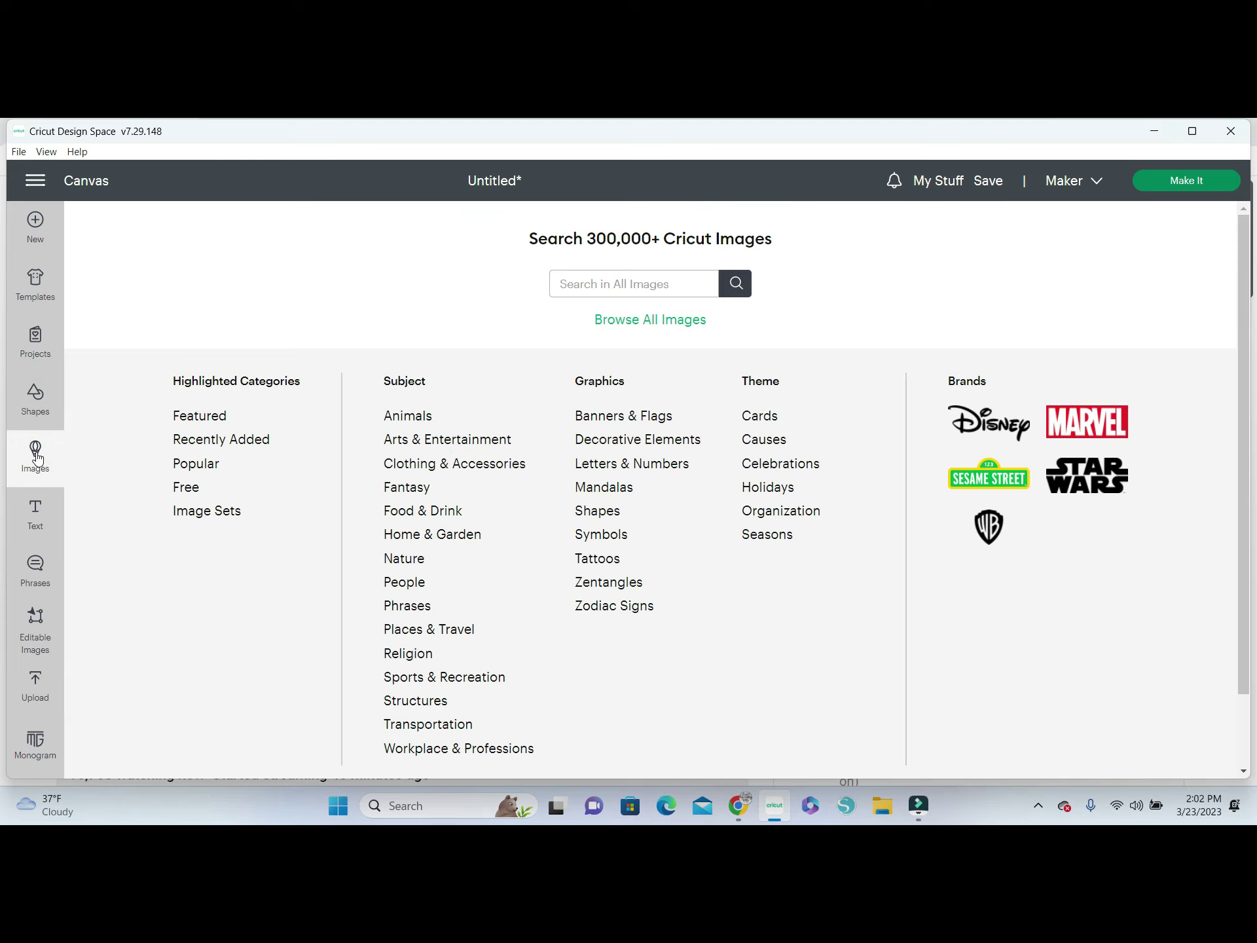
click(578, 285)
text(welcome to our home)
key(Return)
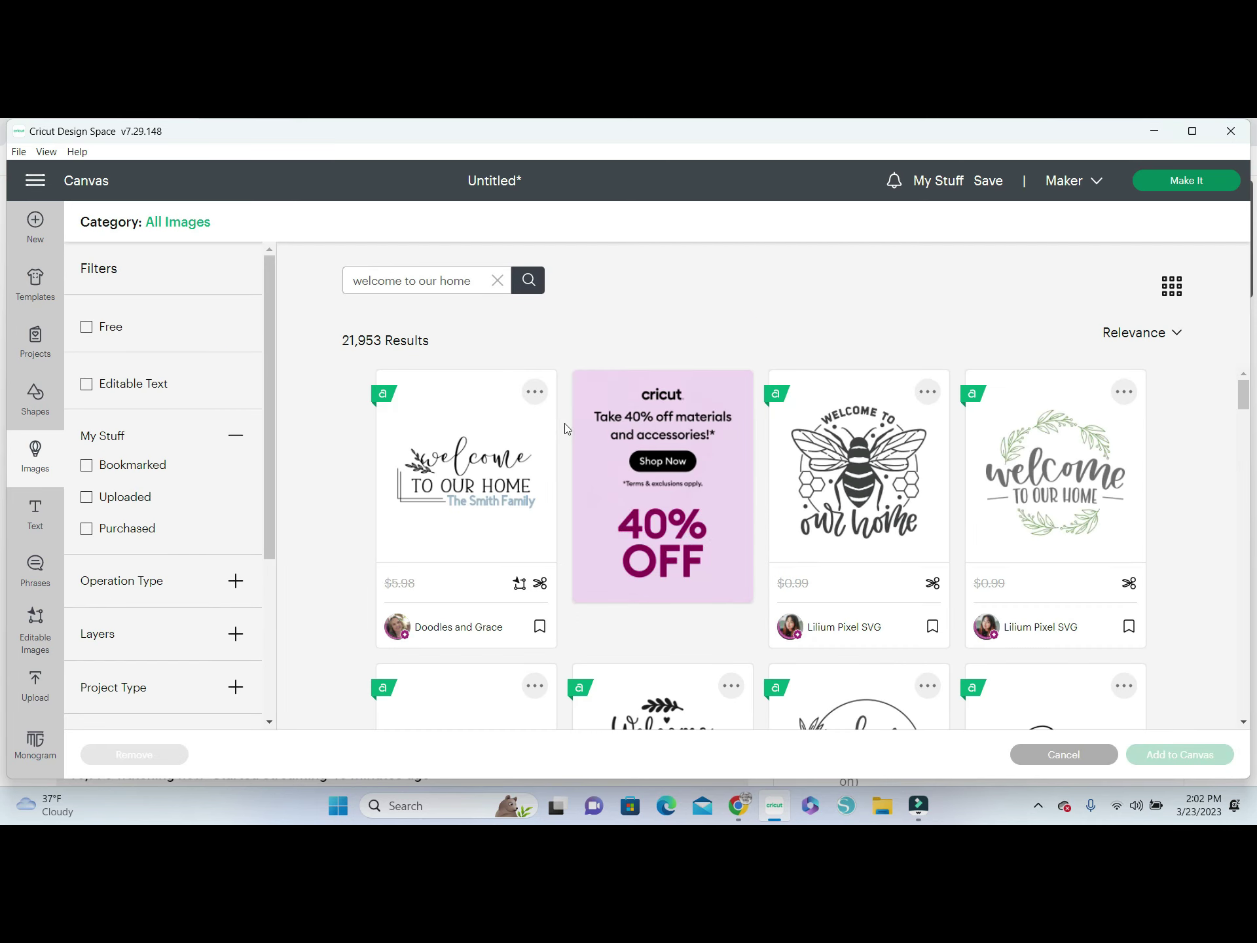
scroll(589, 432, down, 3)
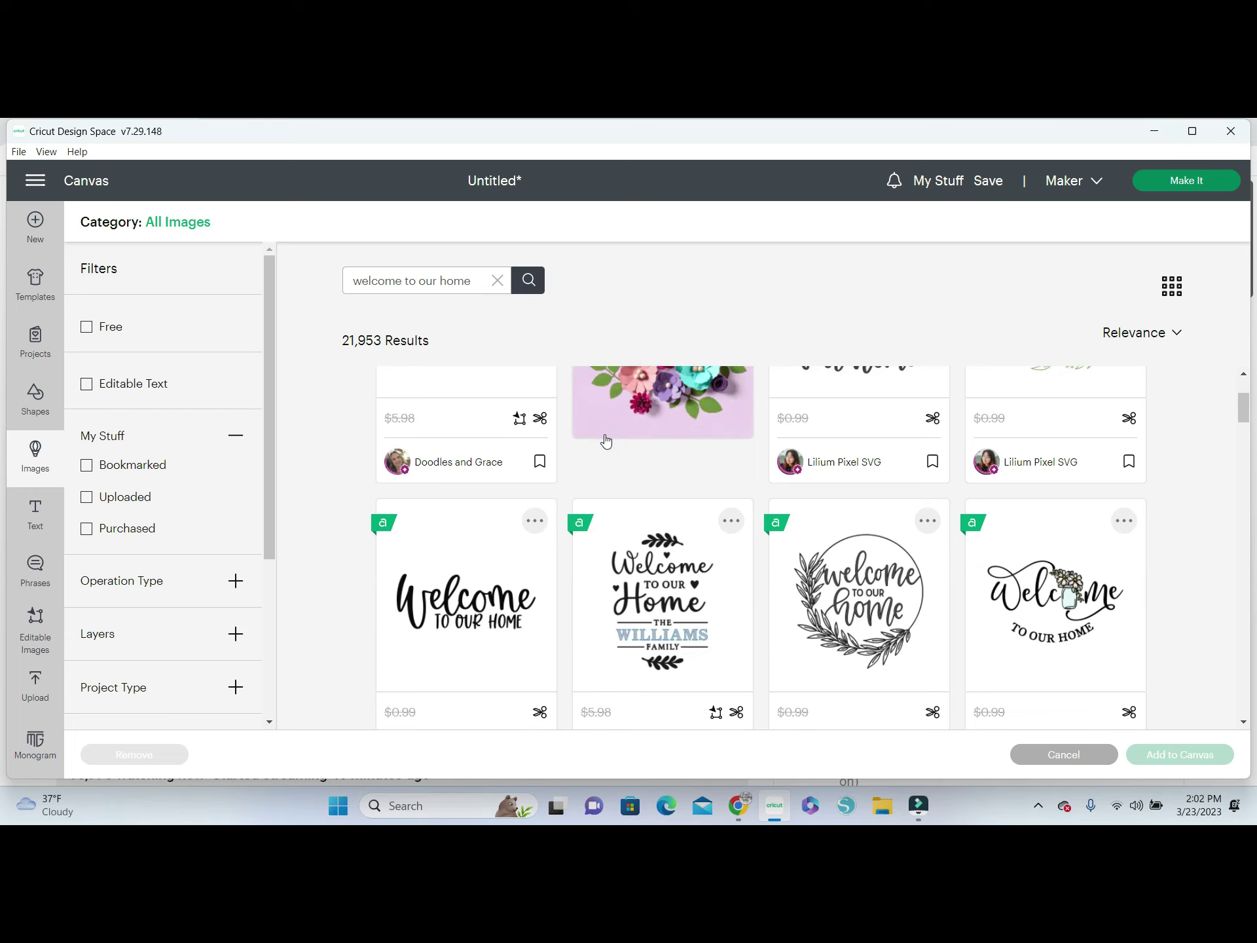
scroll(676, 542, down, 2)
click(665, 525)
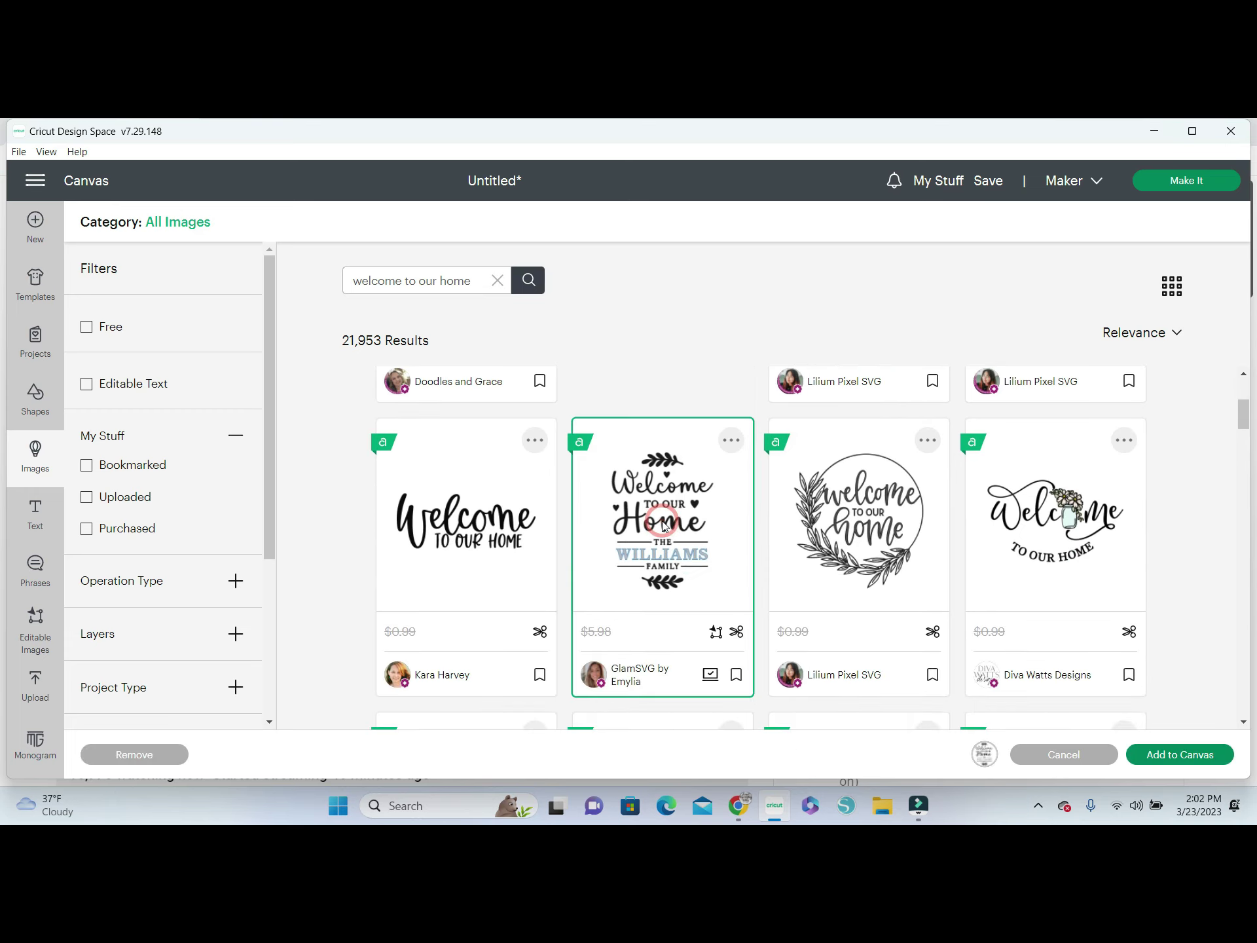
click(1184, 757)
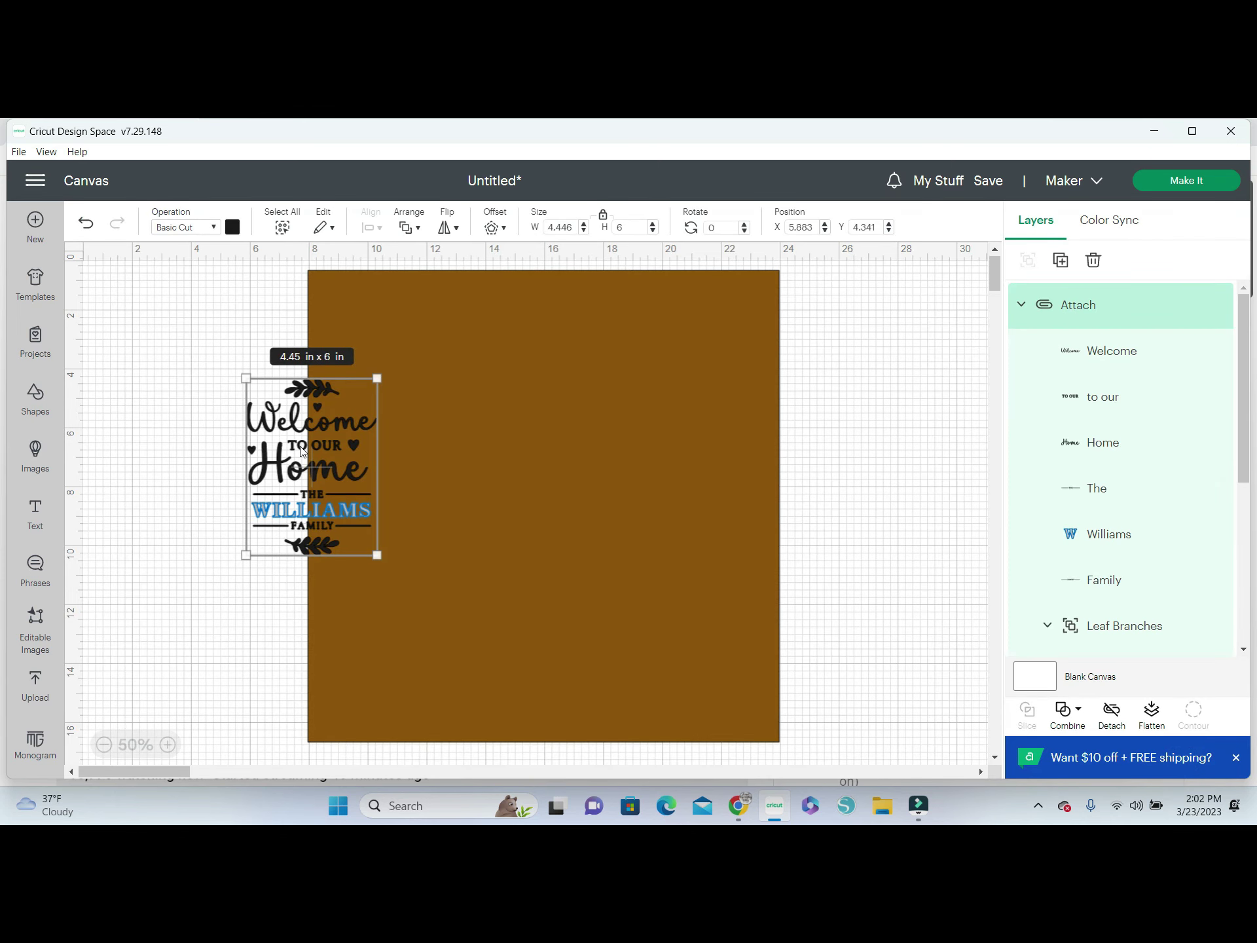
Move the welcome design onto the square and resize it to 11.062 x 14.928 in, centred
click(292, 475)
drag(292, 474, 509, 429)
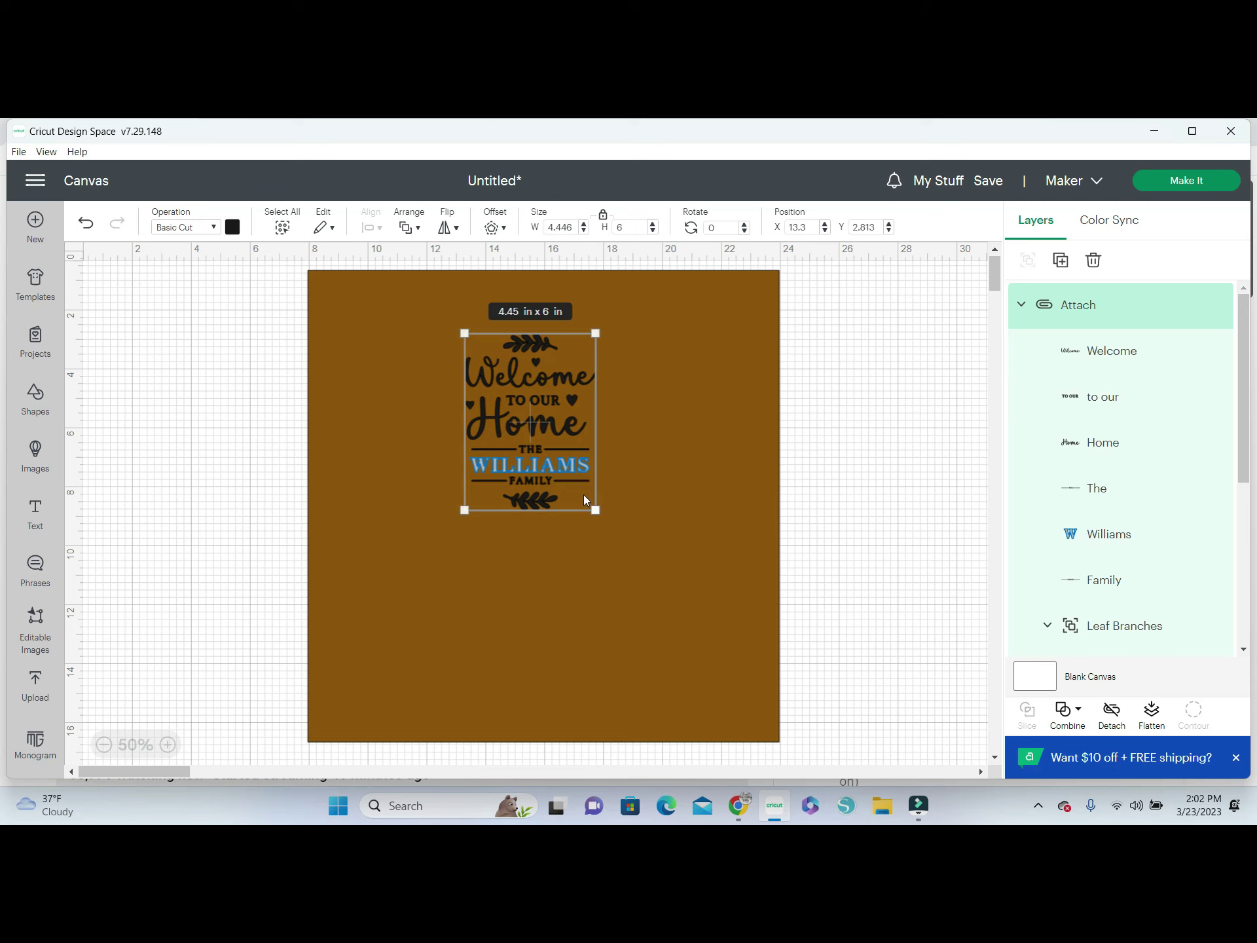
drag(595, 509, 757, 729)
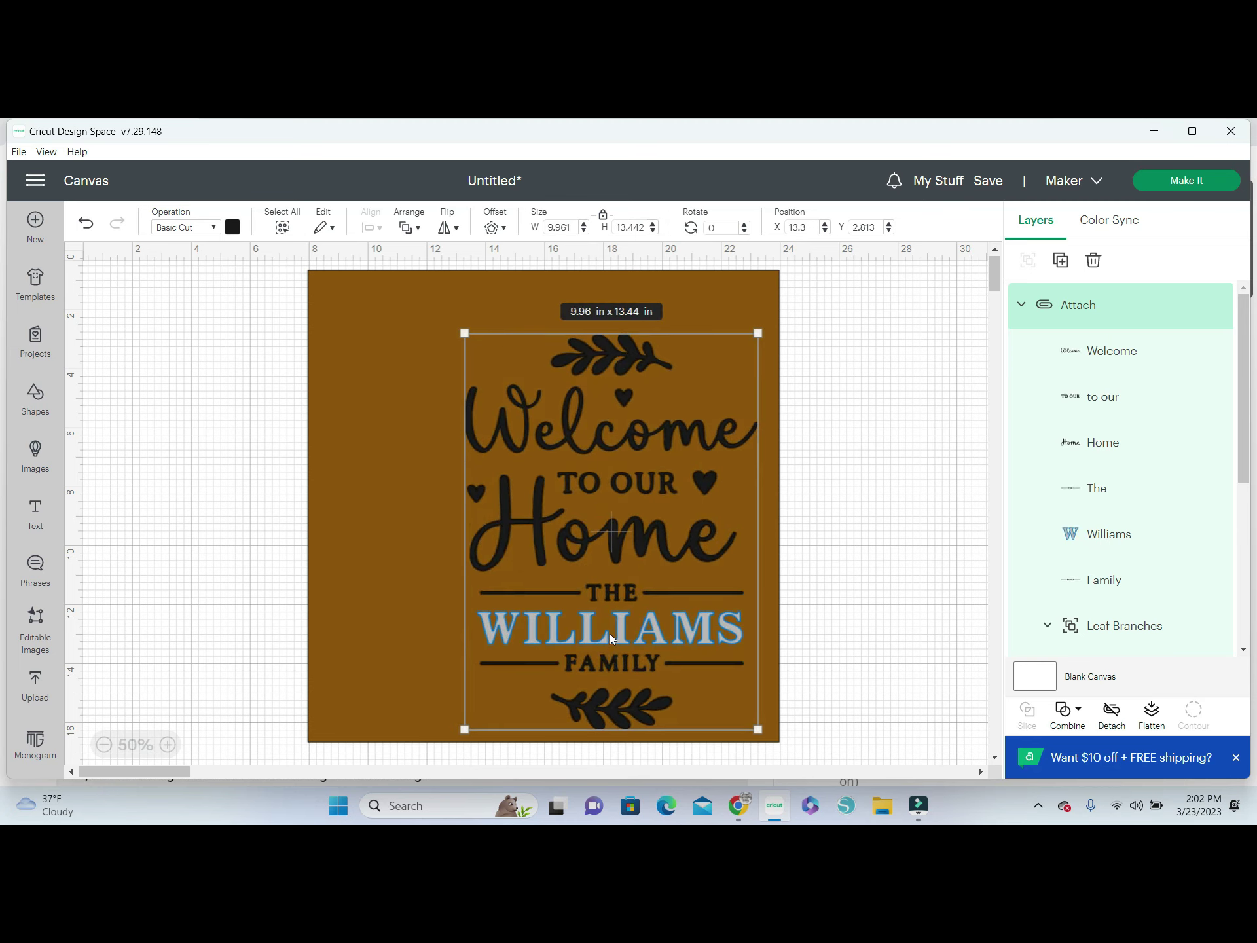
drag(611, 633, 551, 591)
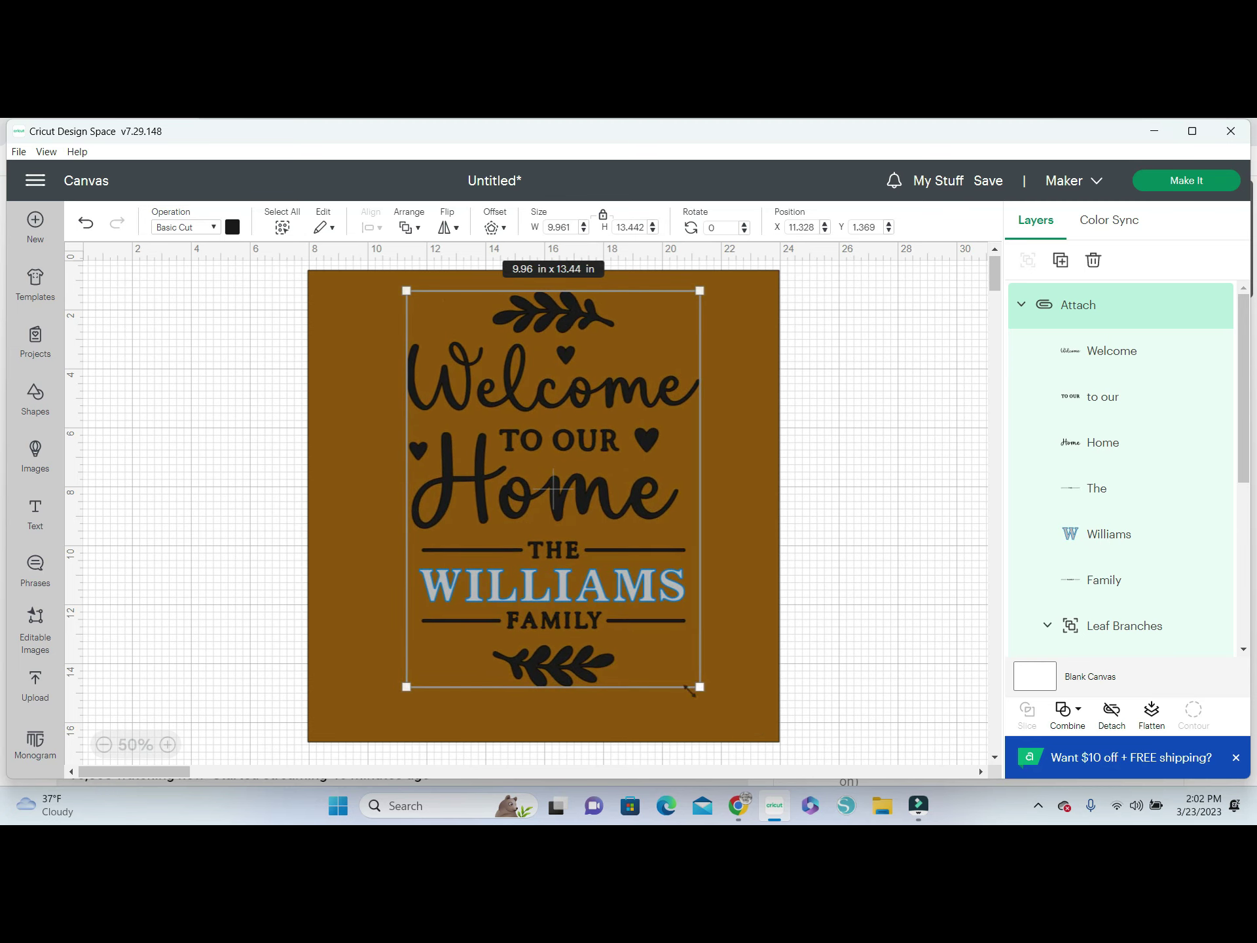
drag(695, 688, 754, 766)
drag(625, 687, 590, 662)
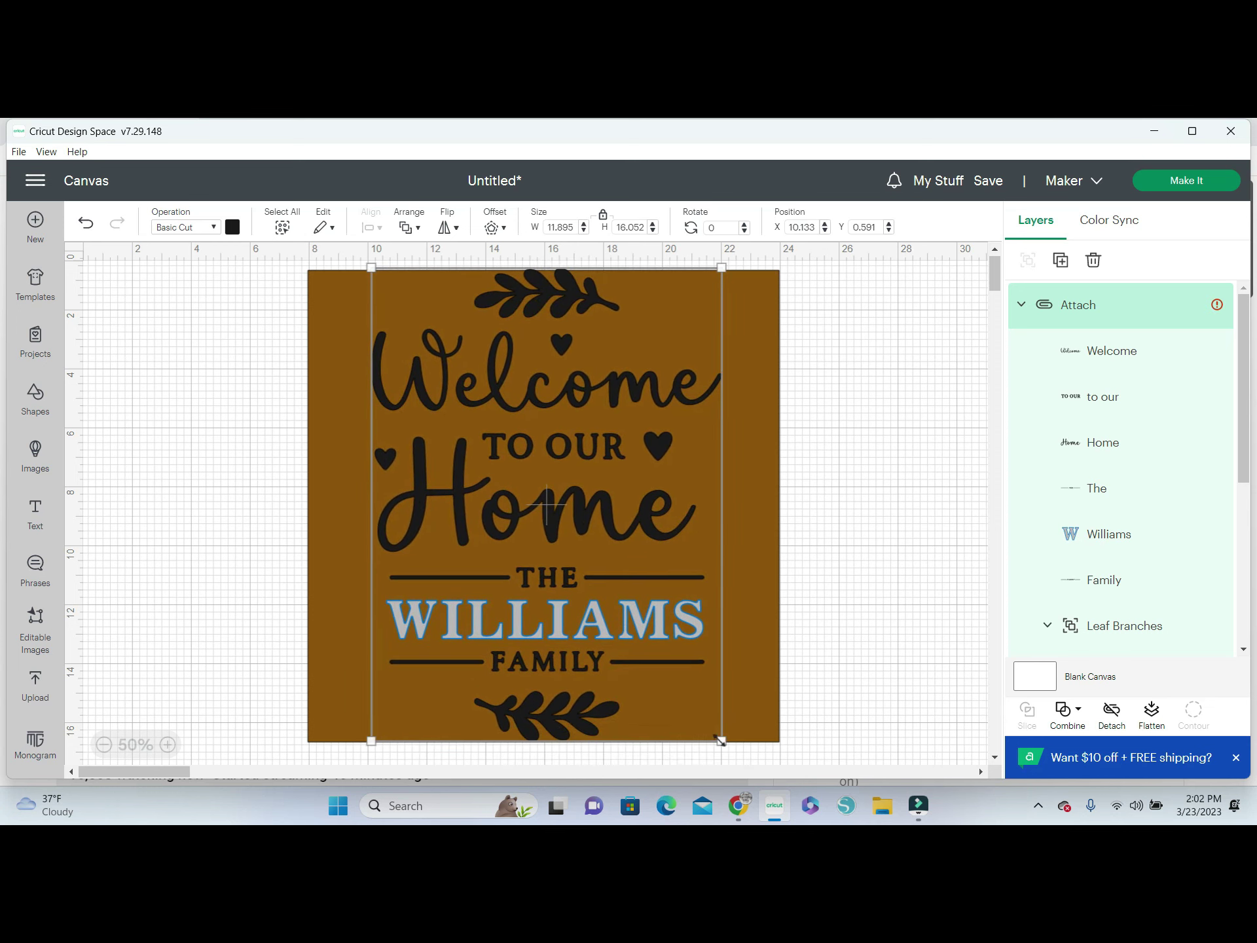
drag(720, 740, 698, 712)
click(580, 612)
drag(580, 611, 583, 615)
Hide the brown background square and select the whole welcome design
click(754, 550)
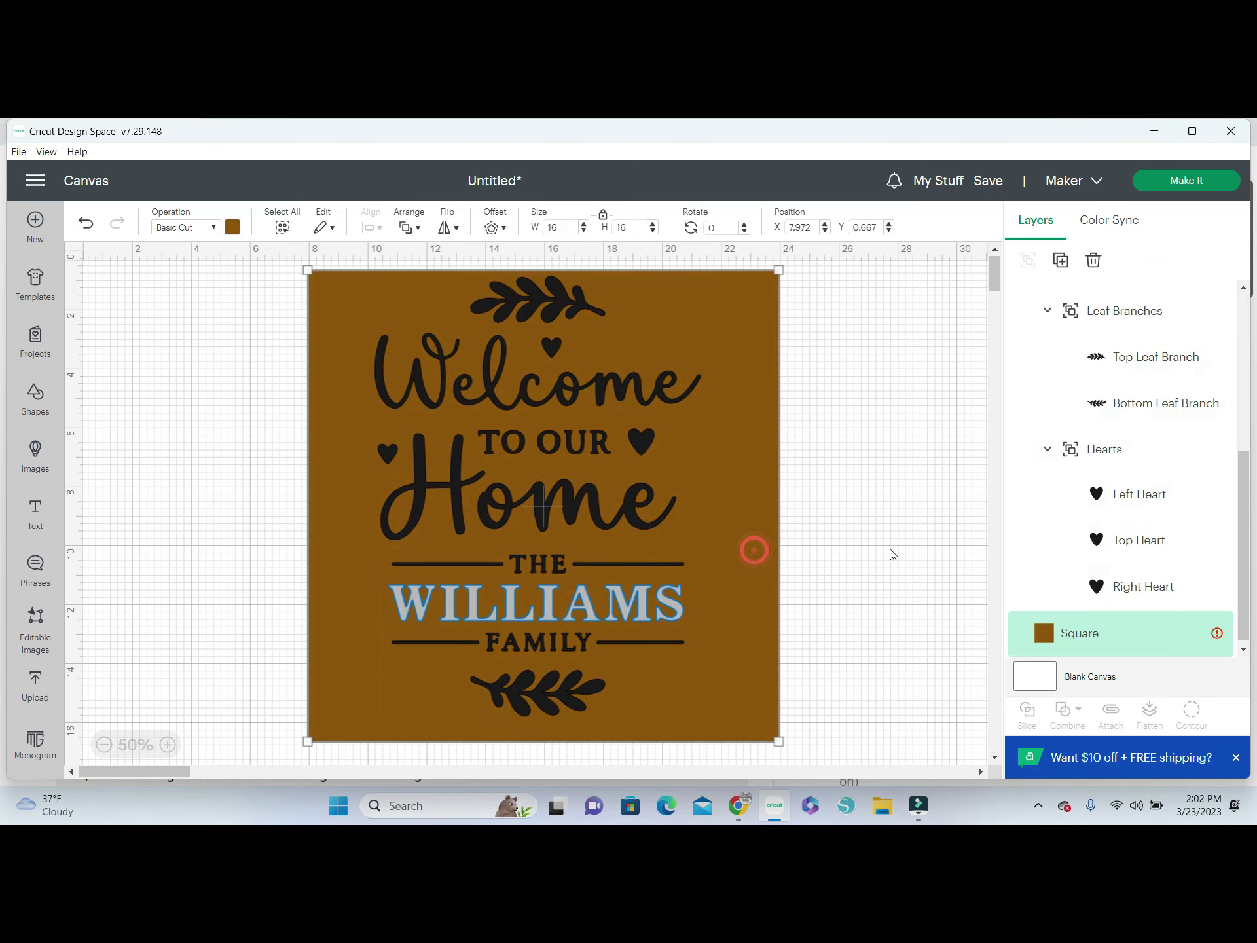
mouse_move(1207, 648)
click(1216, 634)
click(554, 622)
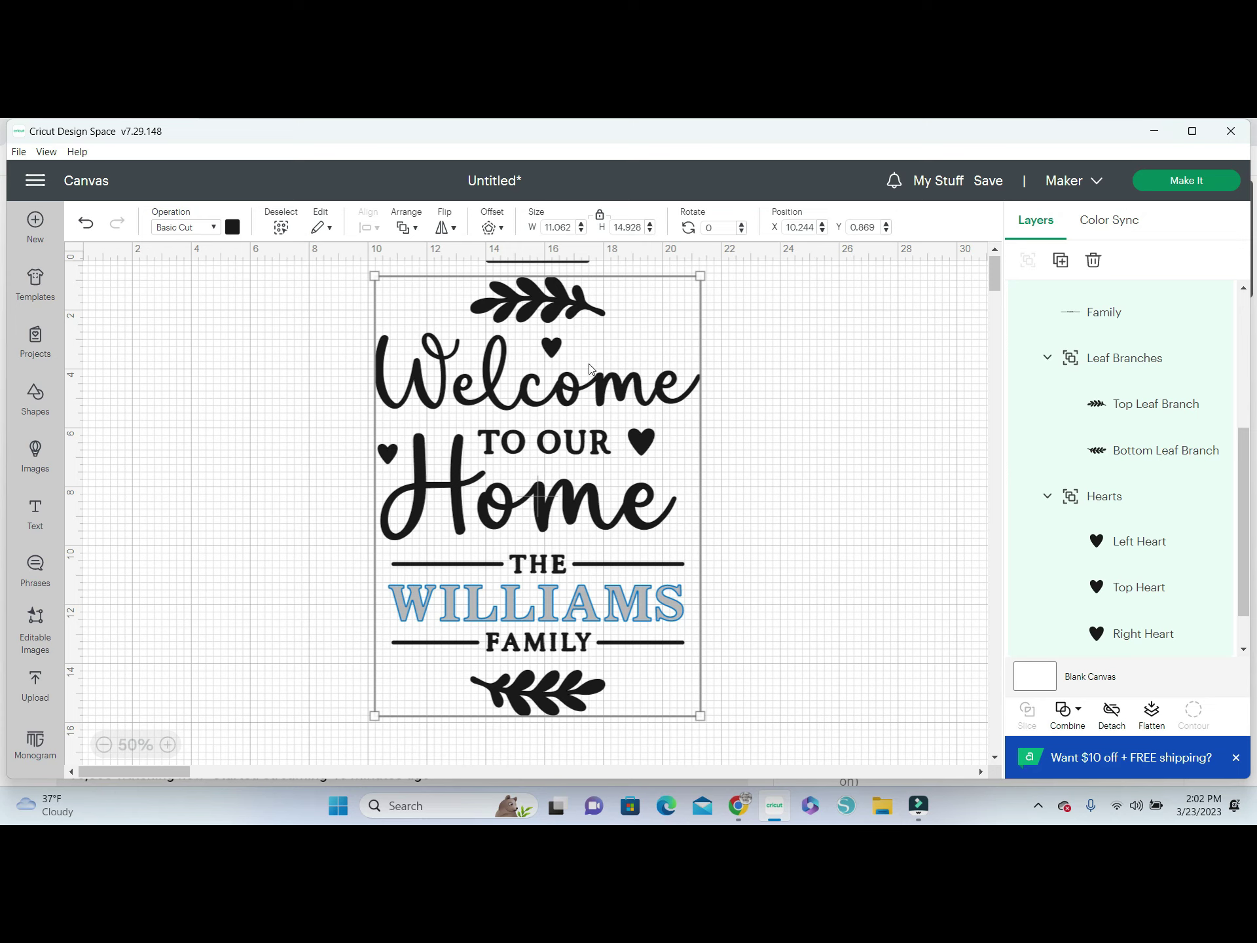
Ungroup the design into separate layers and delete the left, top and right hearts
click(1111, 715)
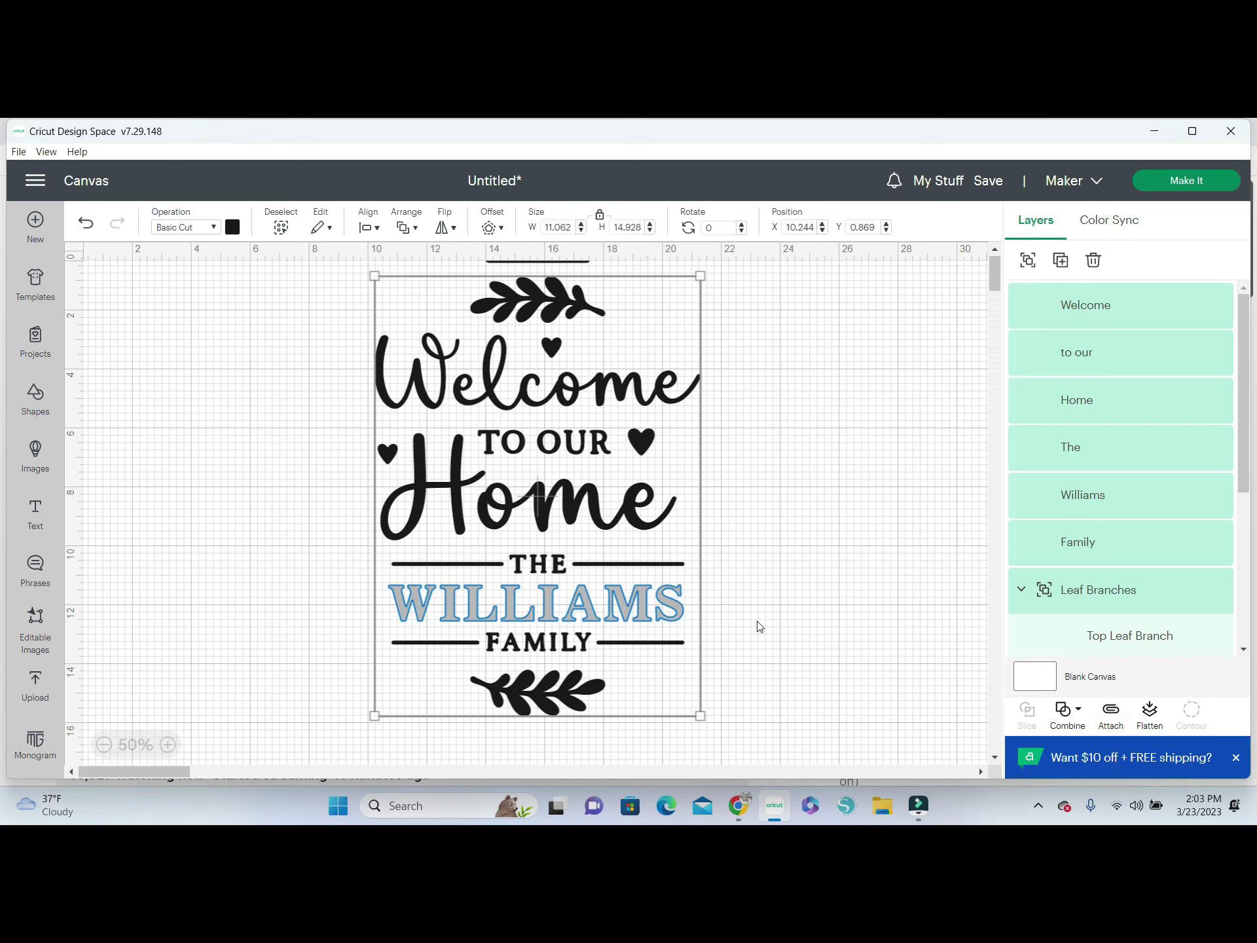
scroll(1084, 501, down, 5)
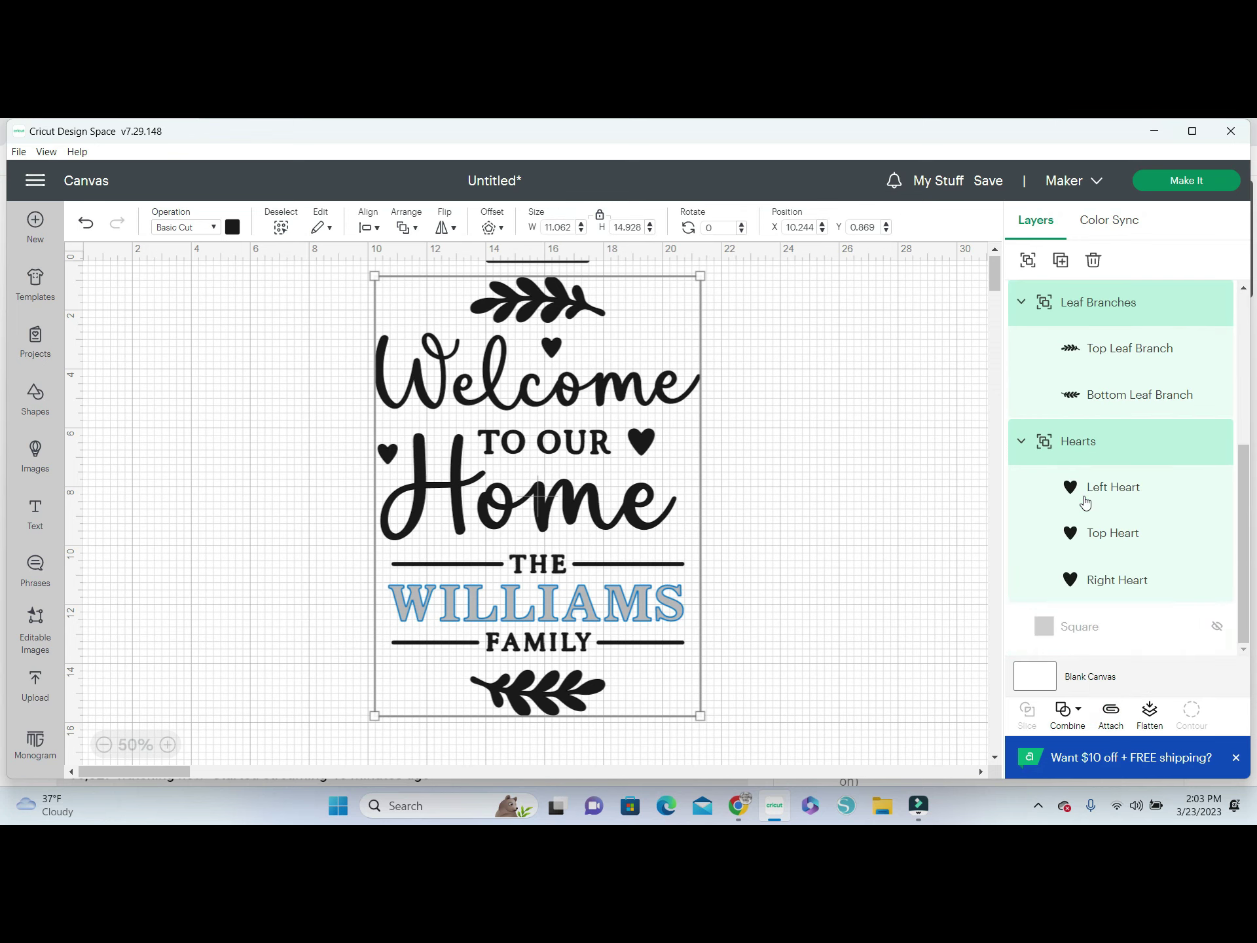
click(1085, 497)
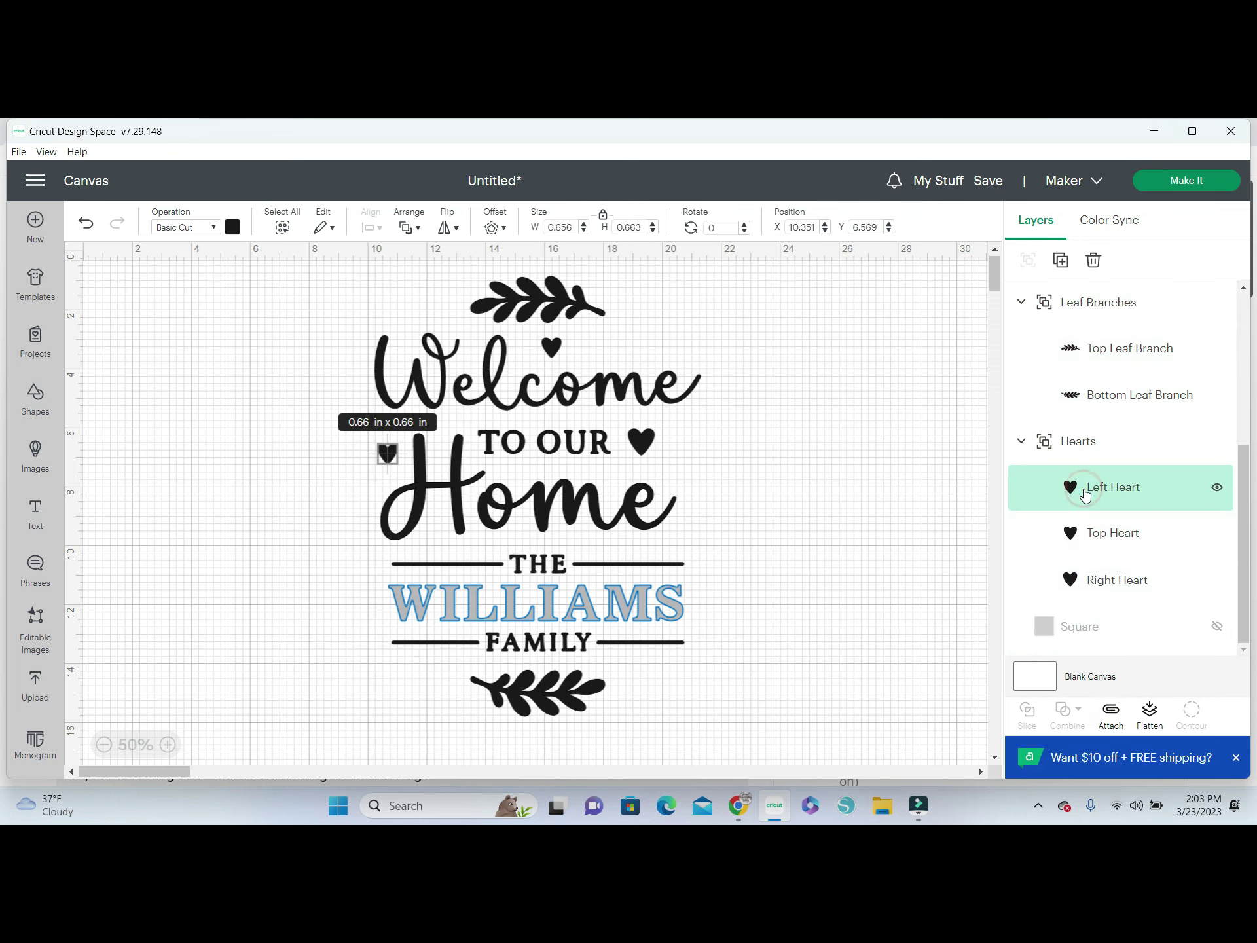
key(Delete)
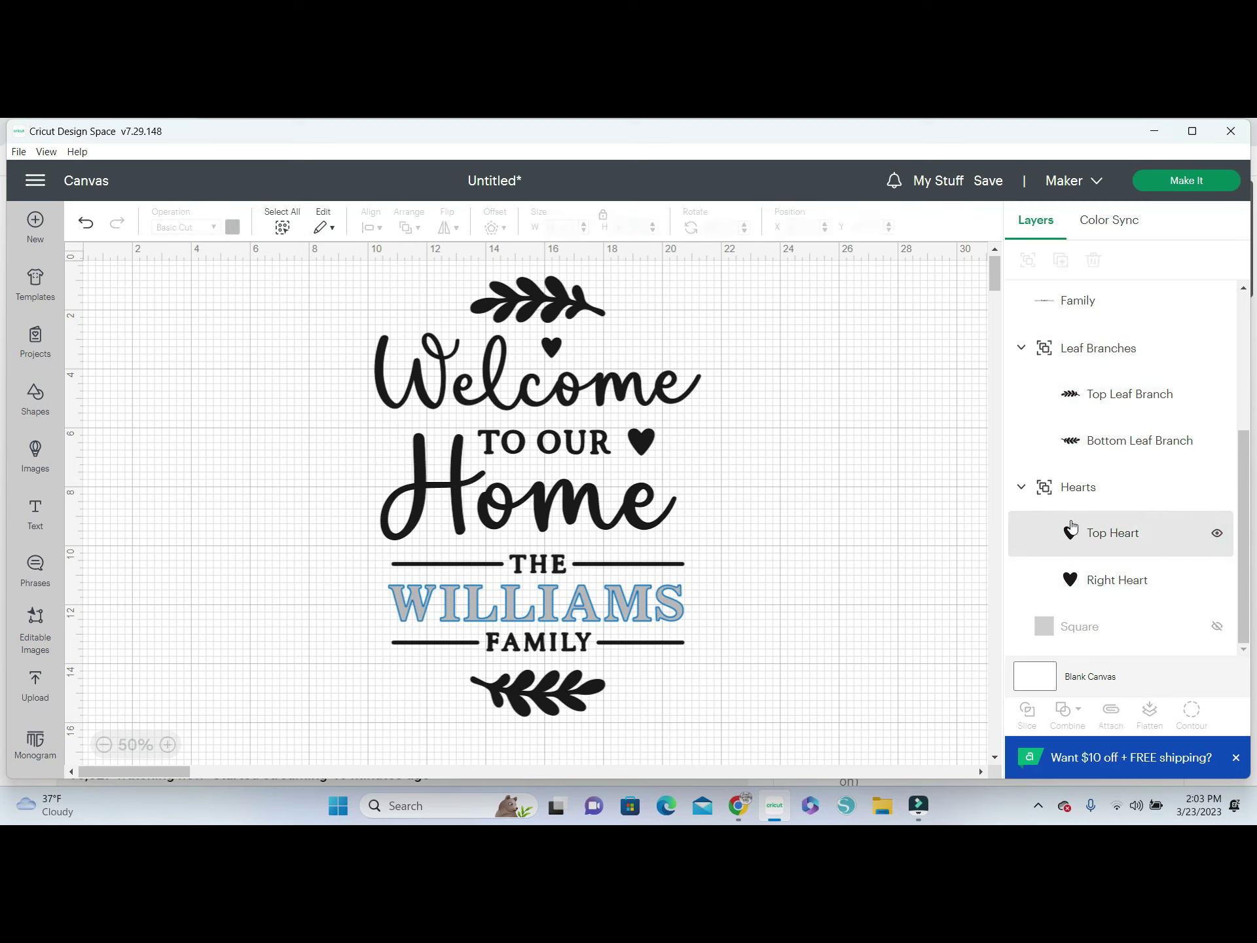
click(1077, 534)
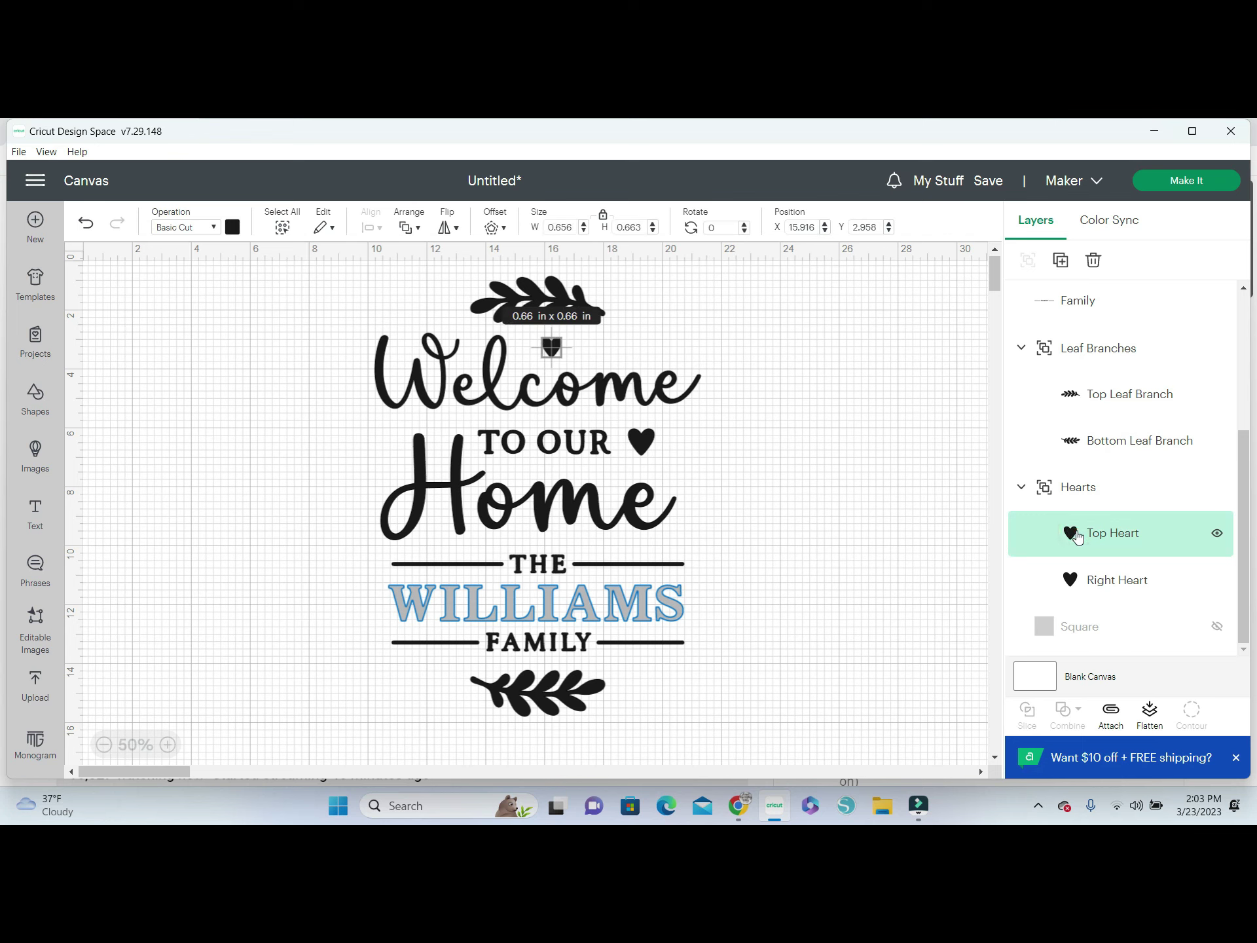
key(Delete)
click(1072, 576)
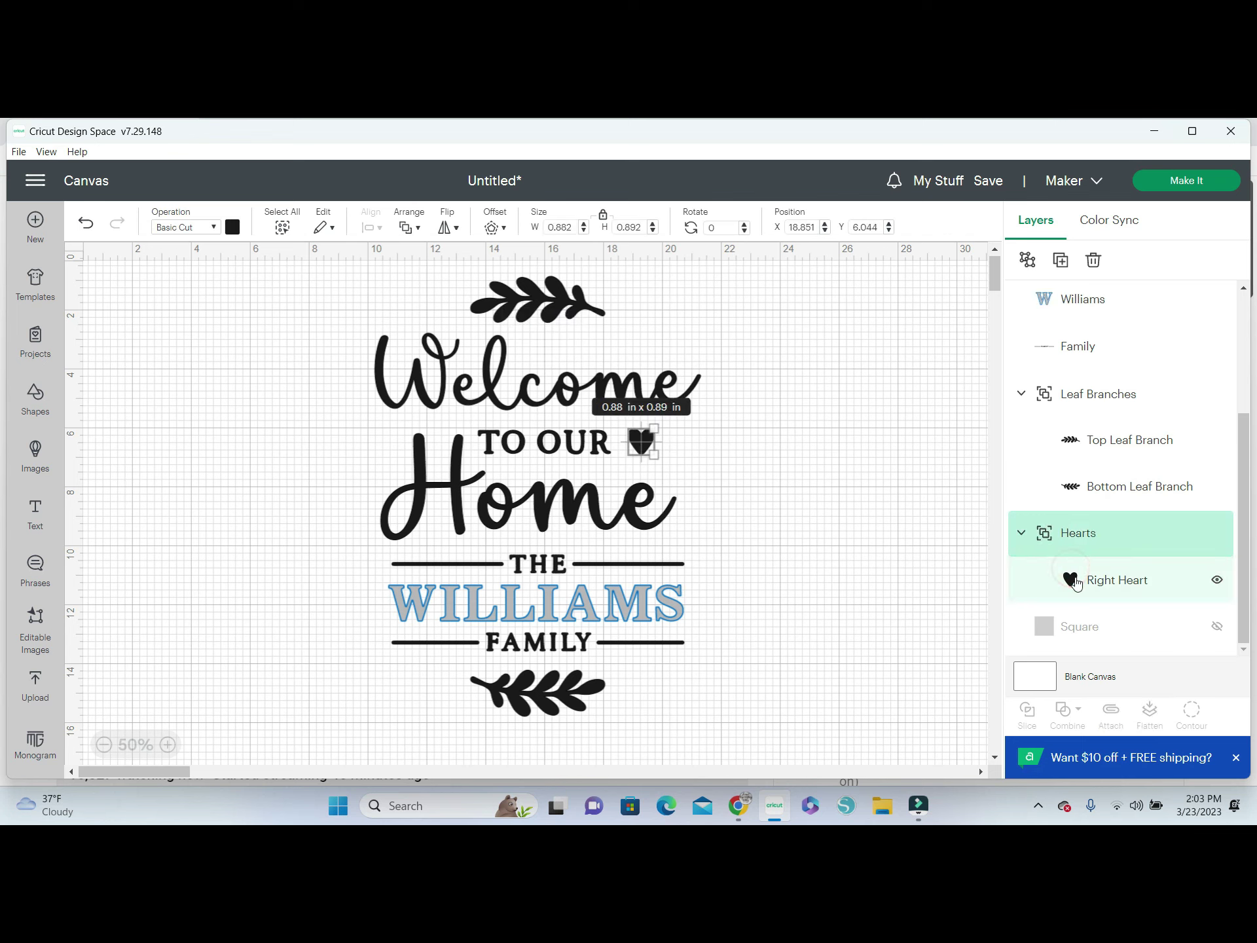
click(1074, 580)
key(Delete)
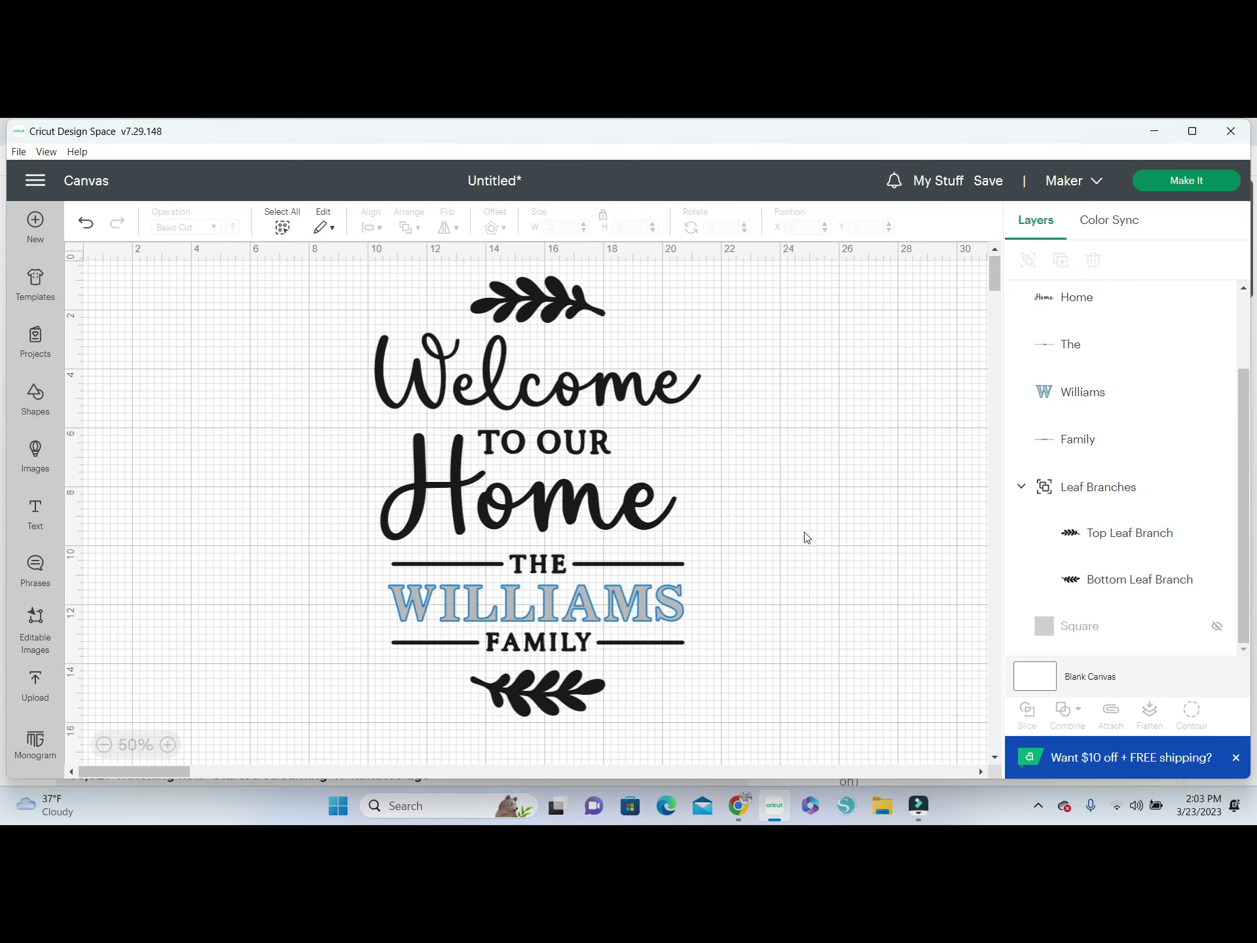
Delete the placeholder surname layer from the sign
click(669, 609)
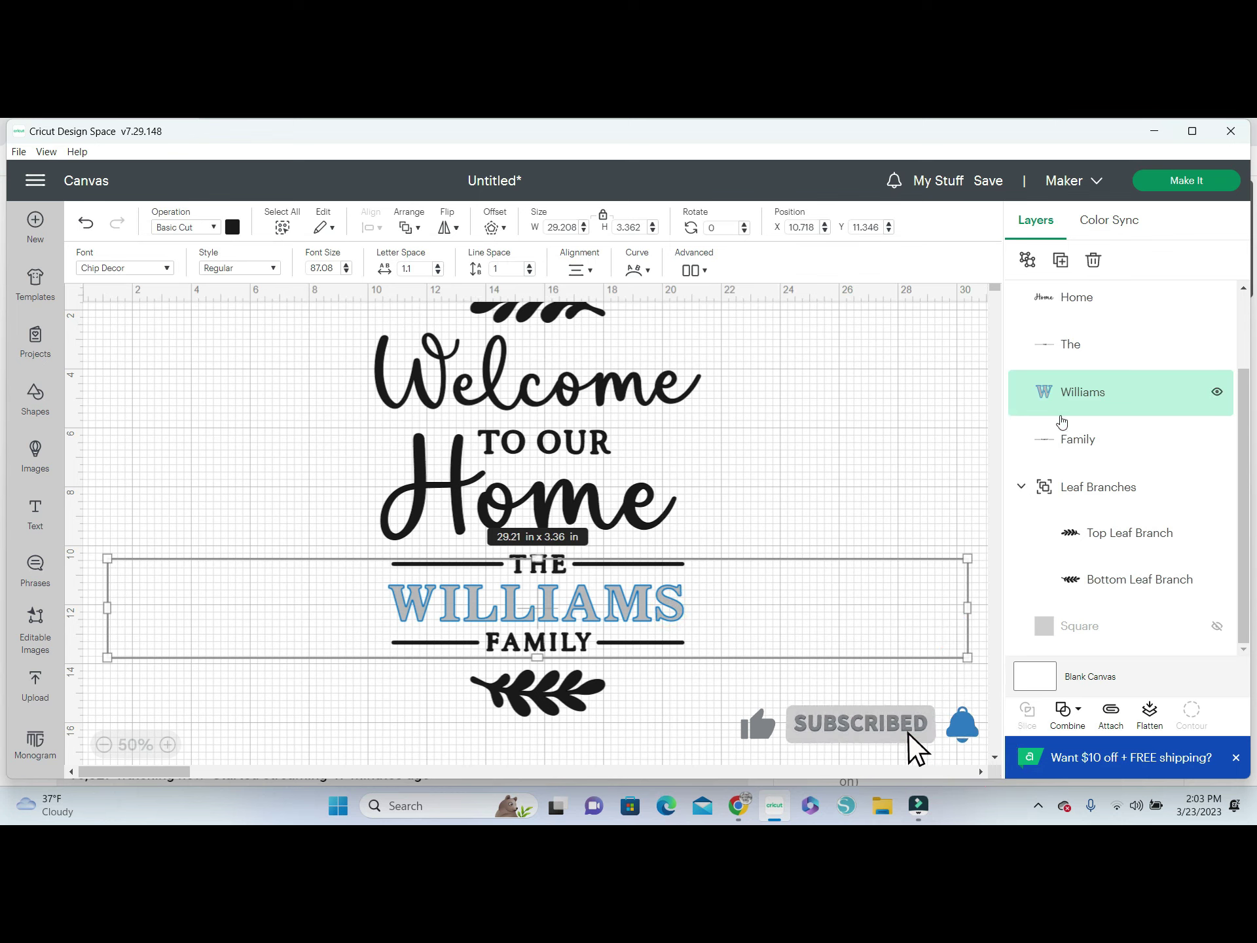
scroll(1067, 458, up, 2)
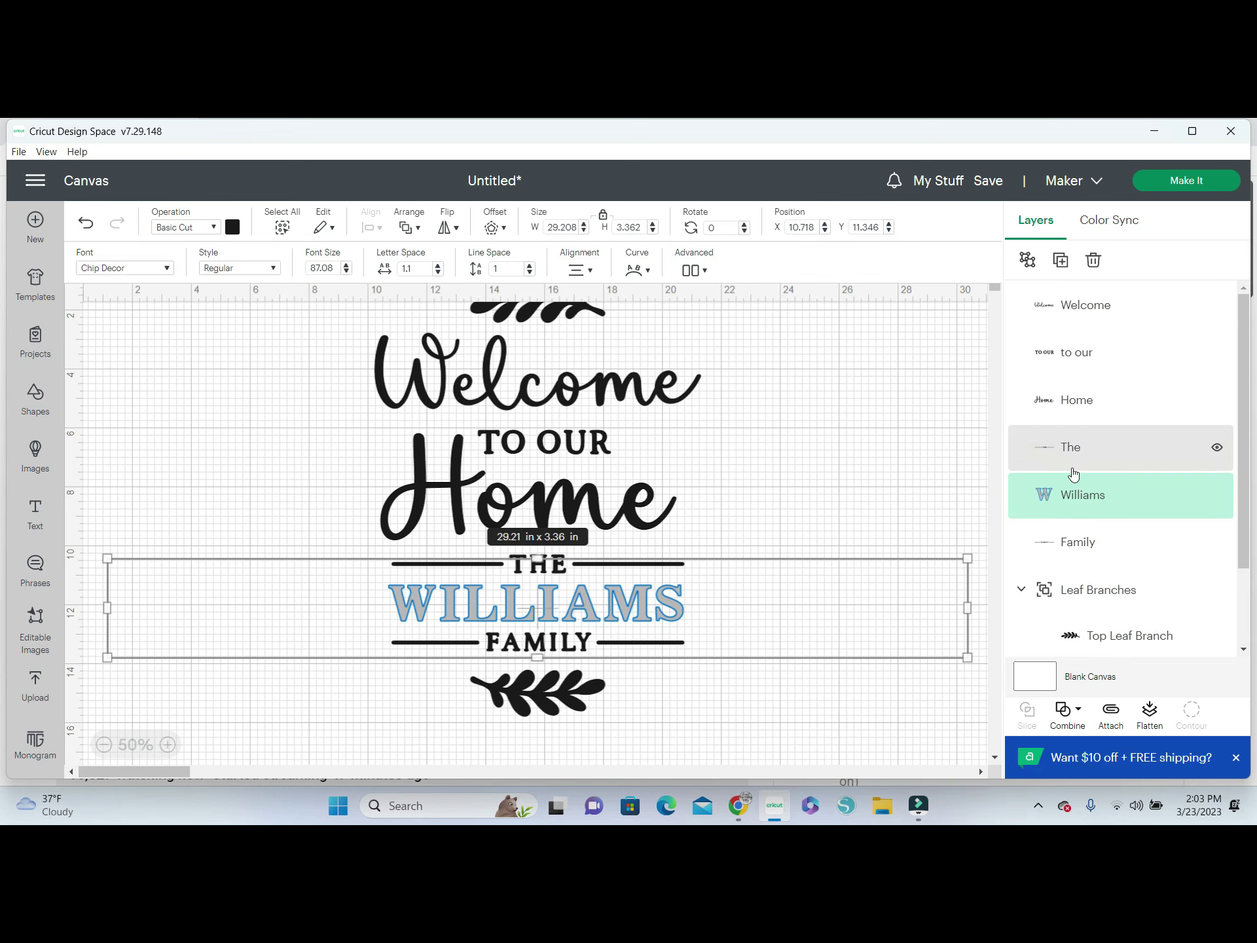
scroll(1077, 380, down, 2)
click(1074, 396)
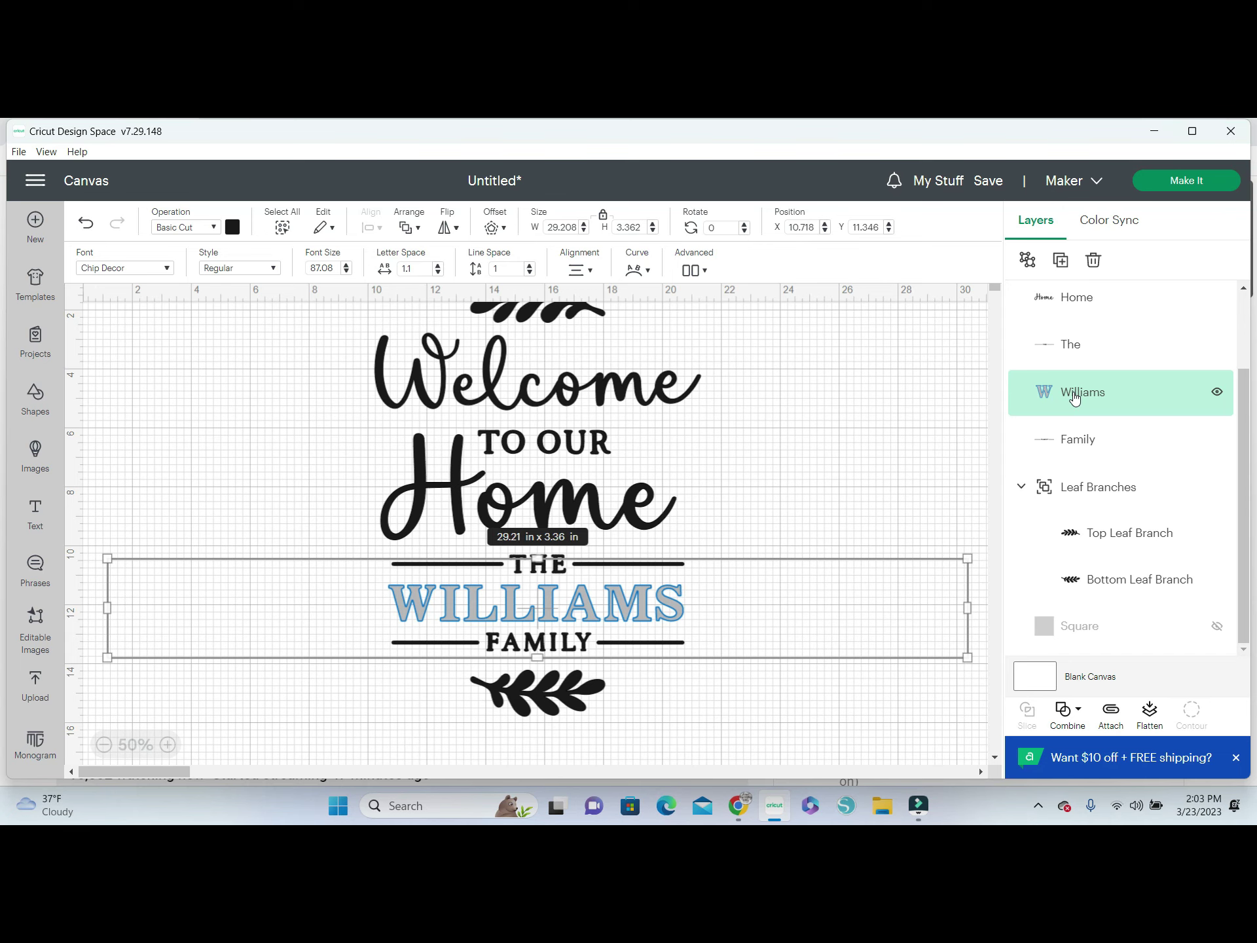
key(Delete)
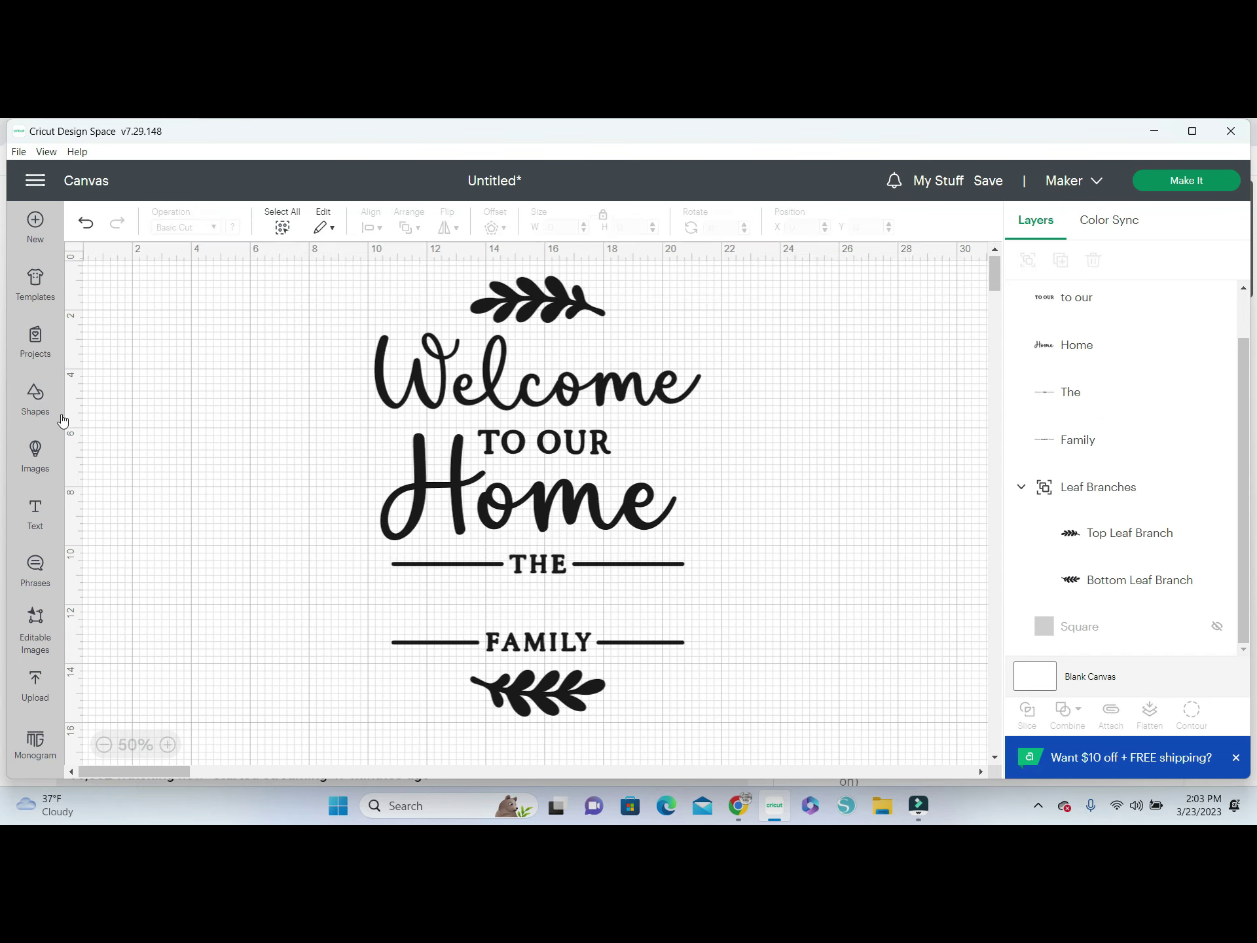
Add a text box reading 'POWELL' in Times New Roman
click(35, 514)
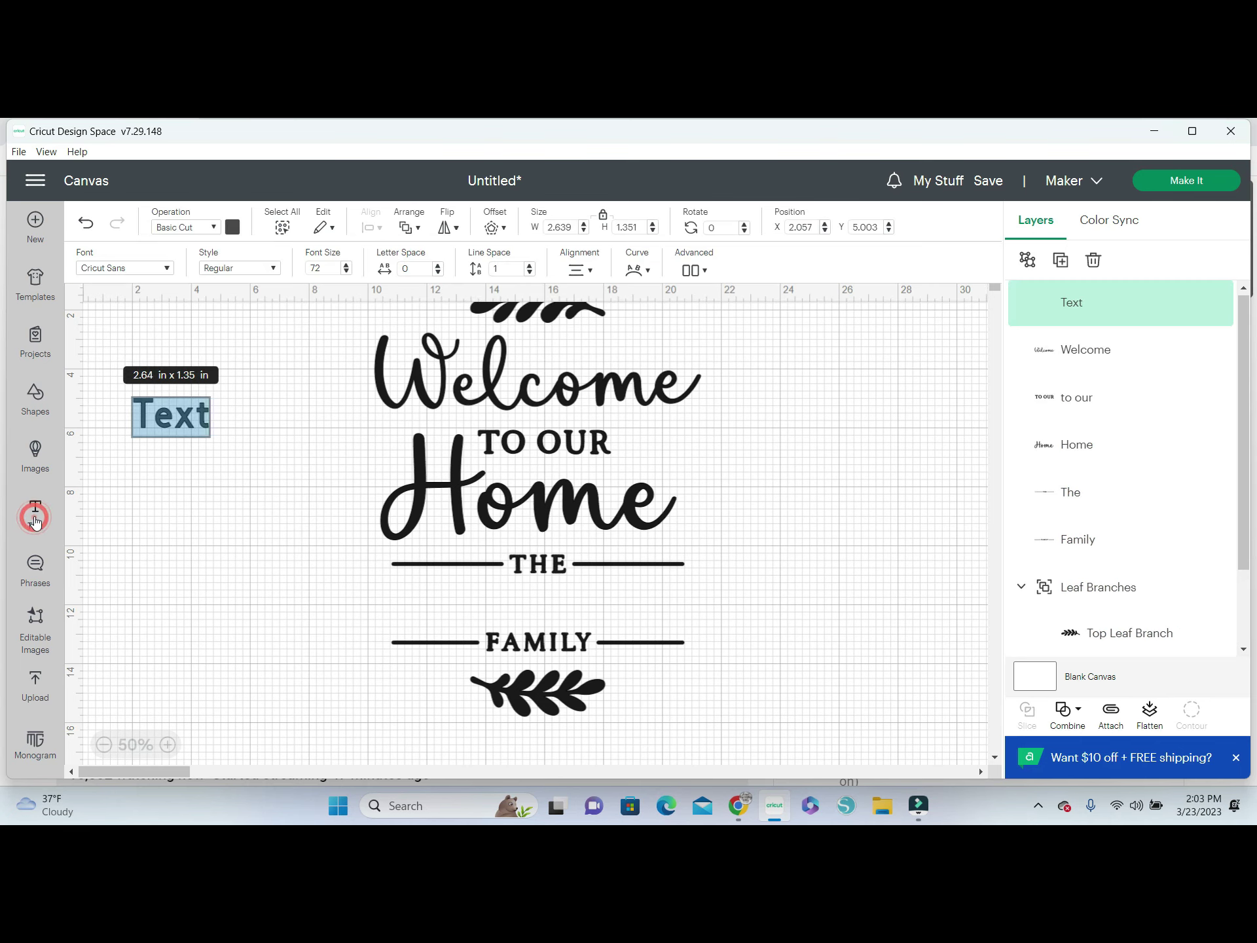
click(207, 432)
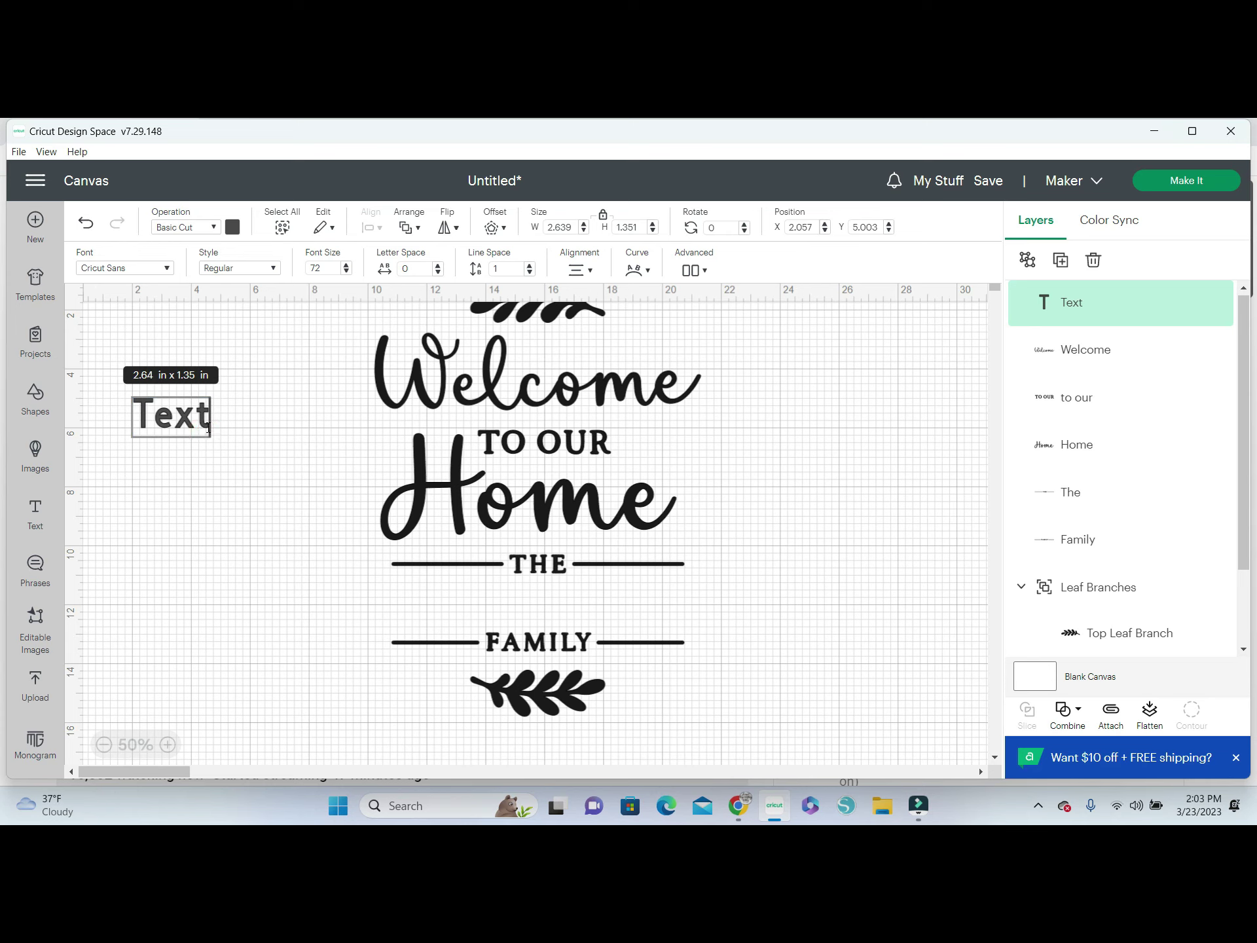
click(209, 427)
key(BackSpace)
key(BackSpace)
key(BackSpace)
key(BackSpace)
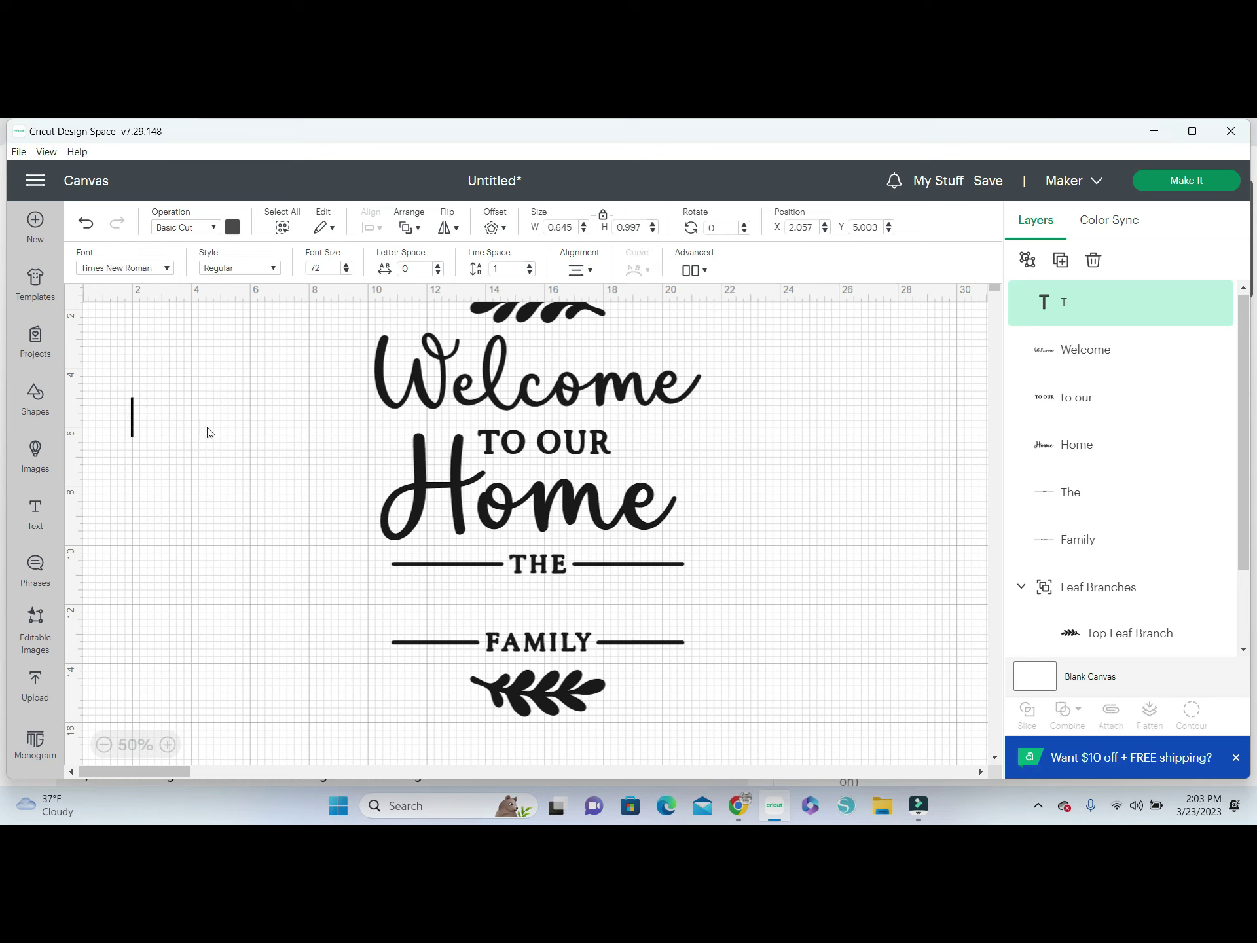
text(P)
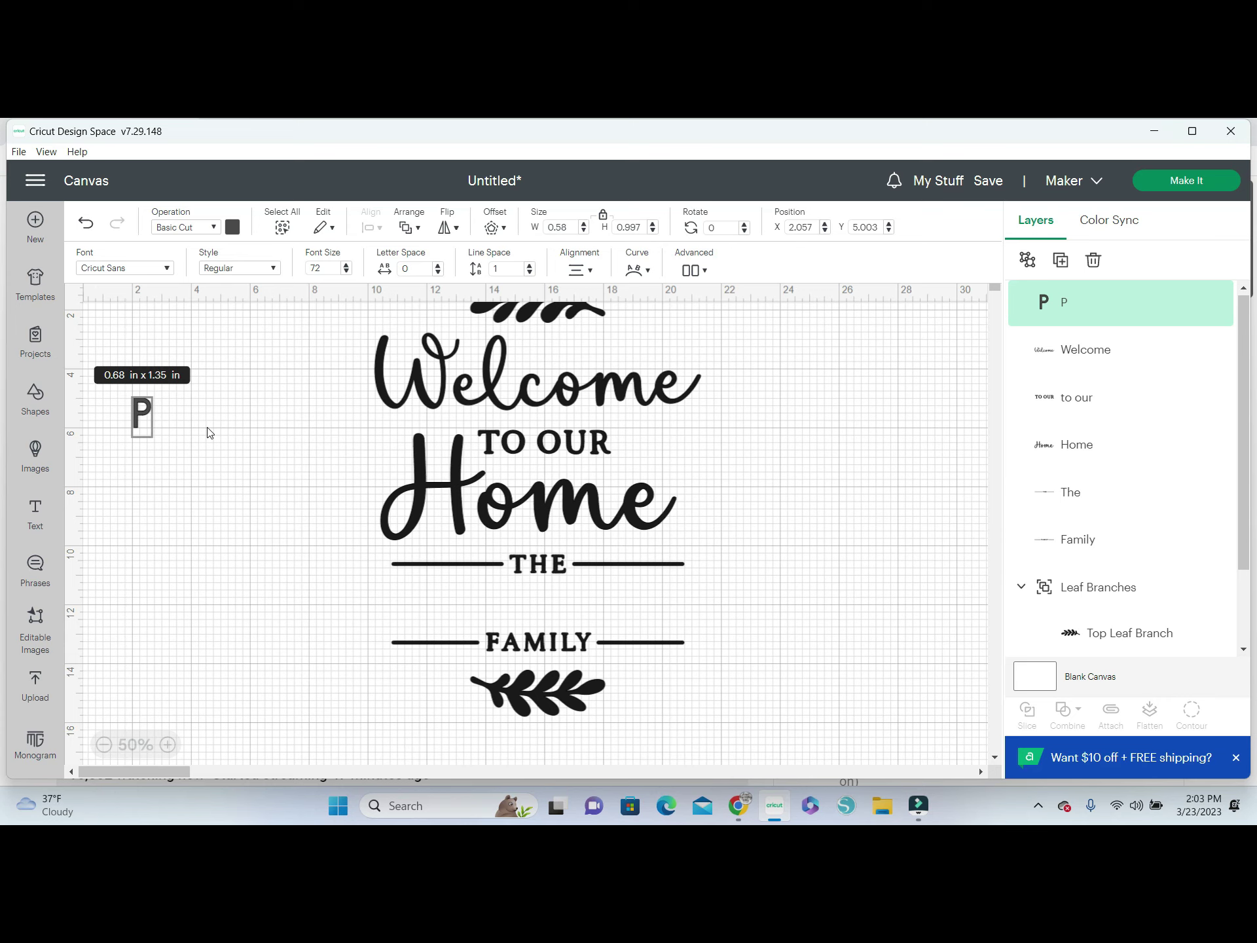
text(OWE)
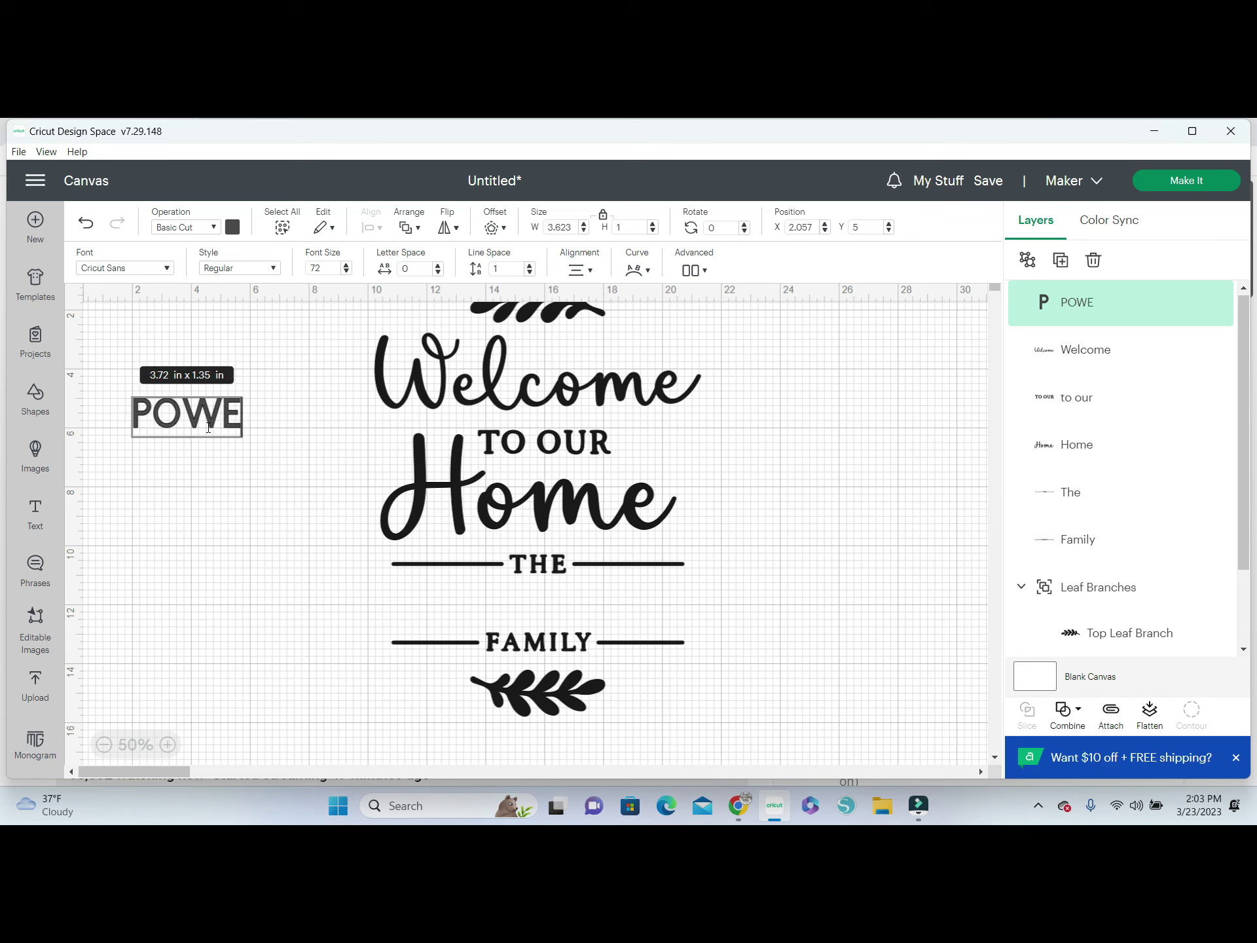
text(LL)
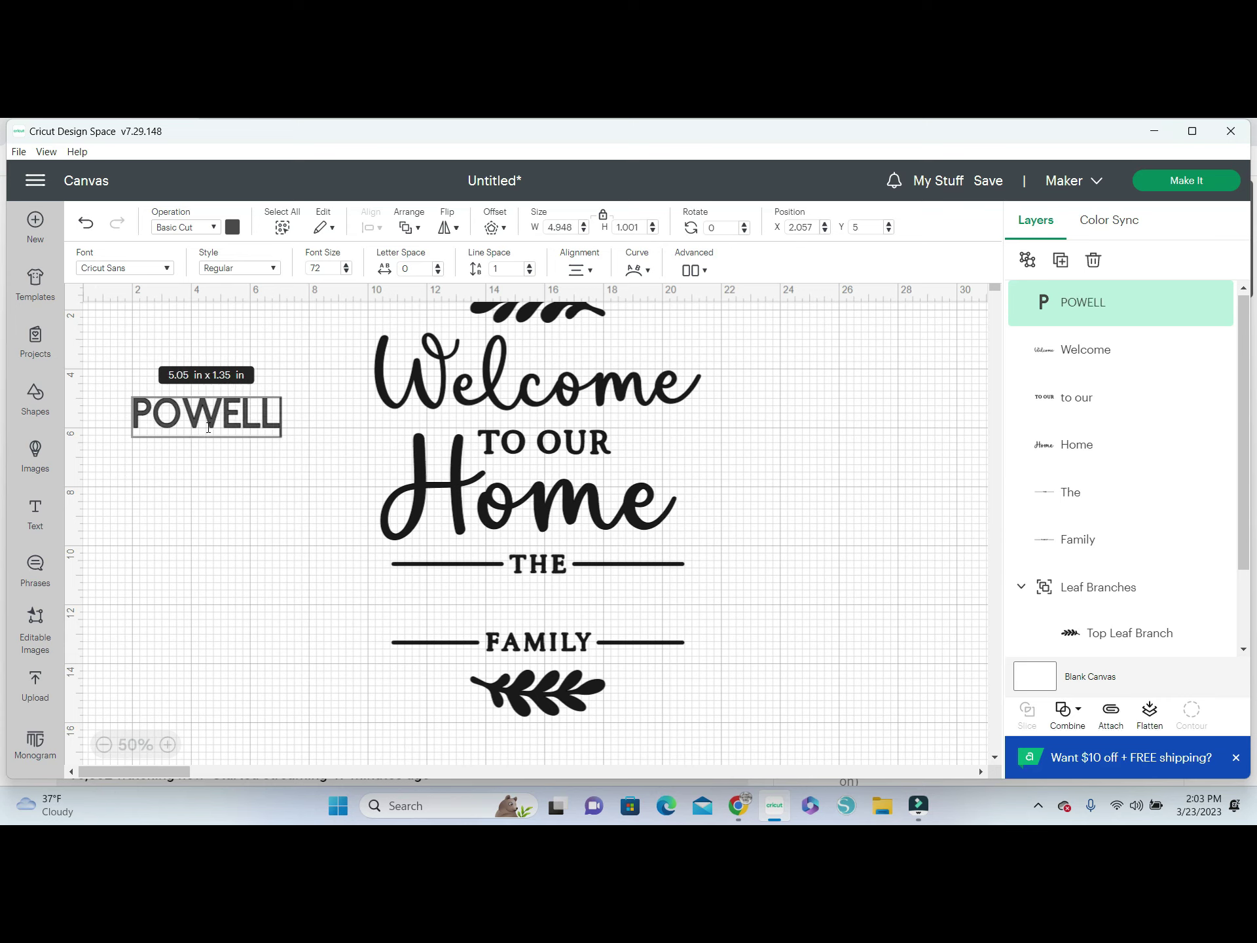
click(236, 496)
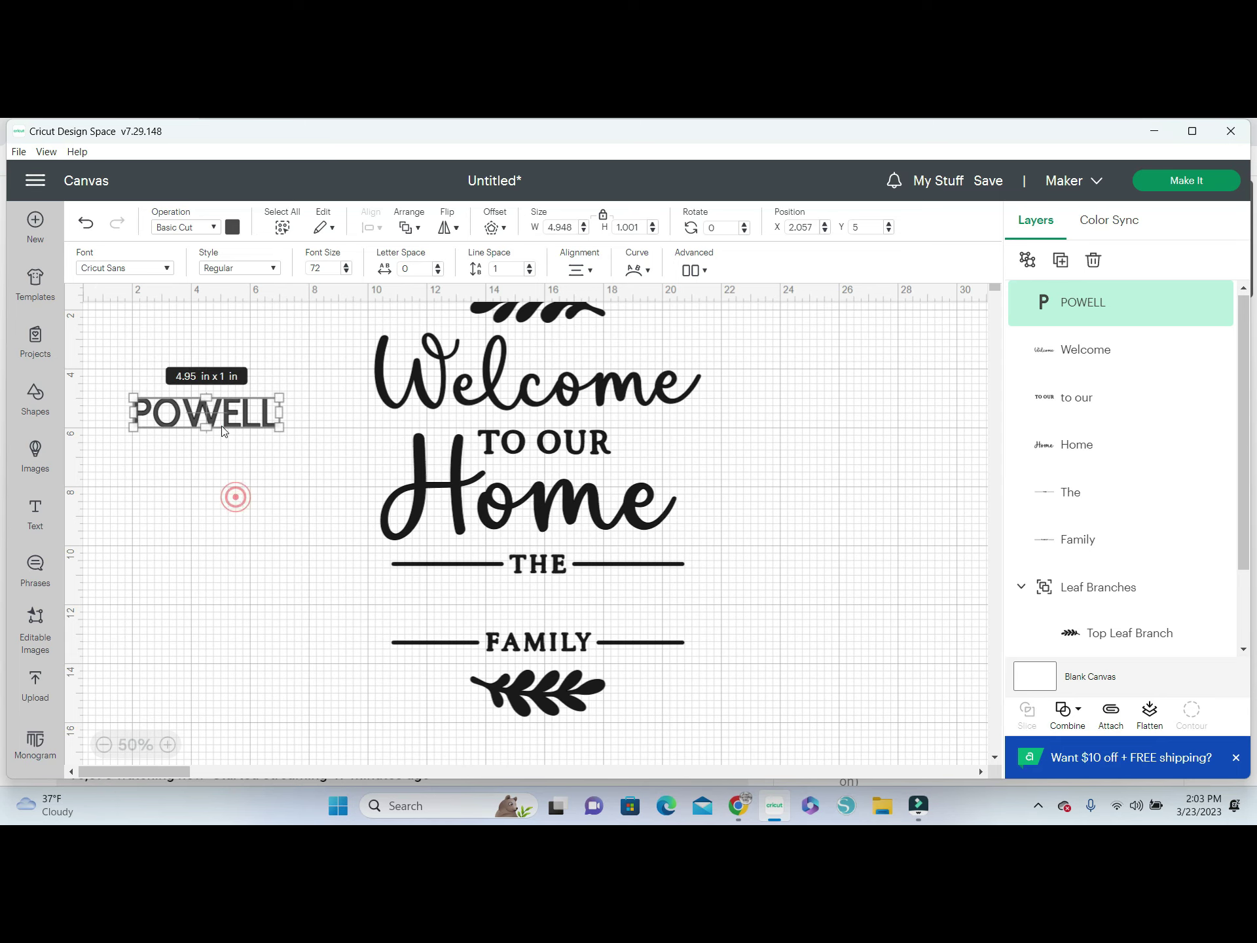
click(168, 269)
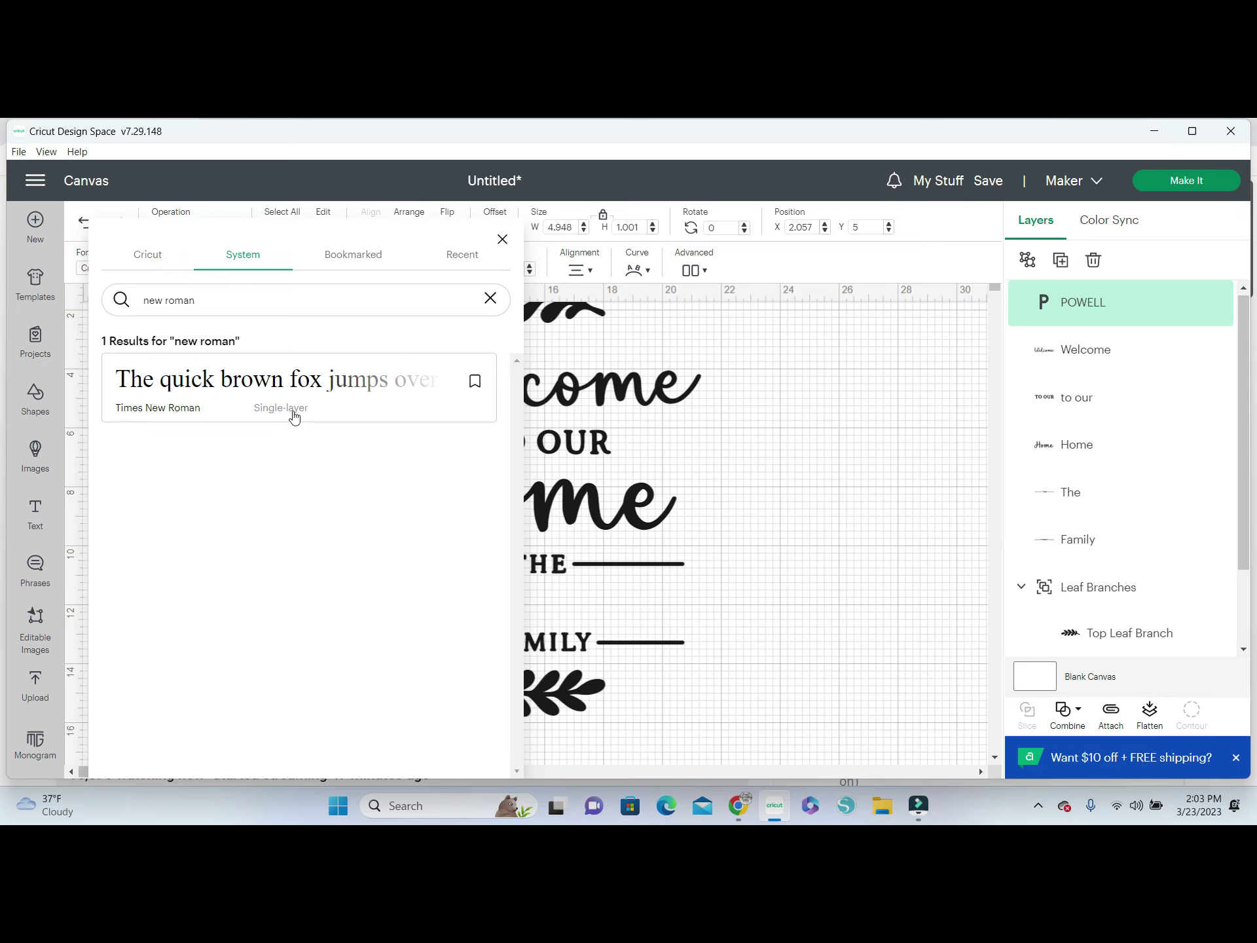
click(186, 399)
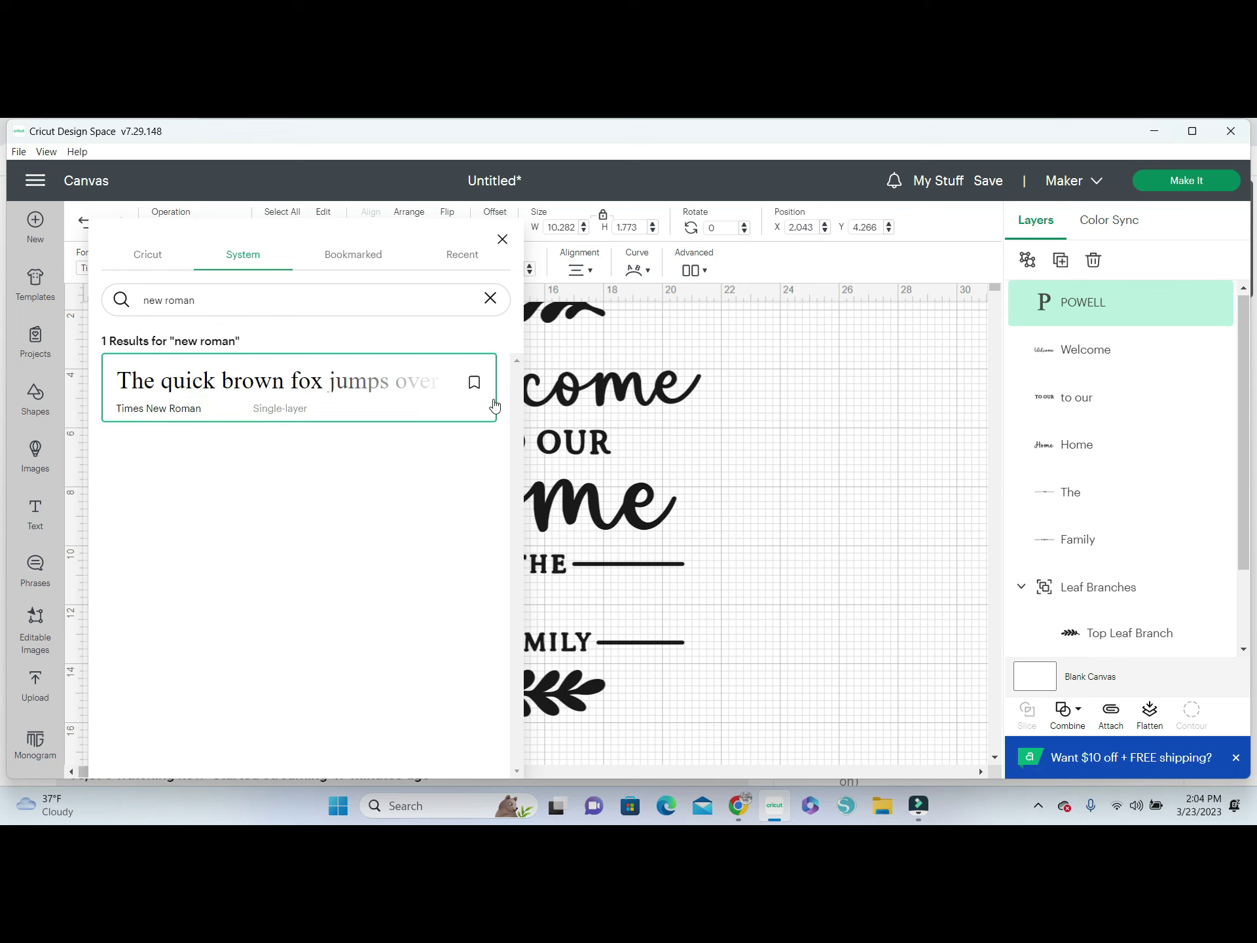
click(821, 474)
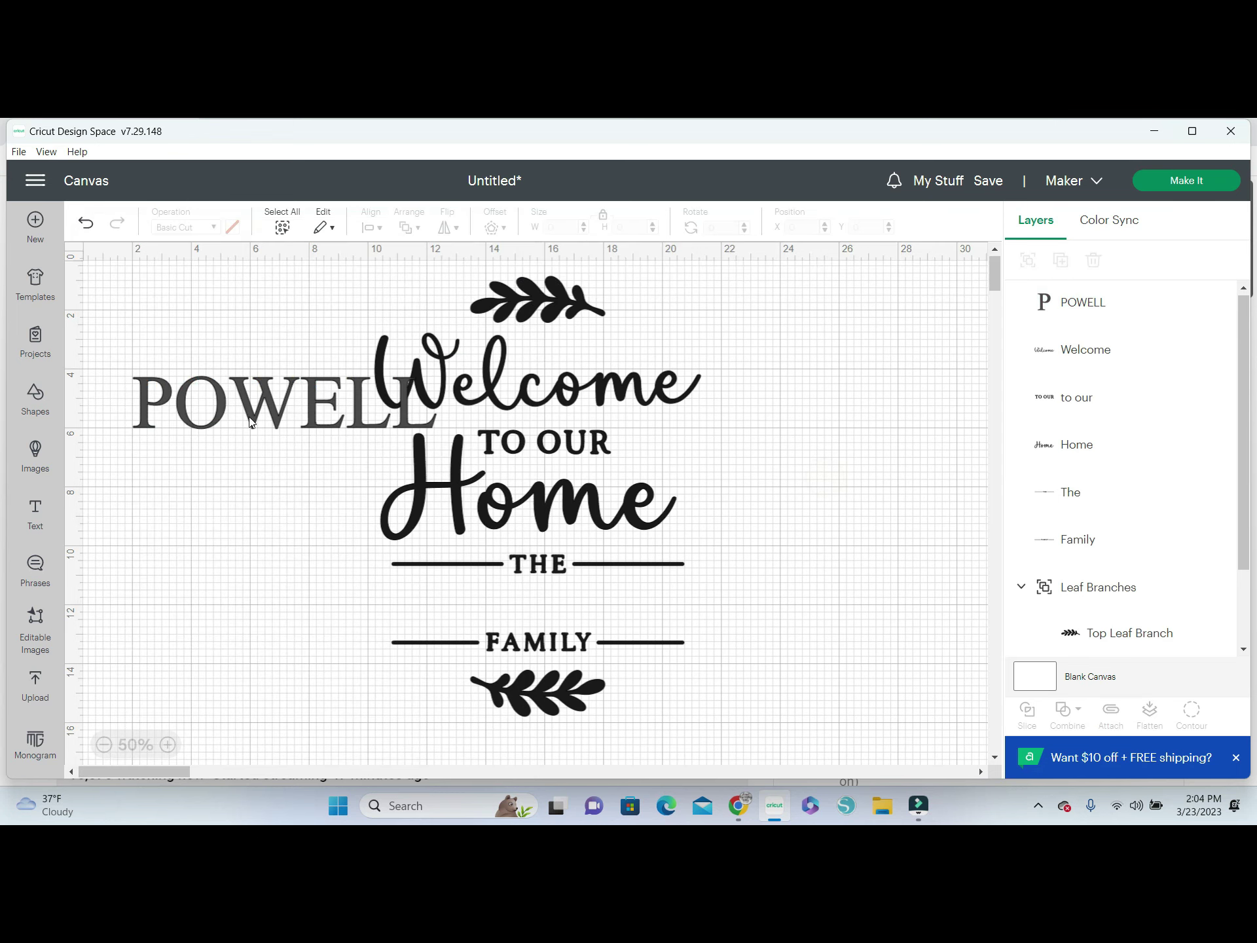
Move POWELL between THE and FAMILY and shrink it to fit between the rules
drag(249, 419, 501, 622)
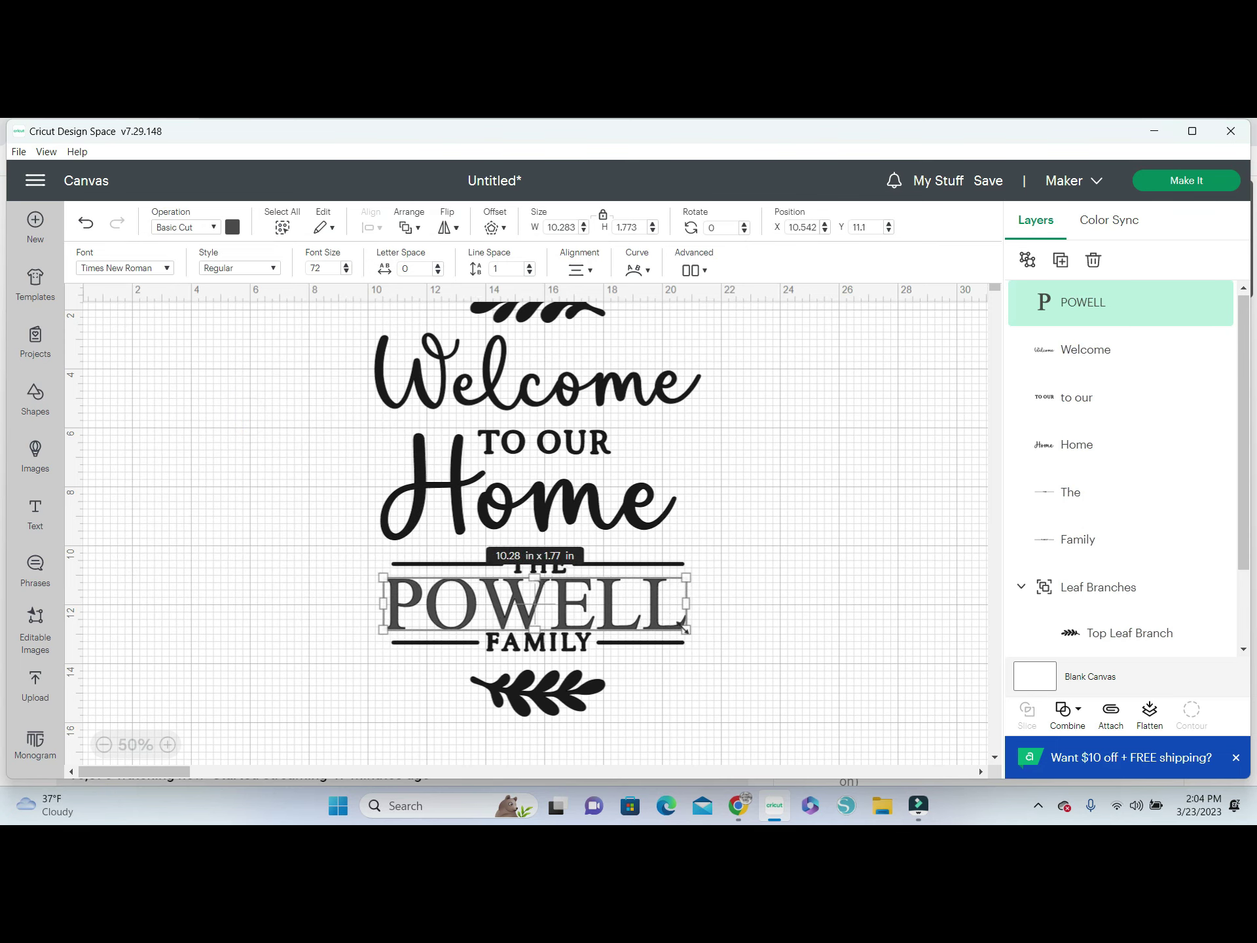
drag(685, 629, 659, 623)
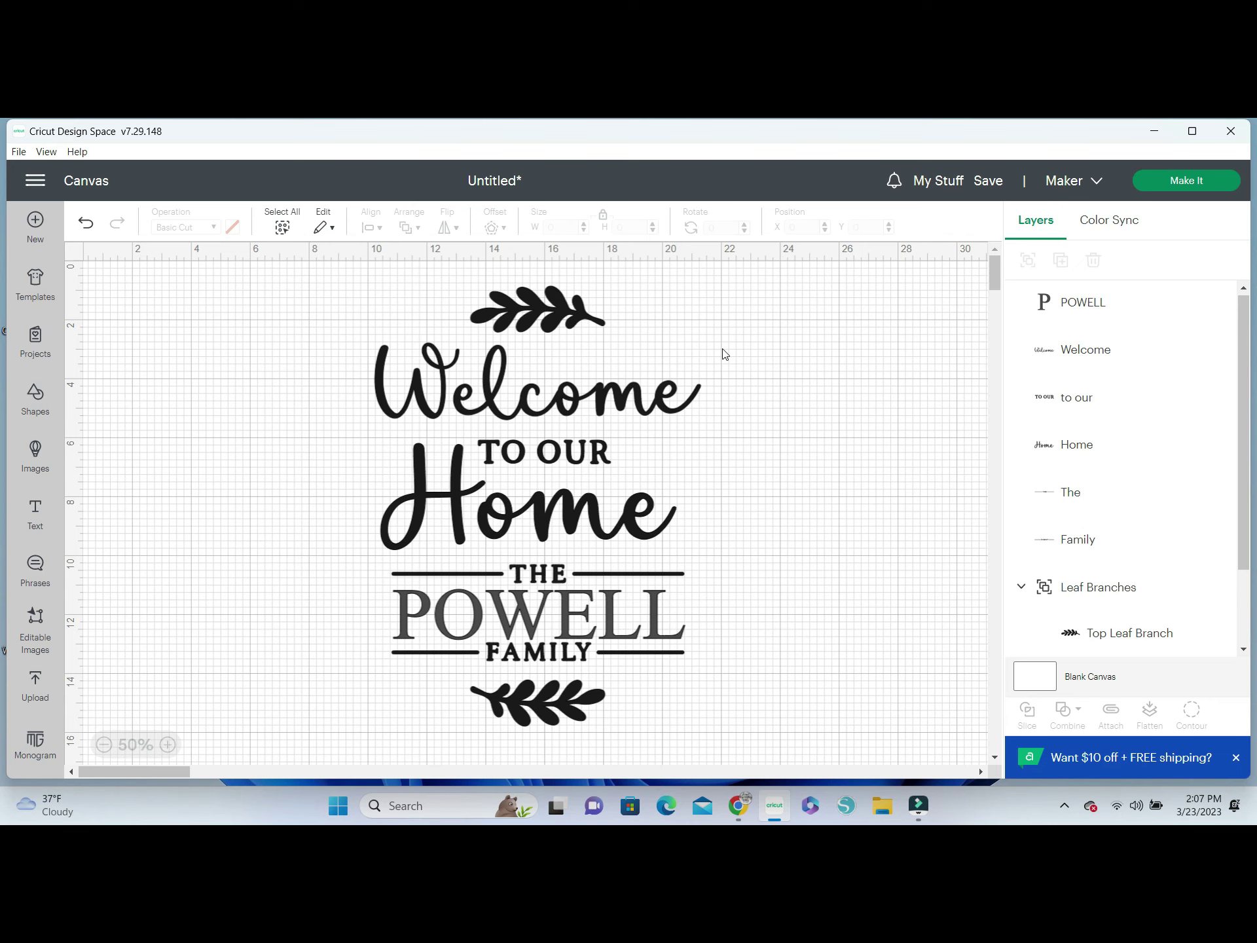
click(619, 633)
Fine-tune POWELL's size and centre it horizontally with FAMILY, undoing the vertical alignment
drag(685, 638, 678, 637)
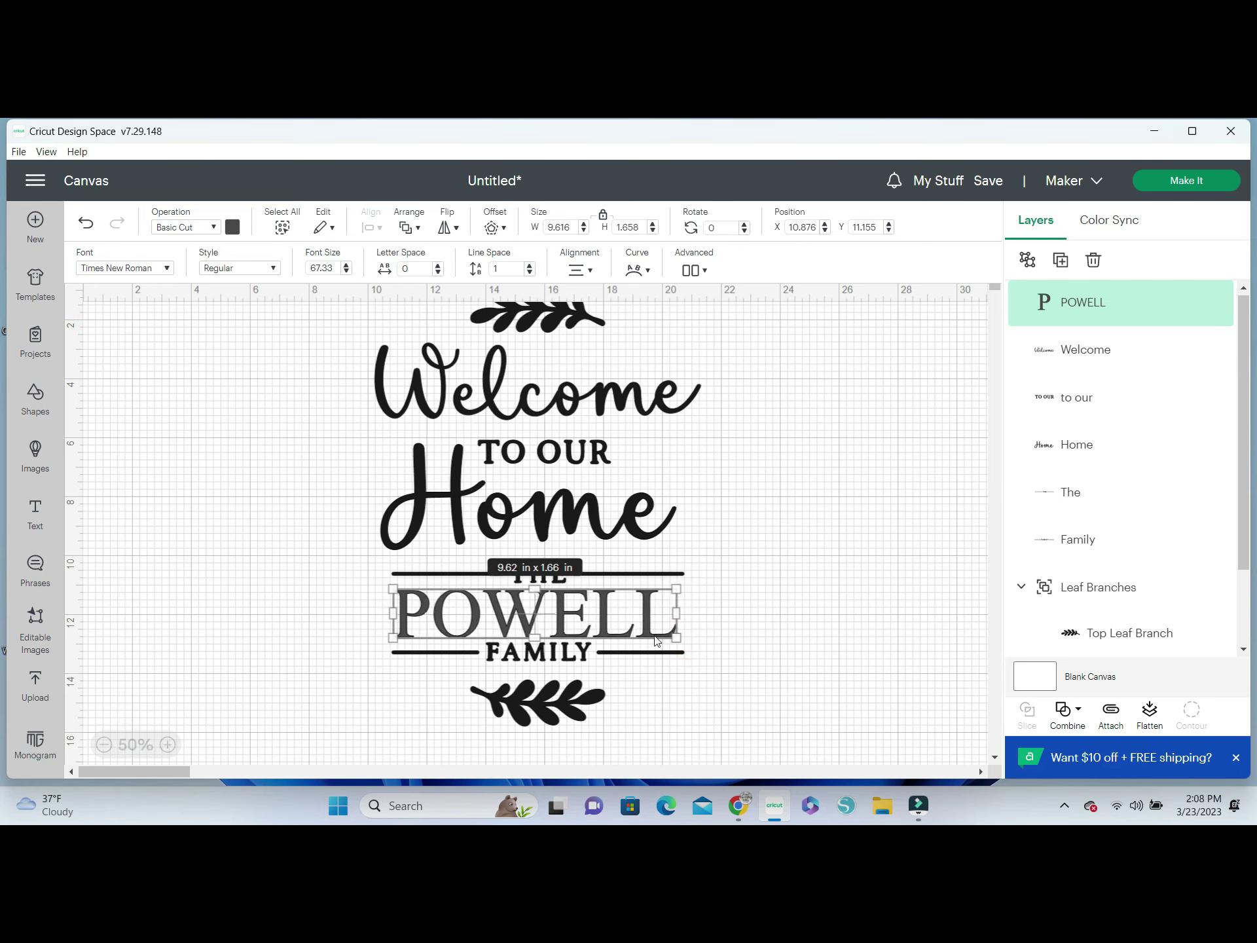
click(654, 639)
shift+click(652, 653)
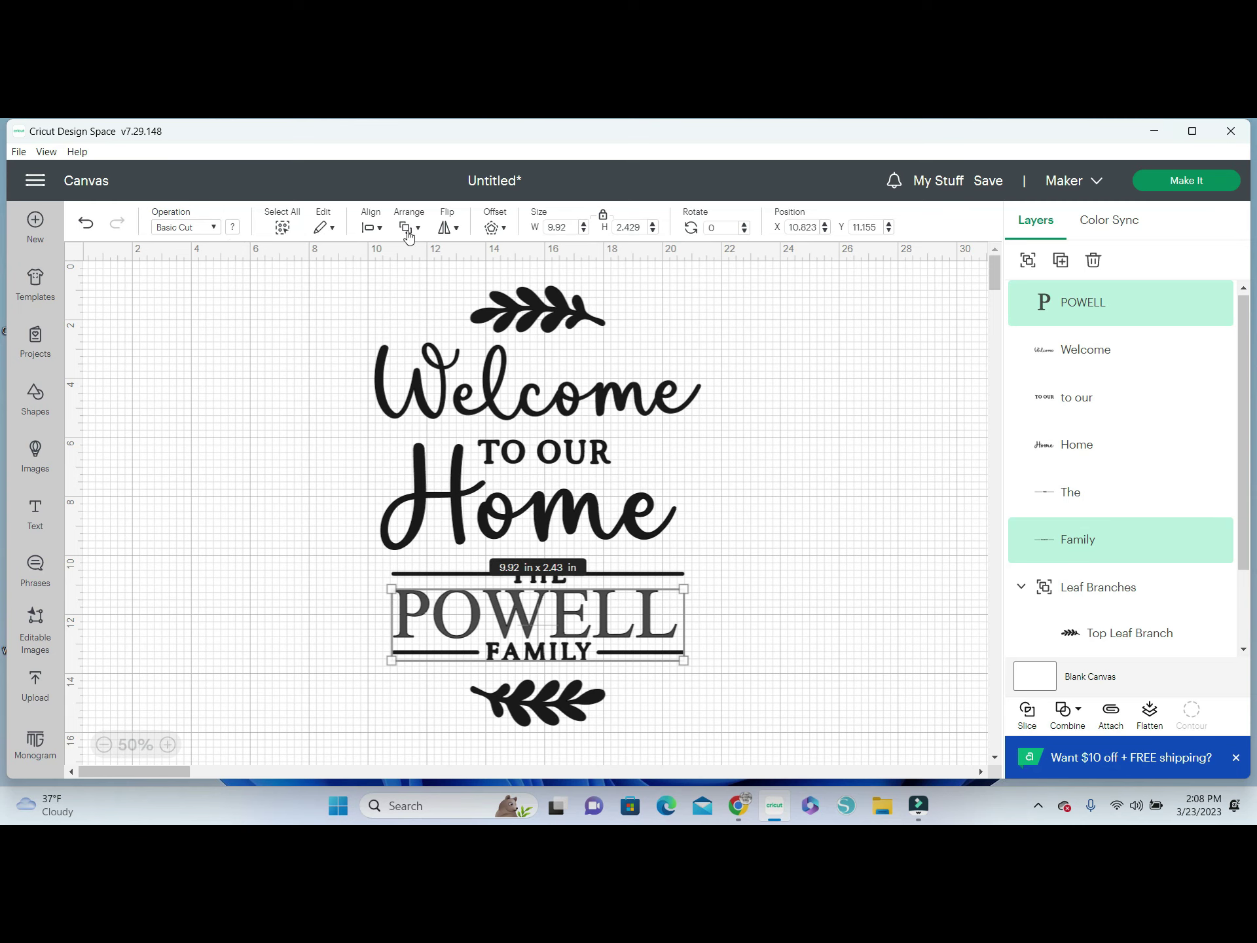
click(373, 228)
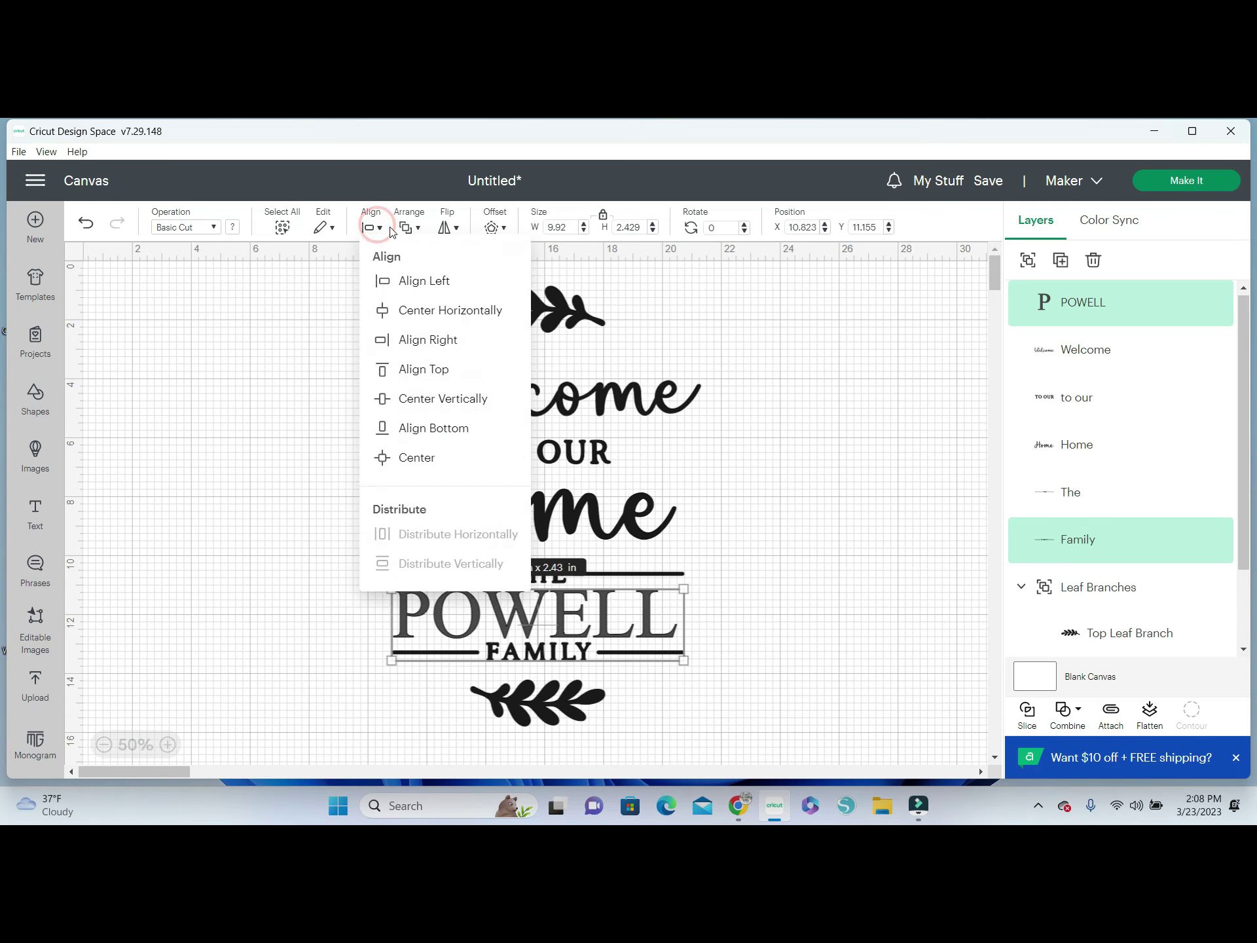
click(445, 311)
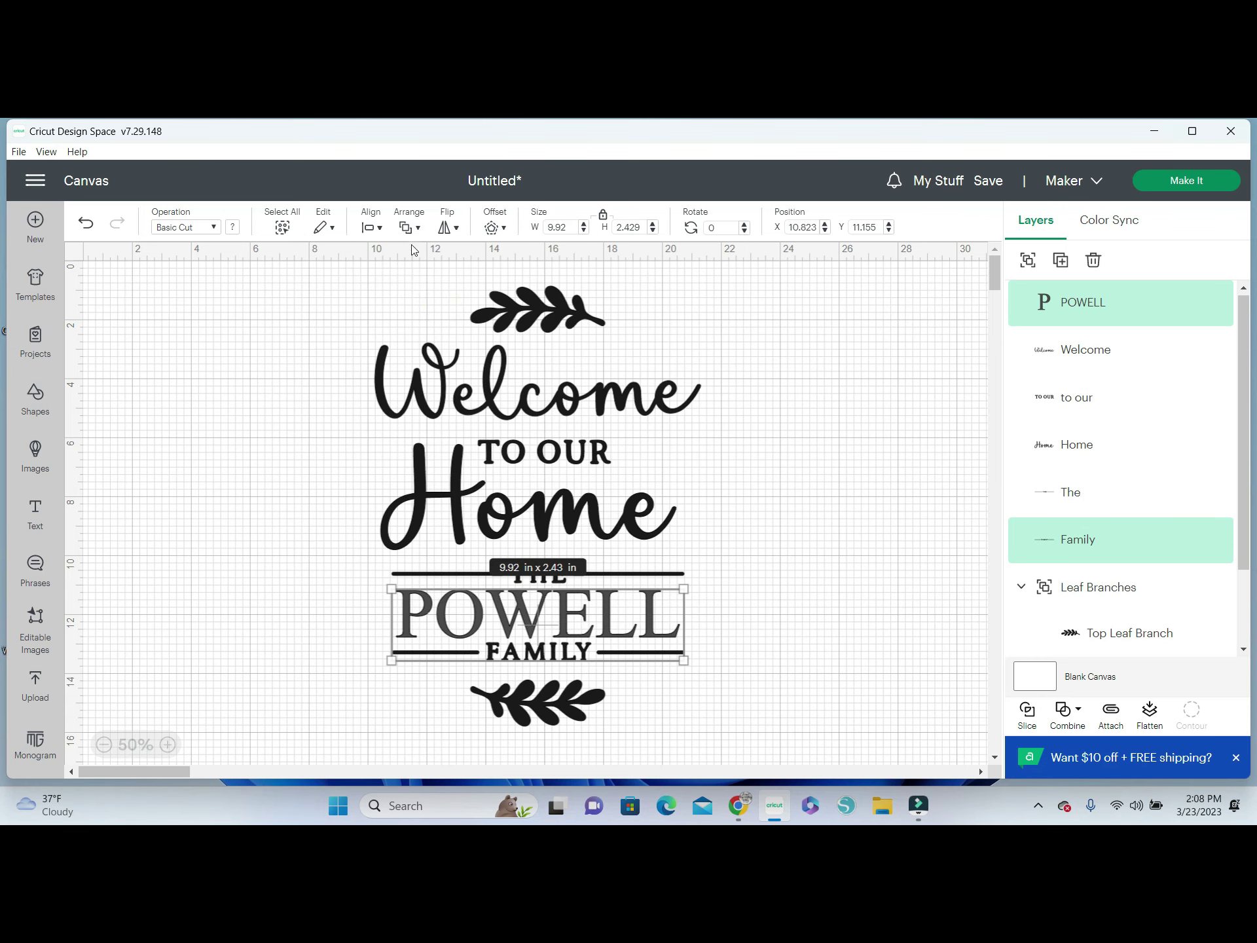
click(371, 227)
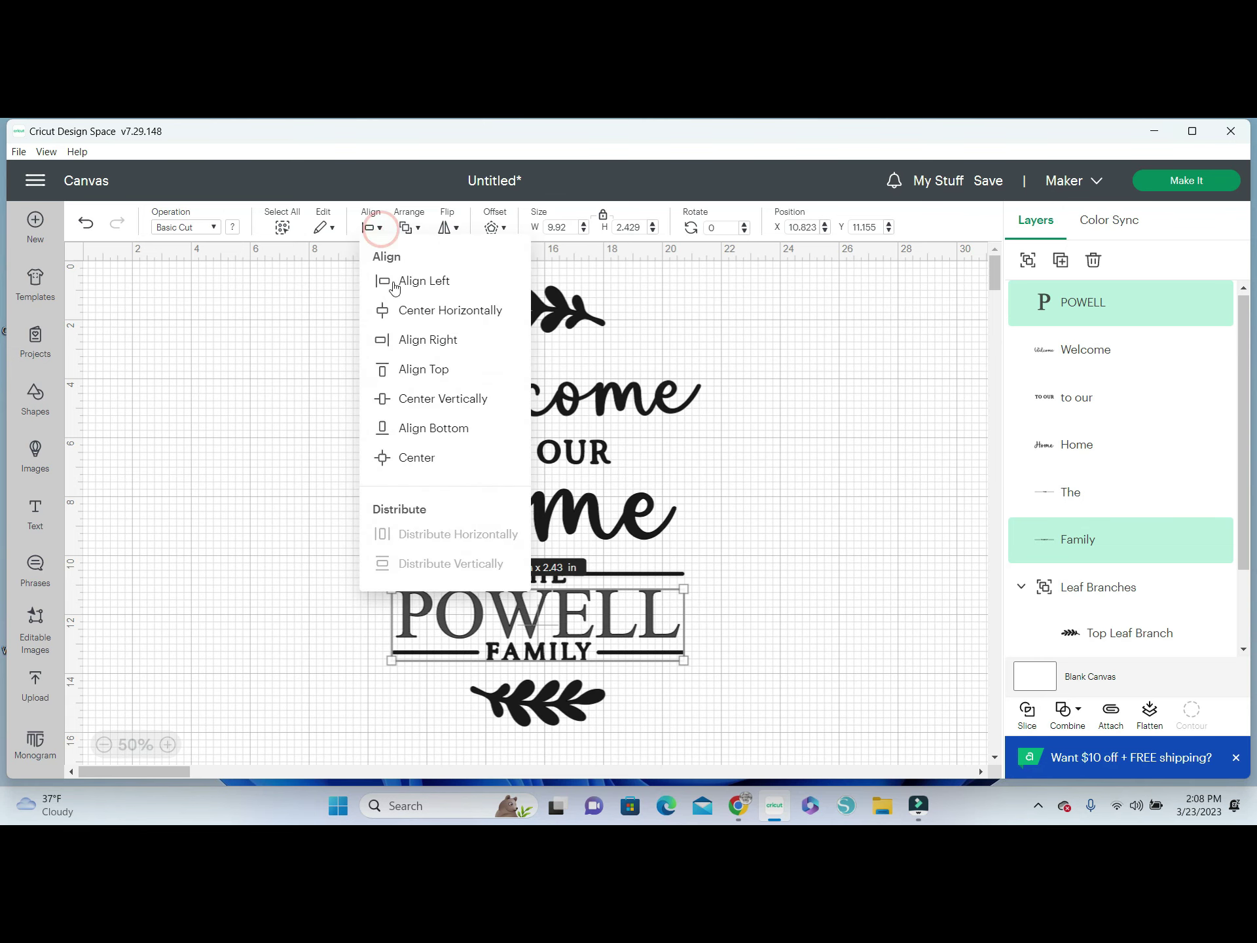
click(411, 398)
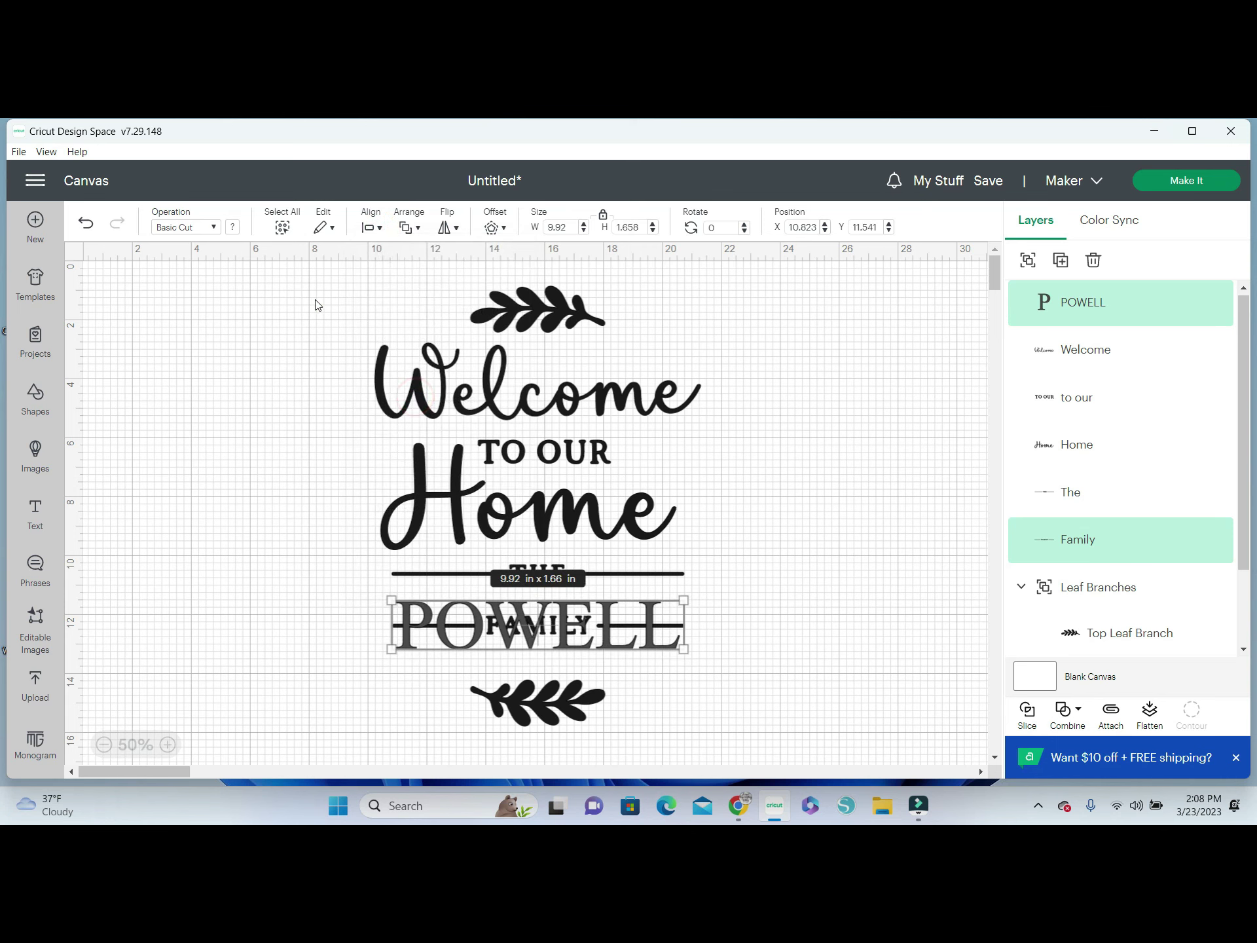
click(87, 224)
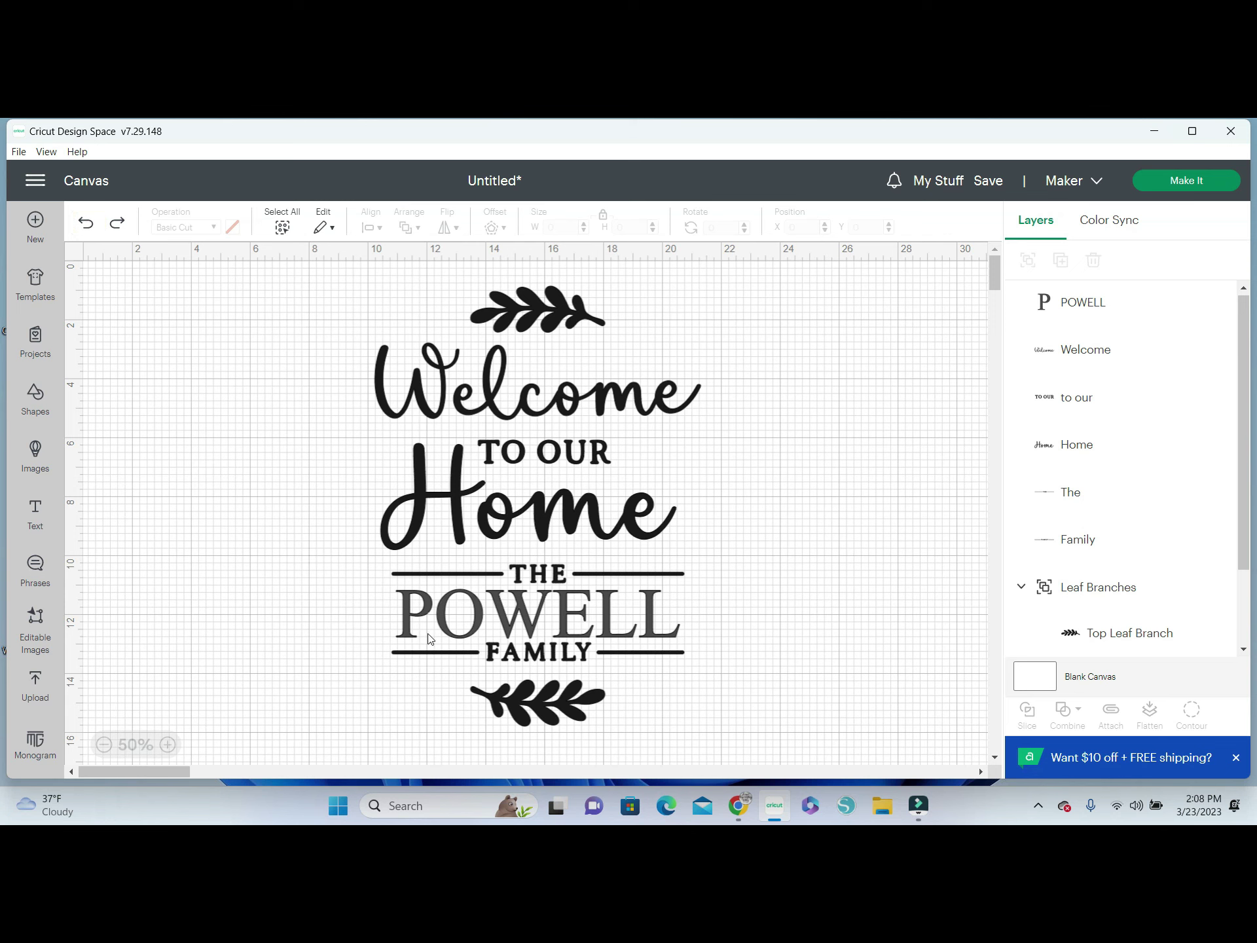
Make the POWELL text black
click(417, 614)
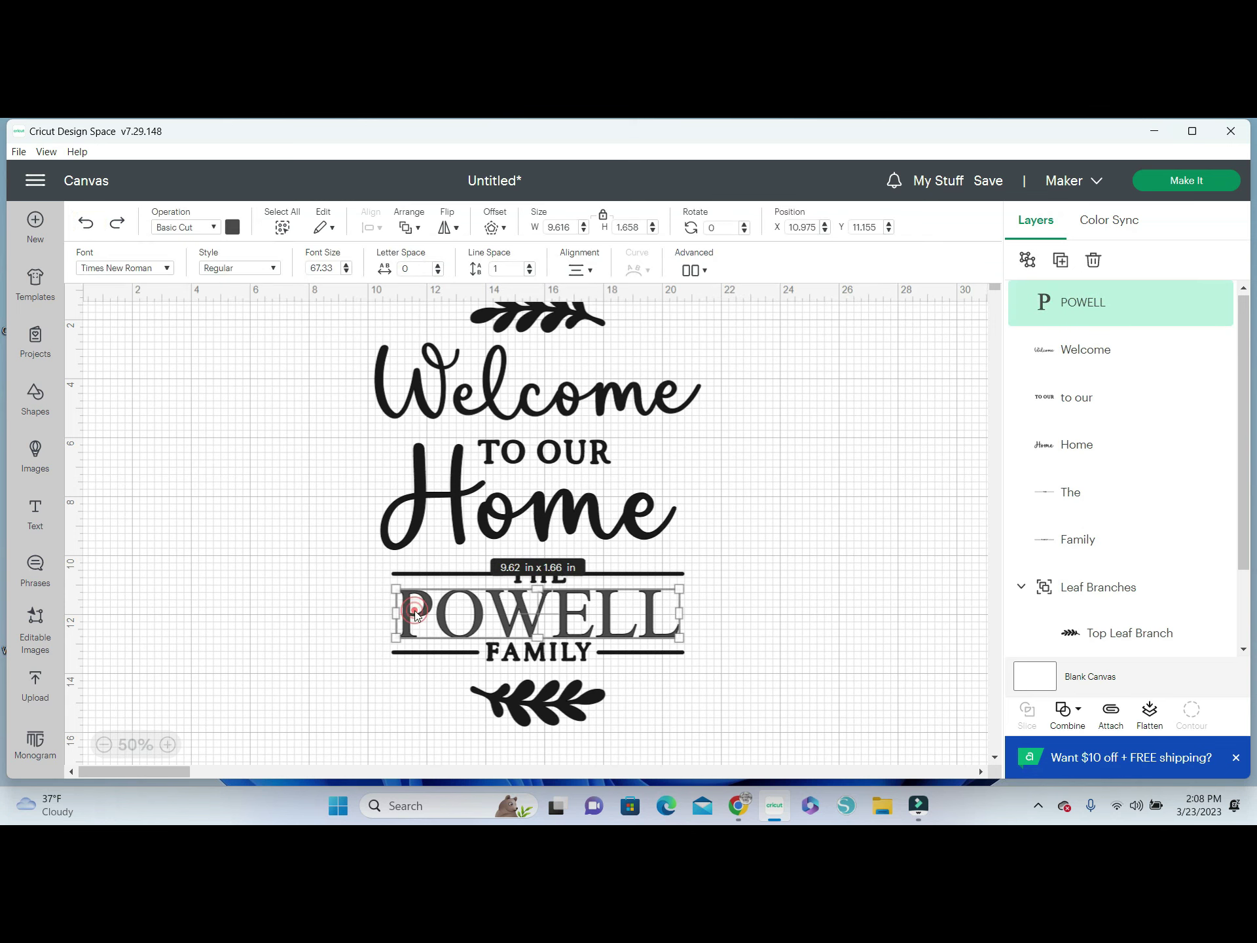
click(233, 227)
click(271, 295)
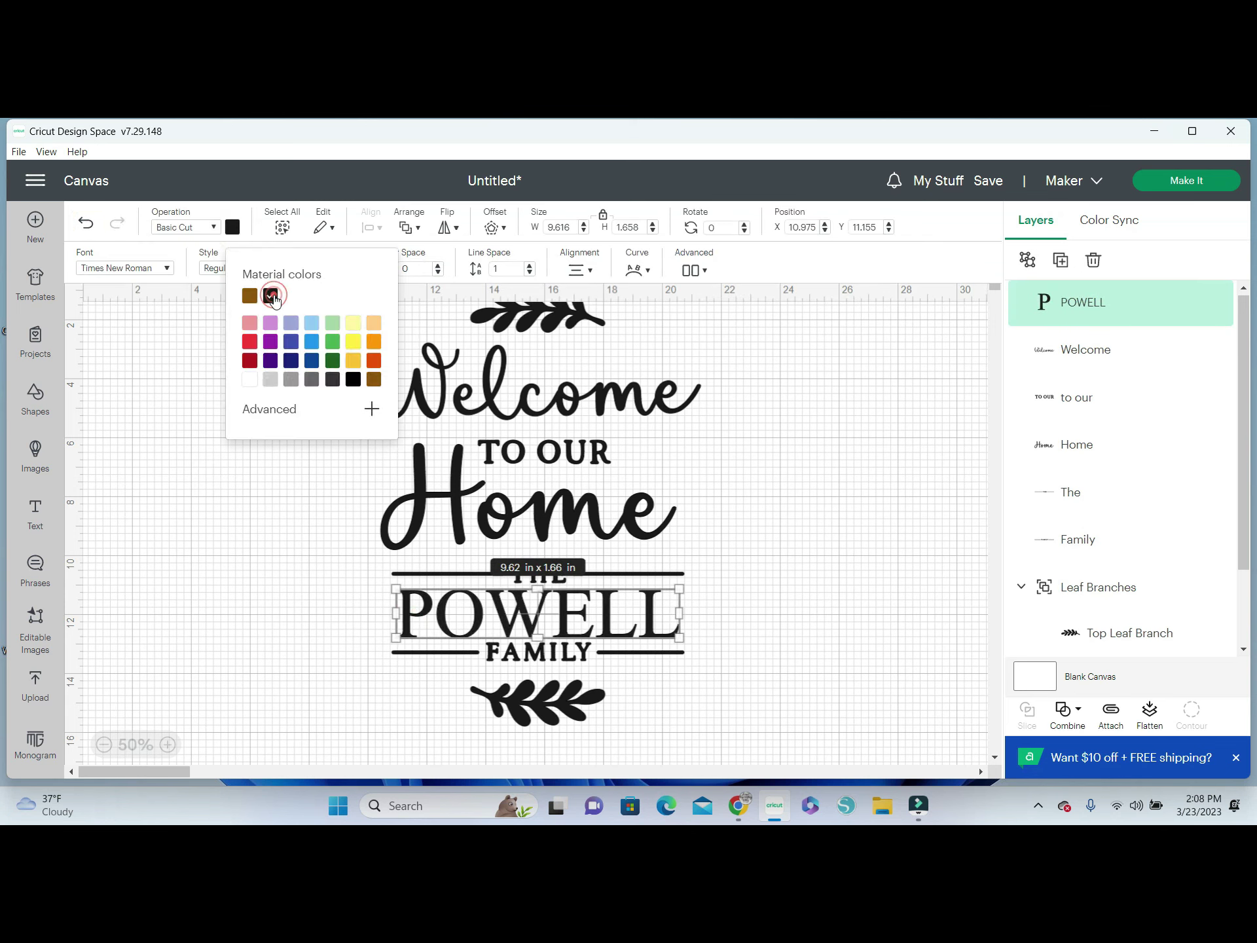
click(334, 588)
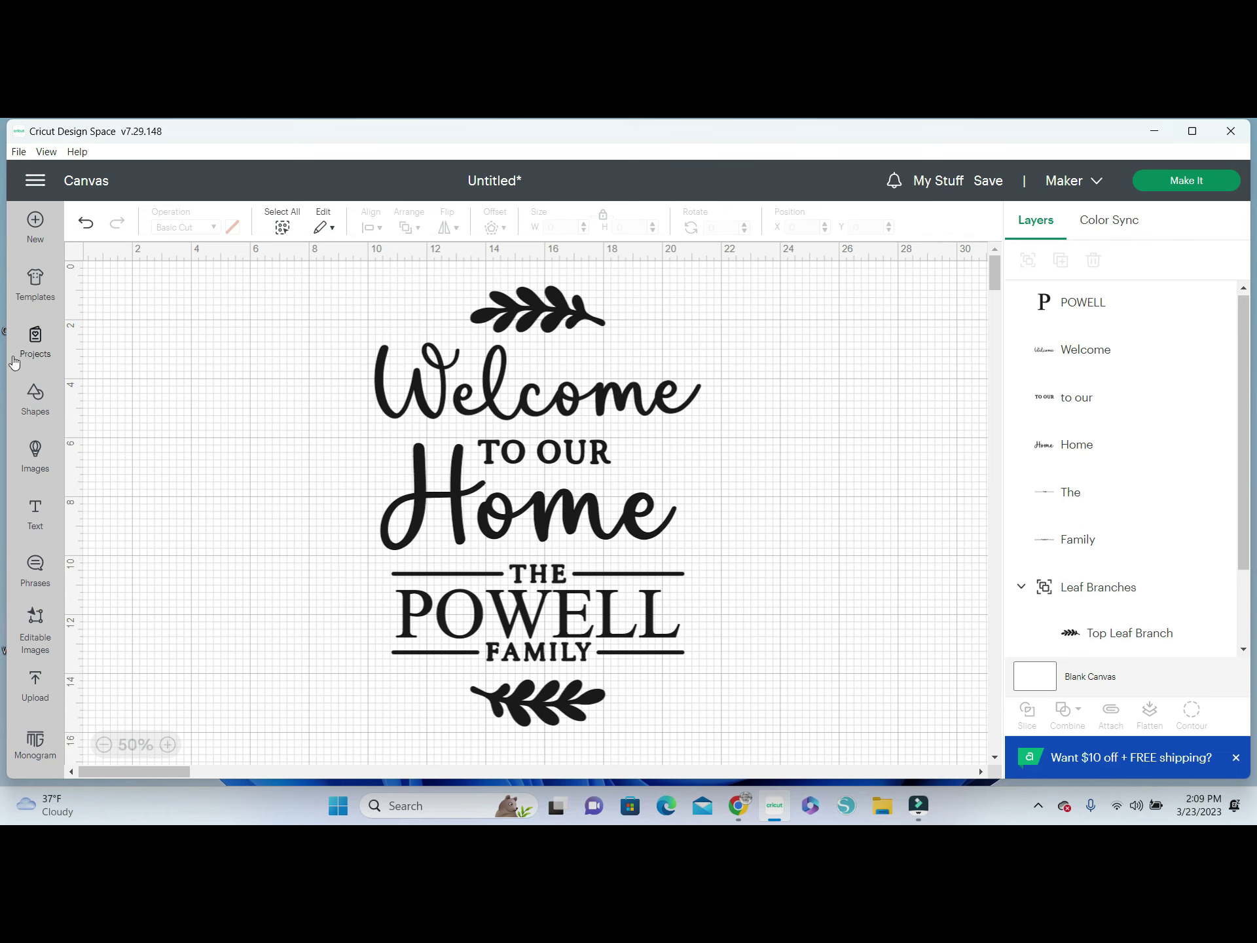
Insert a square left of the sign and reshape it, proportions unlocked, into a 0.2 x 1.53 in bar
click(34, 396)
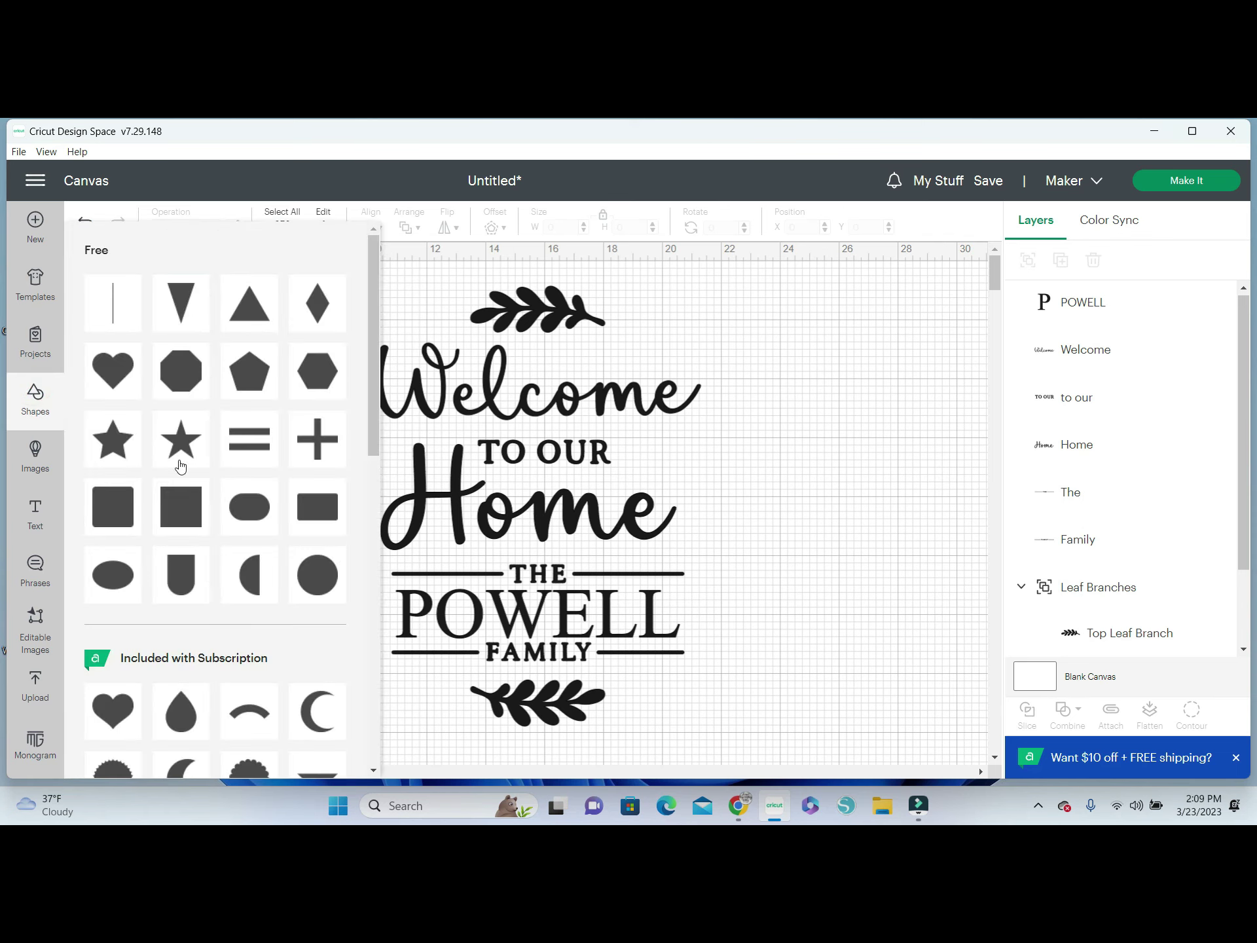
click(174, 527)
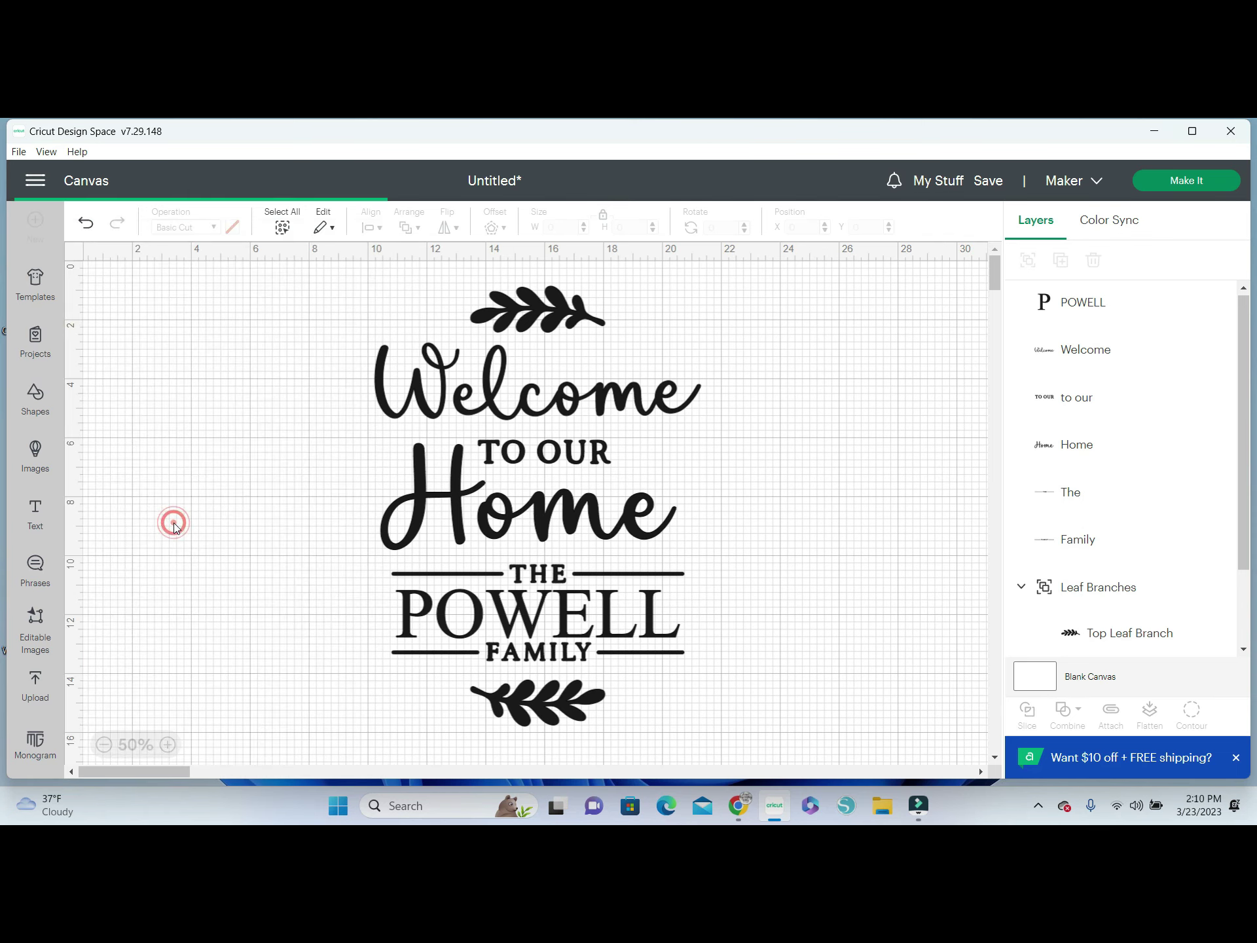
drag(128, 324, 230, 447)
click(602, 214)
drag(235, 450, 180, 434)
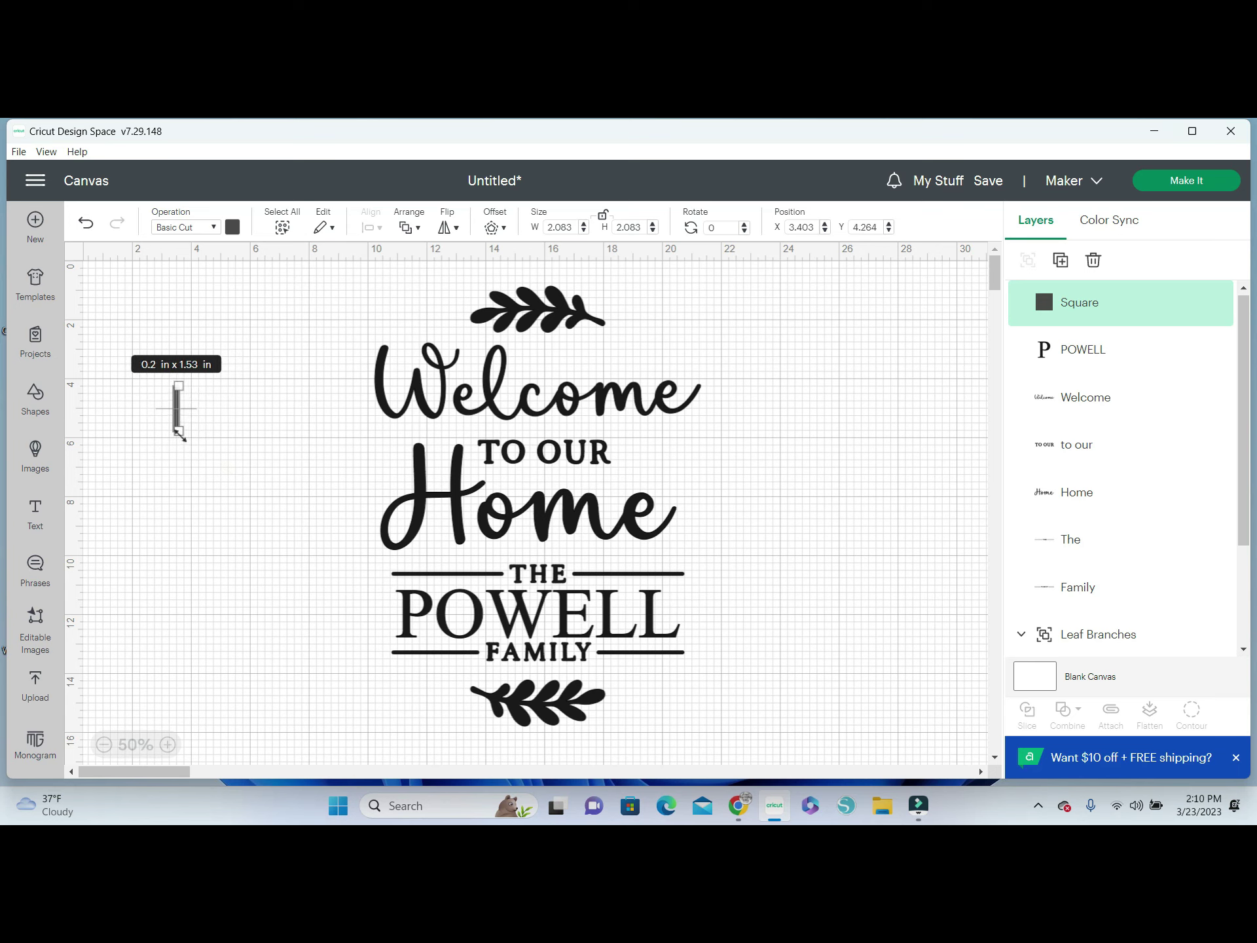
click(188, 481)
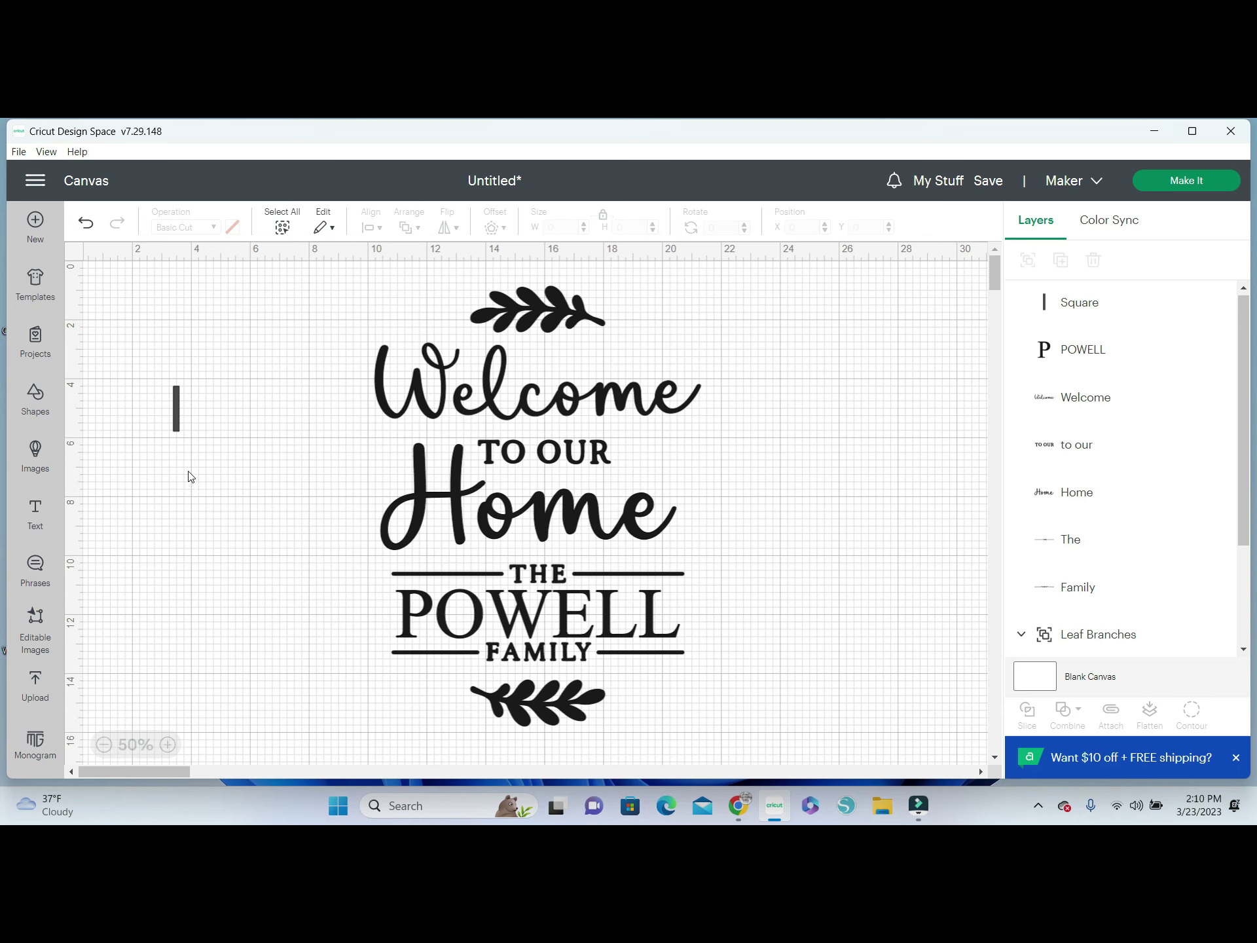
click(176, 421)
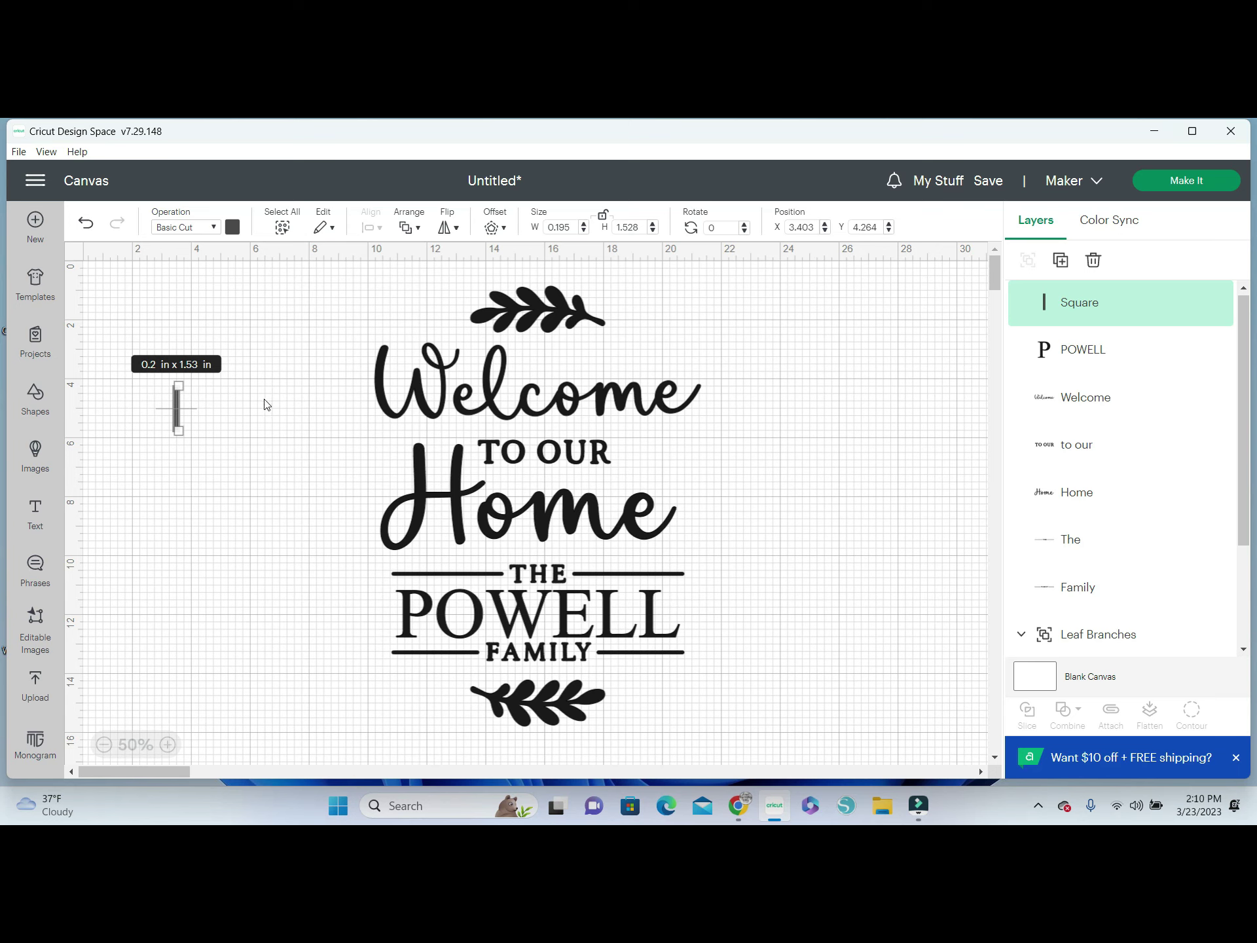
Duplicate the thin bar eight times and move one copy up beside the top leaf
click(1059, 262)
click(1059, 263)
click(1060, 262)
click(1059, 262)
click(1060, 262)
click(1060, 261)
click(1059, 262)
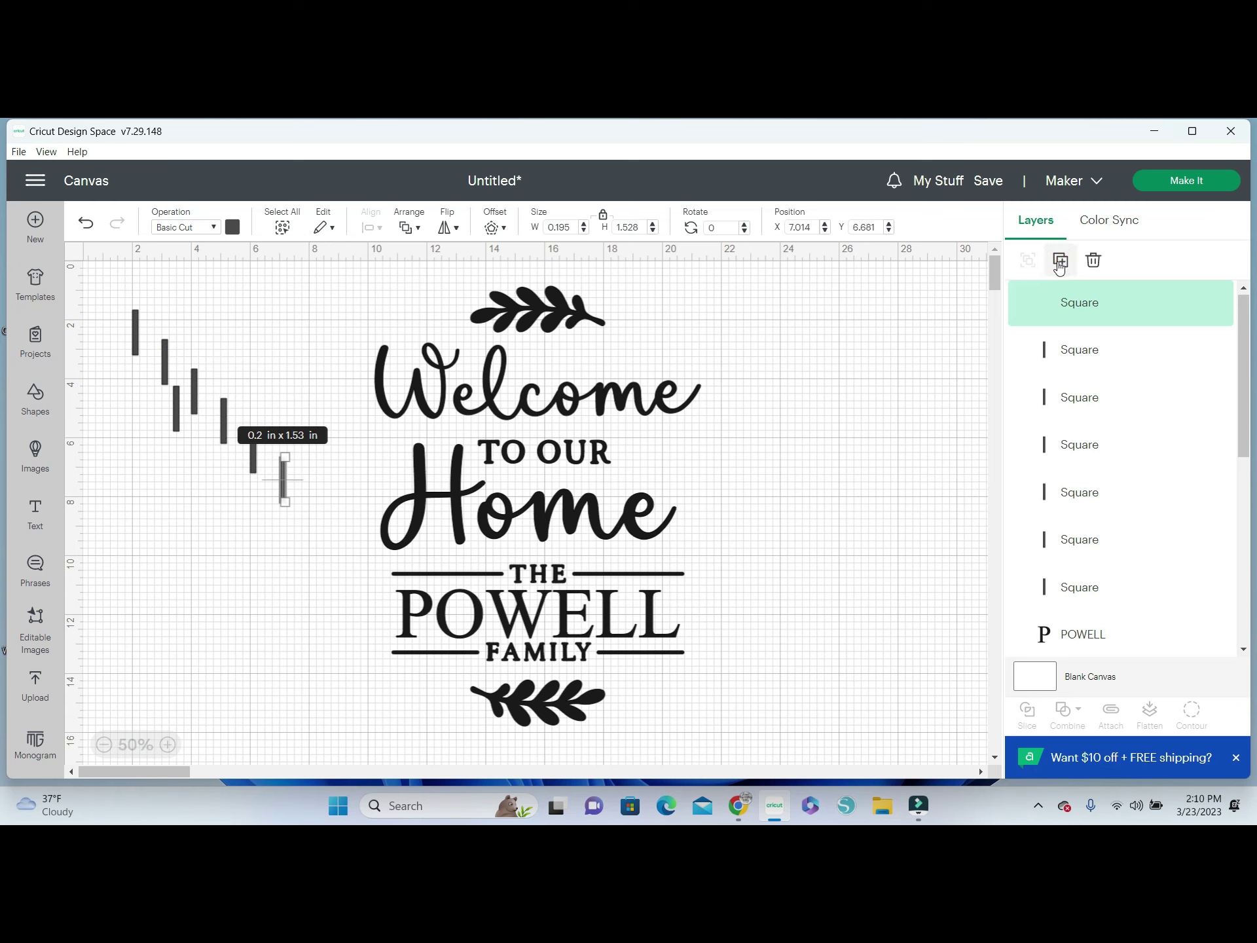
click(1059, 261)
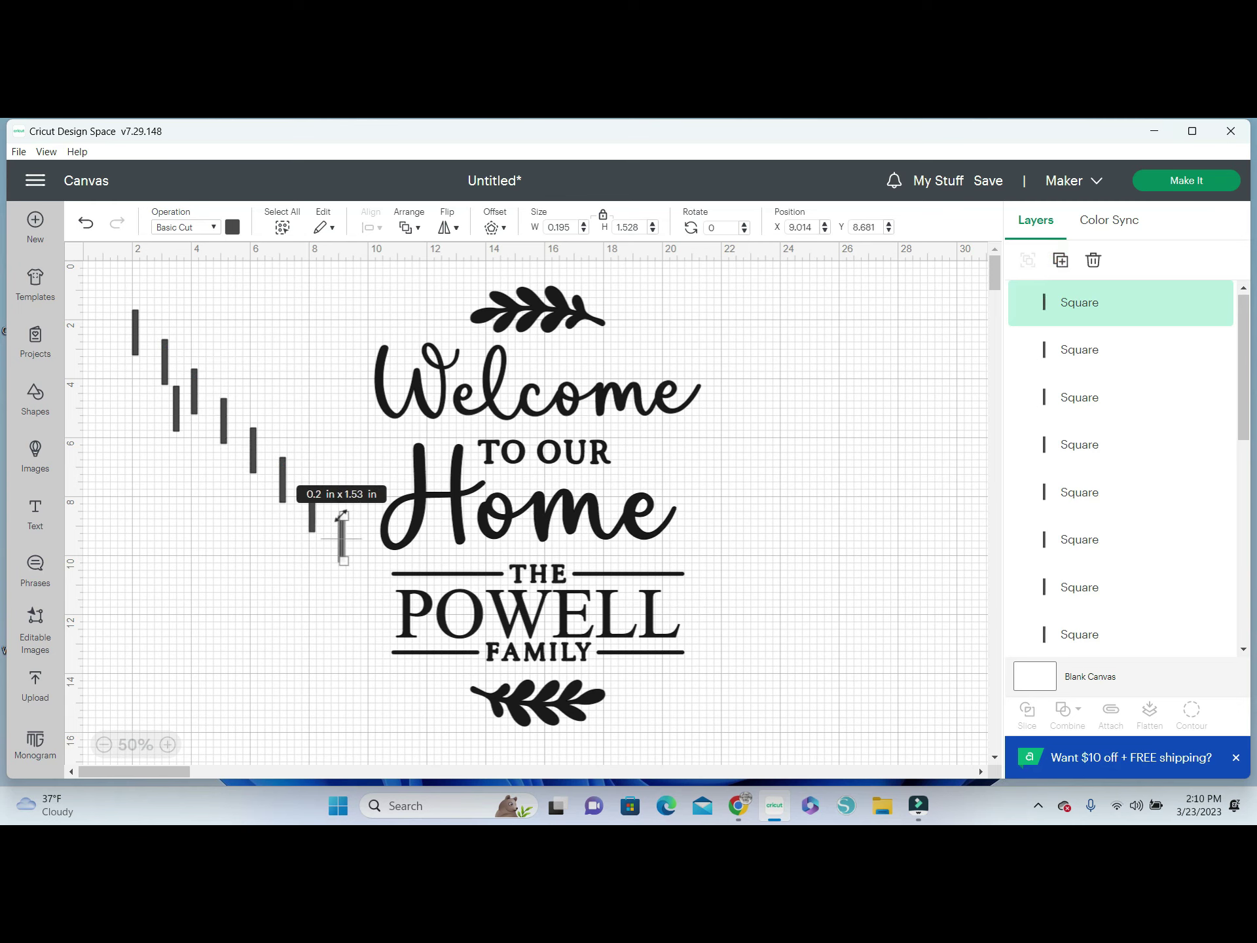
drag(341, 543, 232, 374)
click(354, 338)
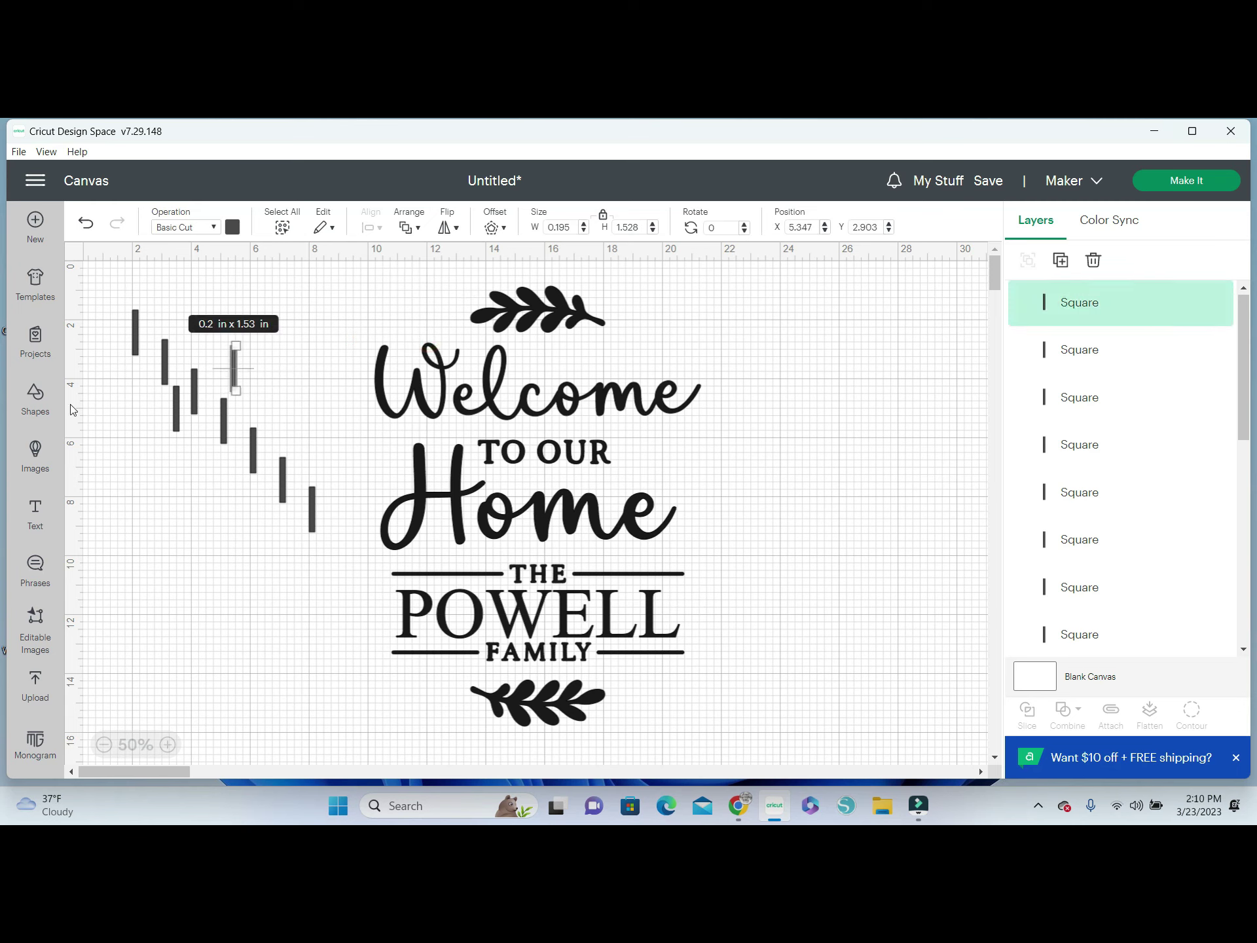
Delete the extra stepped bar copies and shrink the remaining bar to about 0.156 x 1.222 in
drag(173, 309, 354, 569)
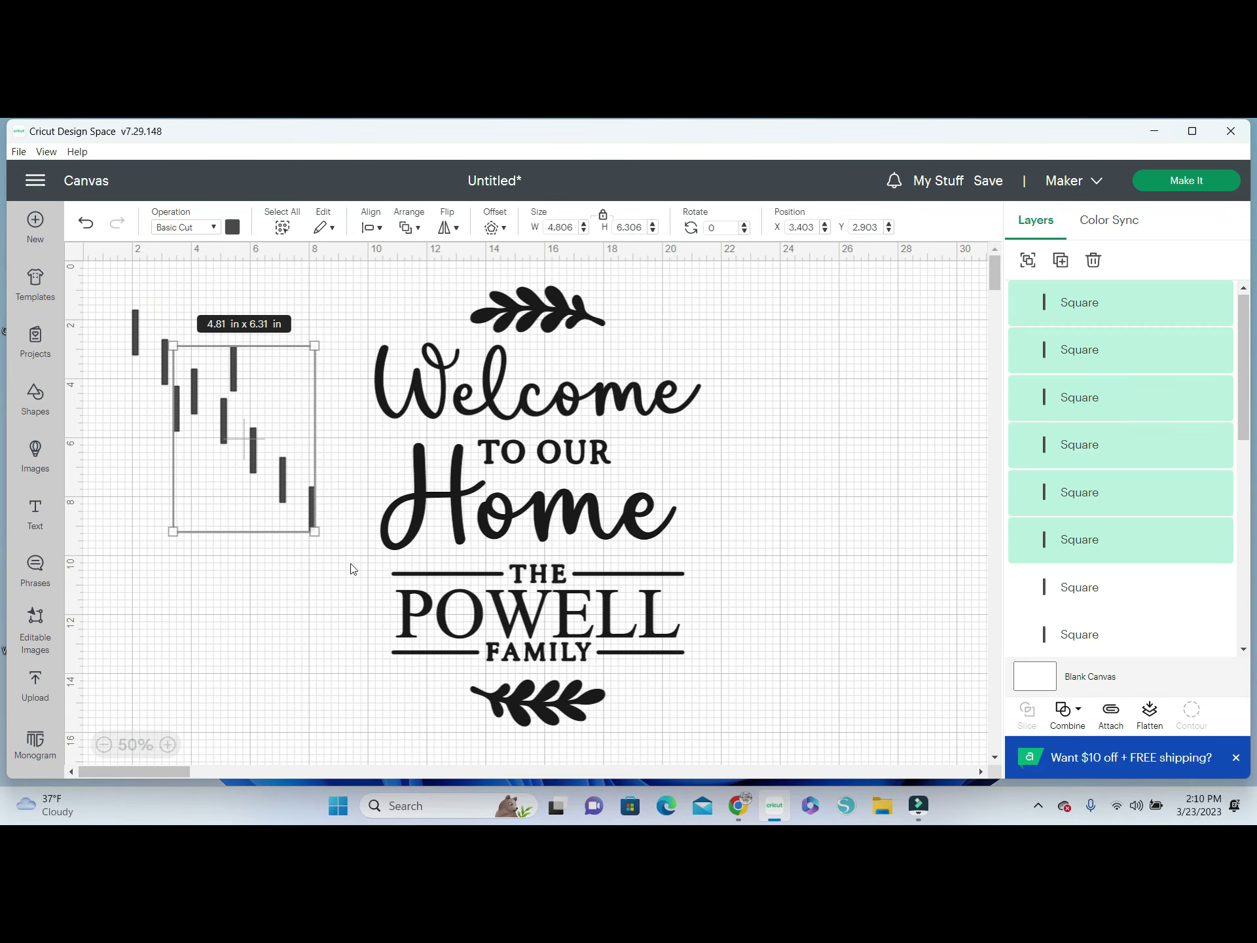
key(Delete)
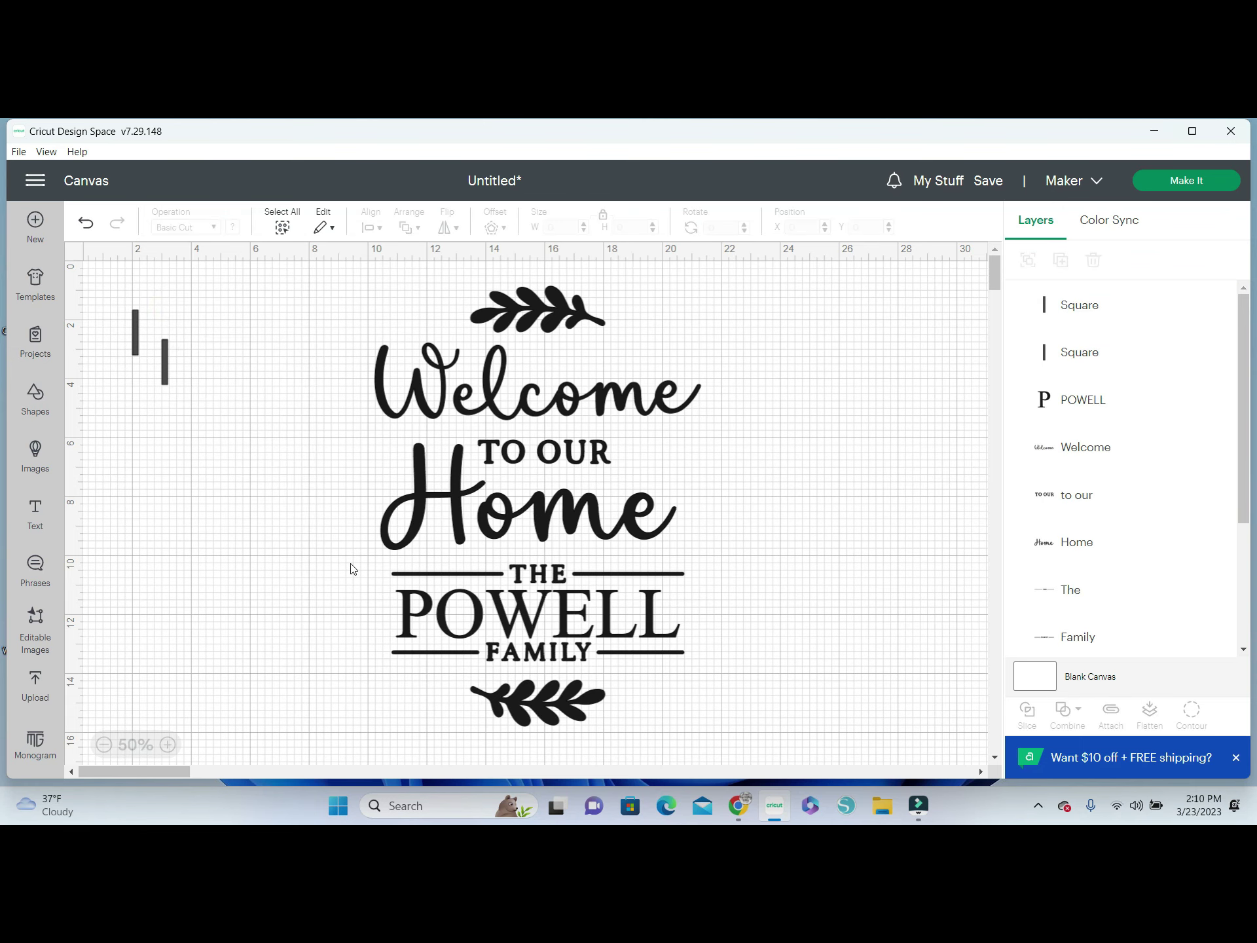
click(163, 377)
key(Delete)
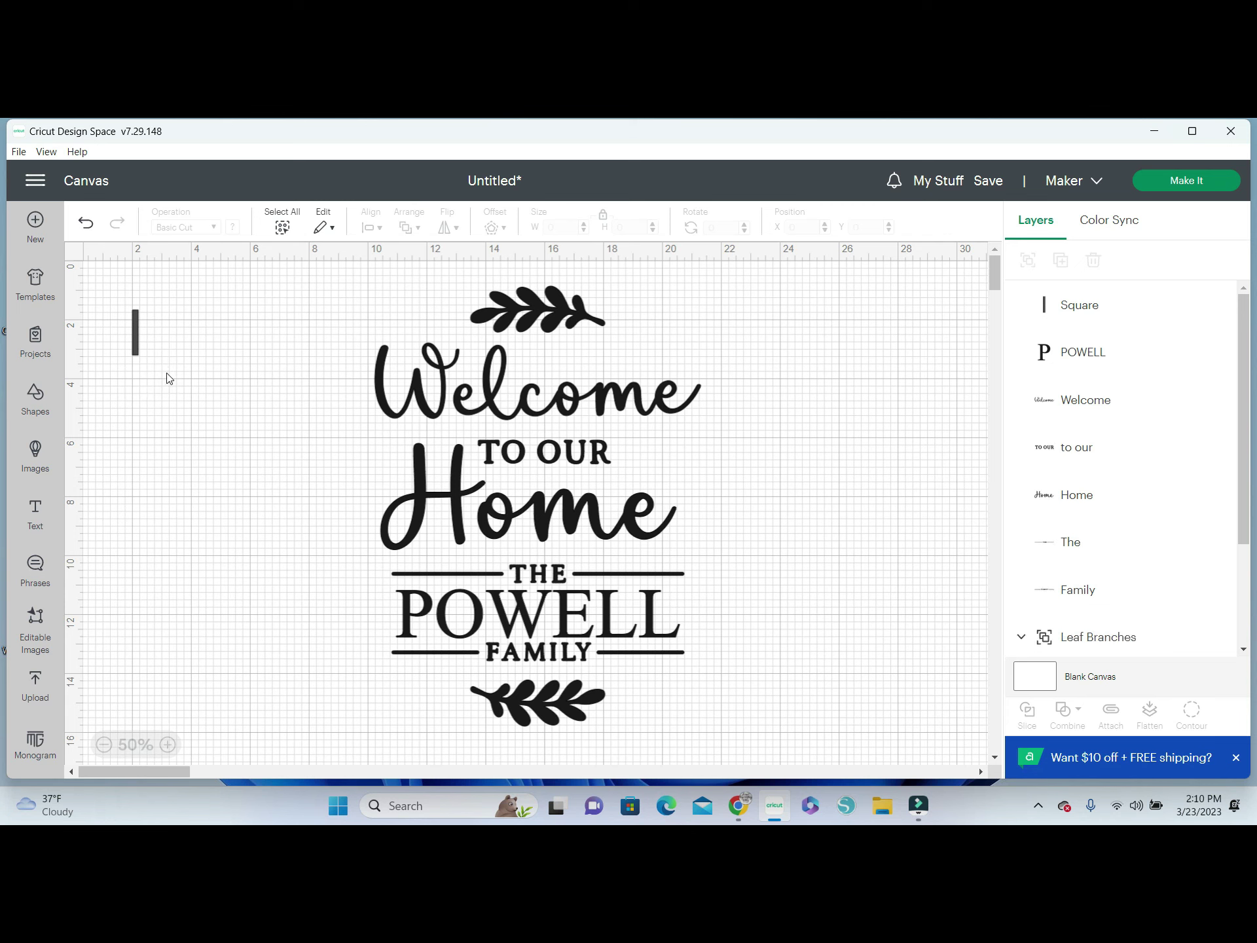
click(134, 352)
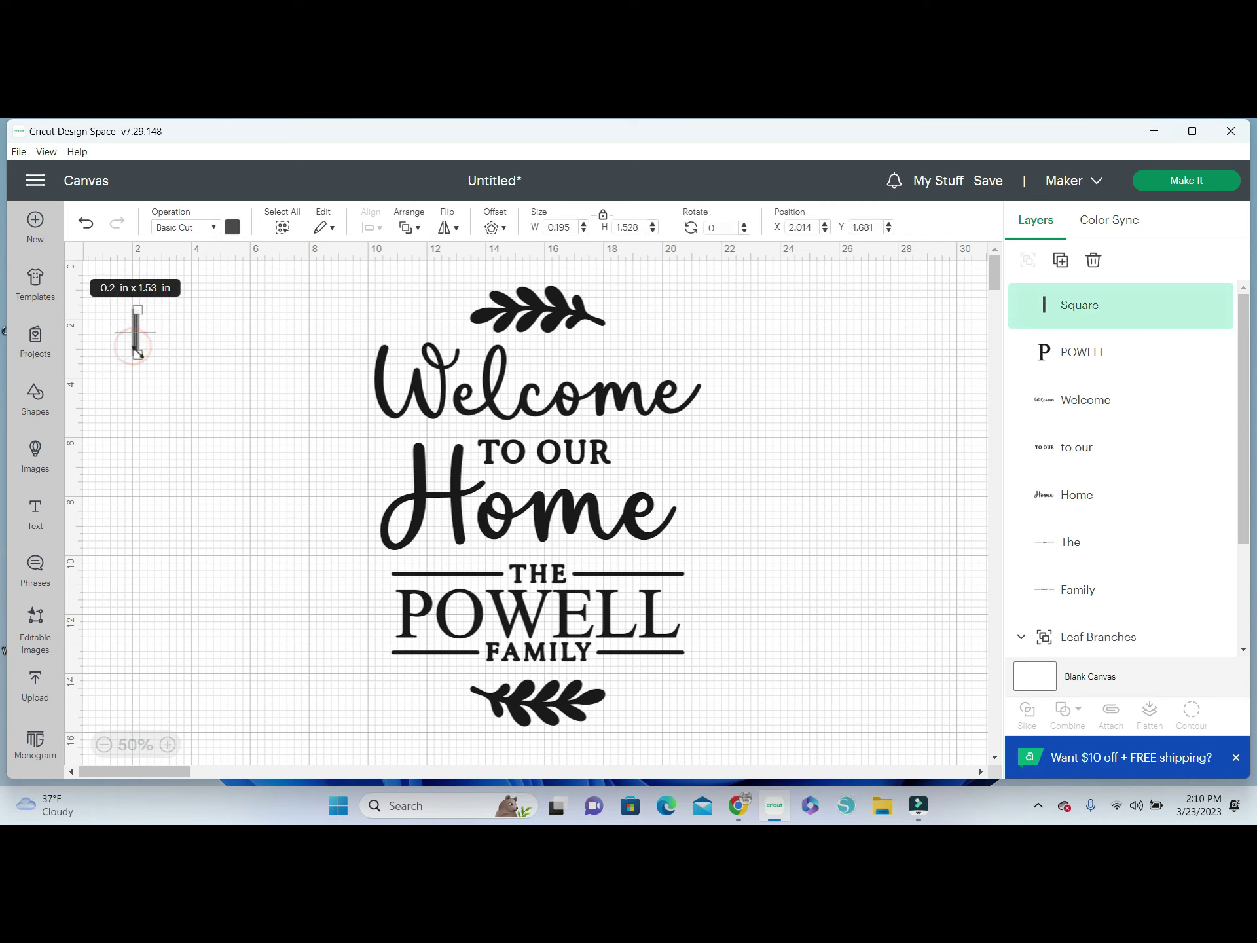
drag(137, 353, 122, 341)
click(154, 373)
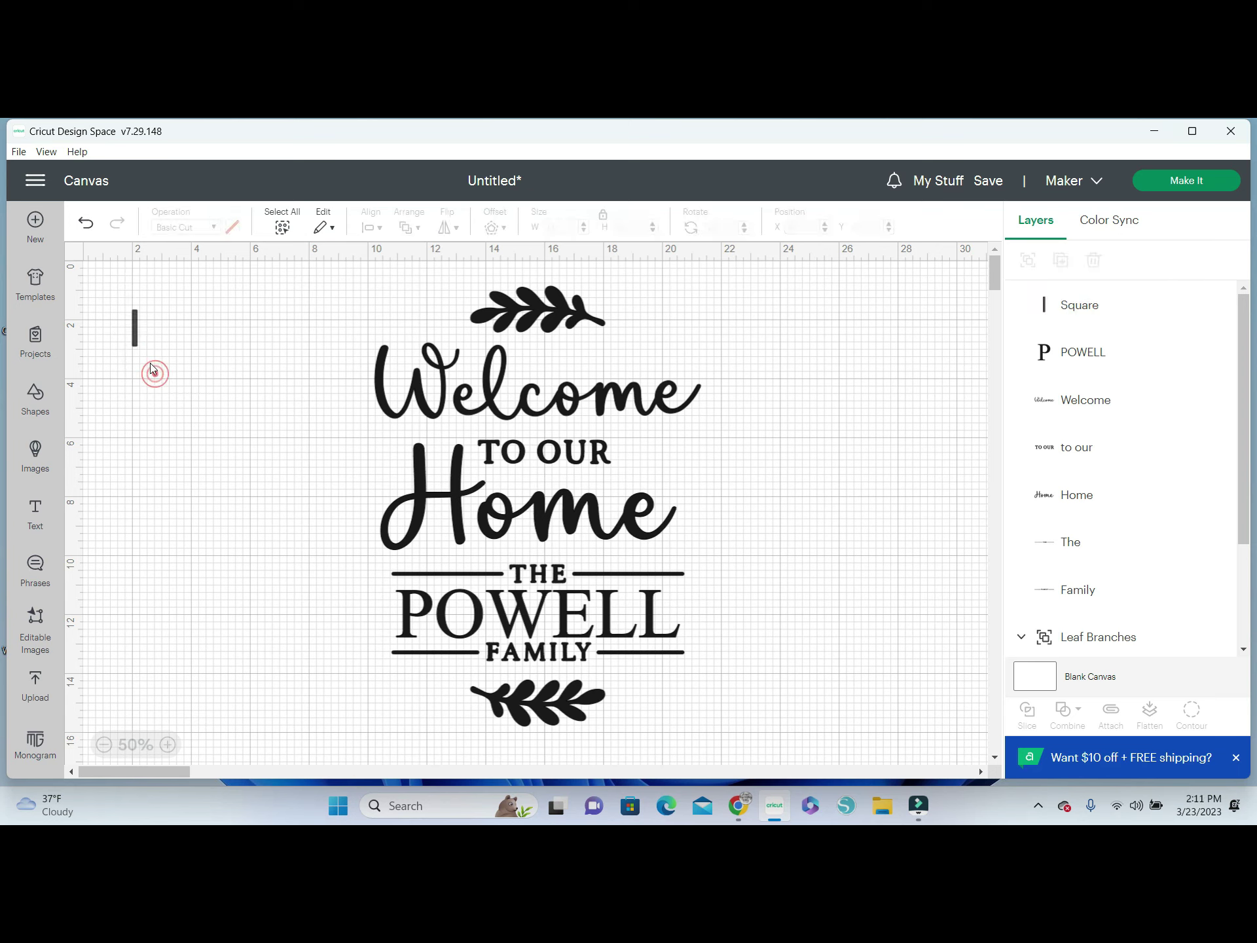
Duplicate the bar four times and move one copy up above Welcome
click(135, 328)
click(1061, 261)
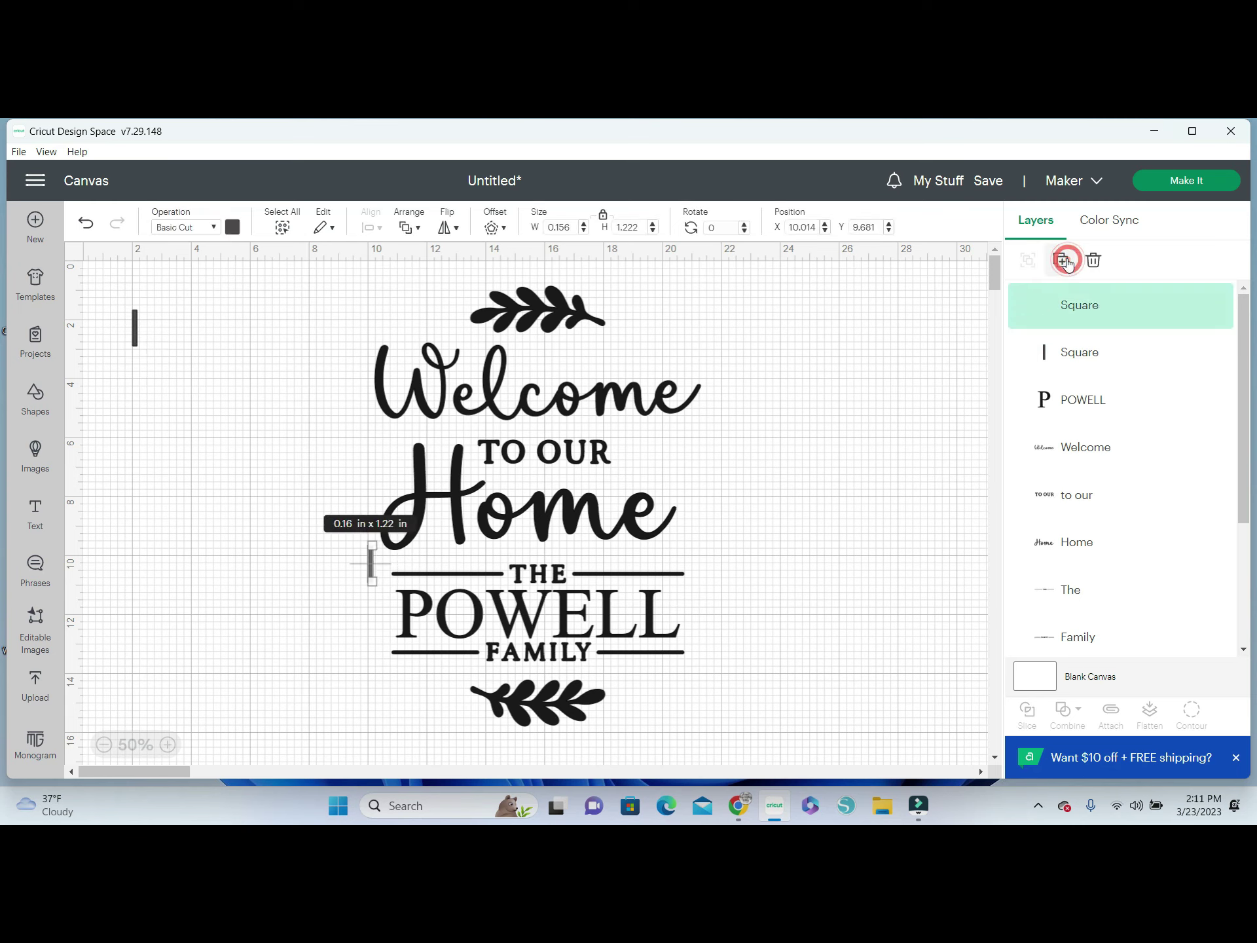
click(1061, 260)
click(1061, 260)
click(1061, 261)
click(1061, 261)
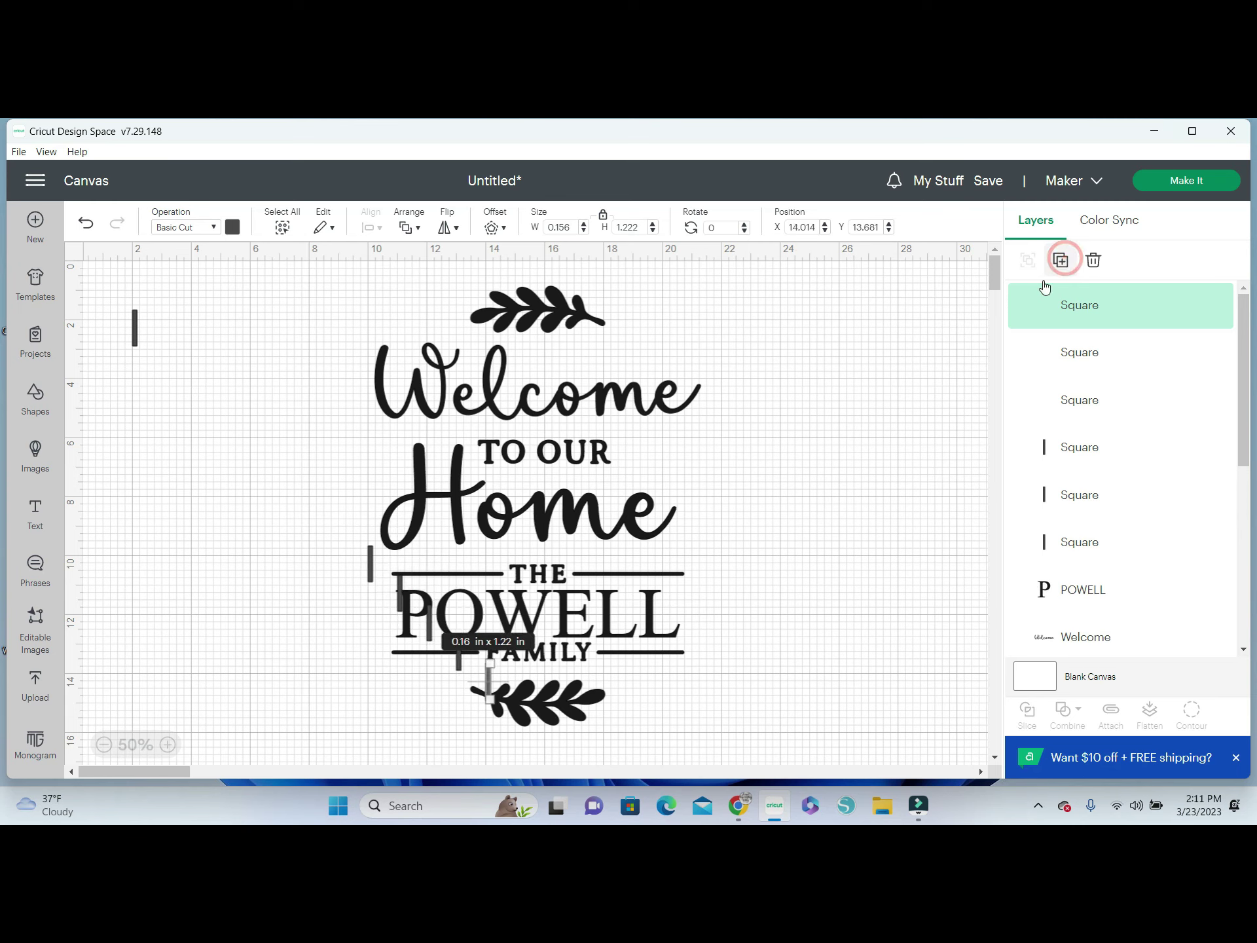
drag(372, 574, 434, 352)
click(310, 409)
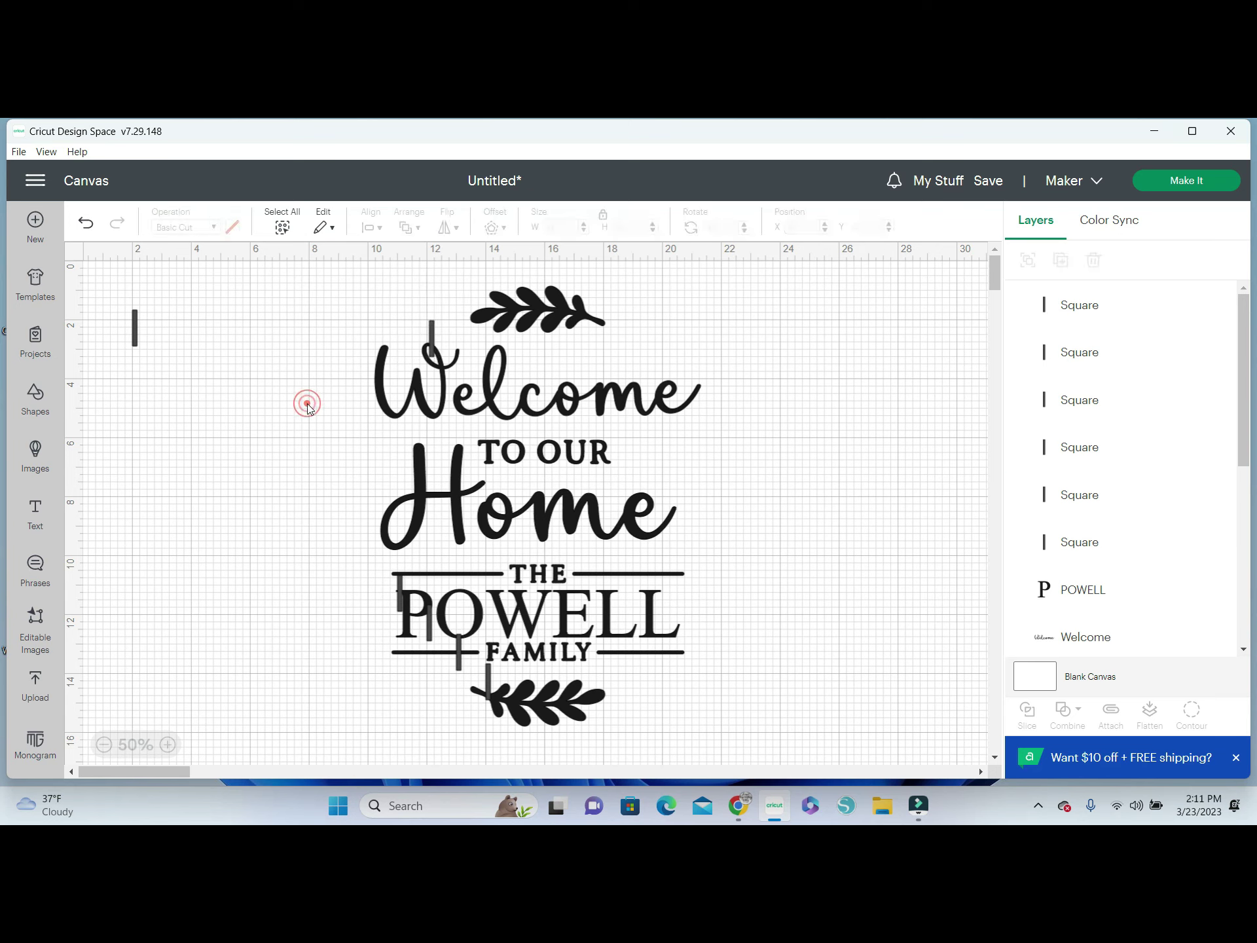
Nudge the bar onto the top of the W and select it together with Welcome
click(434, 338)
drag(433, 337, 432, 334)
click(340, 417)
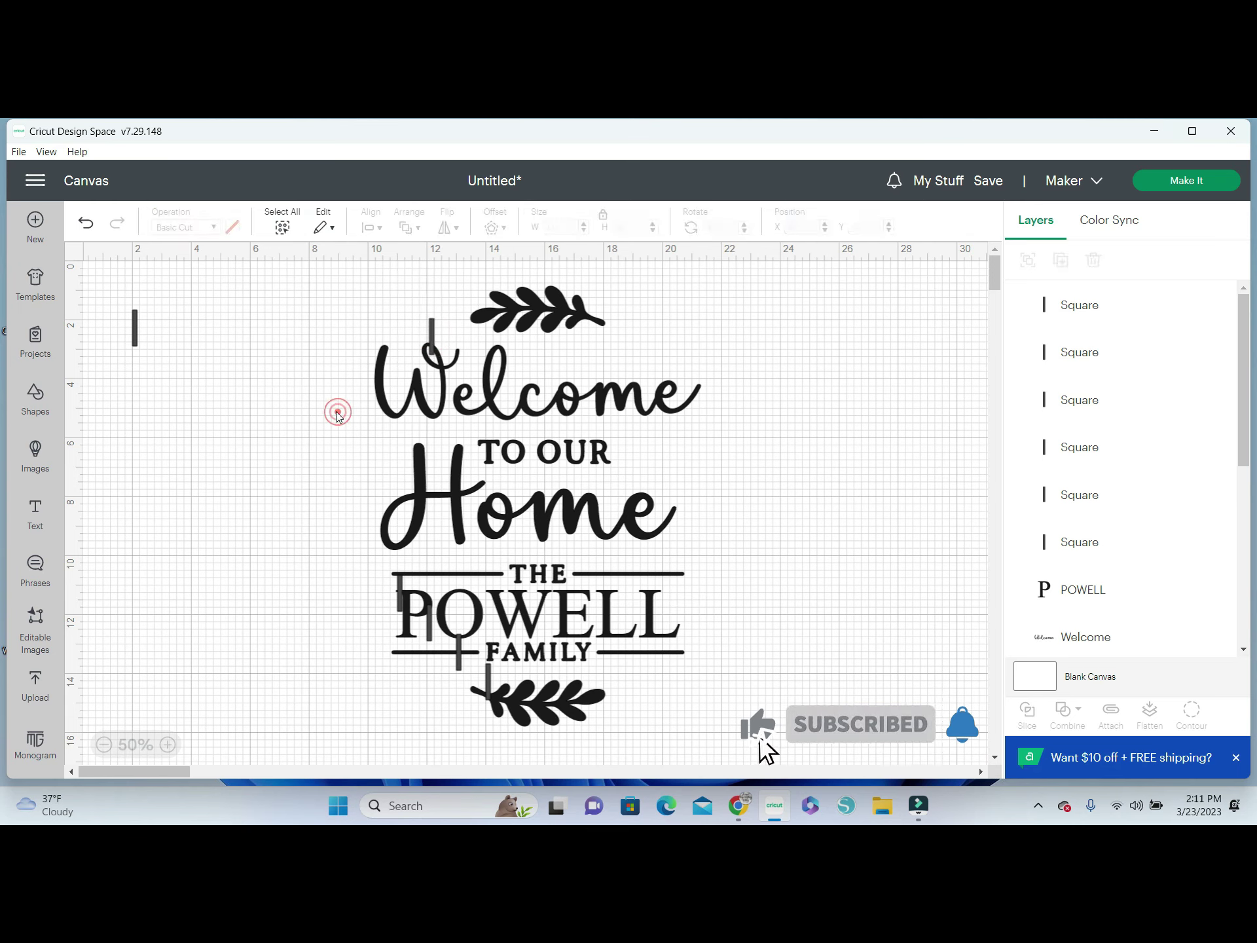
click(389, 416)
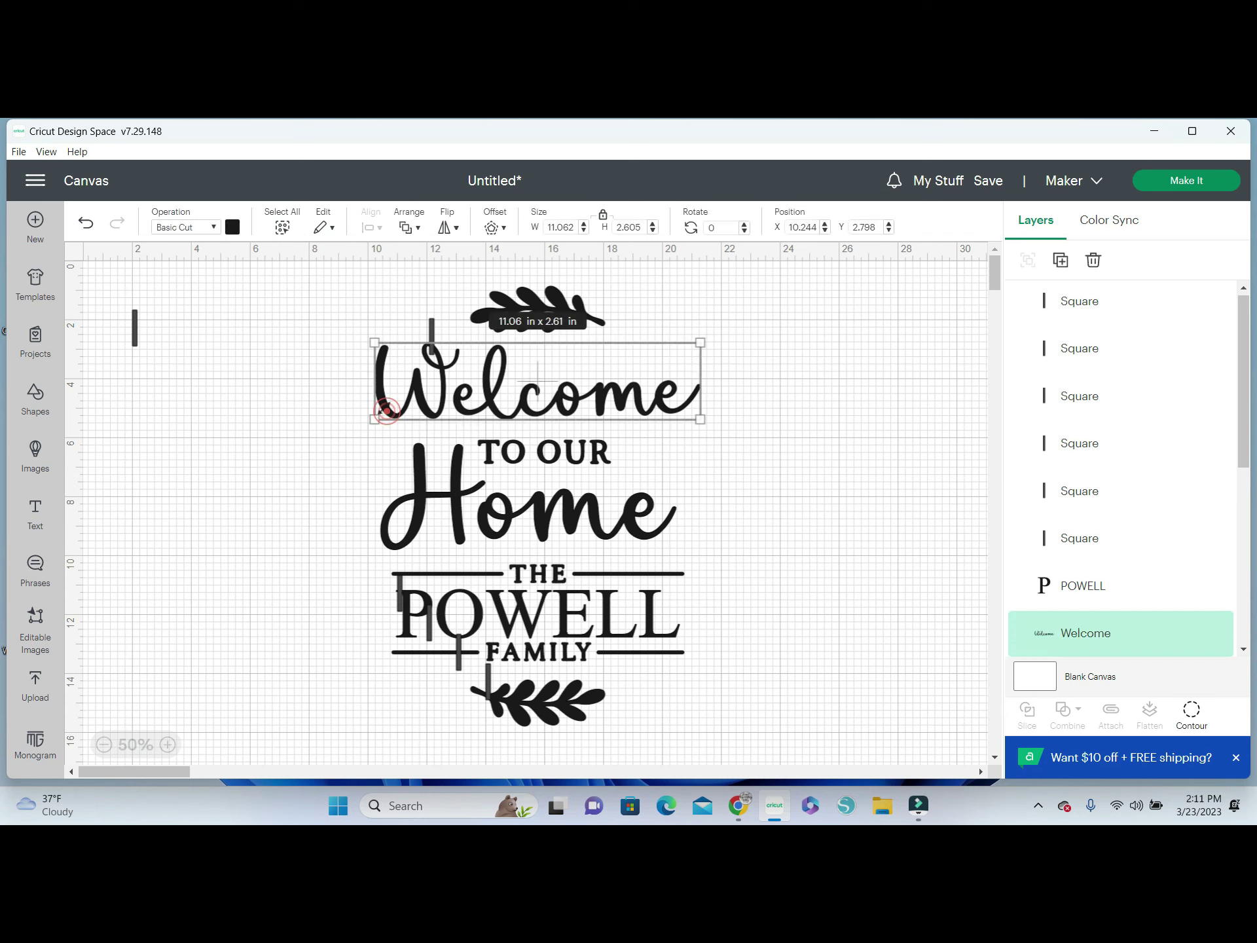
shift+click(432, 327)
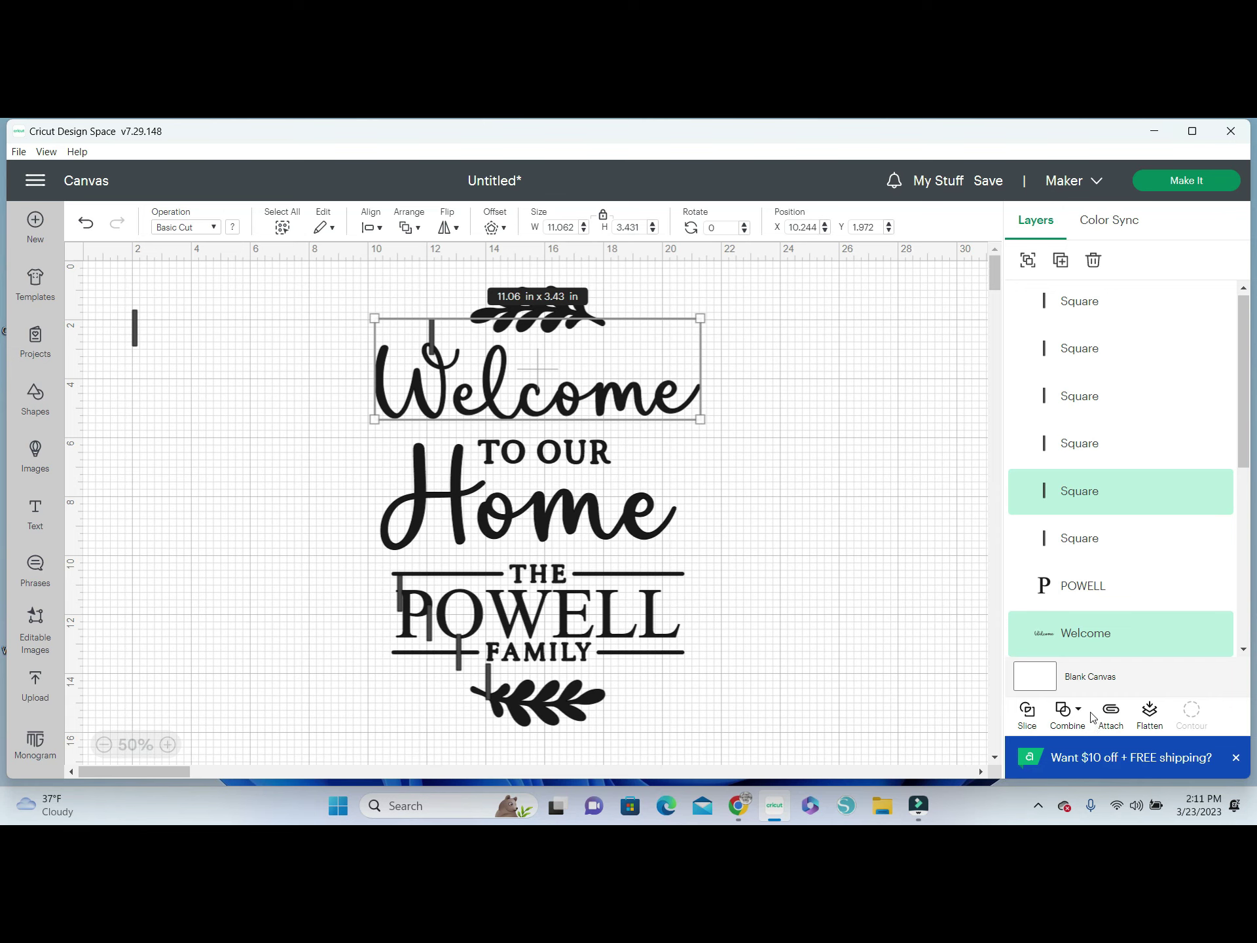
Slice the bar out of Welcome and delete the three leftover slice pieces
click(1021, 716)
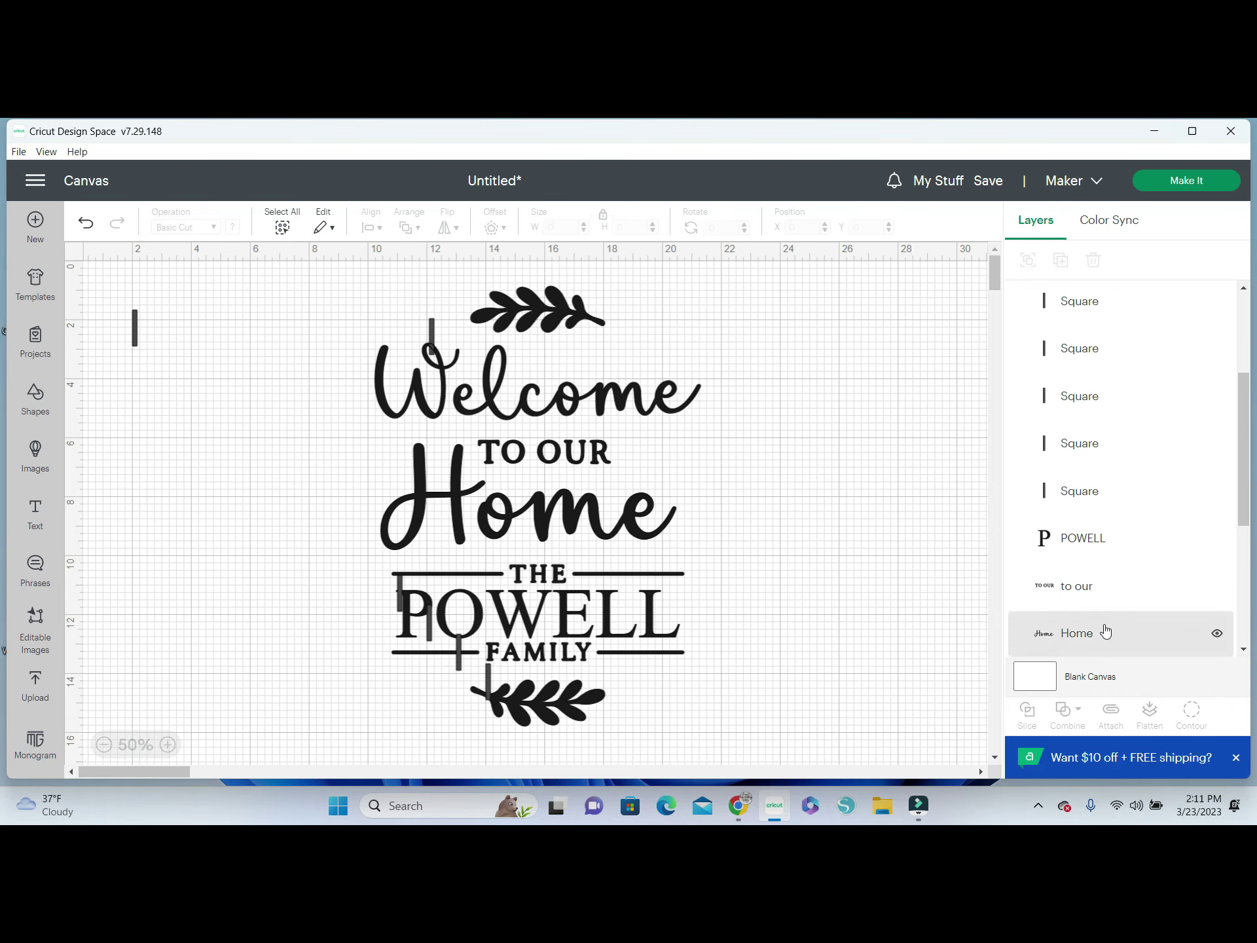
scroll(1086, 609, up, 3)
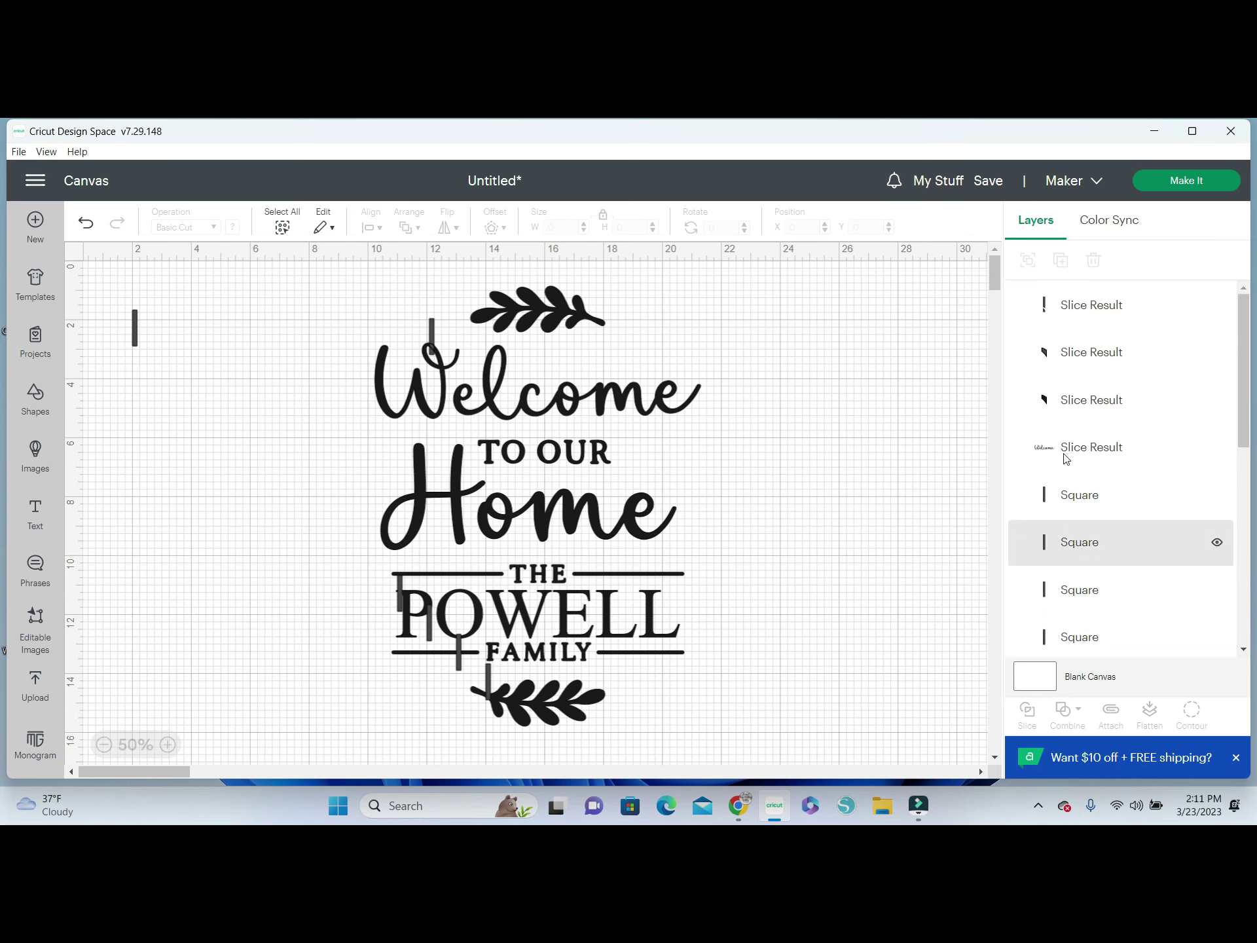
click(1057, 403)
key(Delete)
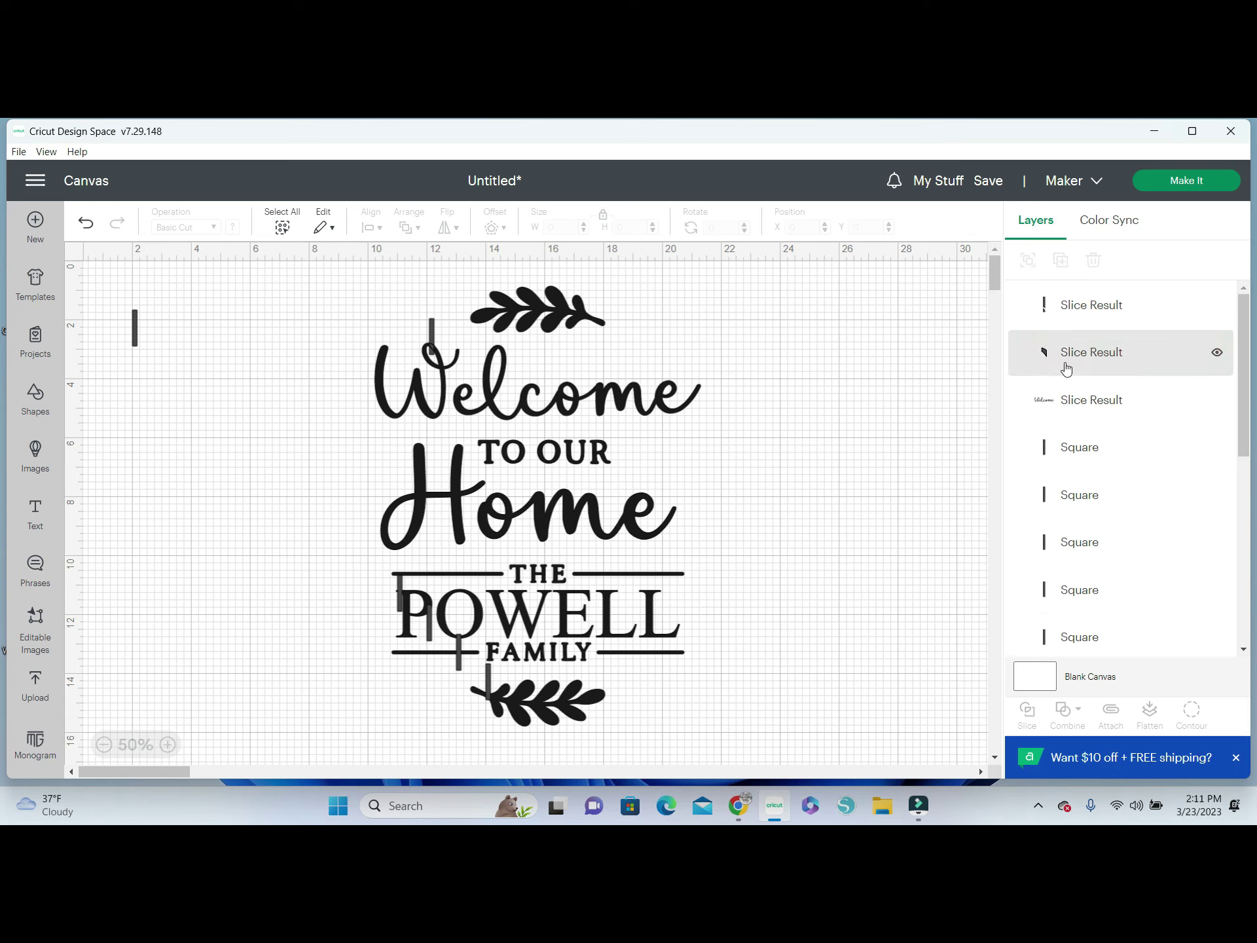
click(1067, 367)
key(Delete)
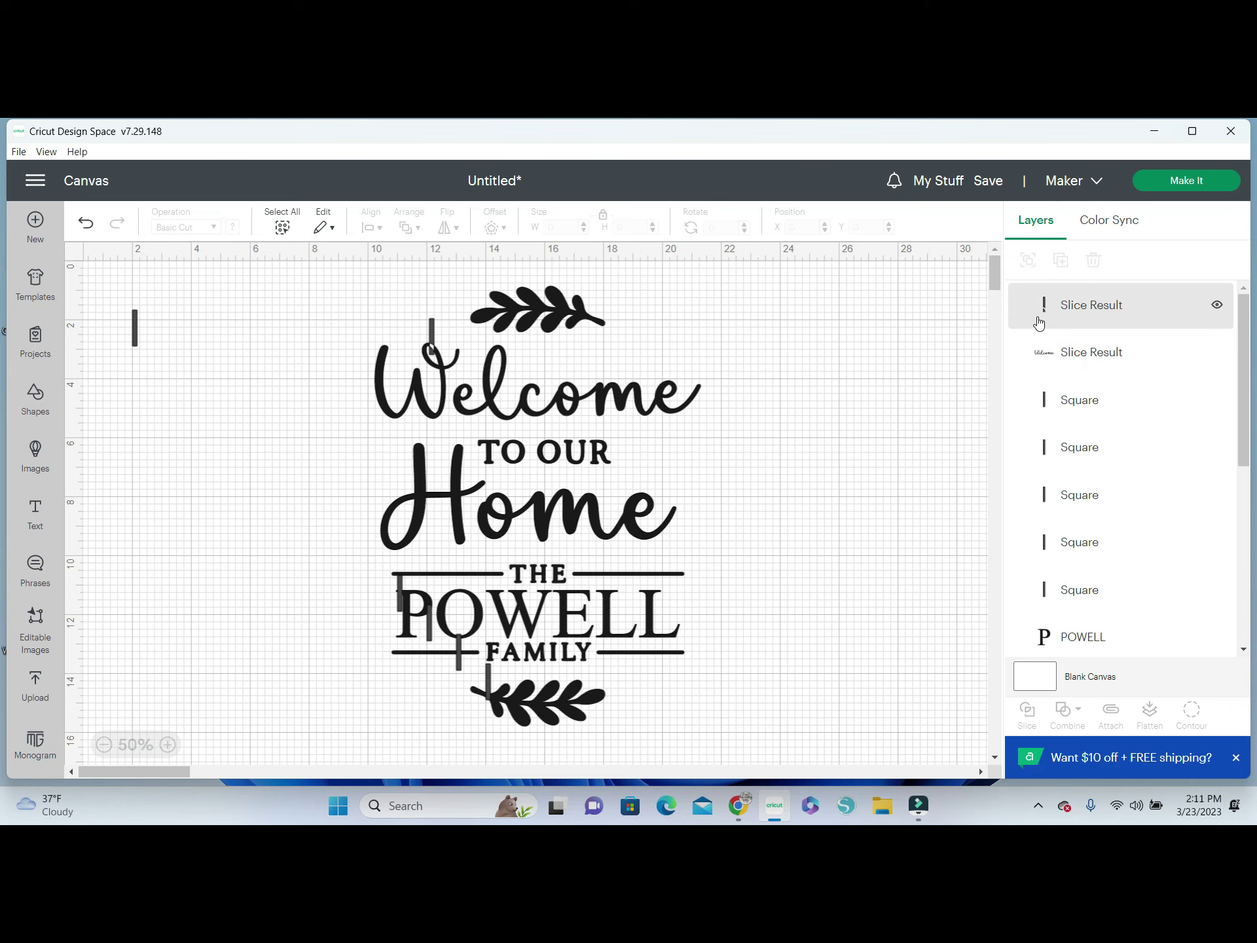
click(1037, 317)
key(Delete)
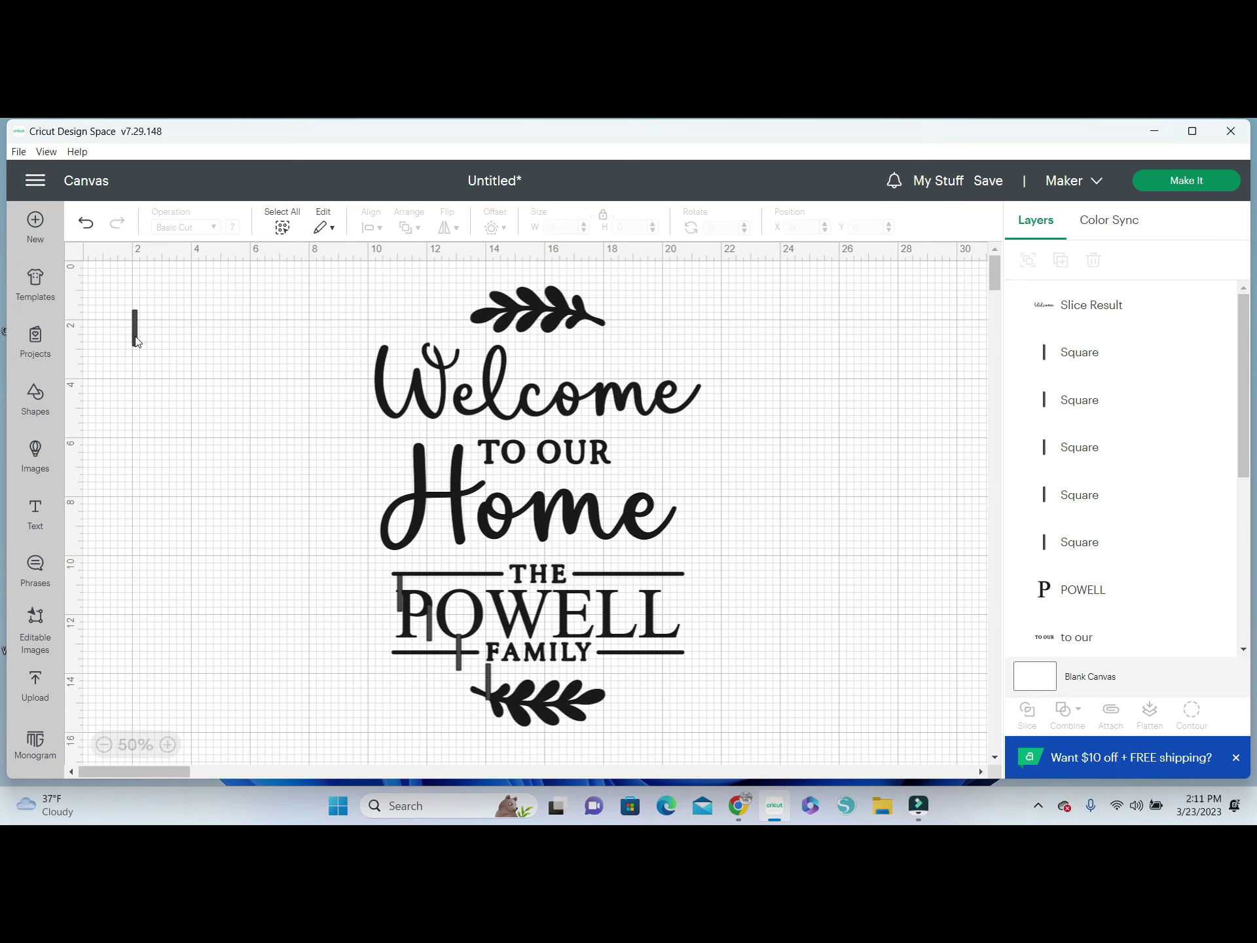
Place a bar across the Welcome lettering, nudge Welcome, and send it back one level
drag(134, 327, 465, 388)
click(221, 452)
click(467, 416)
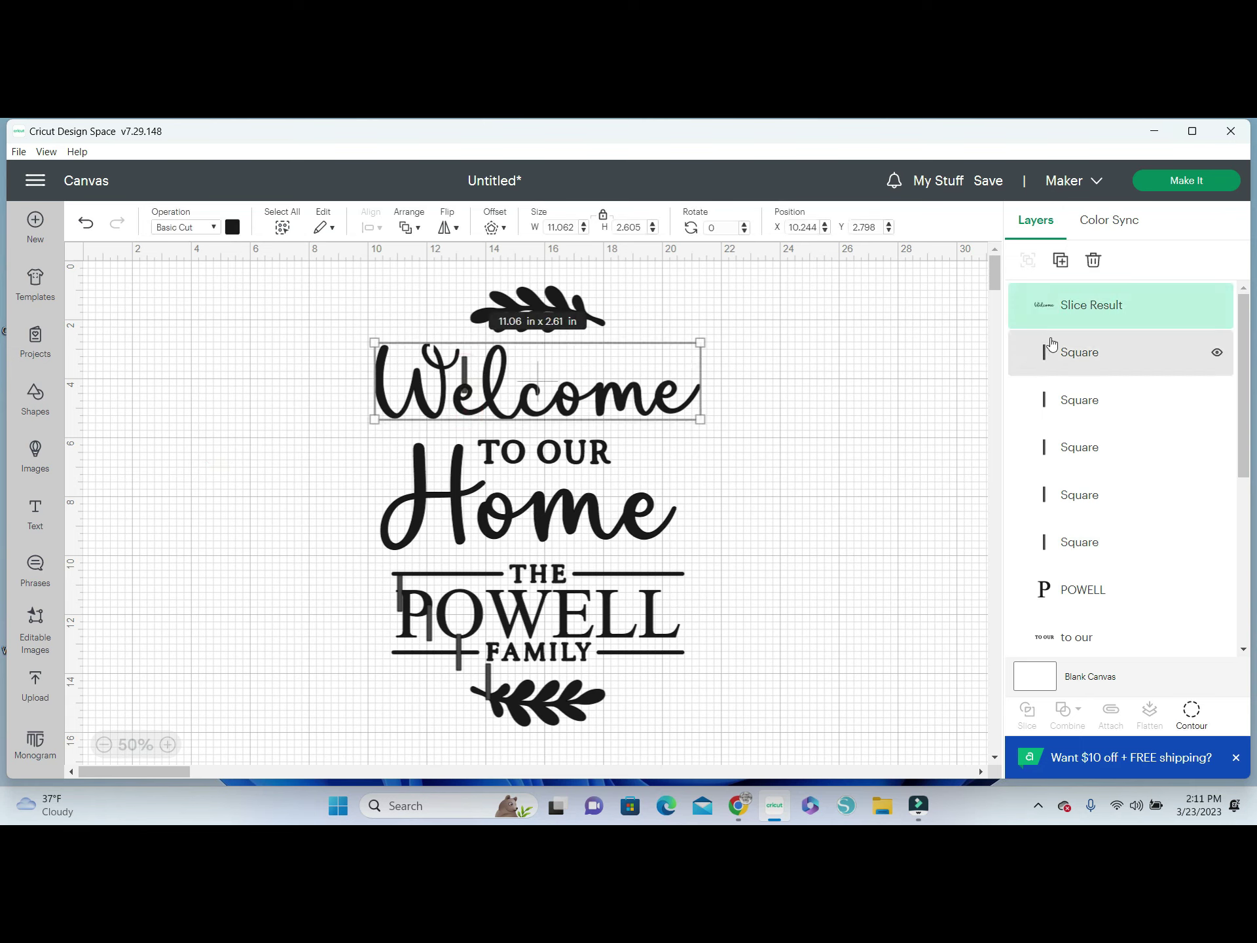
click(944, 667)
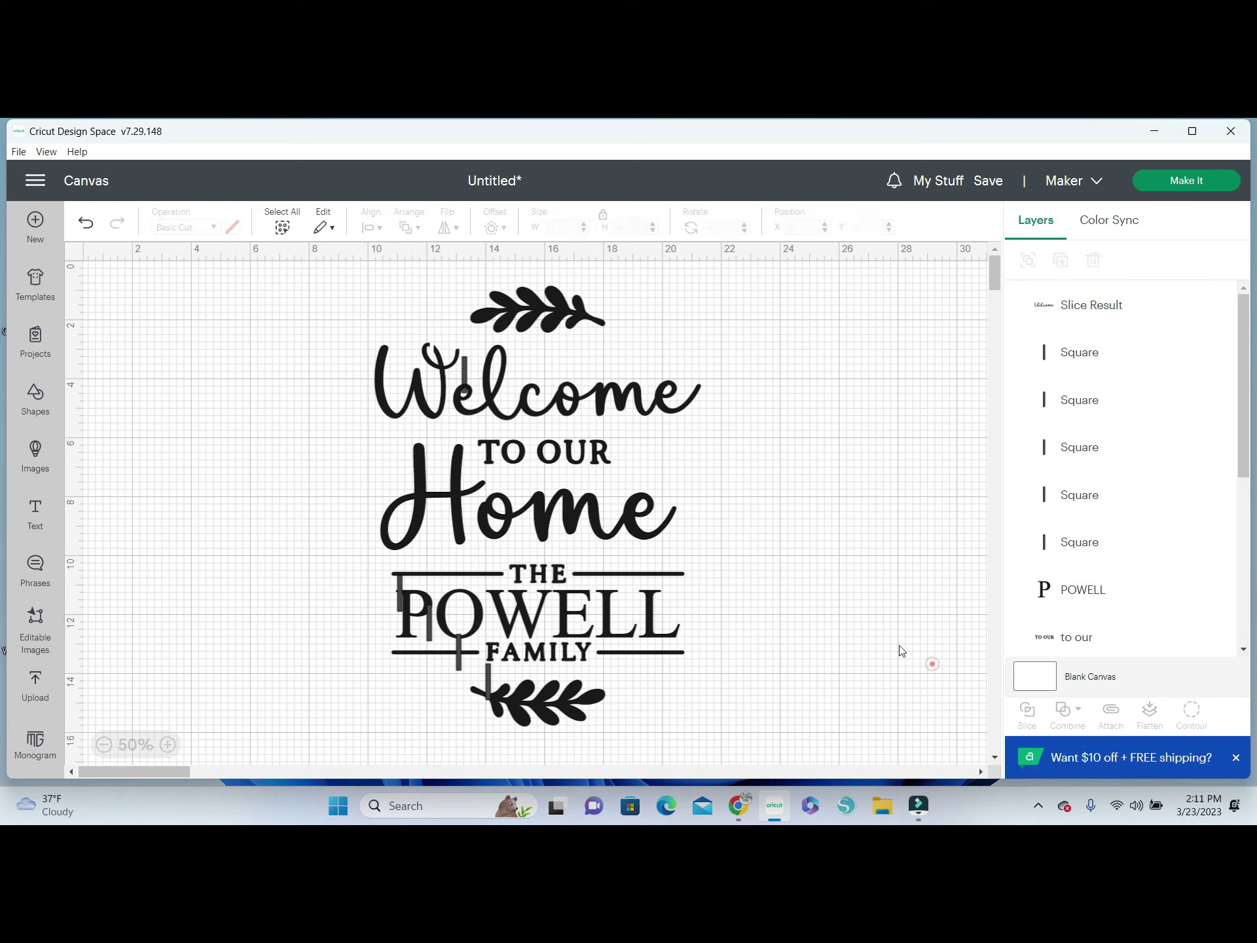
click(465, 366)
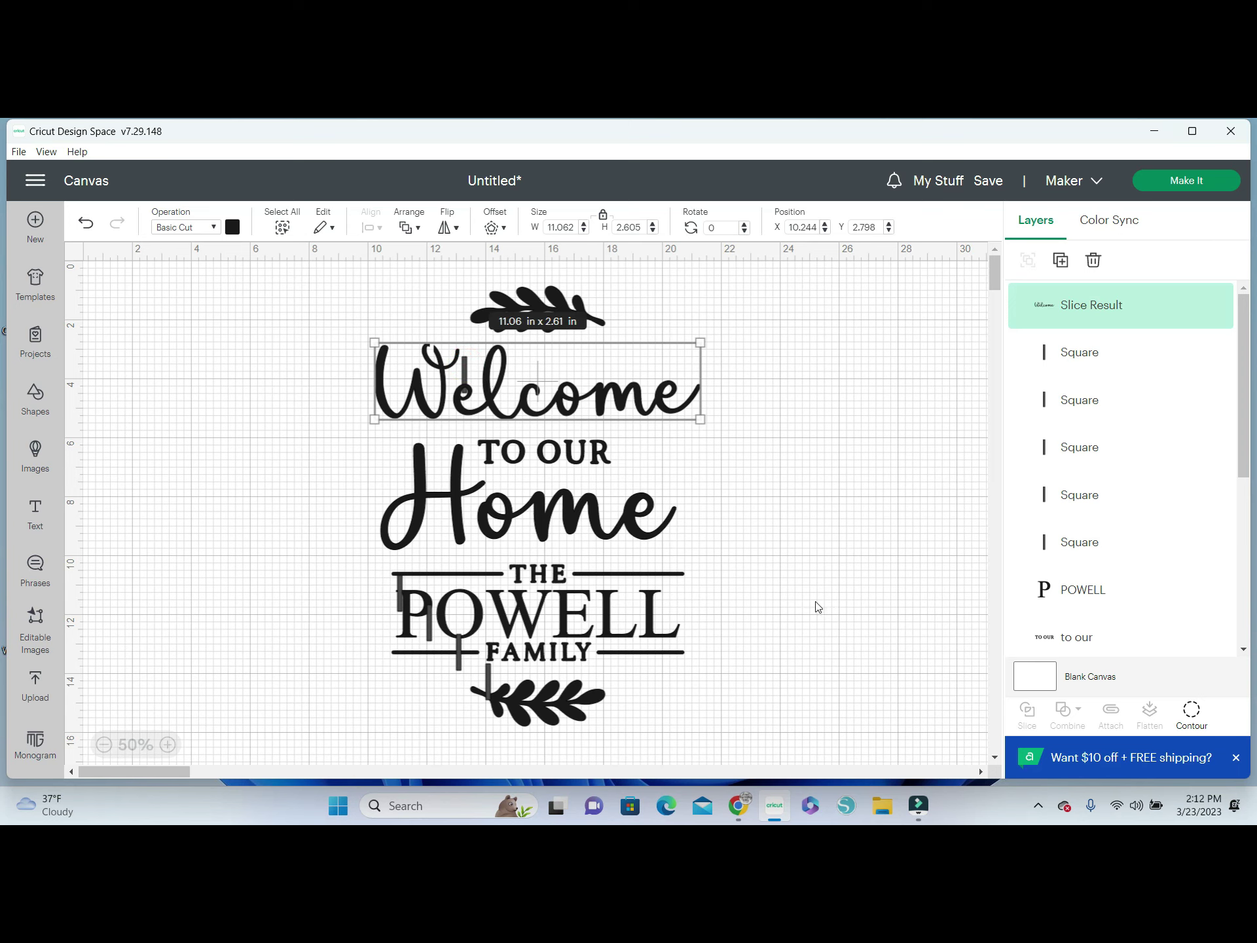
click(933, 677)
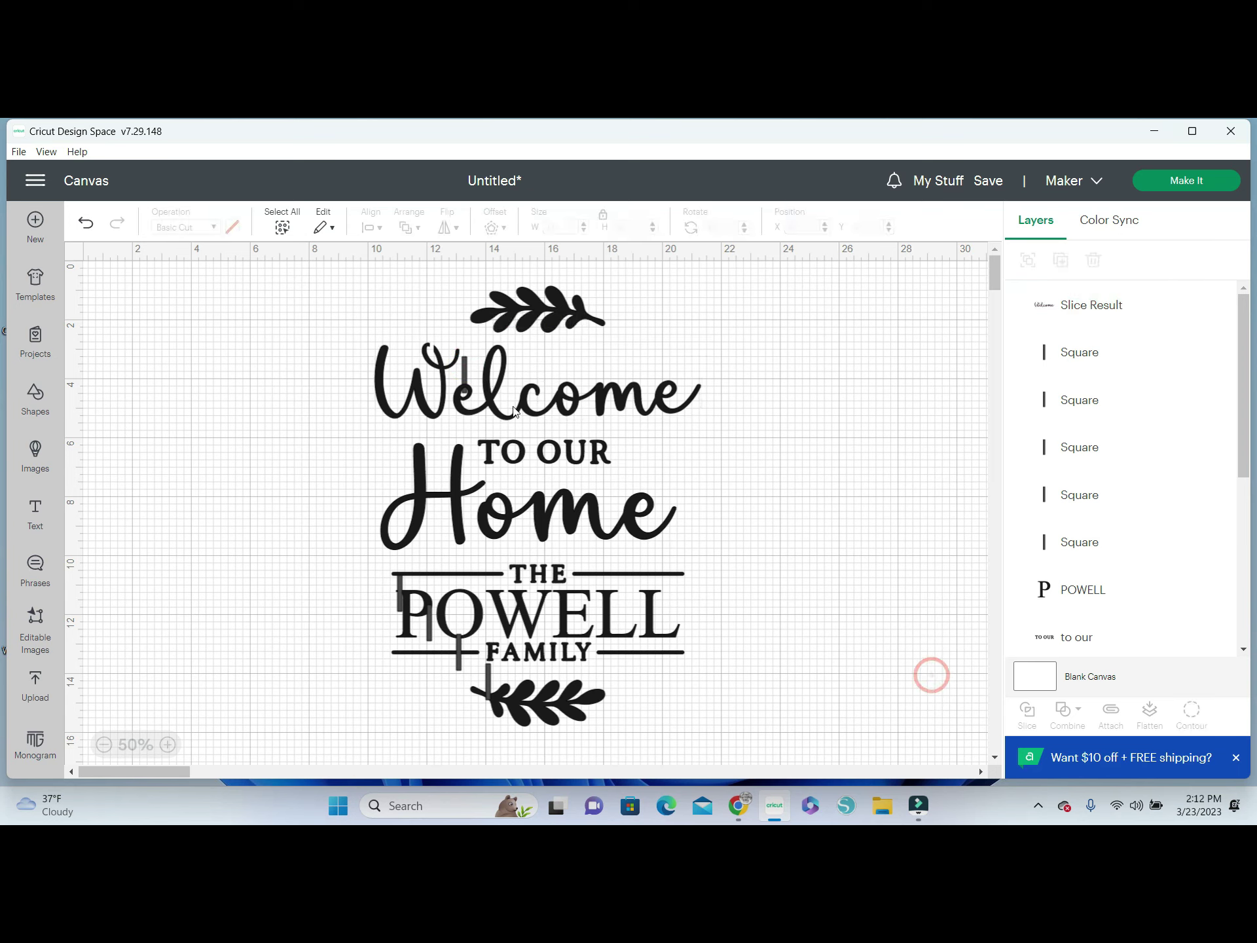
click(467, 377)
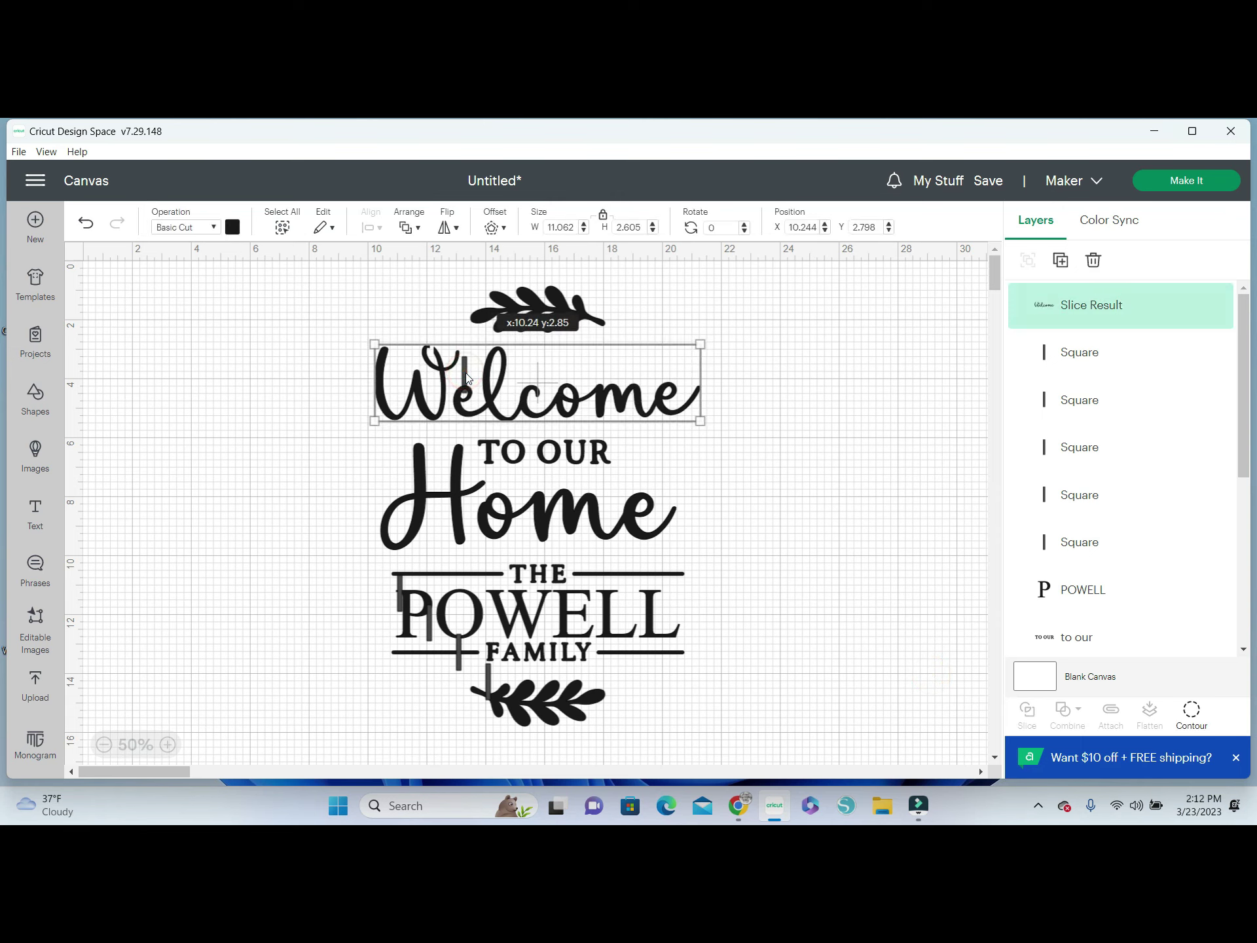
drag(466, 371, 466, 377)
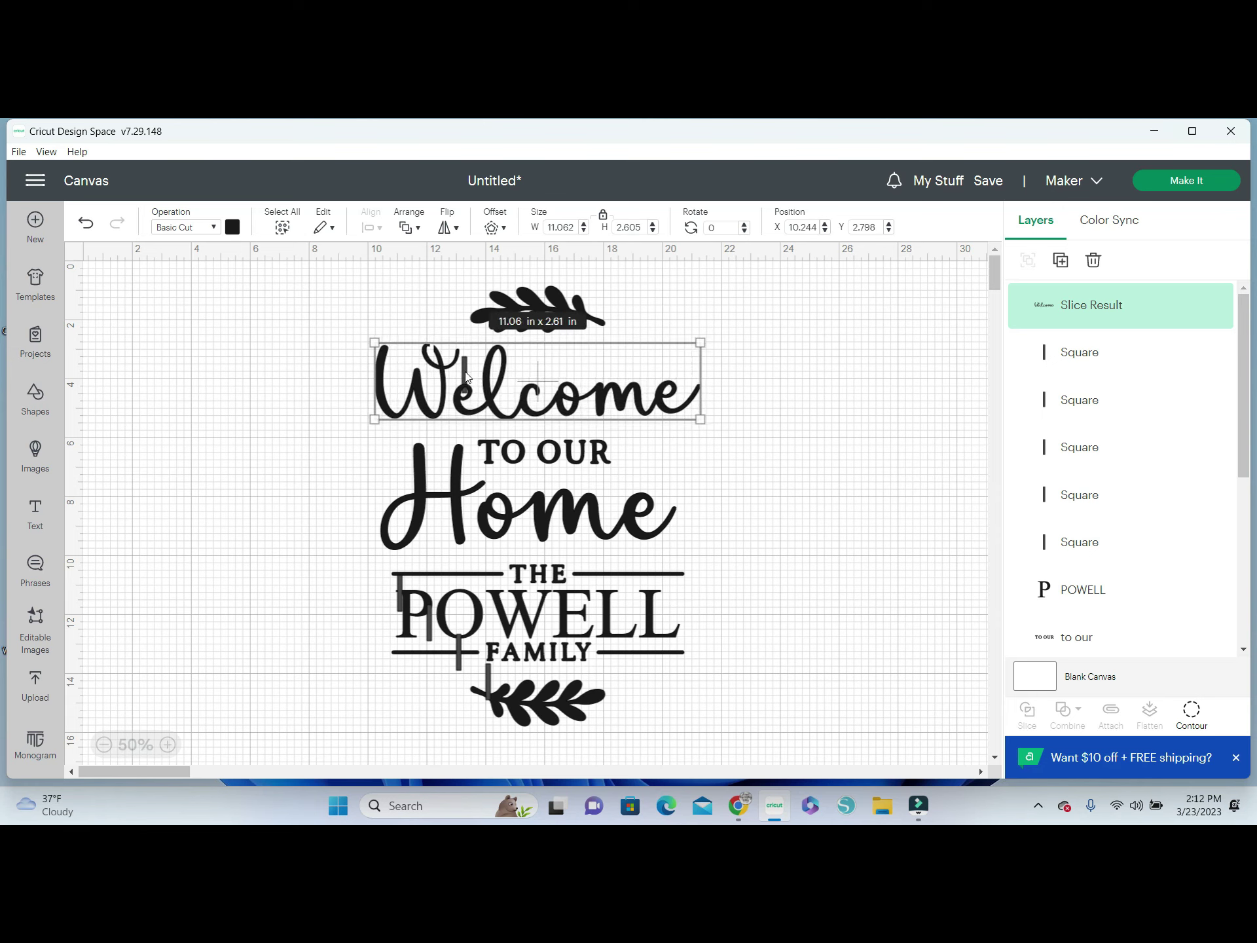
click(406, 228)
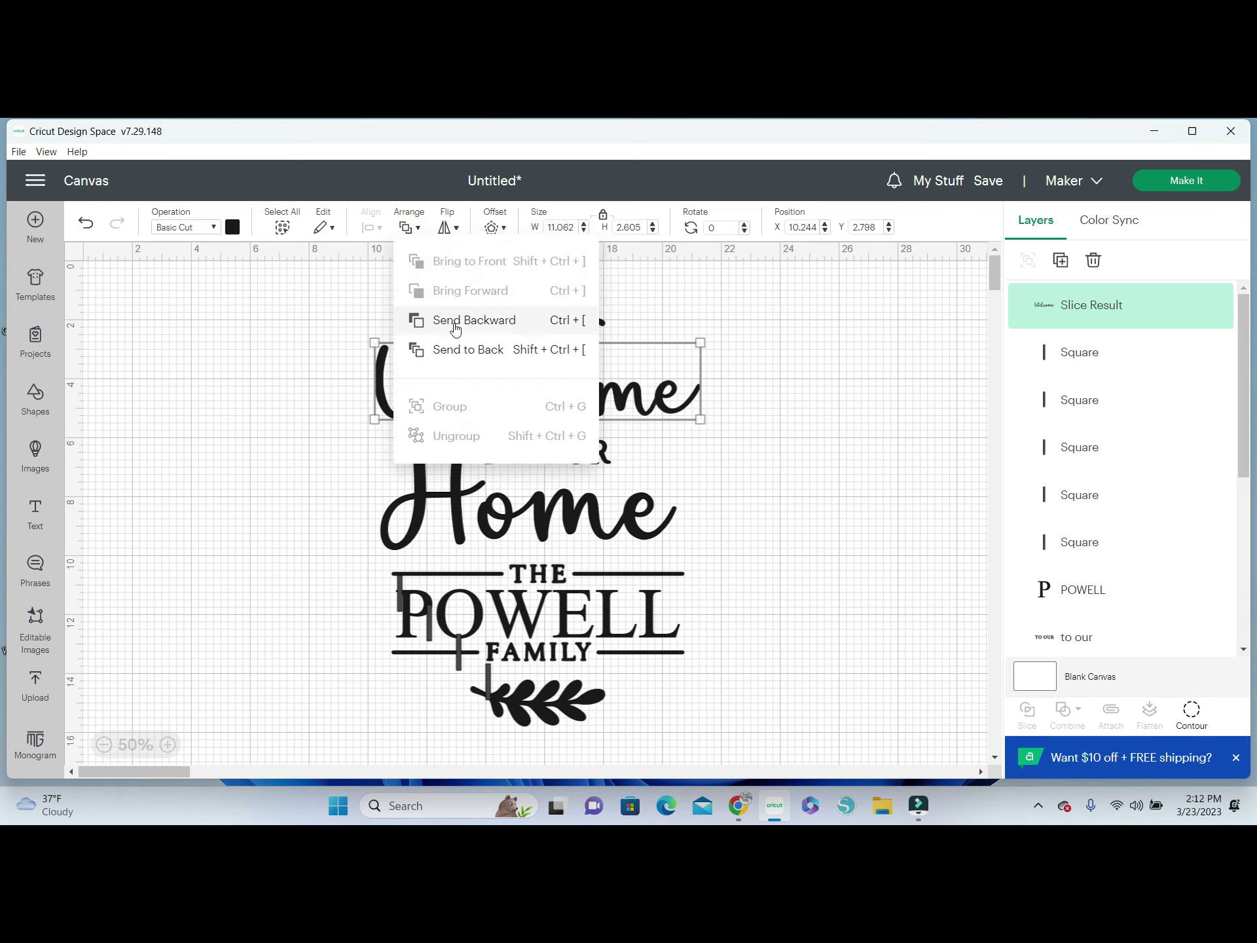
click(457, 321)
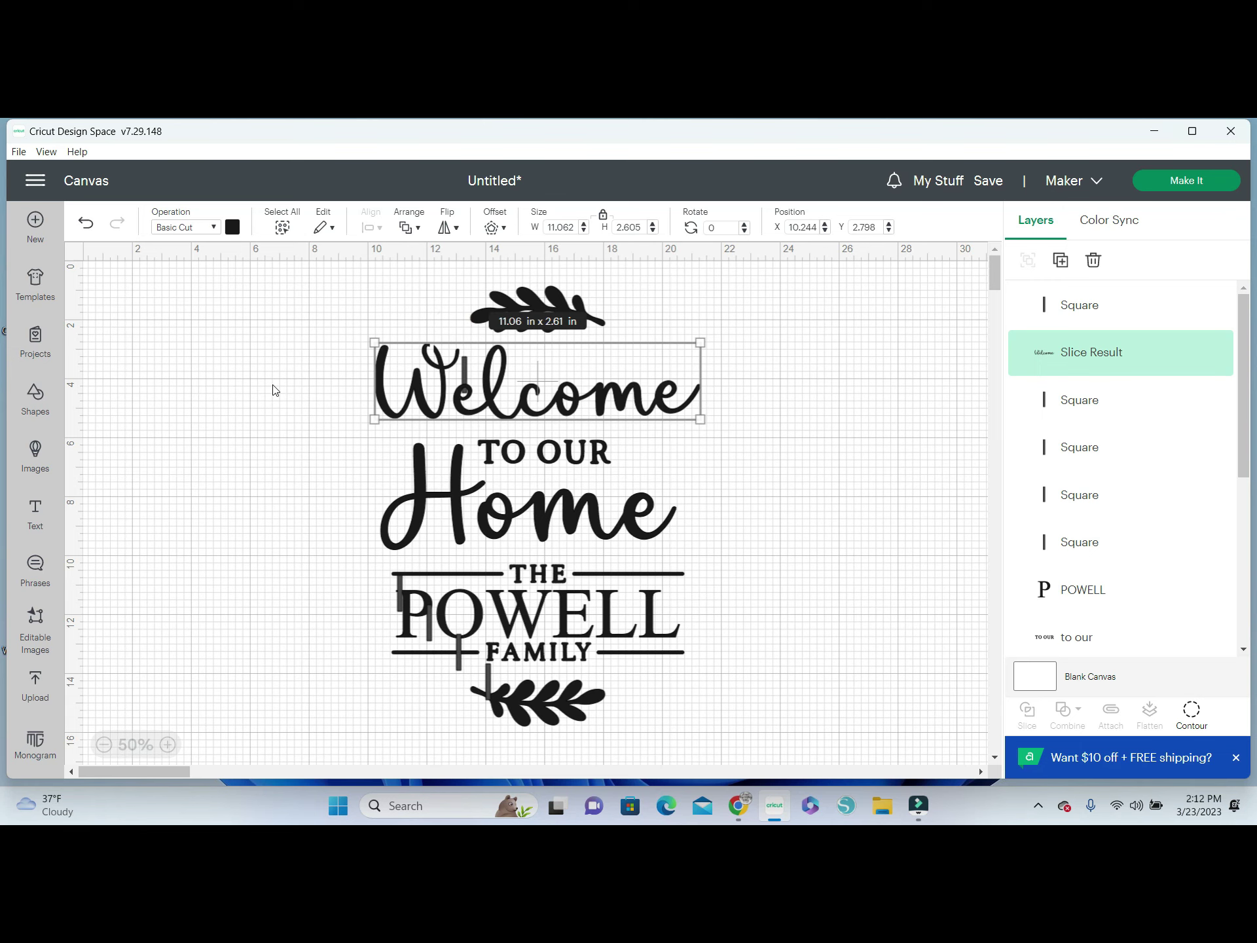
click(271, 384)
click(465, 375)
Slice the bar sitting on Welcome out of the Welcome lettering
click(1068, 303)
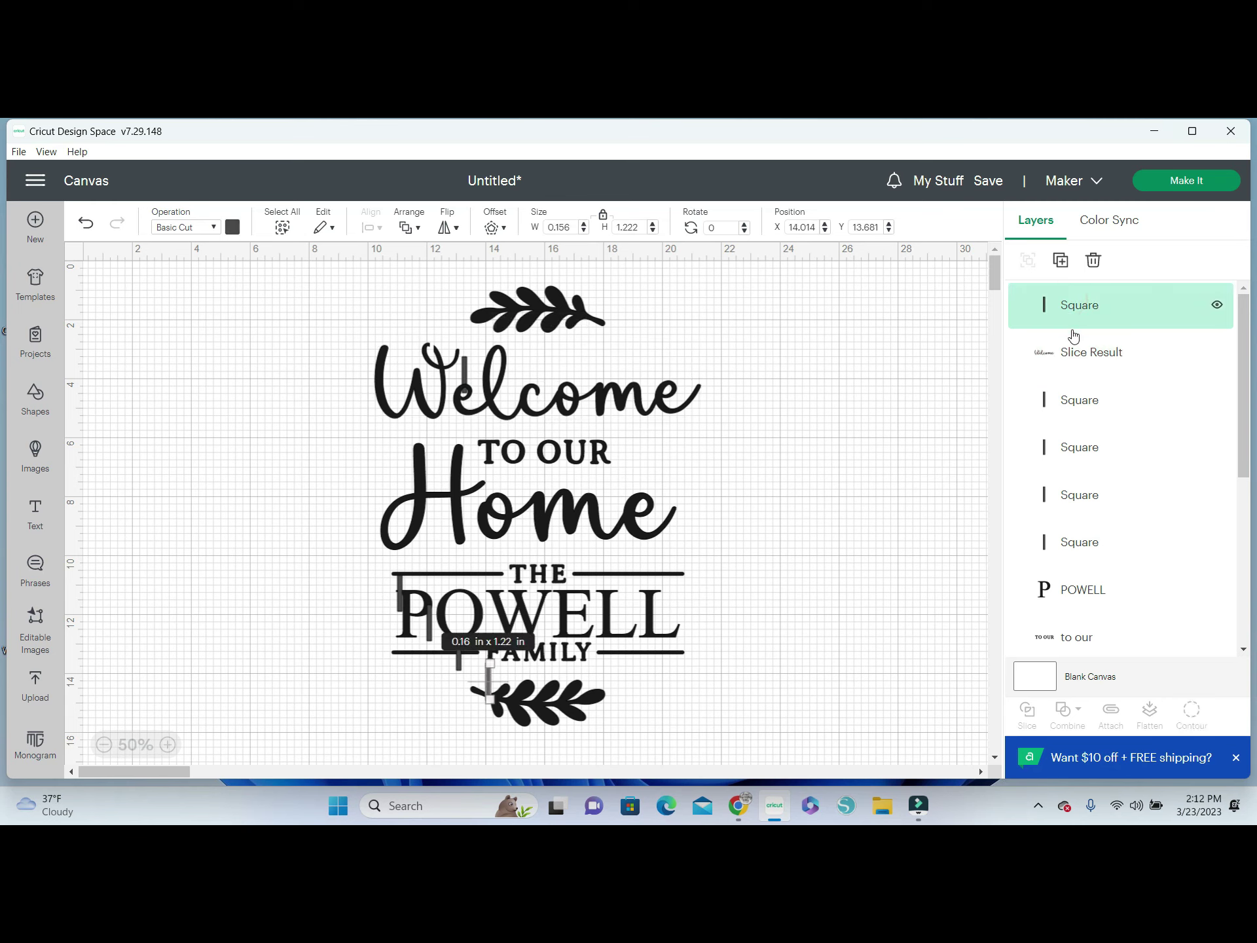
click(1069, 400)
click(1066, 450)
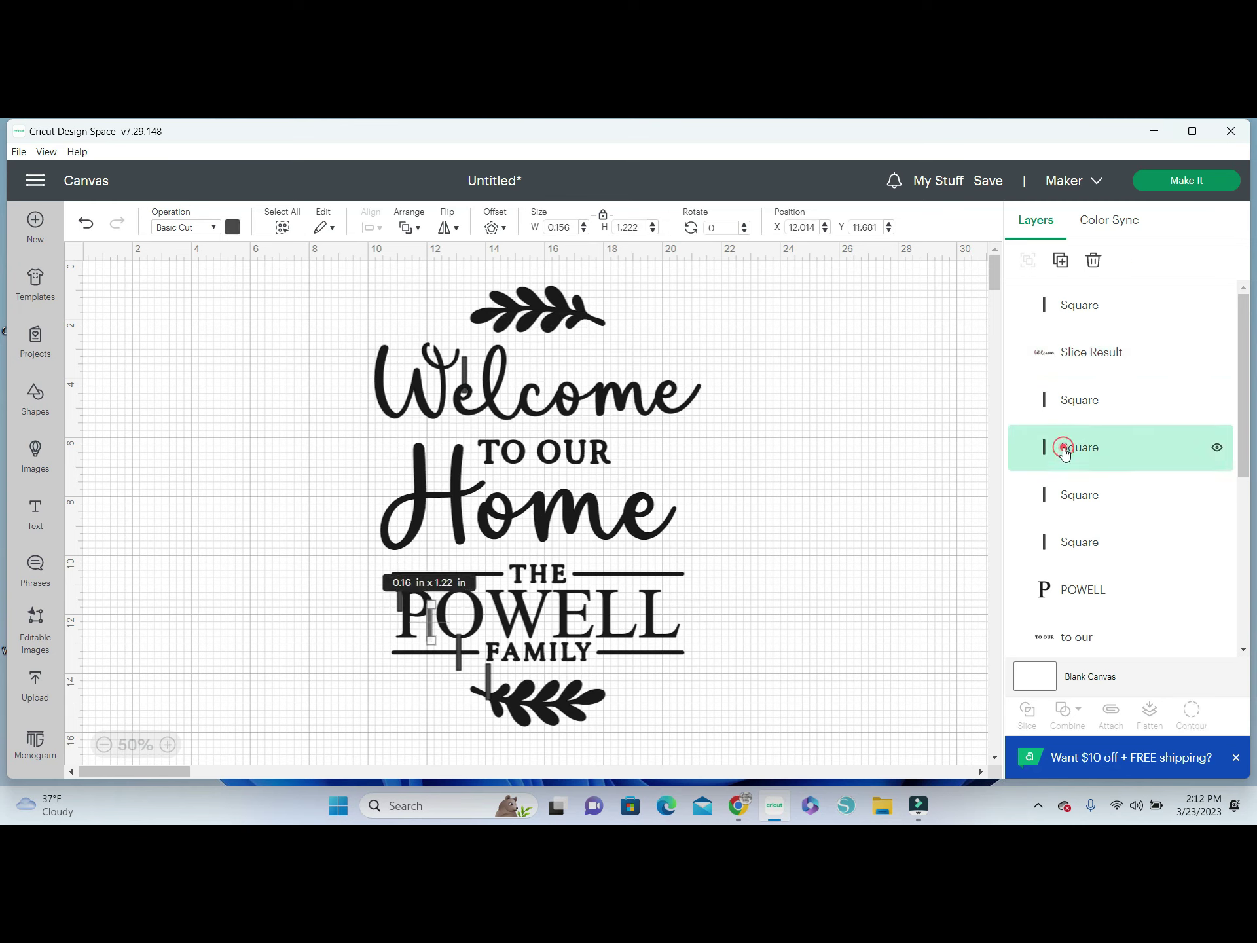
click(1079, 491)
click(1080, 546)
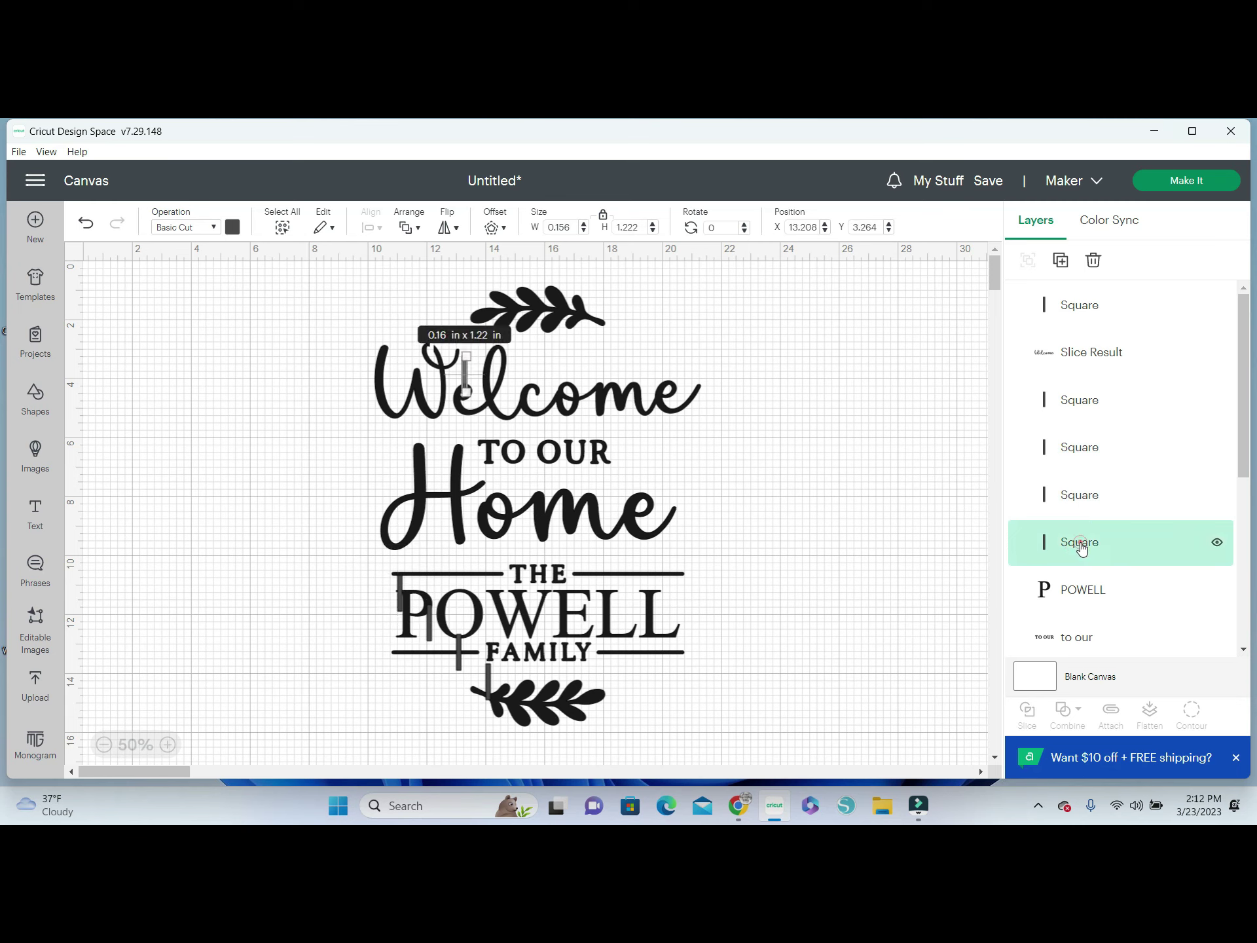
shift+click(567, 407)
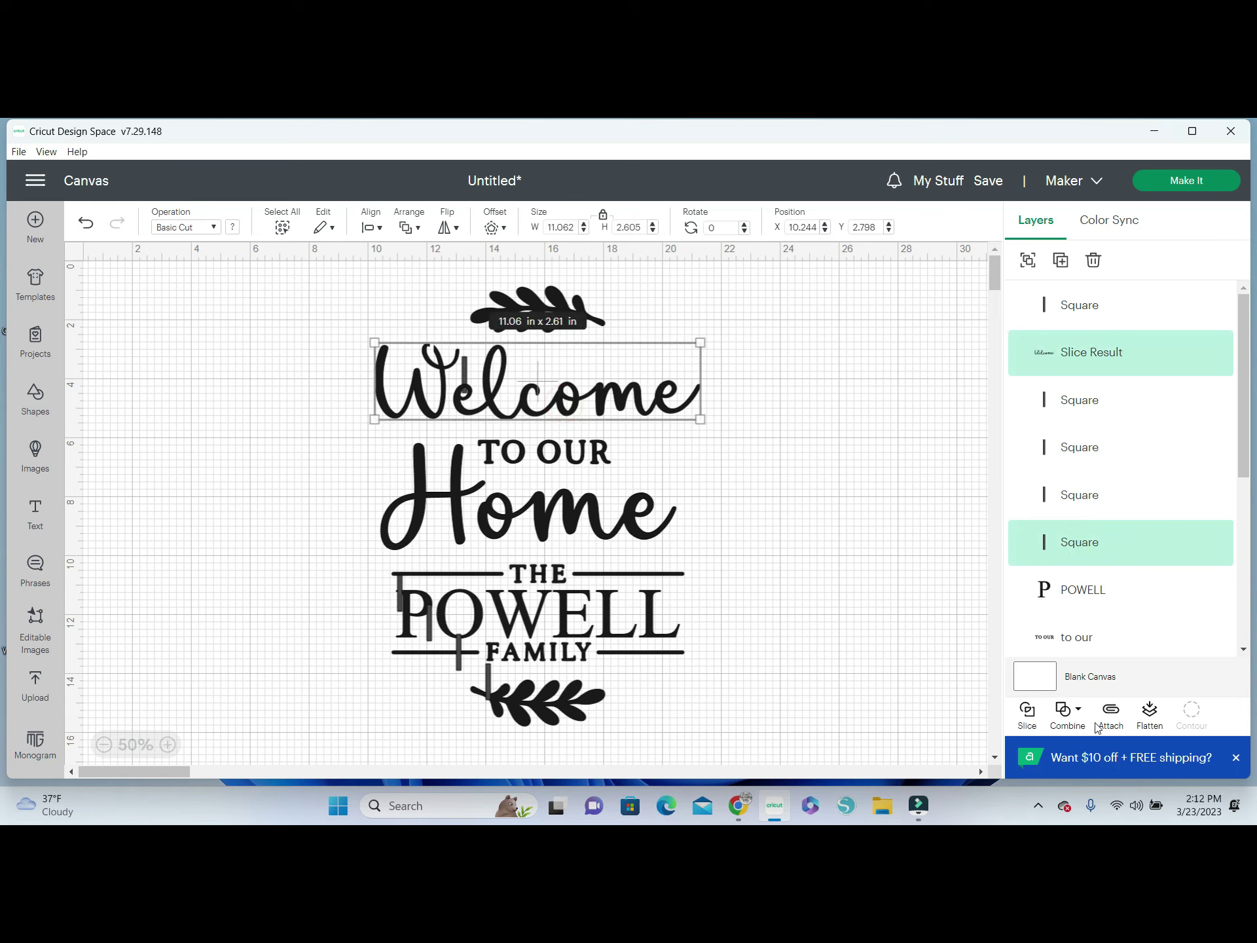
click(1027, 714)
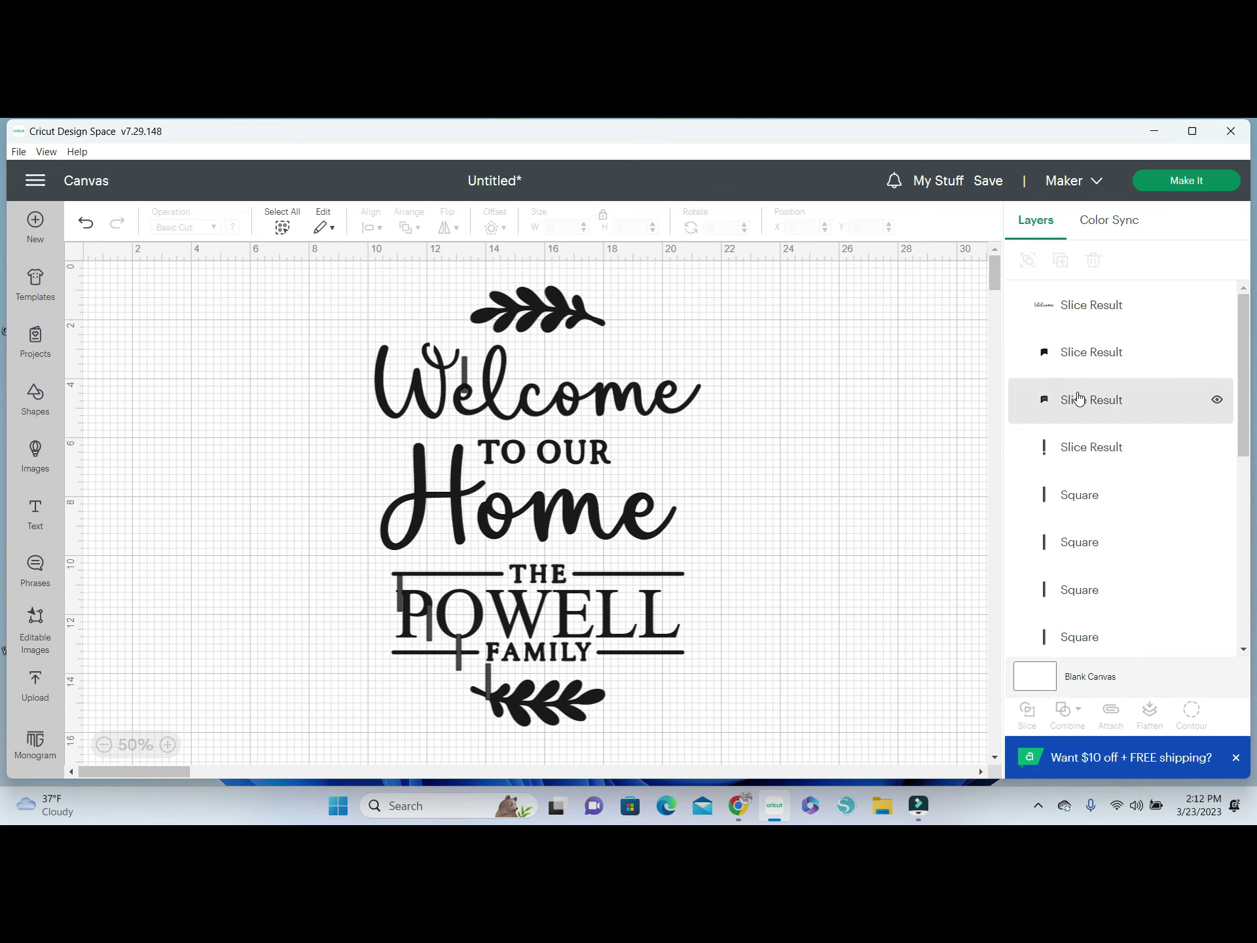
Delete the three leftover slice pieces and undo the accidental FAMILY group move
click(1096, 414)
key(Delete)
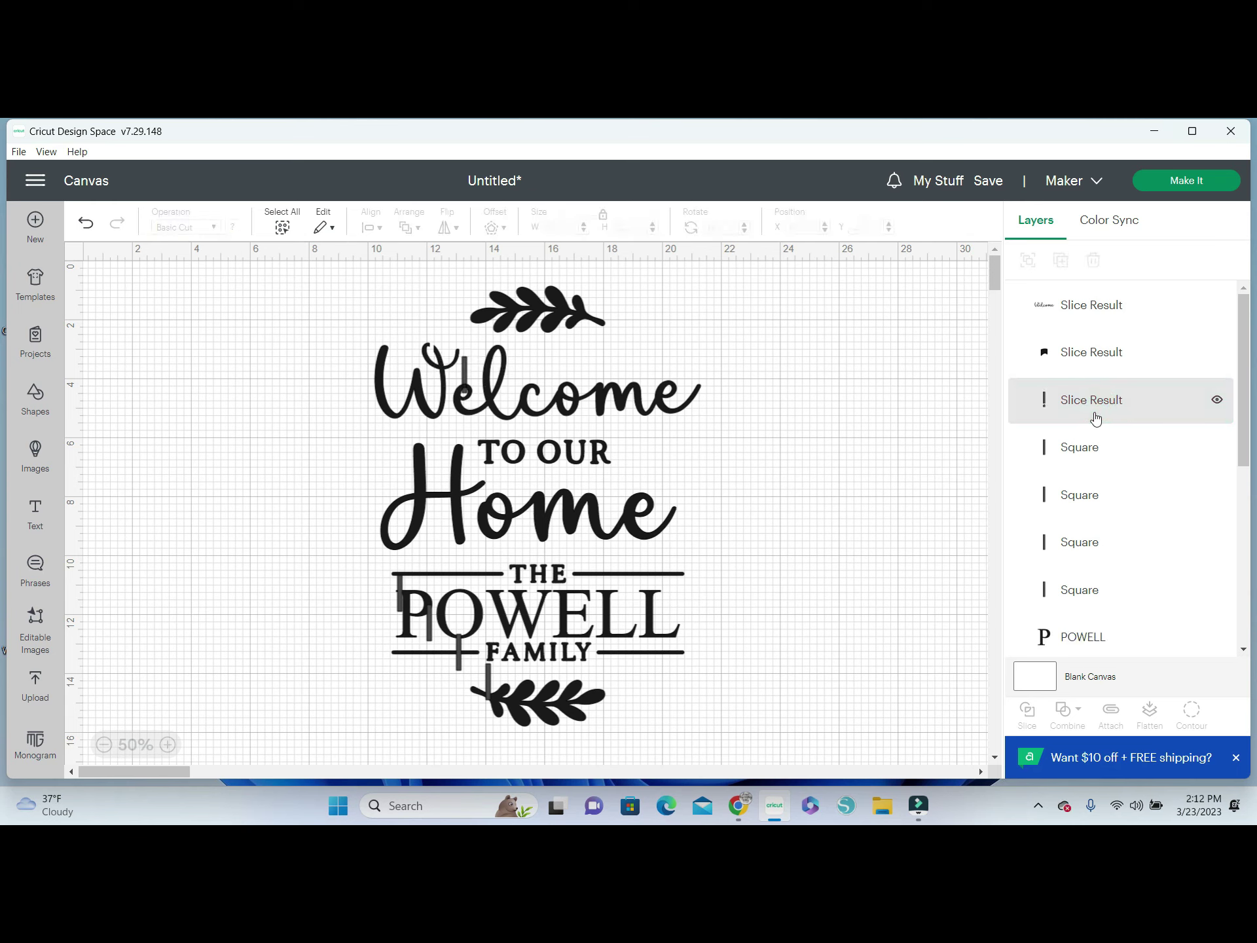
click(1094, 417)
key(Delete)
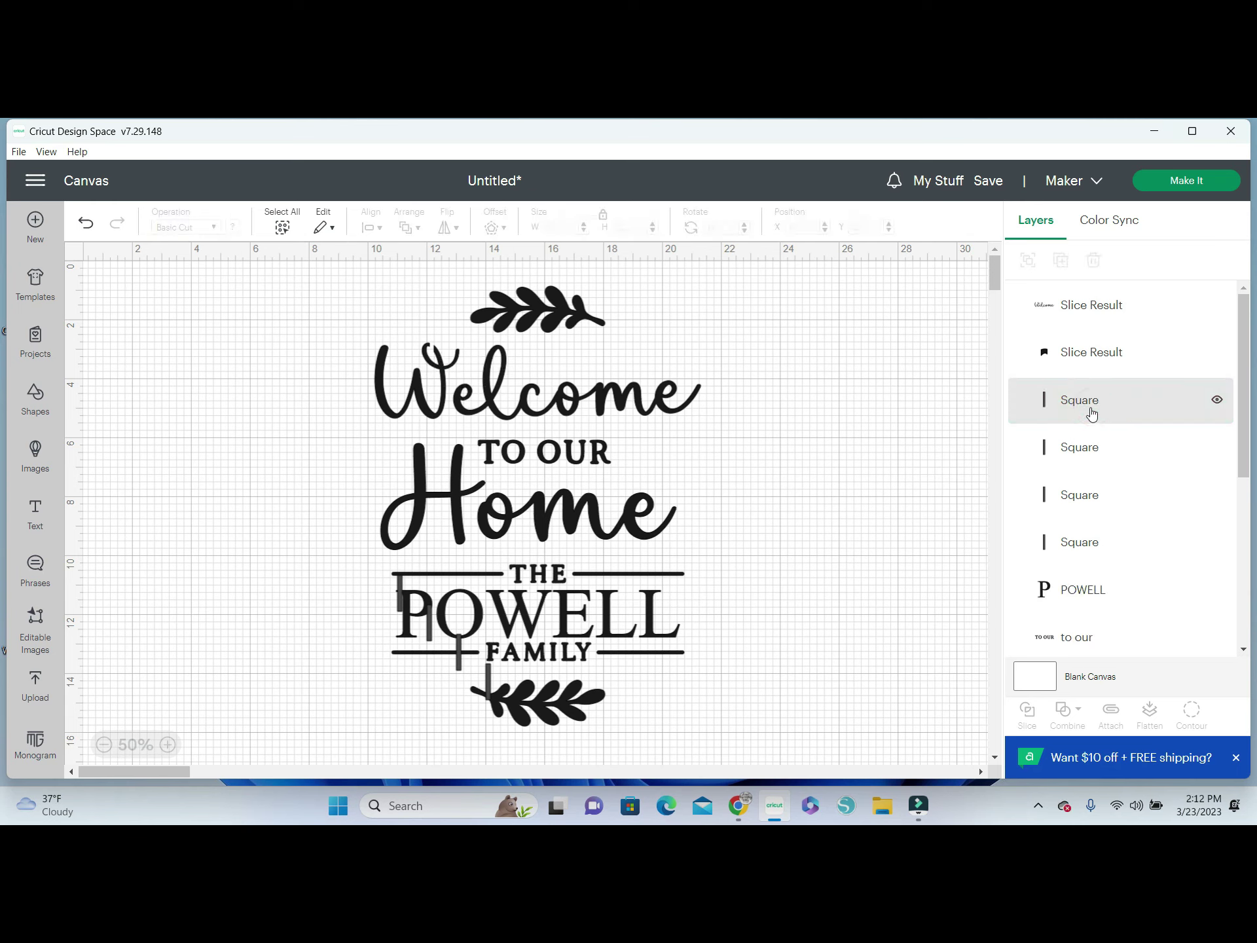
click(1090, 352)
key(Delete)
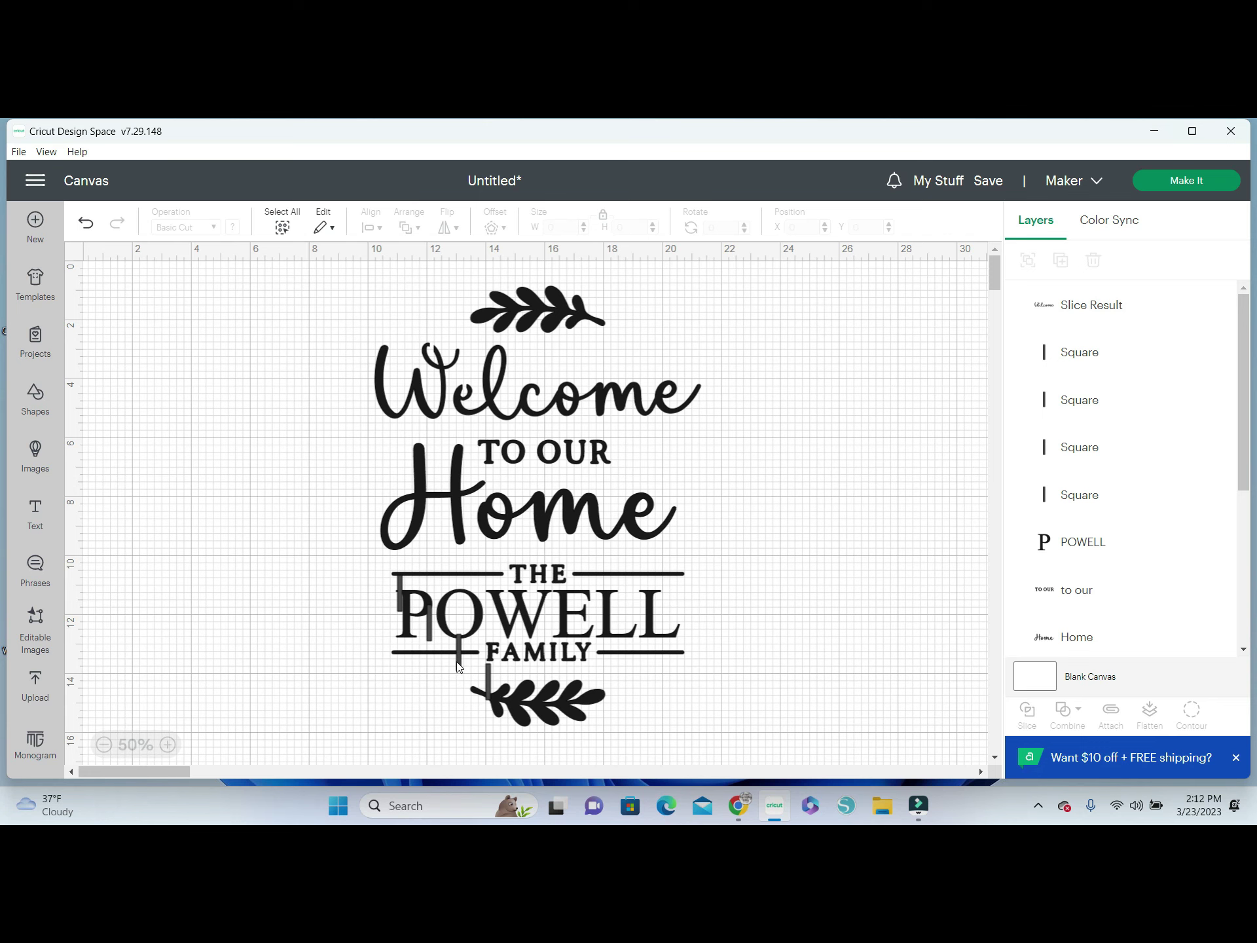
drag(458, 666, 500, 461)
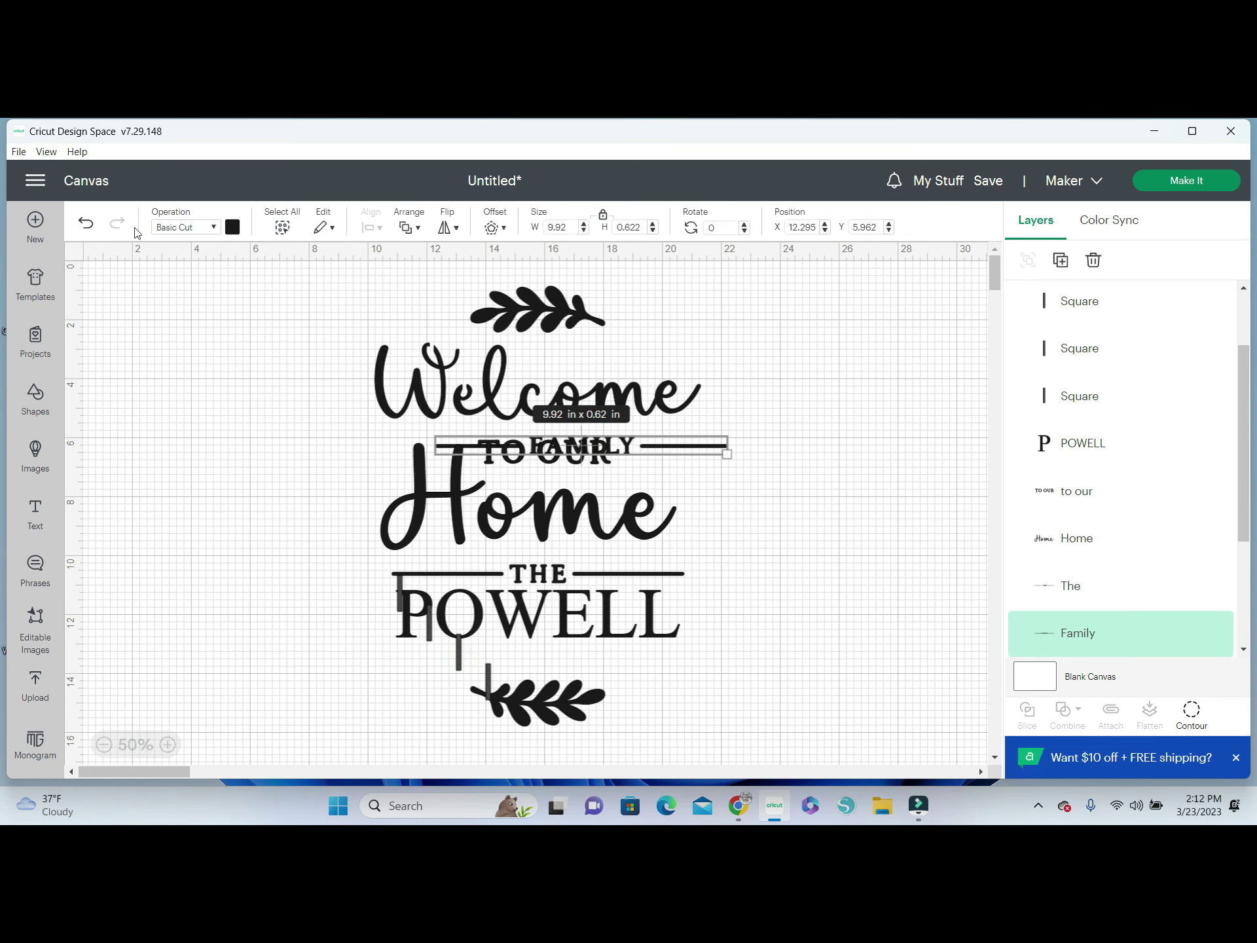
click(84, 223)
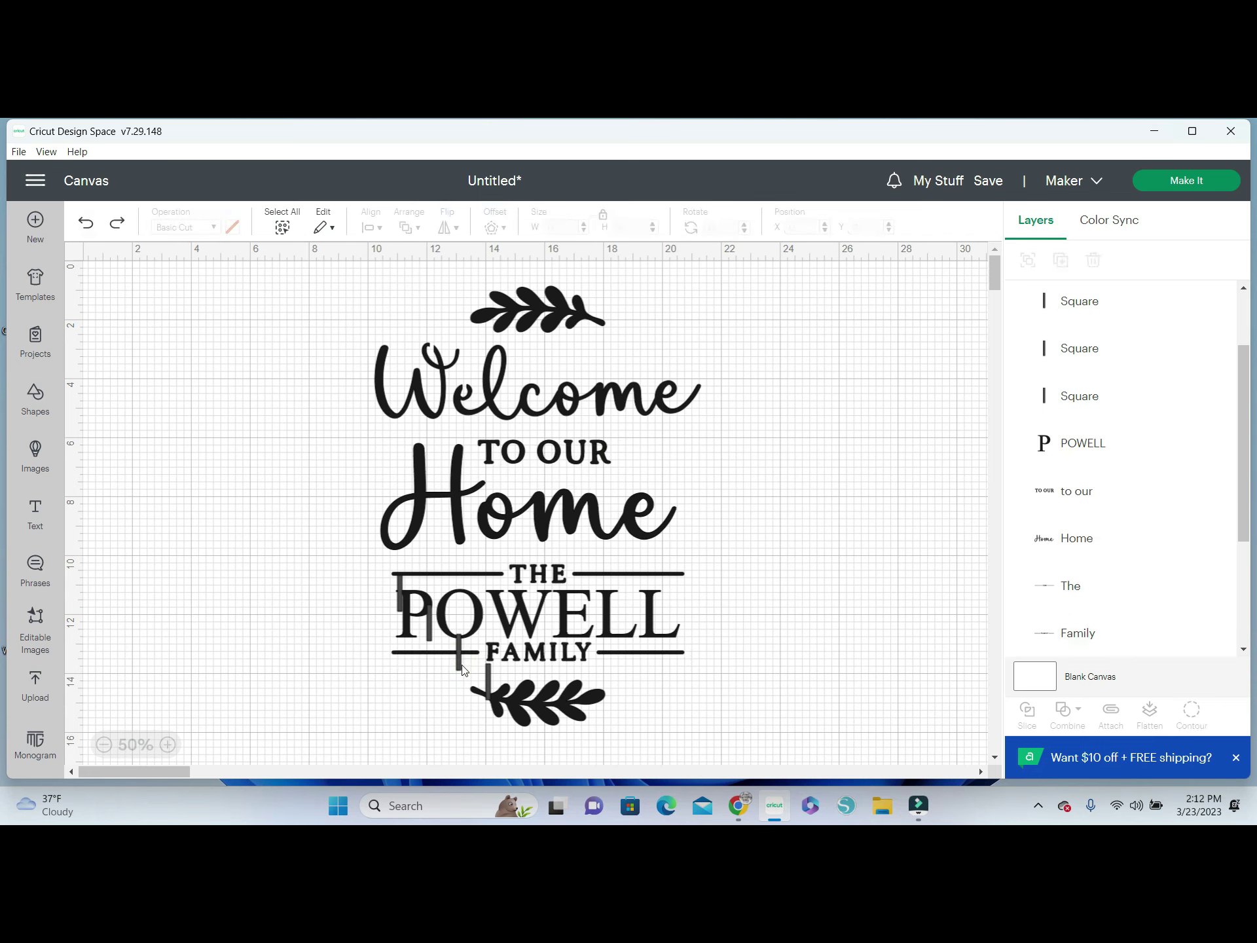
Move the bar from FAMILY above Welcome and slice it out of the word's top
drag(458, 668, 500, 354)
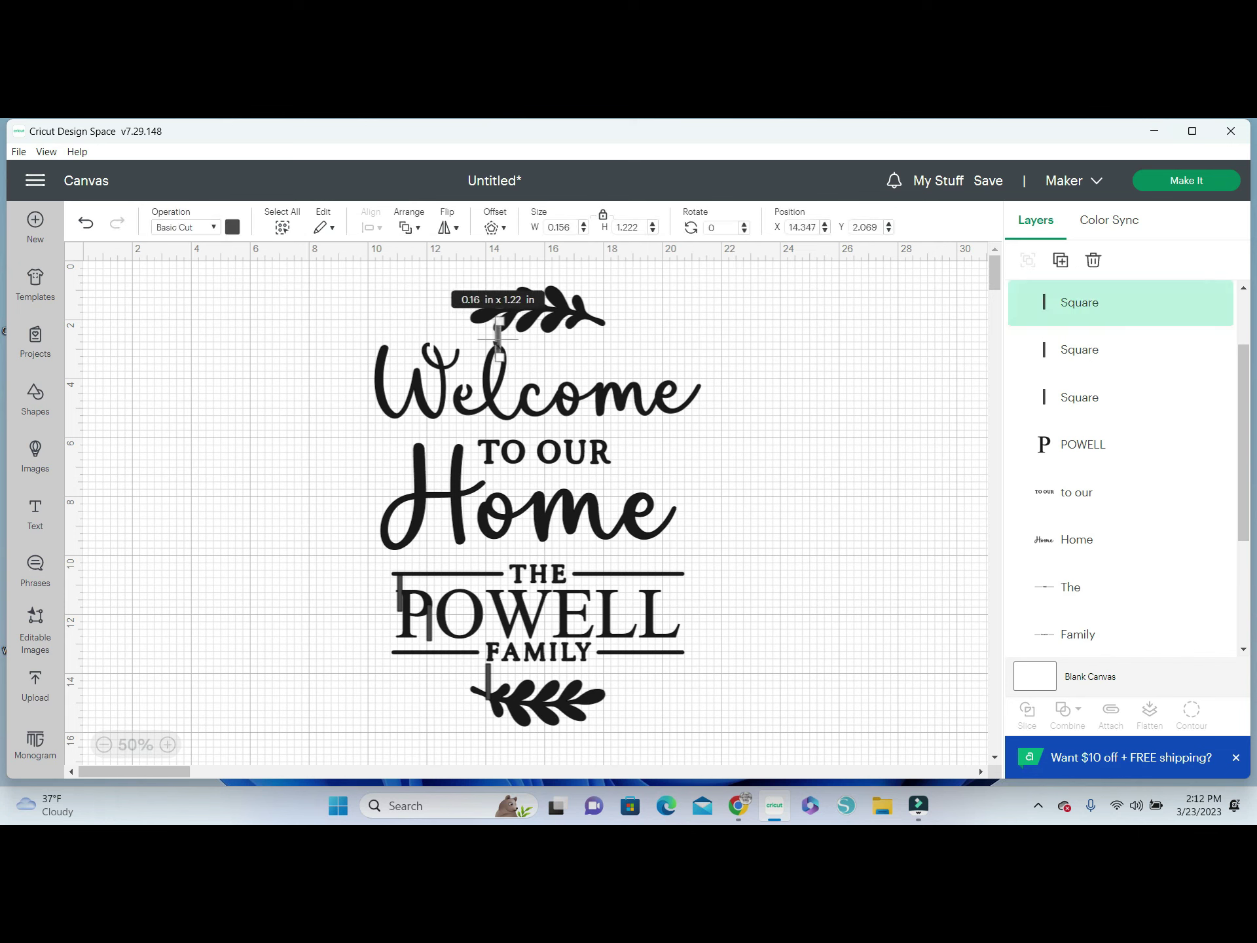
click(527, 406)
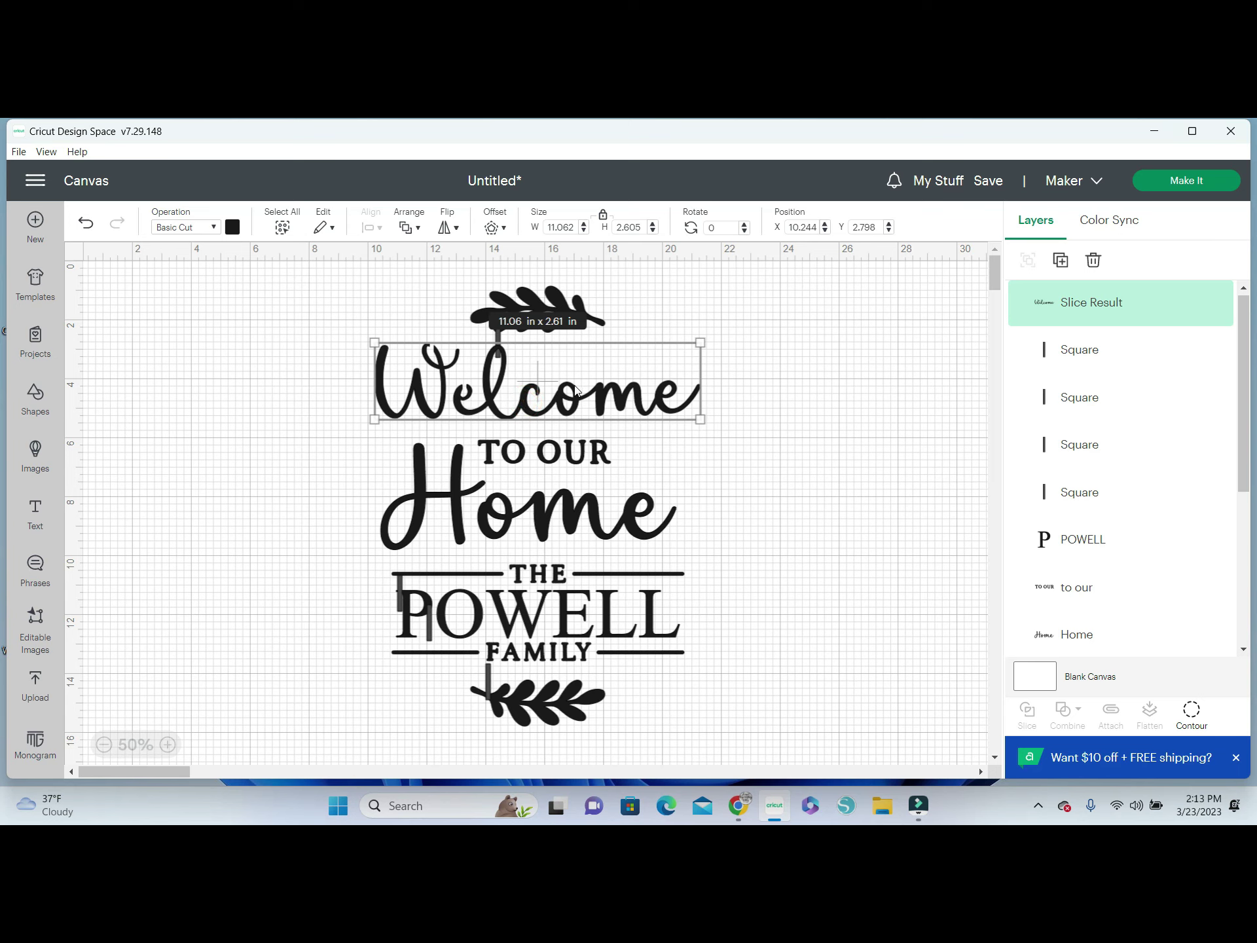
click(800, 363)
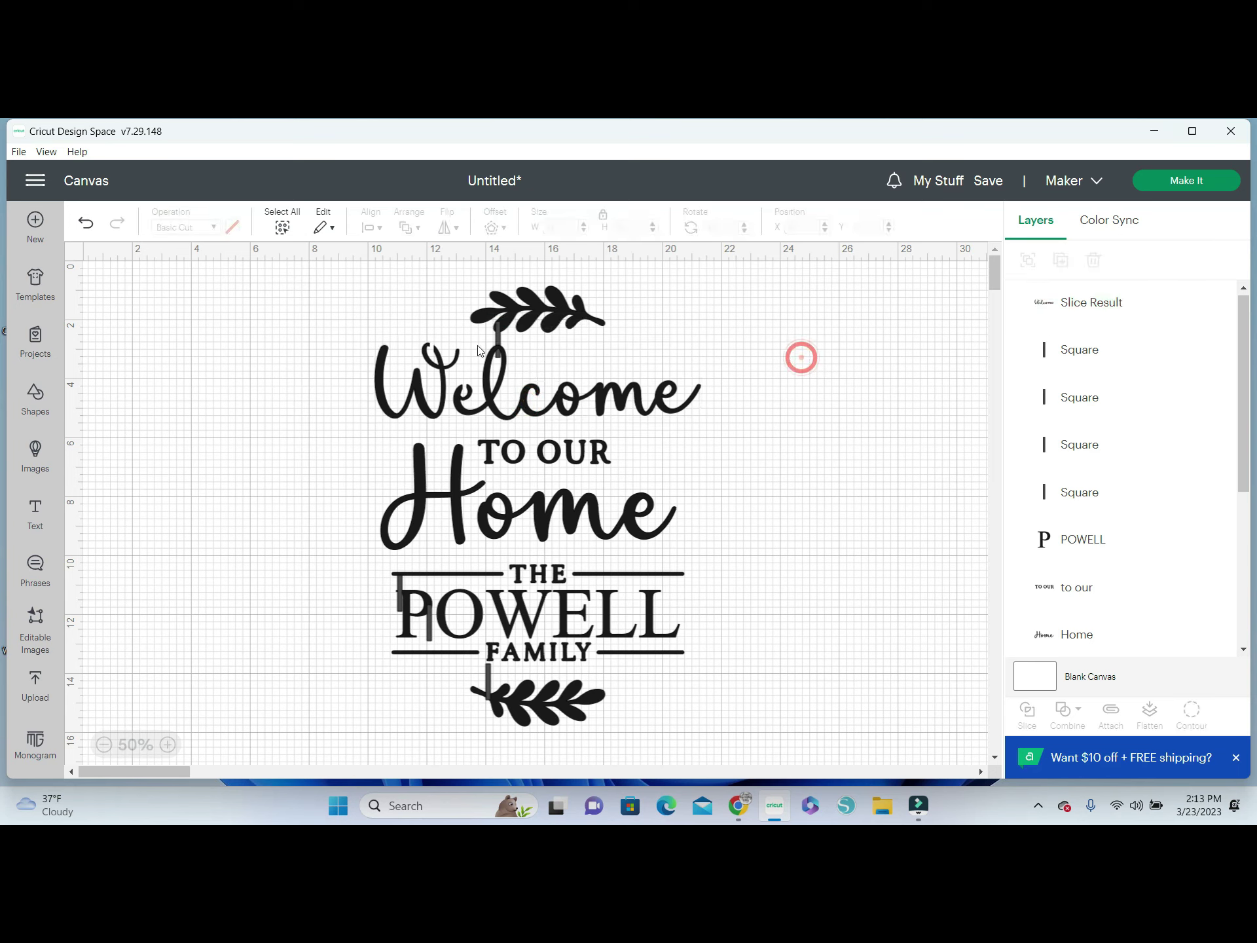
click(501, 341)
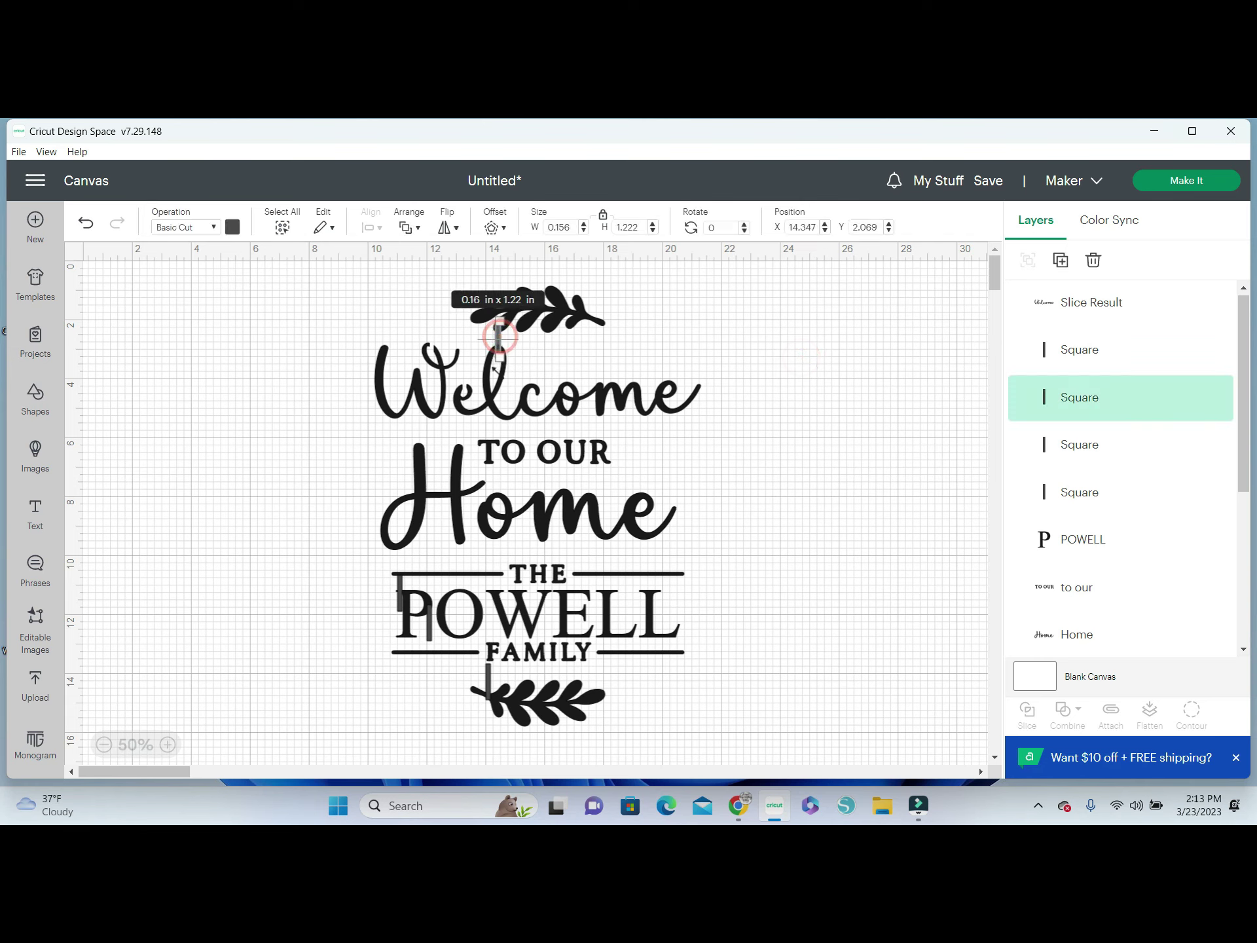
shift+click(500, 387)
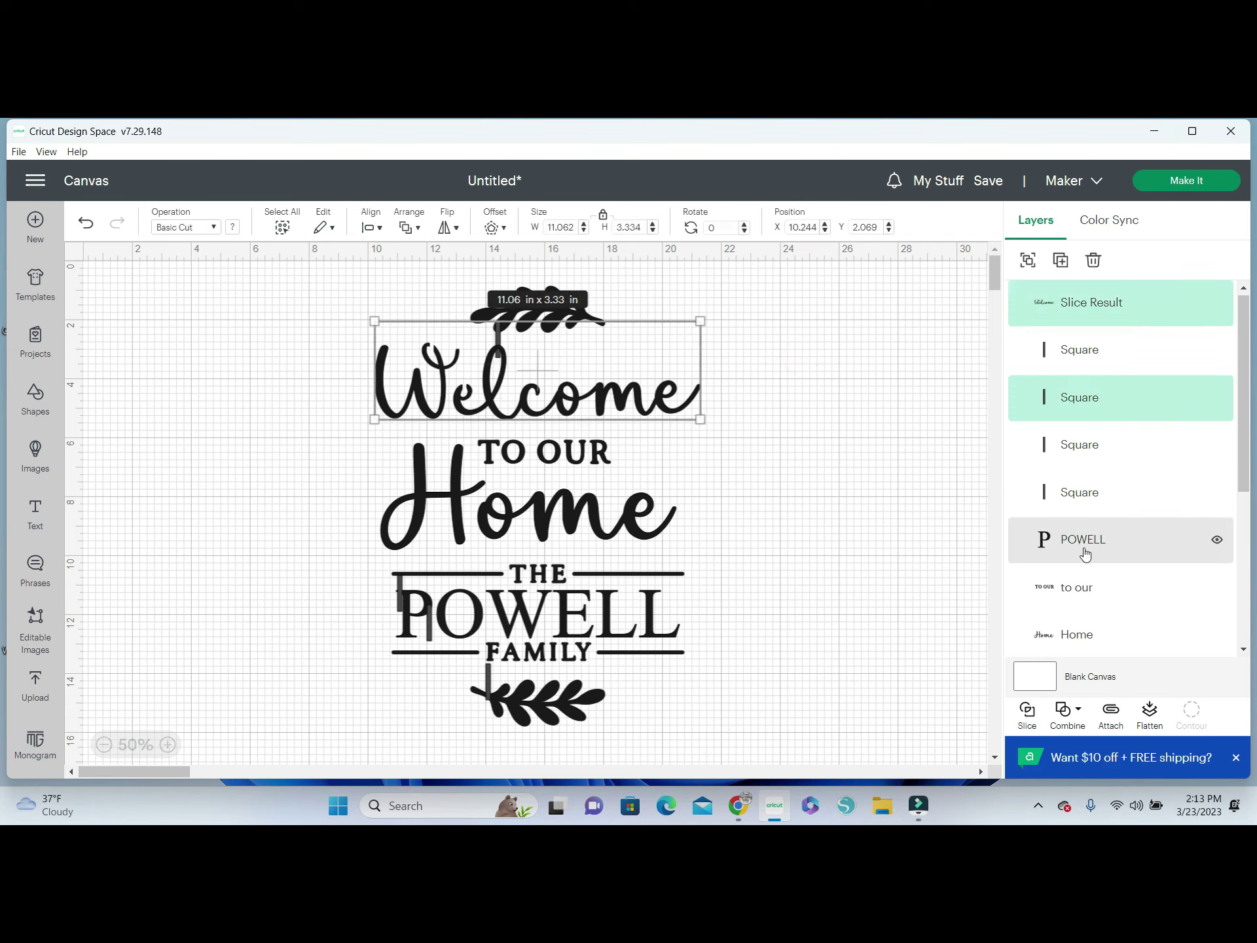
click(1028, 717)
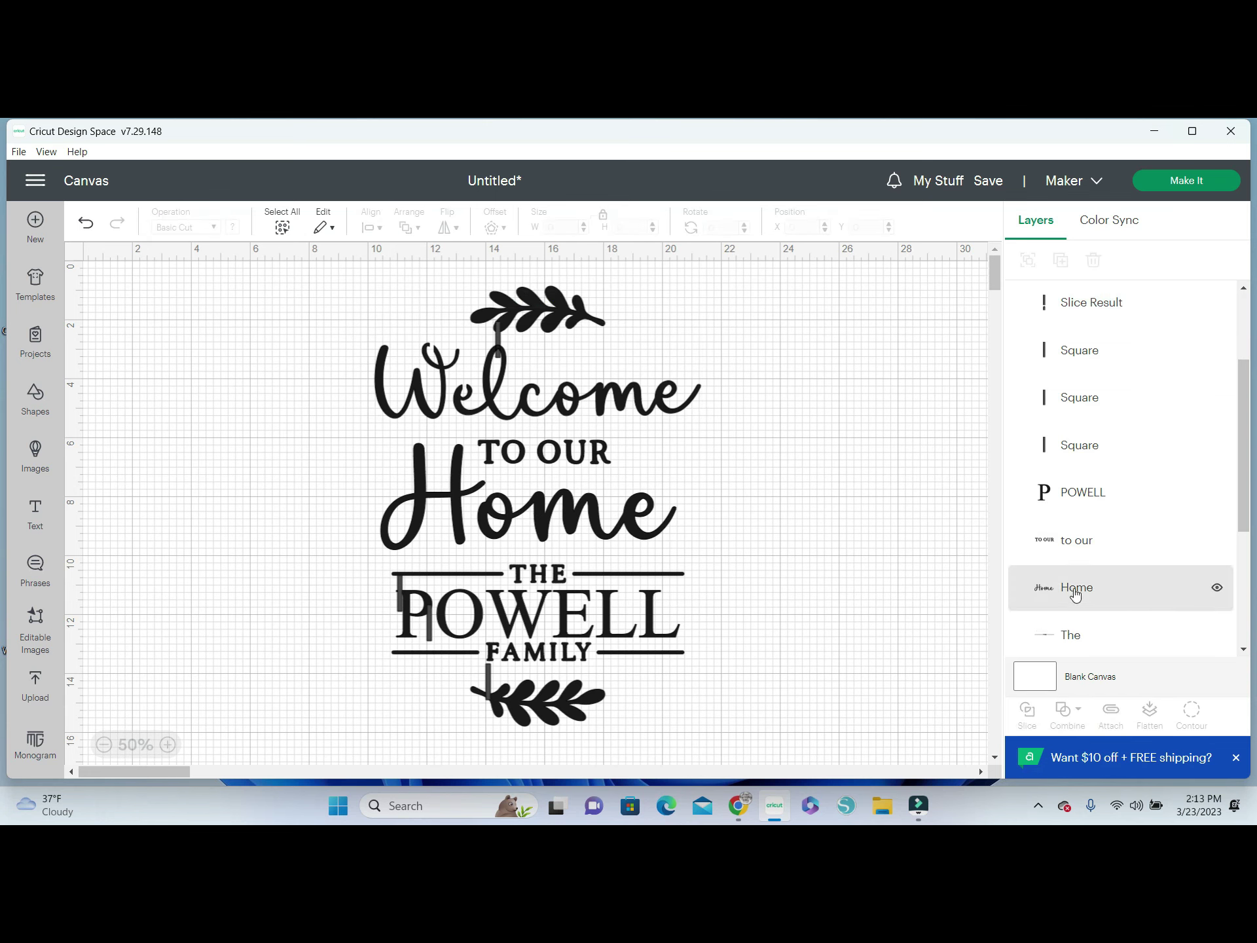
Delete the three leftover Slice Result pieces
scroll(1075, 593, up, 3)
click(1043, 451)
key(Delete)
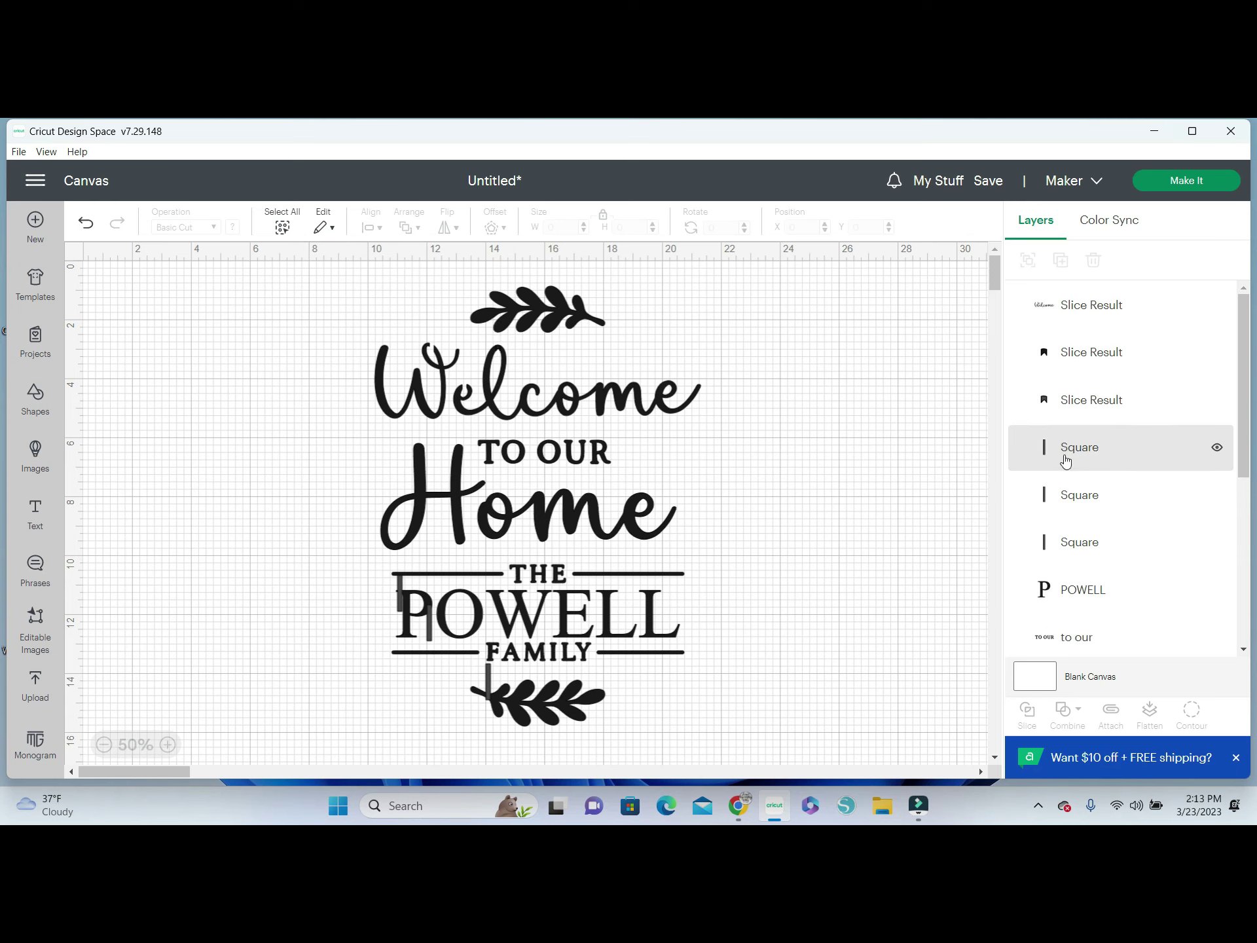
click(1072, 403)
key(Delete)
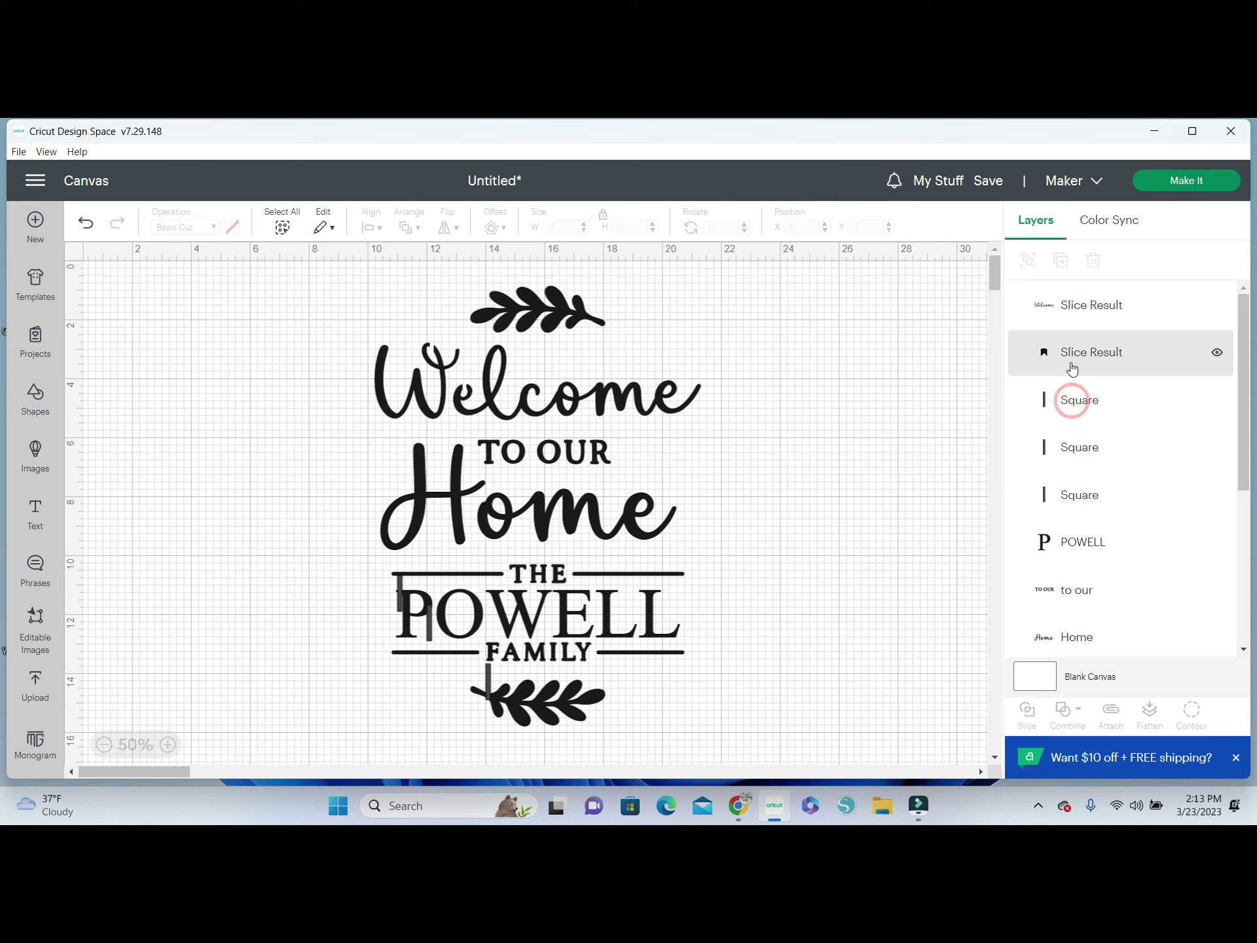
click(1071, 360)
key(Delete)
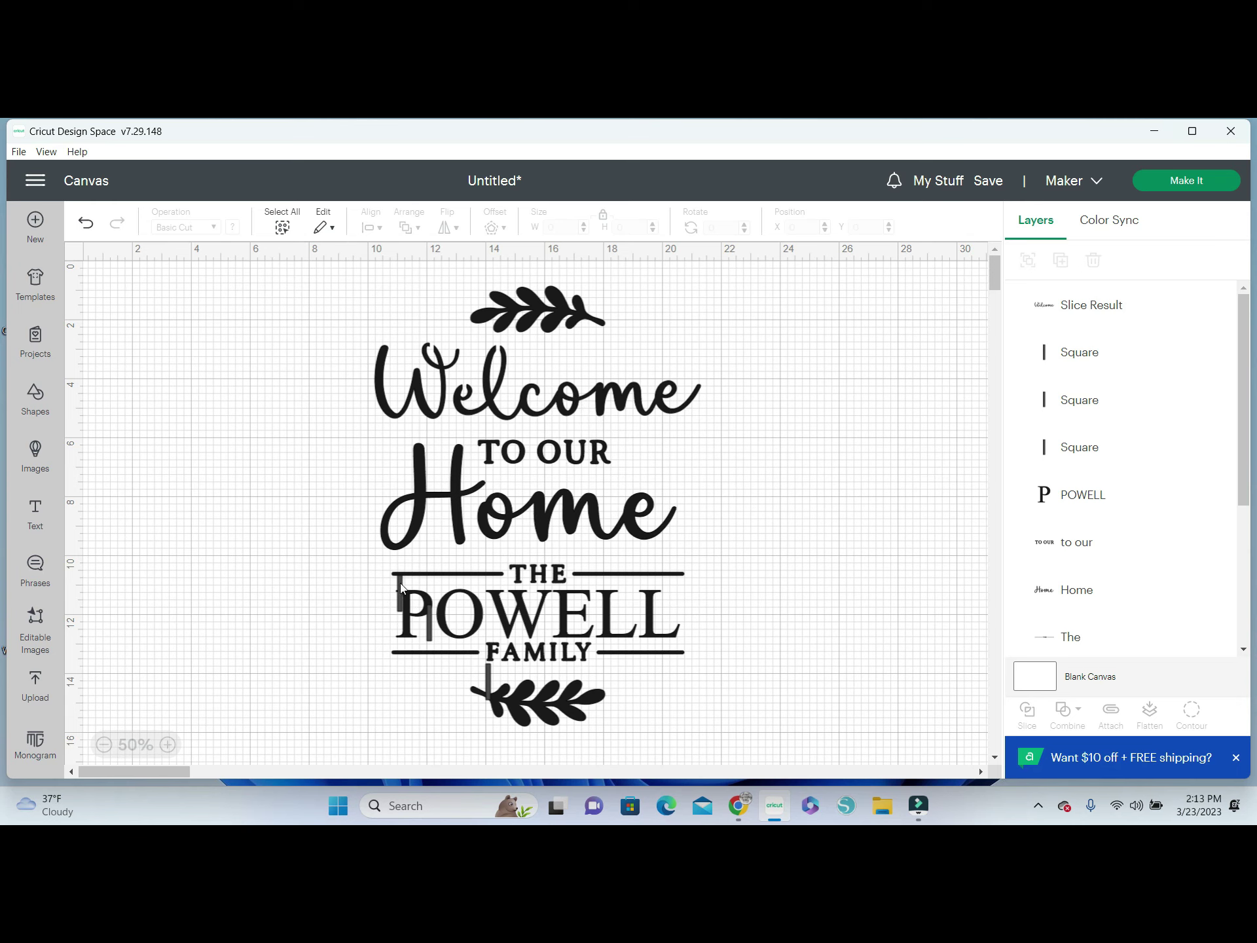
Move the two bars off POWELL to the left and place a duplicate bar across Welcome's top
drag(401, 587, 172, 400)
drag(430, 641, 234, 498)
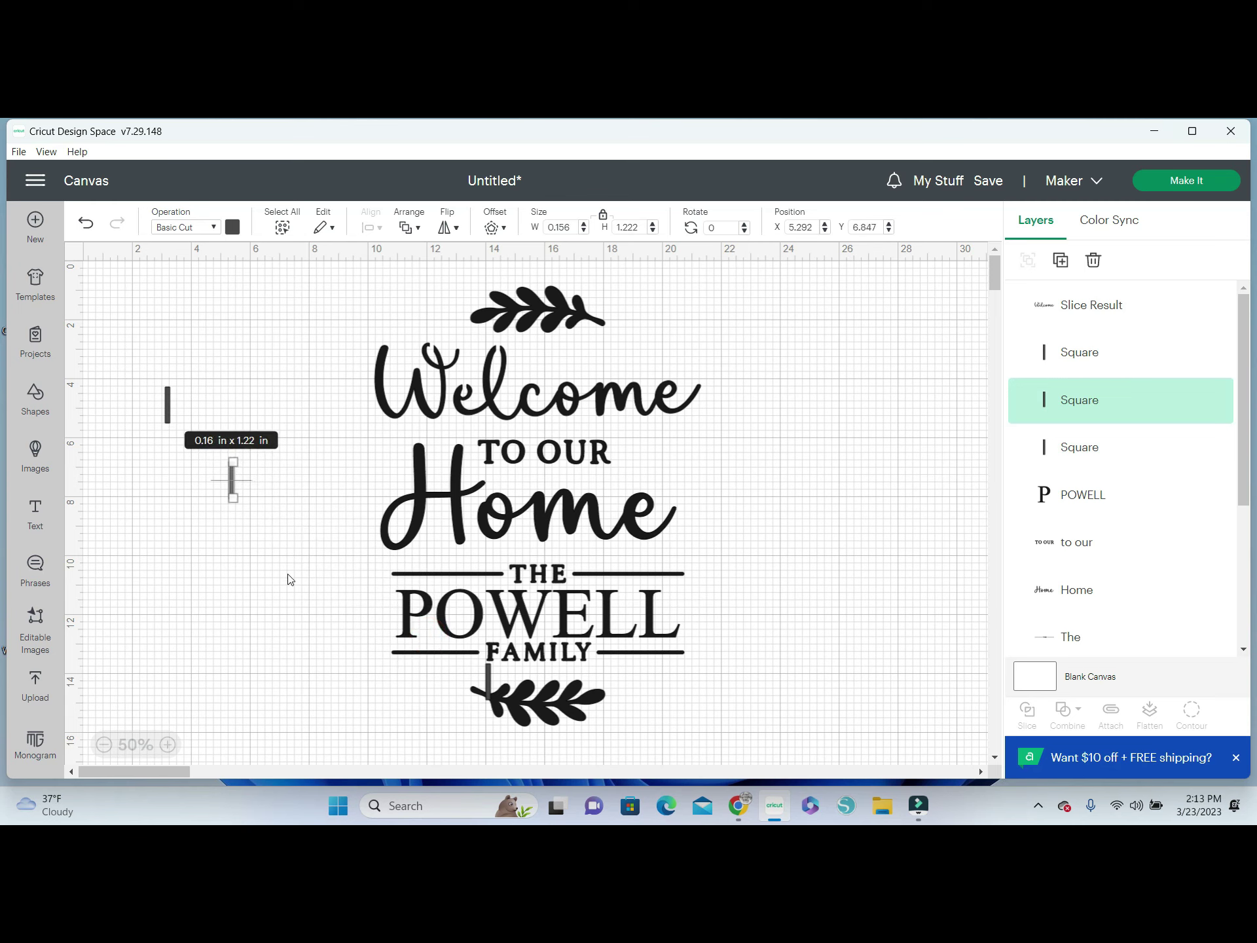
click(1061, 261)
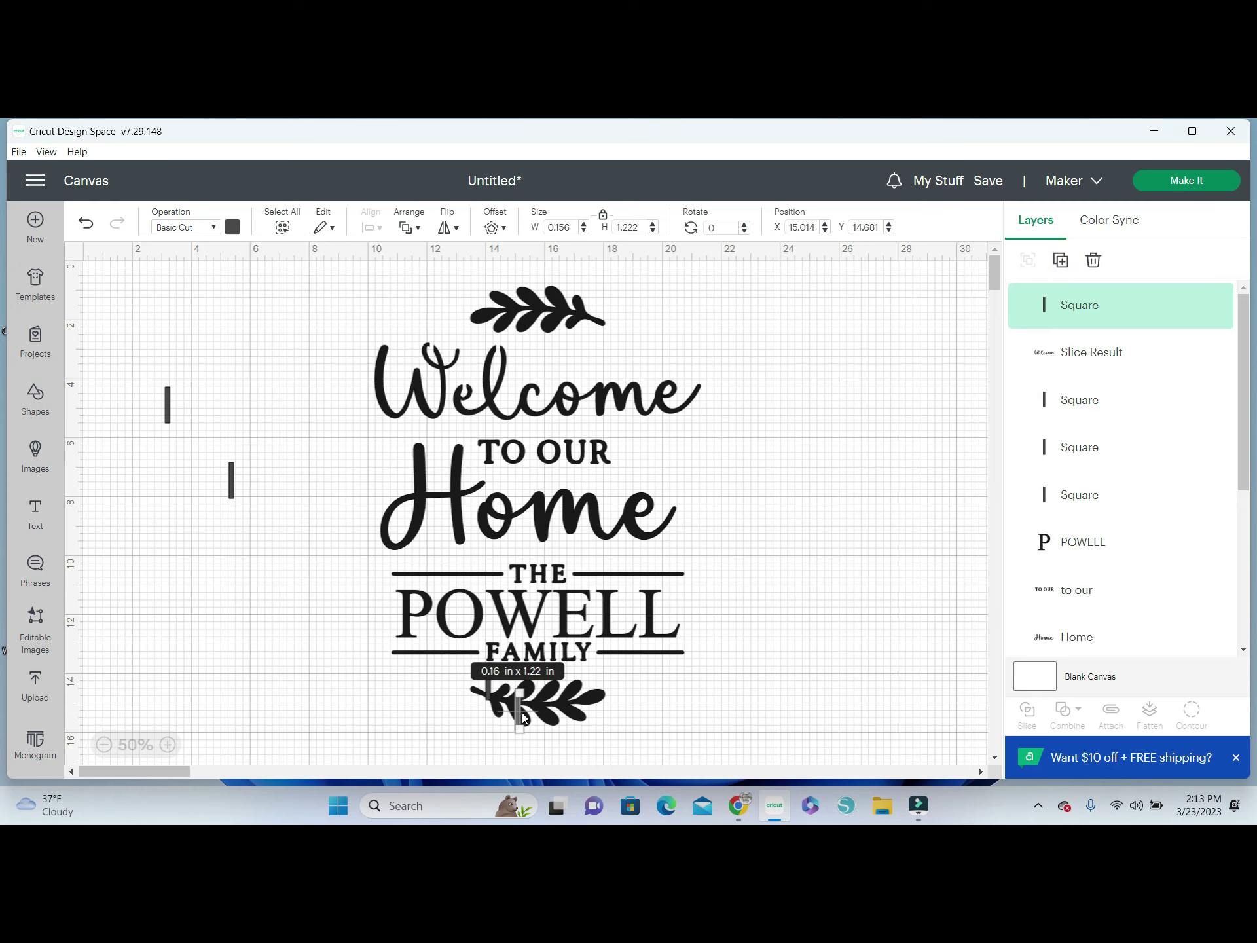
drag(515, 707, 568, 373)
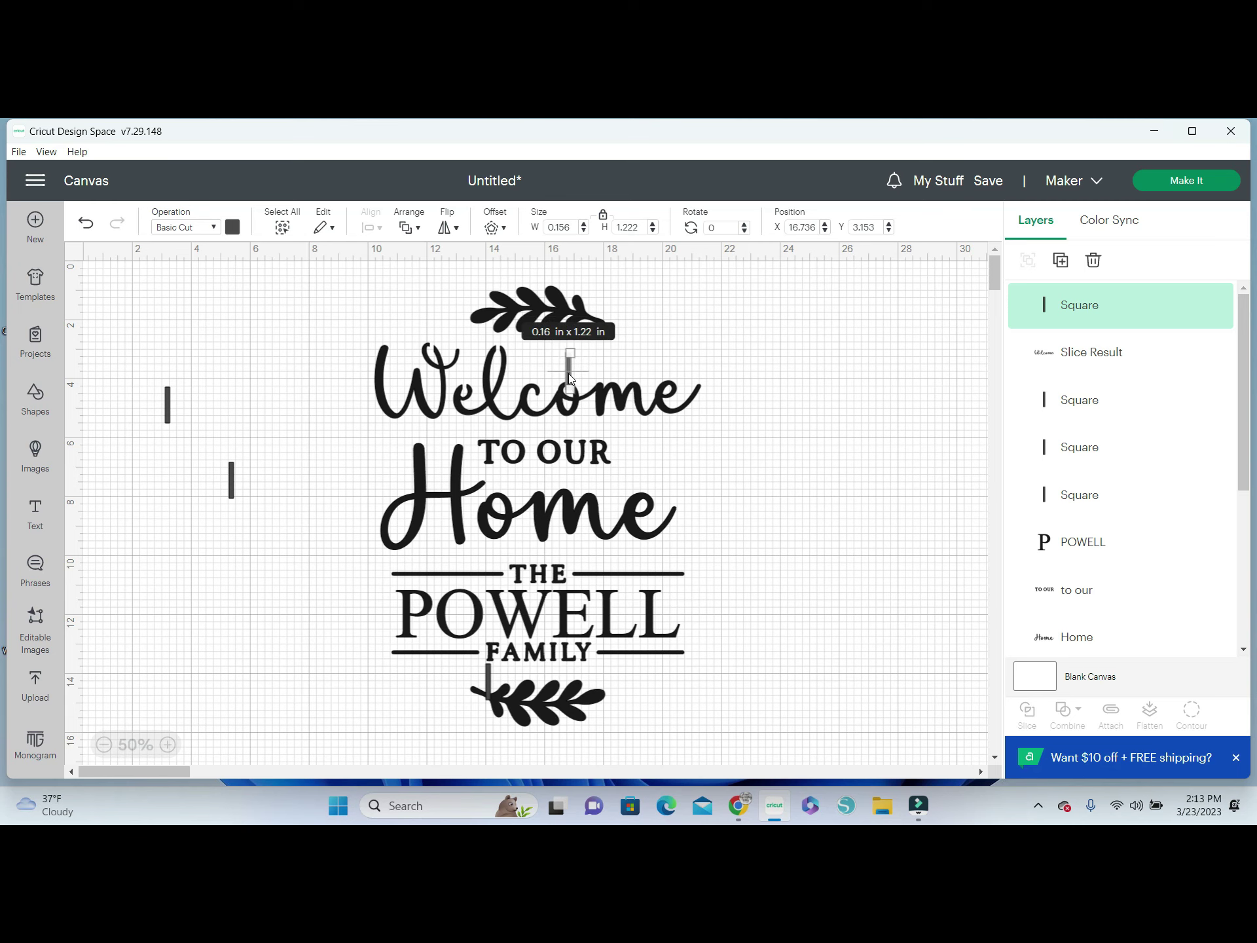
Slice the duplicate bar out of Welcome and delete its three leftover pieces
shift+click(603, 407)
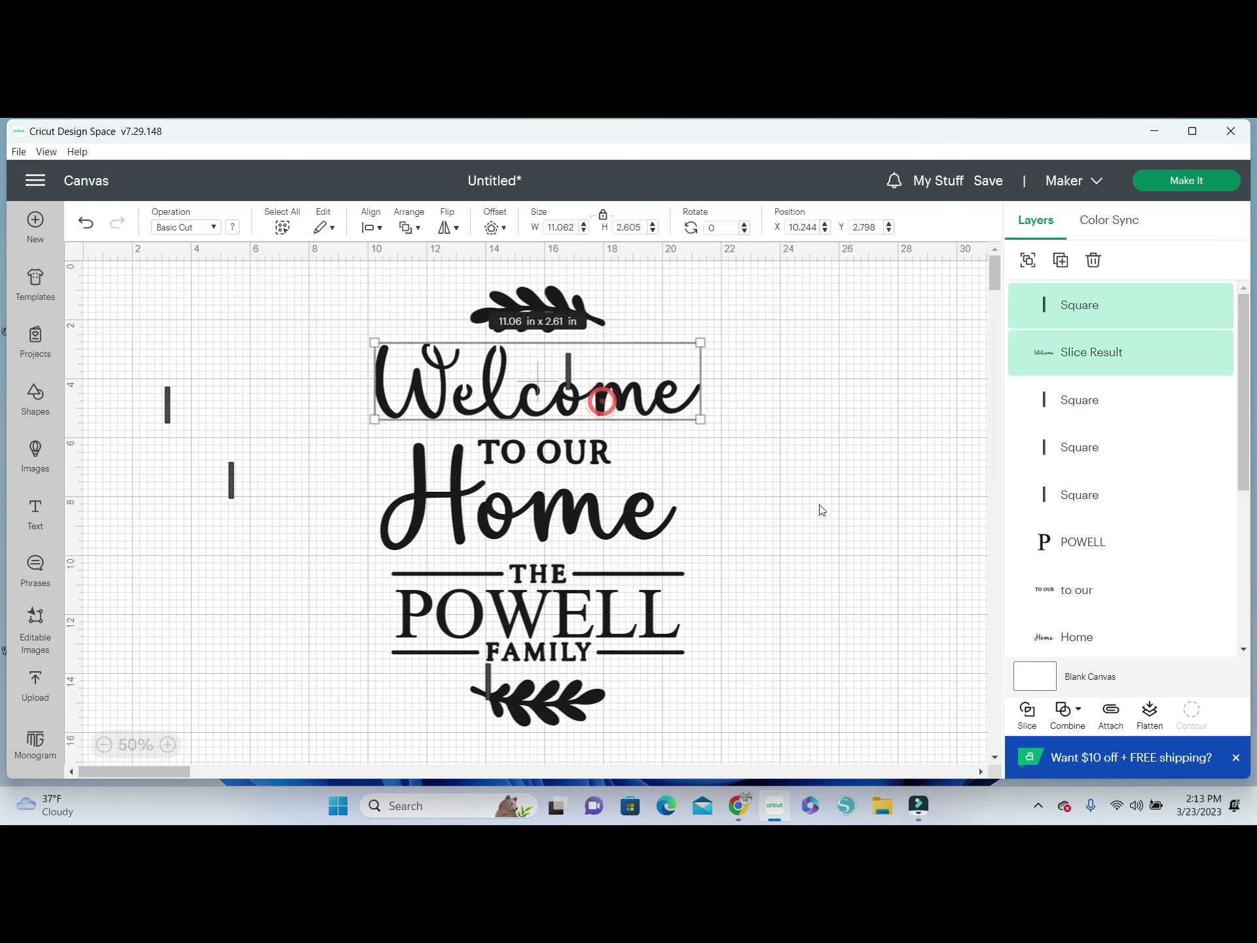
click(1028, 718)
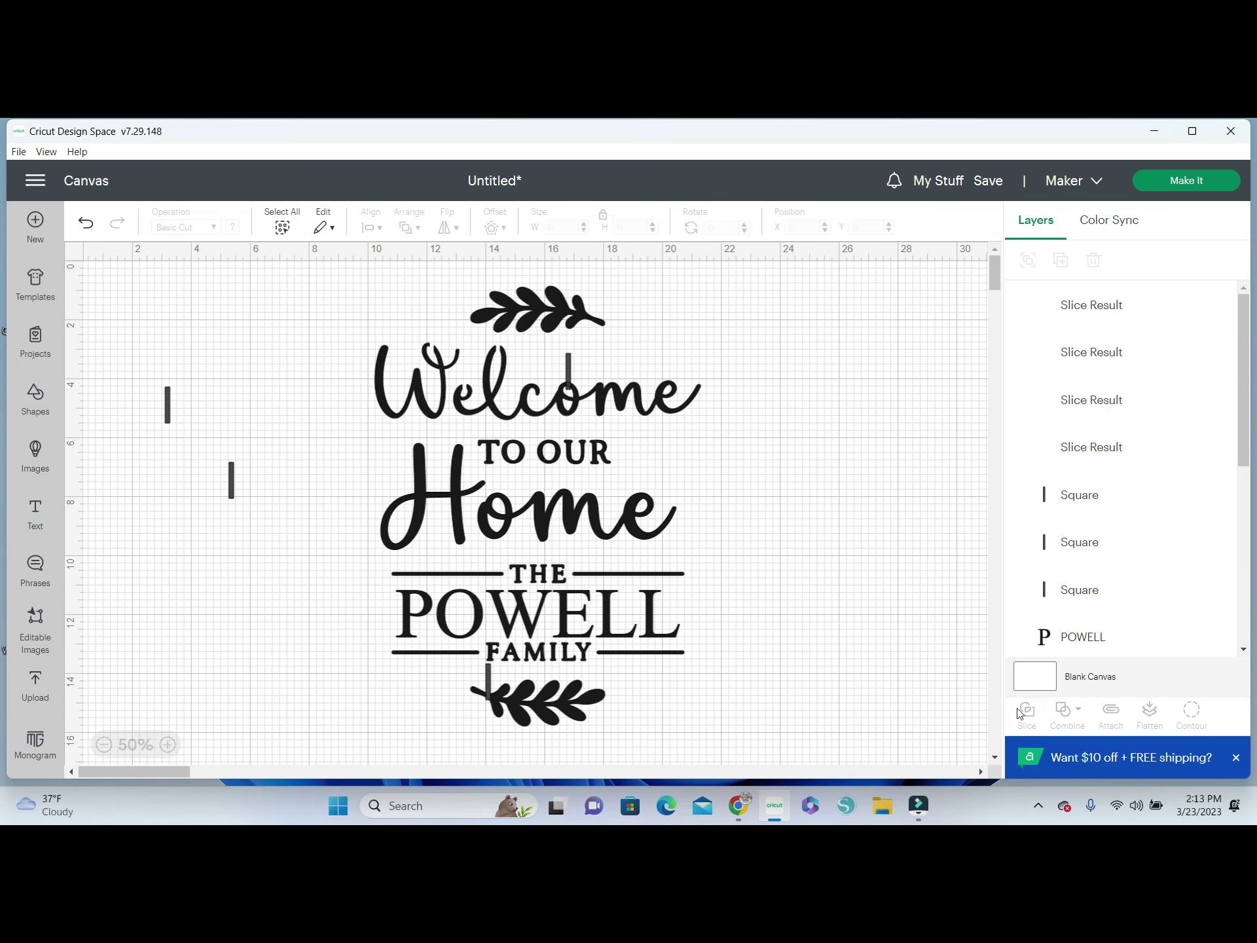
click(1084, 410)
key(Delete)
click(1067, 356)
key(Delete)
click(1056, 311)
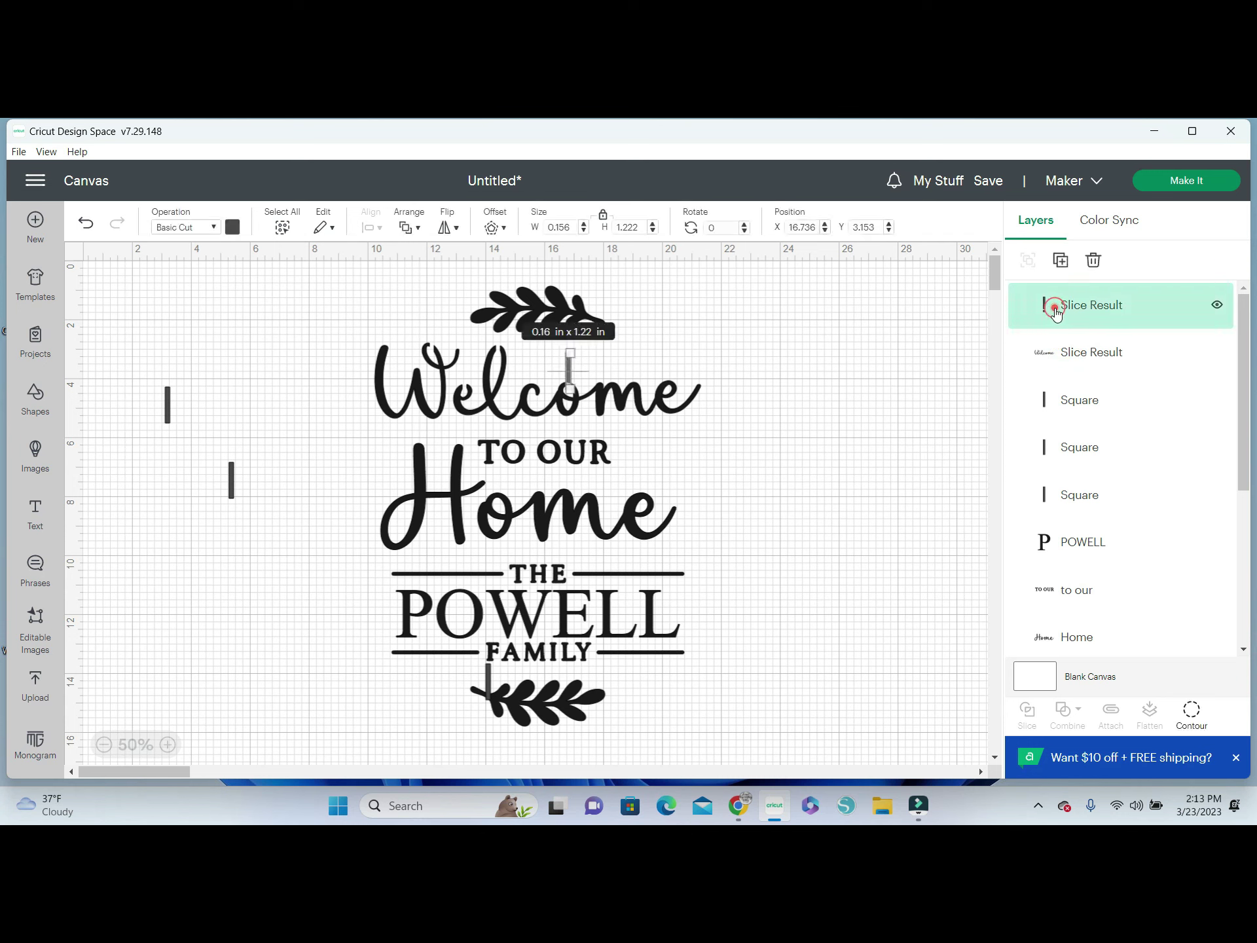
key(Delete)
Slice a second bar through the Welcome letters and delete its three leftover pieces
drag(231, 494, 566, 433)
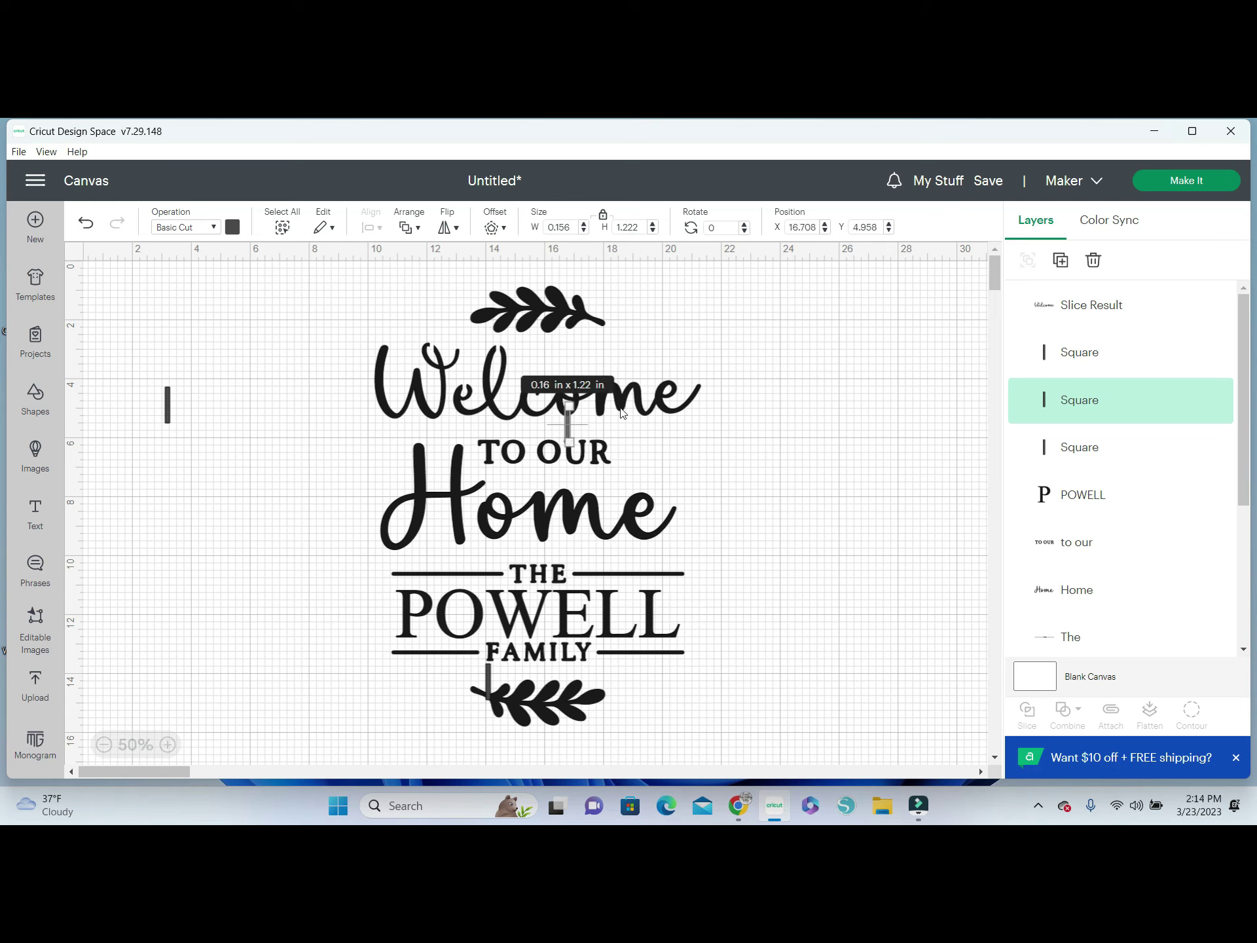
shift+click(653, 417)
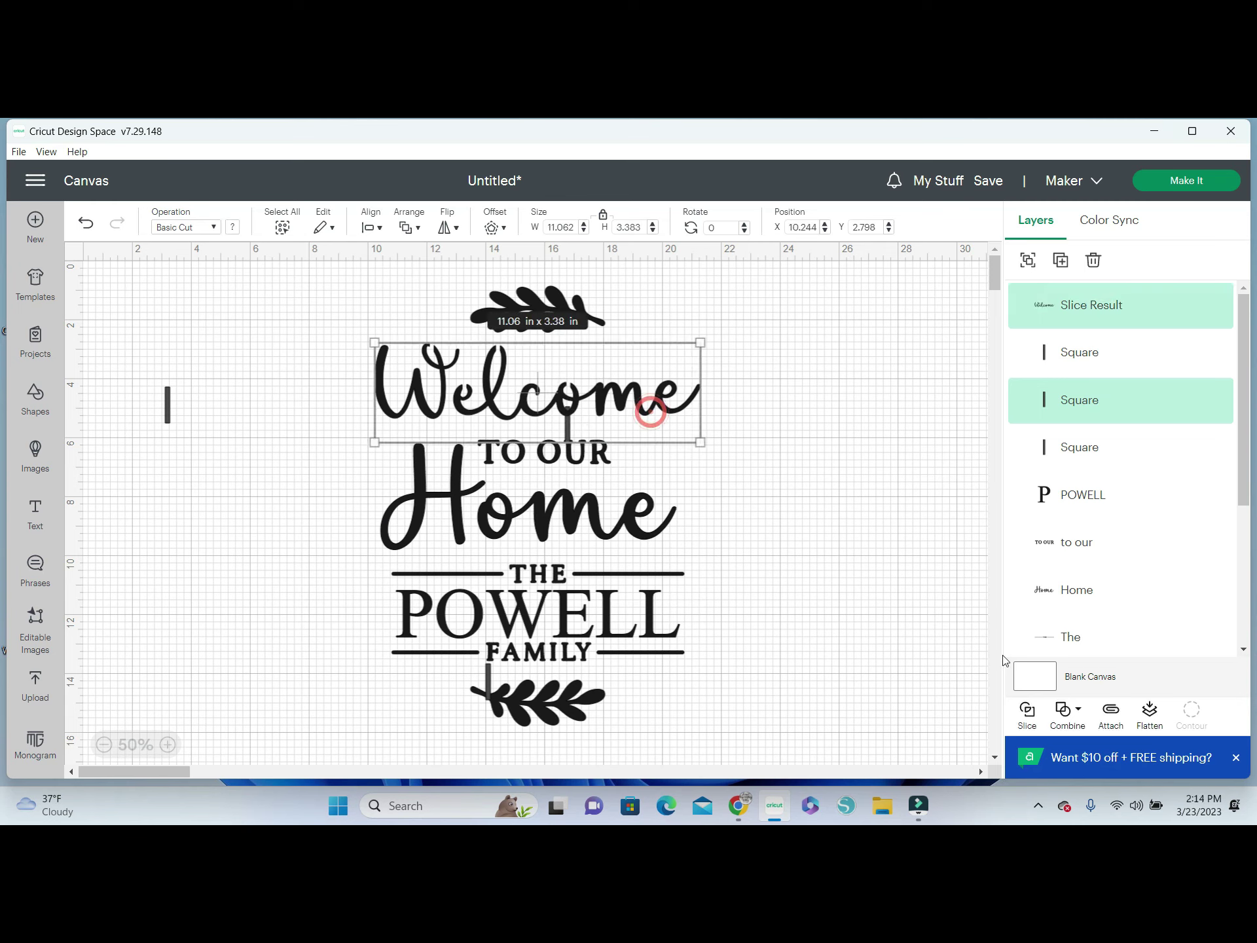
click(1027, 712)
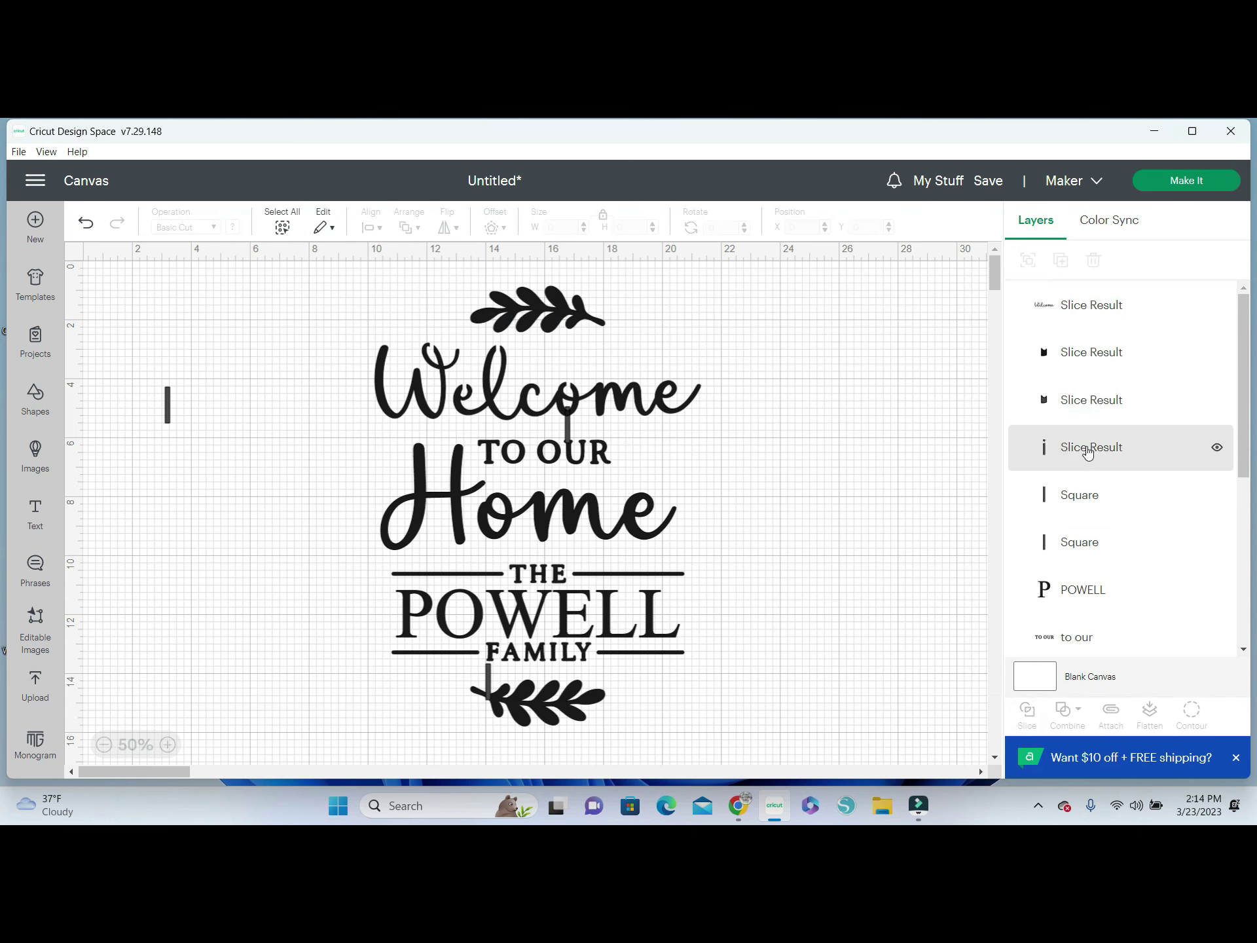
click(1087, 451)
key(Delete)
click(1074, 401)
key(Delete)
click(1081, 354)
key(Delete)
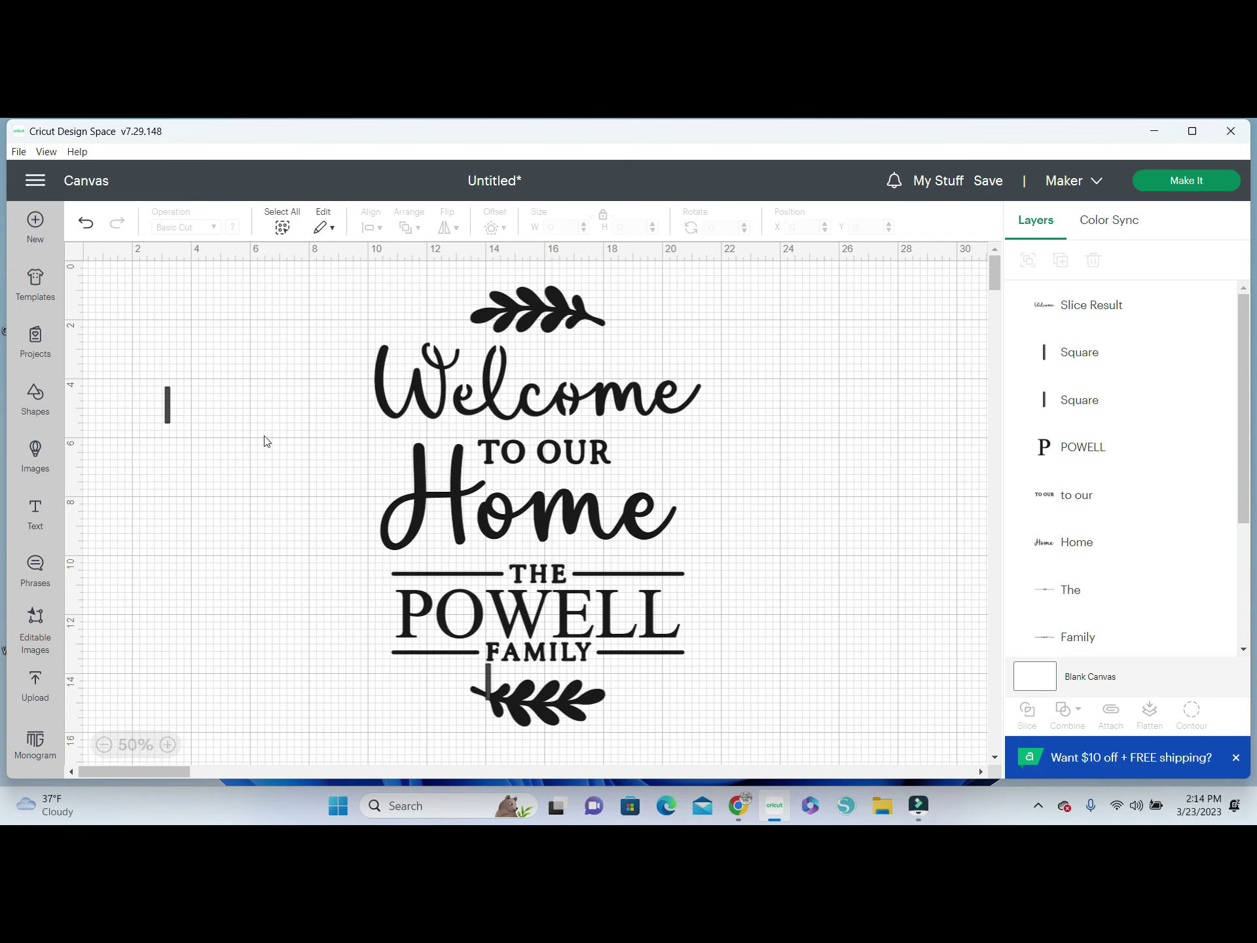
Slice a spare bar through Home and delete its leftover piece
click(170, 403)
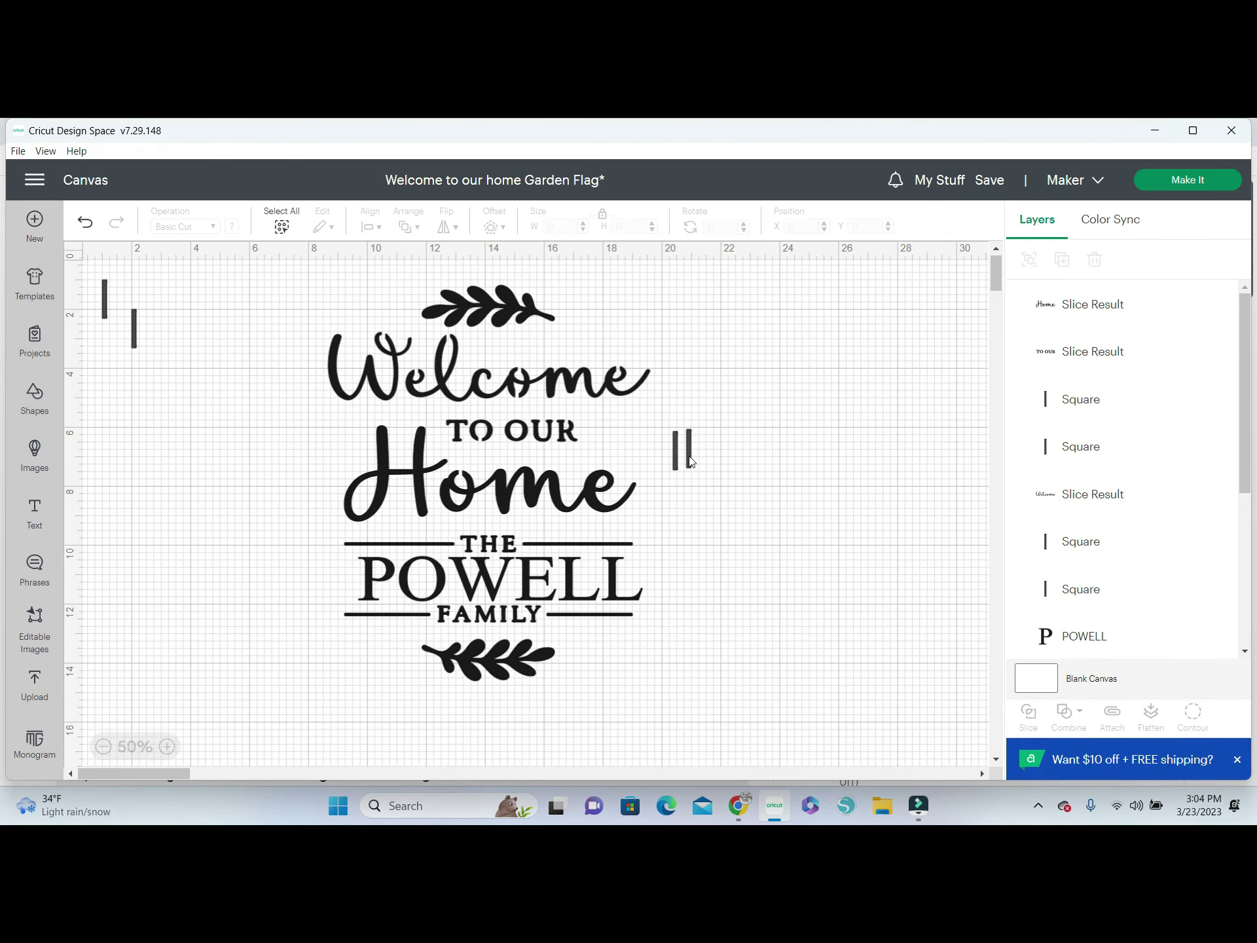
drag(681, 448, 459, 517)
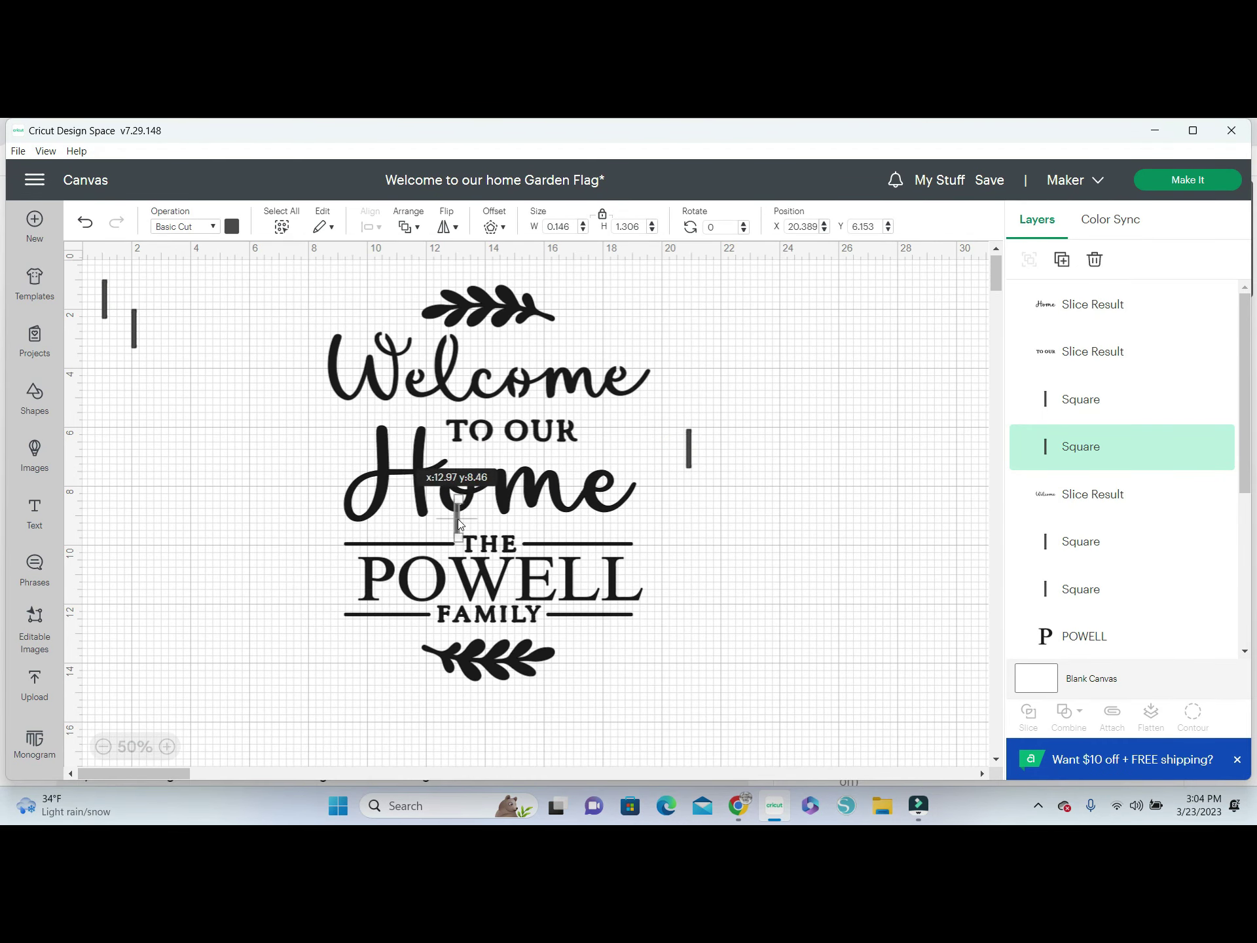
shift+click(506, 509)
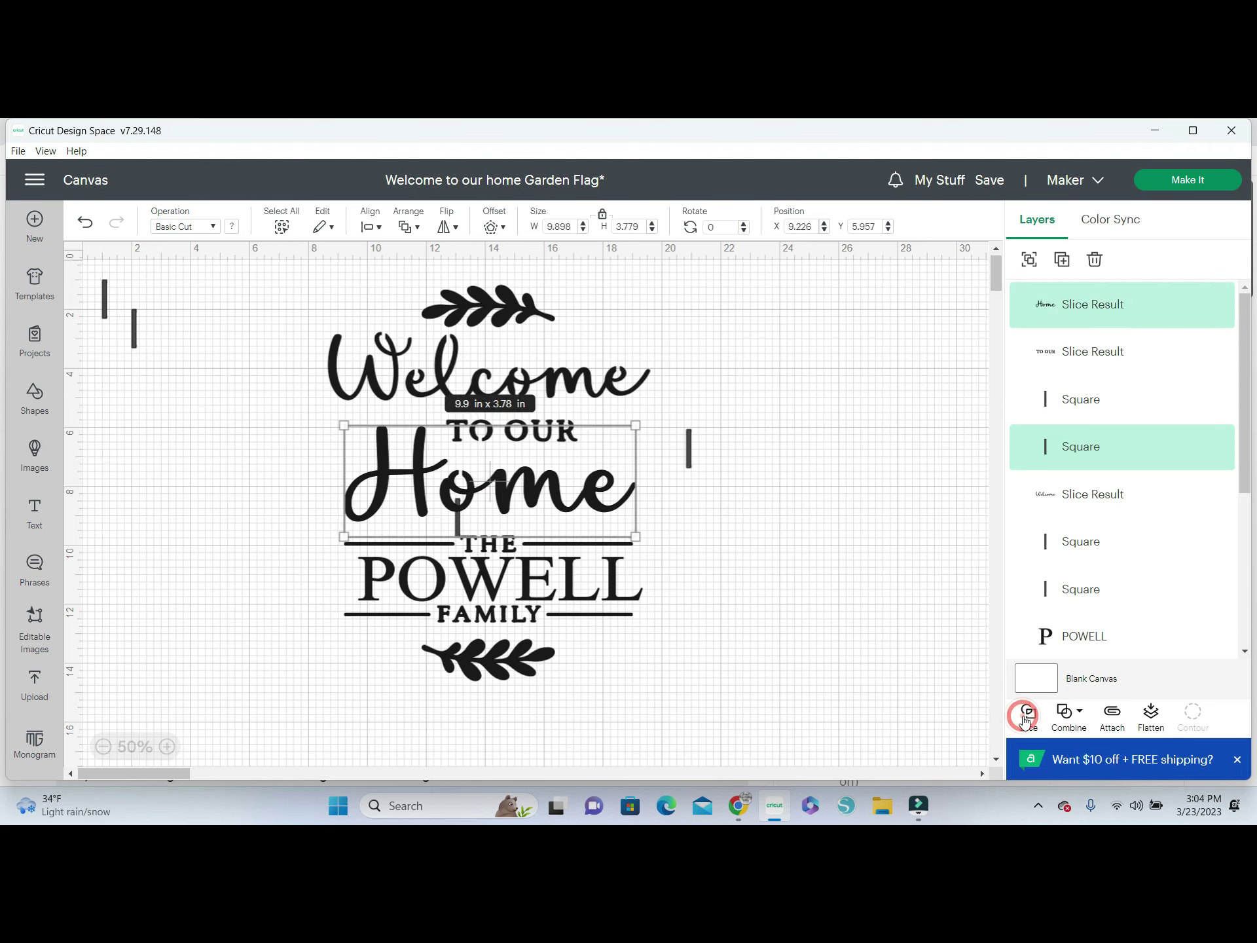
click(1028, 716)
click(1078, 415)
key(Delete)
key(Delete)
Slice a second bar through Home and remove its two leftover pieces
drag(682, 451, 597, 466)
shift+click(609, 501)
click(1028, 716)
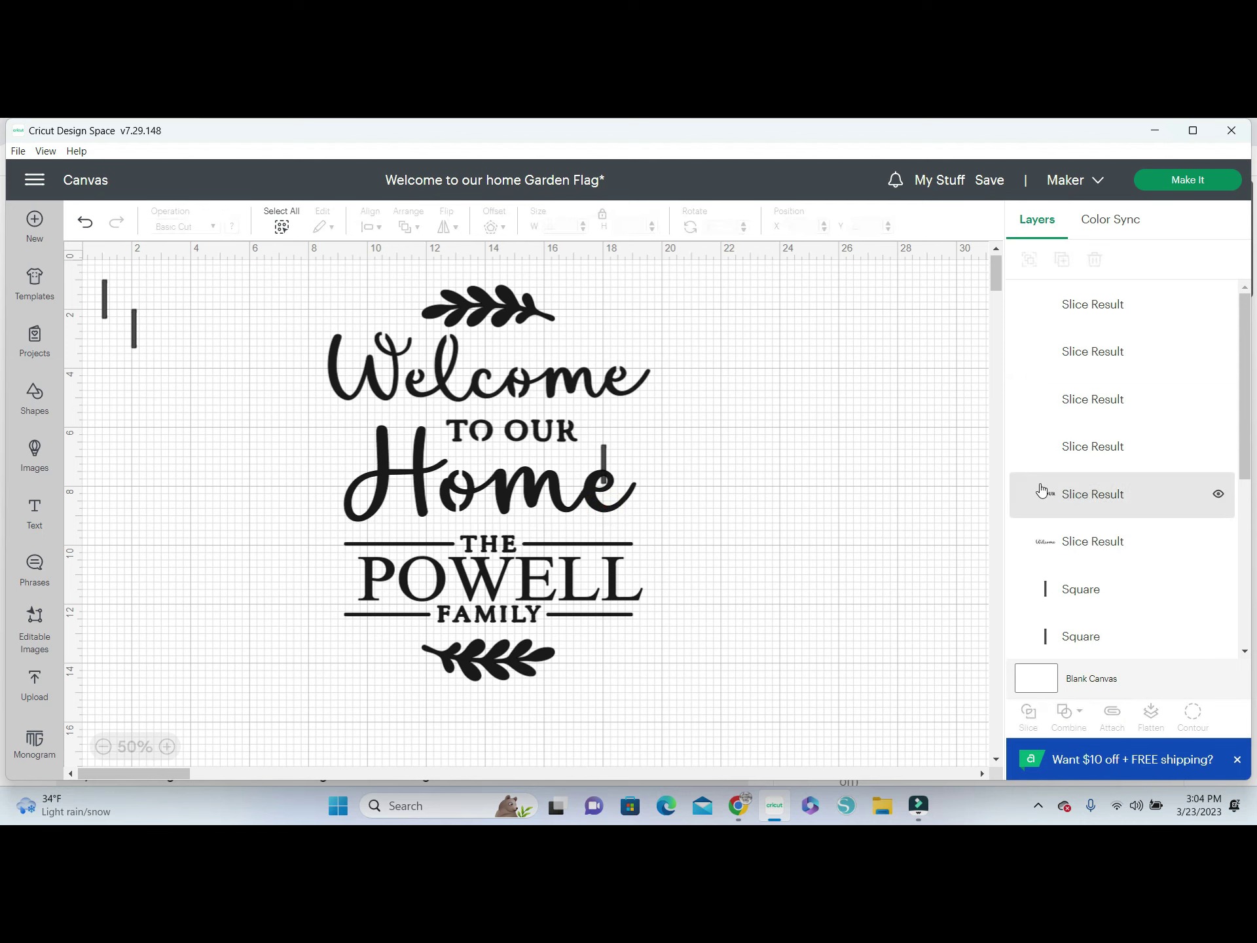
click(1080, 445)
key(Delete)
click(1065, 370)
key(Delete)
Slice two bars through POWELL, clearing the leftover pieces after the first
drag(137, 341, 426, 612)
shift+click(492, 585)
click(1028, 715)
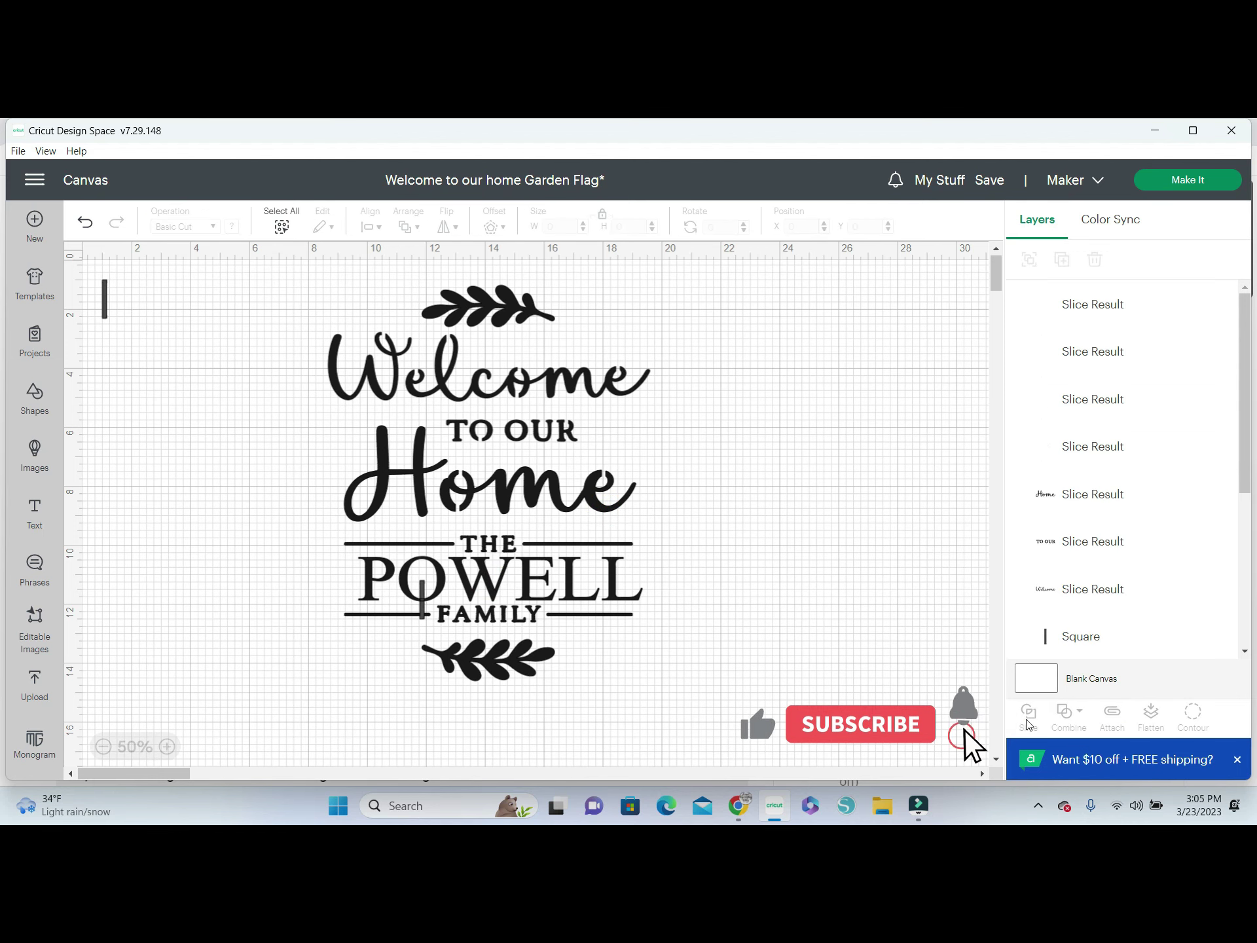
click(1065, 354)
shift+click(1065, 305)
key(Delete)
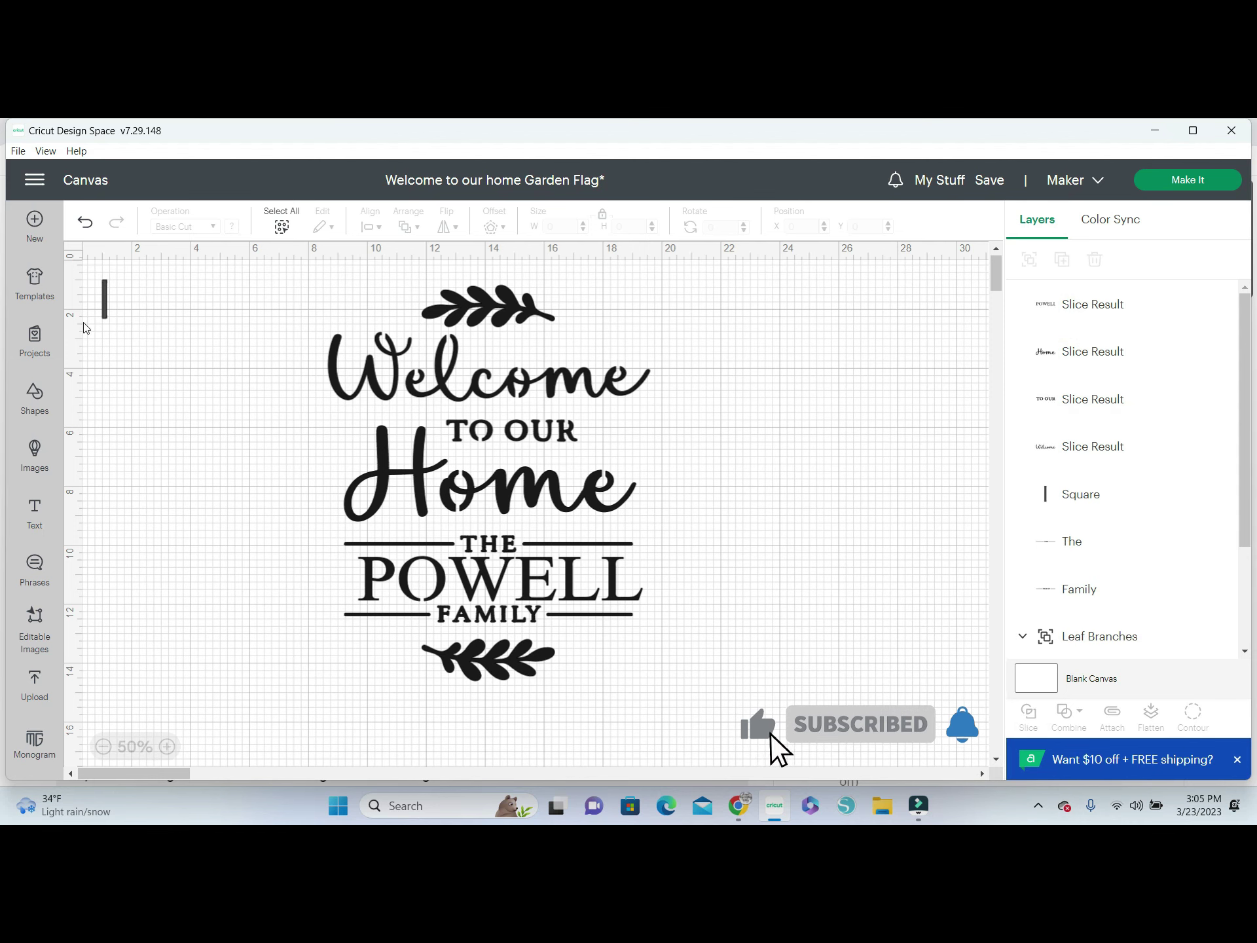
drag(104, 299, 379, 553)
shift+click(1065, 304)
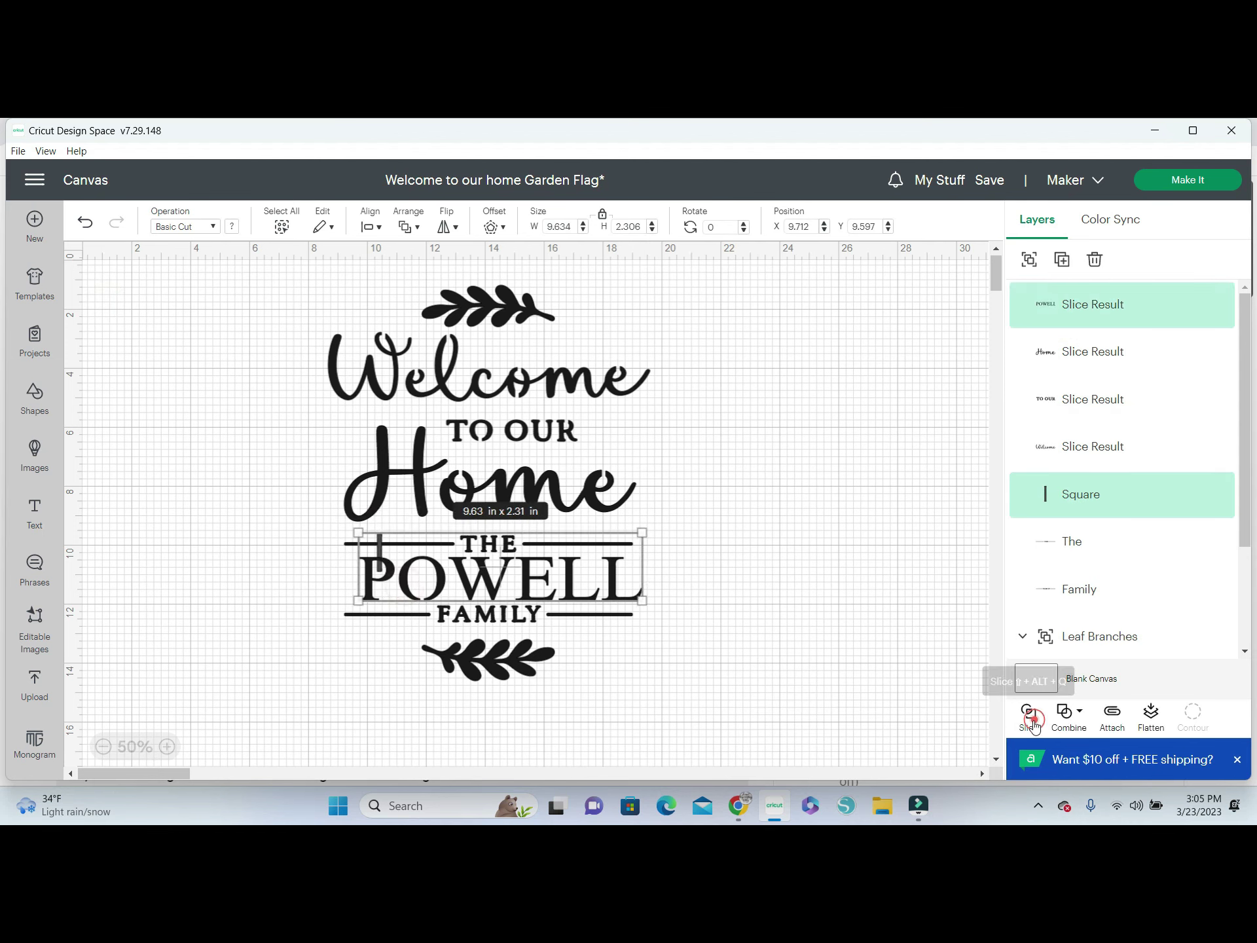
click(1028, 715)
Delete the two leftover POWELL slice pieces
click(1061, 400)
shift+click(1065, 351)
key(Delete)
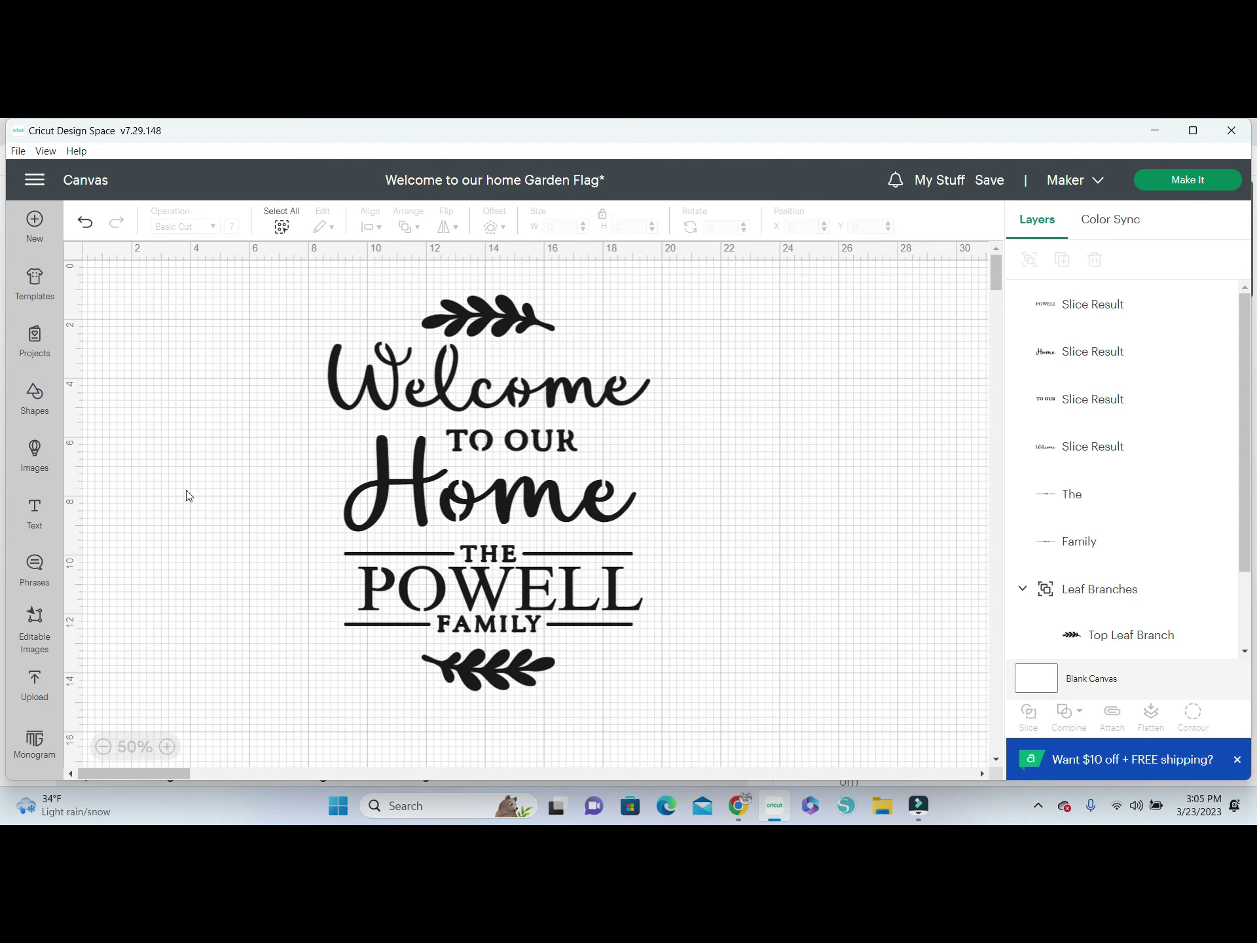
Insert a Square, reshape it into a thin bar, and paste two copies
click(35, 397)
click(164, 515)
drag(131, 308, 175, 430)
drag(210, 465, 155, 427)
click(155, 449)
click(149, 415)
key(ctrl+c)
key(ctrl+v)
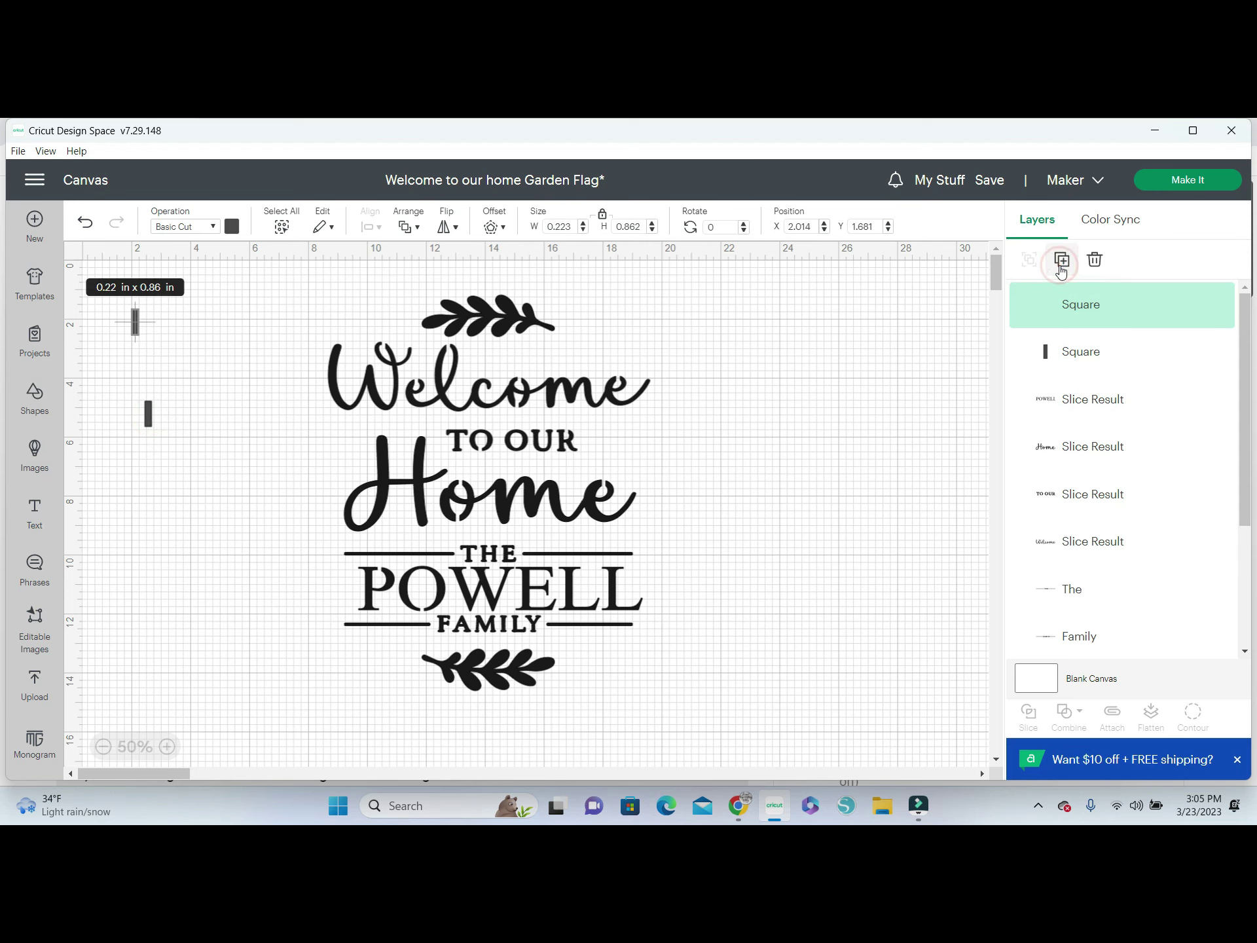
key(ctrl+v)
click(282, 643)
Move a bar onto the FAMILY line and slice it through
scroll(283, 644, up, 1)
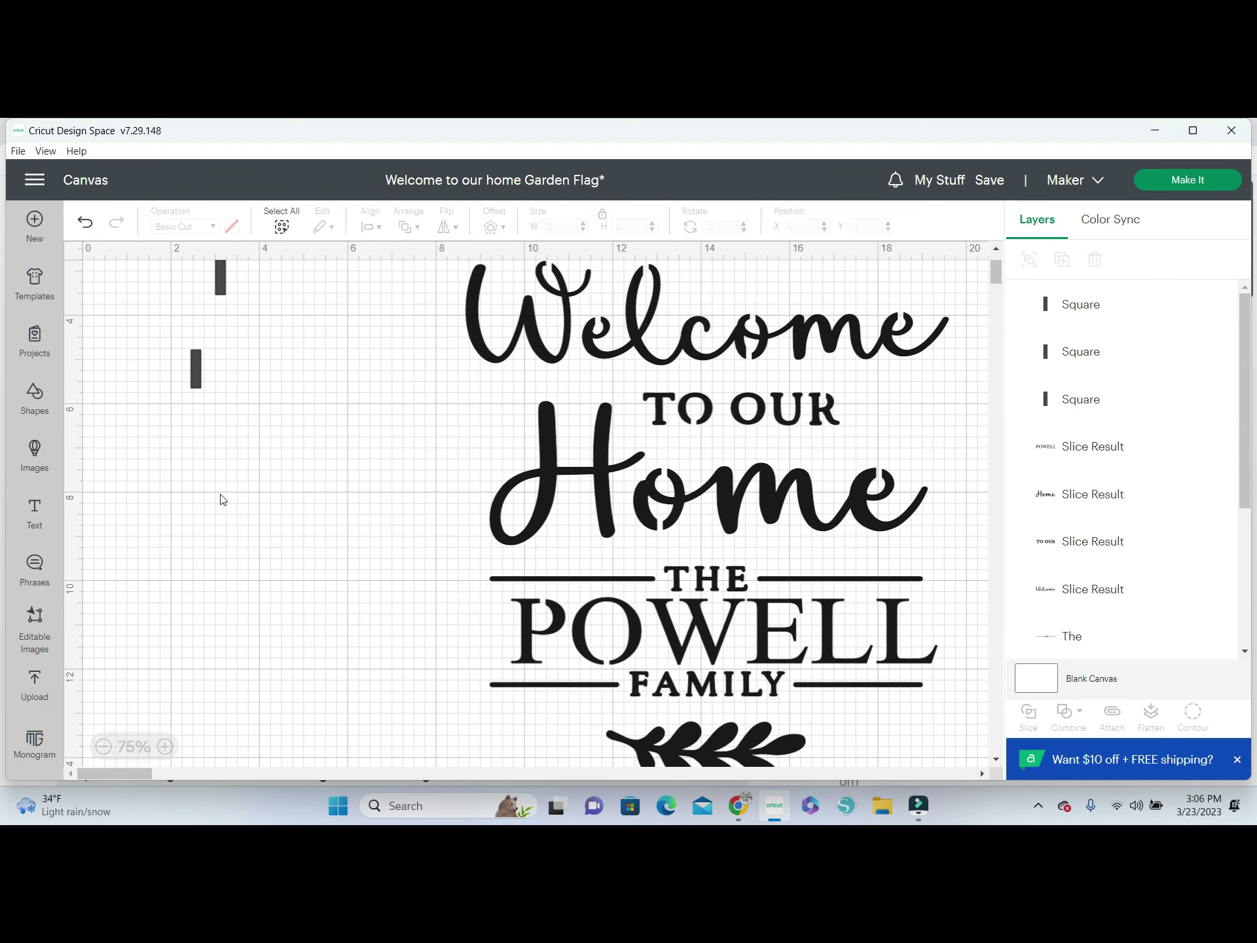
drag(195, 381, 430, 703)
click(165, 746)
scroll(406, 595, down, 3)
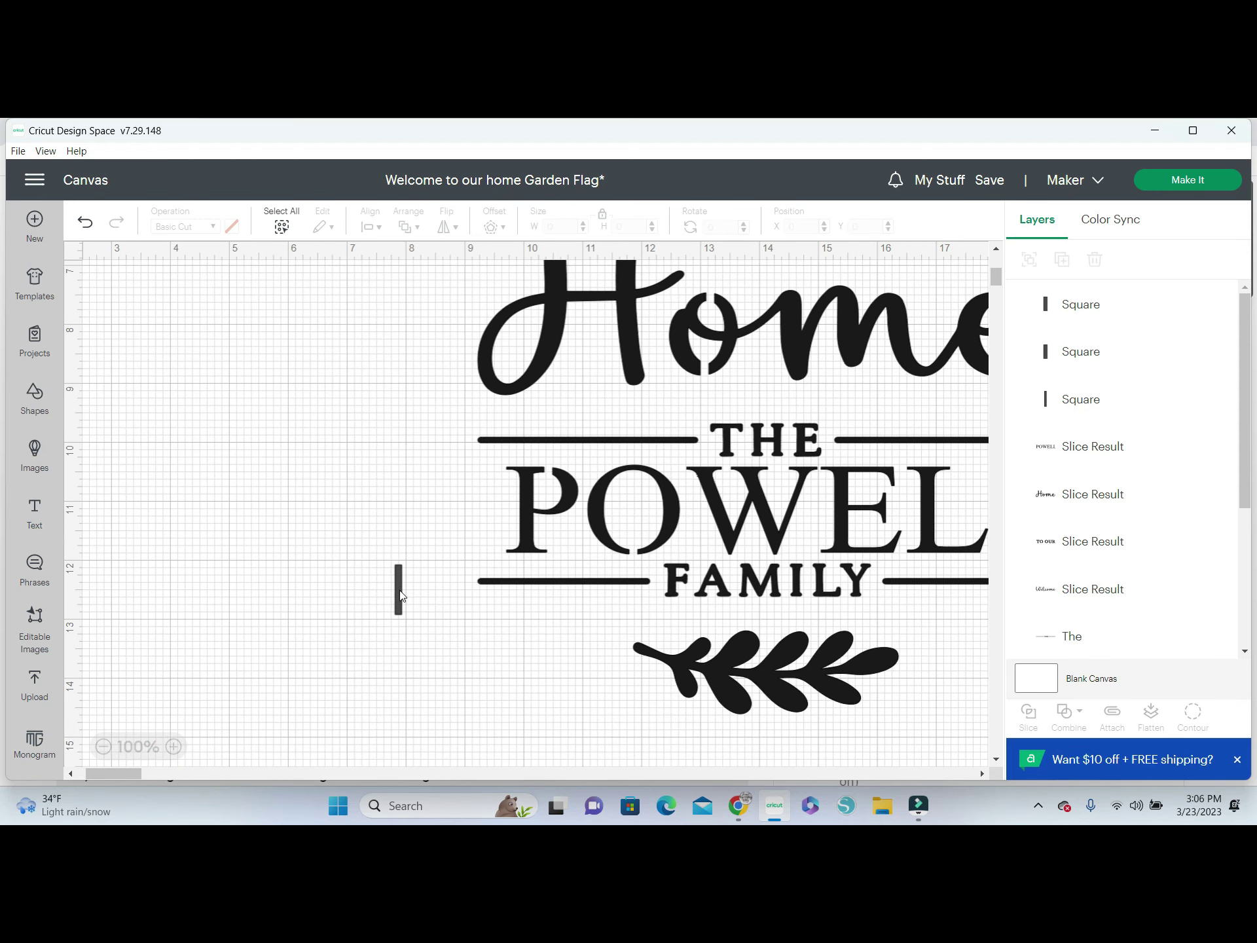
drag(401, 591, 720, 612)
shift+click(724, 590)
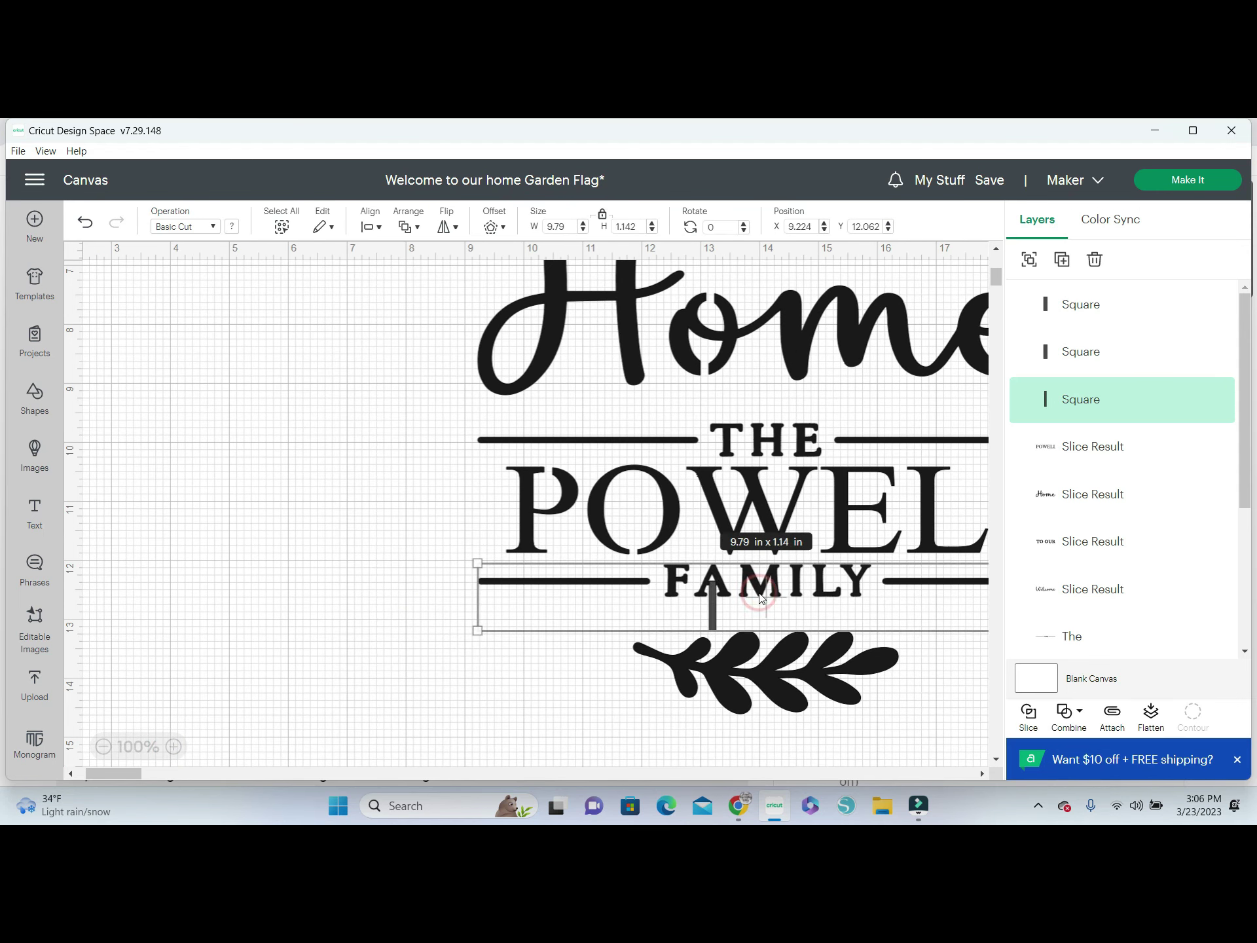
click(1028, 713)
Delete the unwanted slice pieces, then undo the deletions and the FAMILY slice
click(1091, 447)
click(1049, 351)
key(Delete)
click(1061, 305)
key(Delete)
click(1060, 304)
key(Delete)
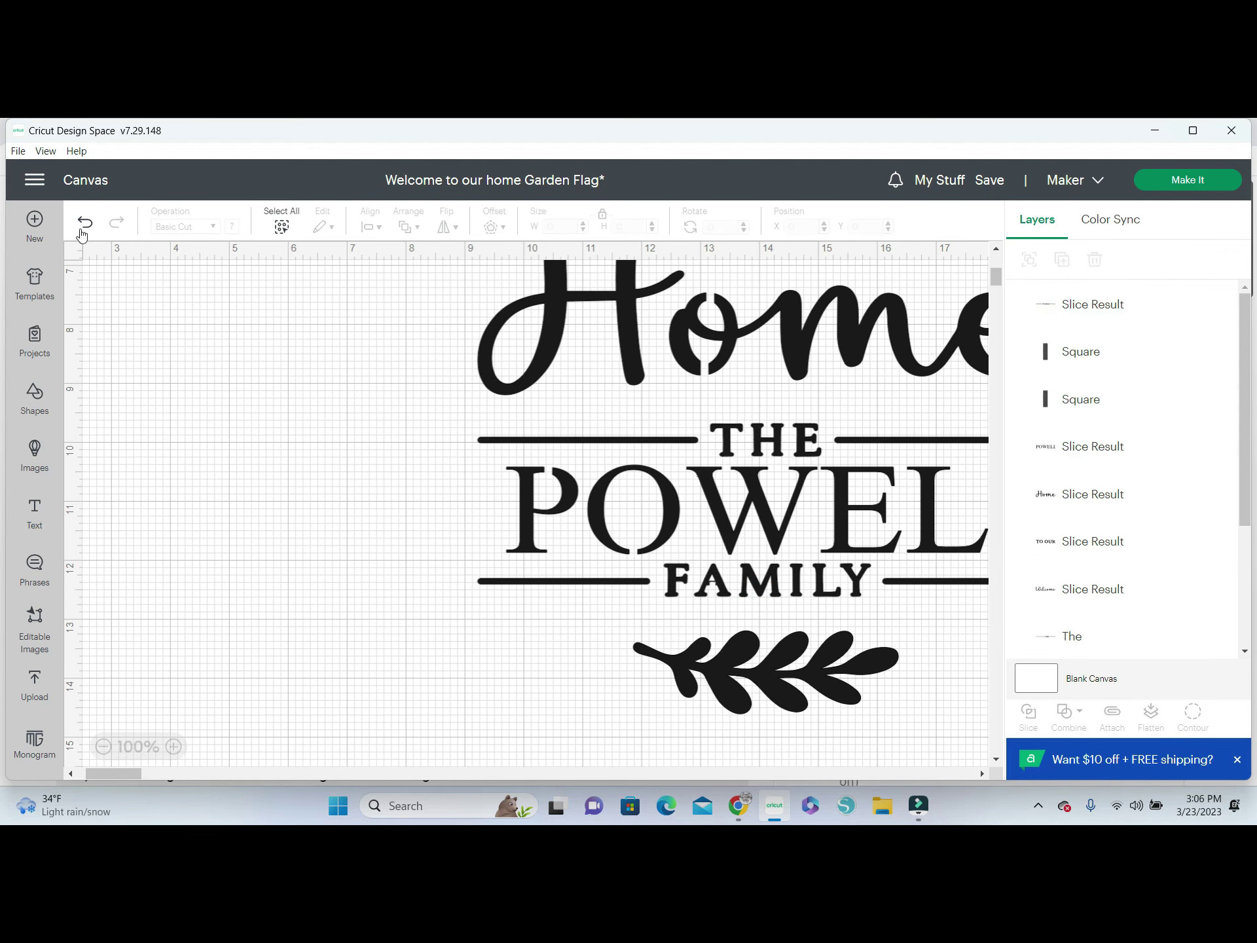
click(85, 223)
click(85, 222)
click(85, 223)
Reposition the bar across the A in FAMILY and slice it through
click(87, 224)
click(87, 224)
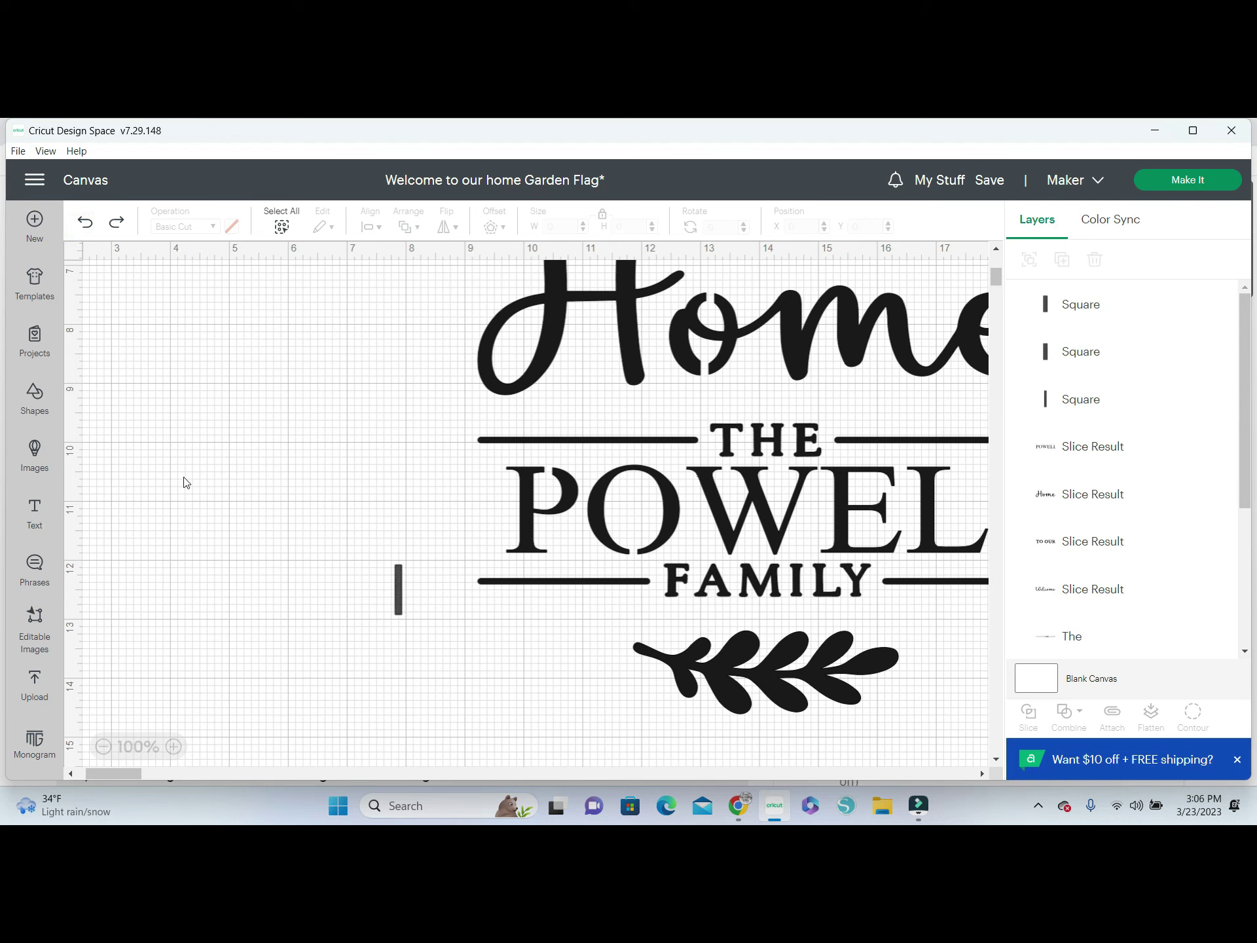
click(397, 607)
drag(395, 609, 808, 635)
scroll(733, 609, up, 3)
shift+click(807, 635)
click(1028, 715)
scroll(1091, 446, down, 3)
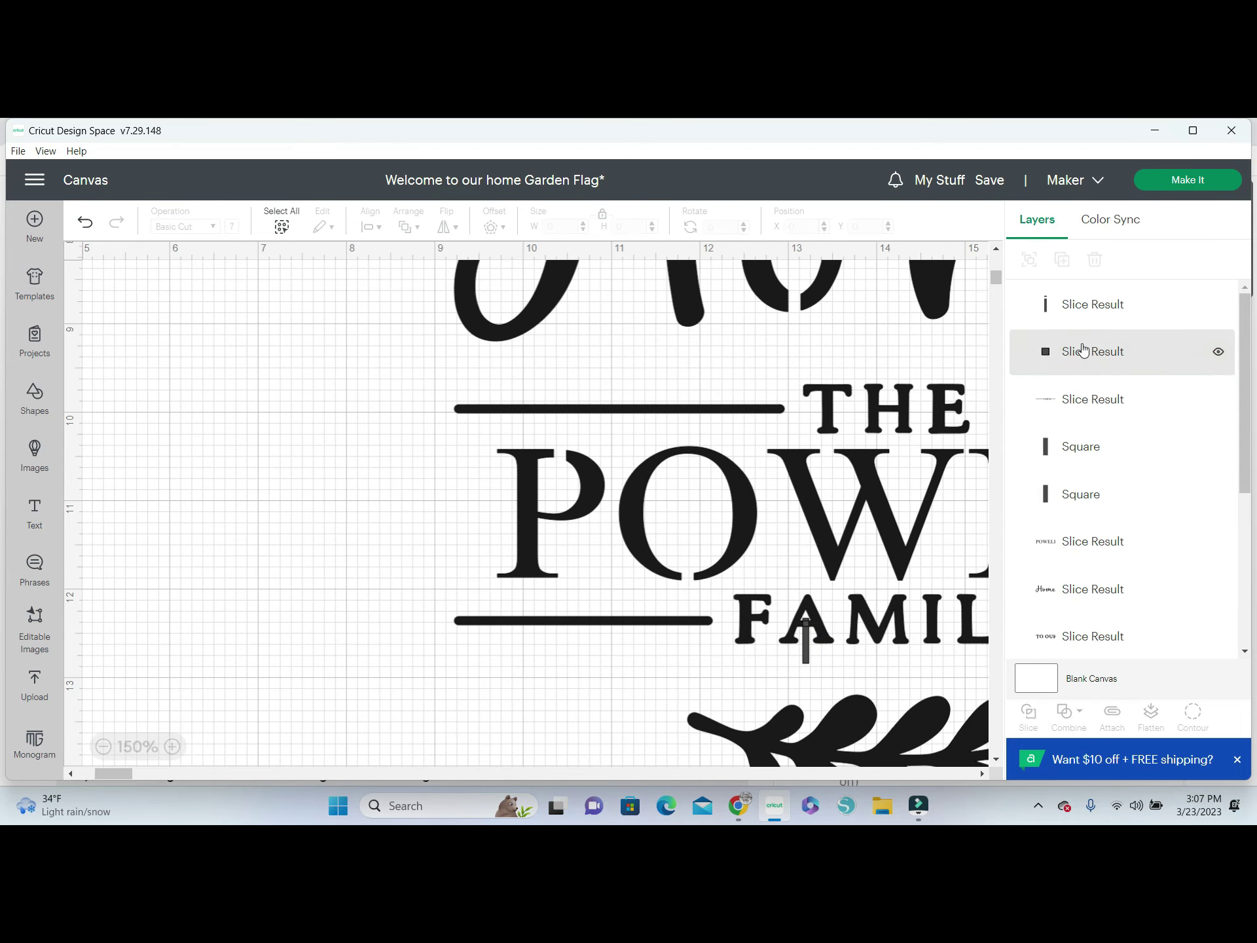
Zoom out to the whole design and delete the leftover spare bar
click(105, 746)
click(104, 746)
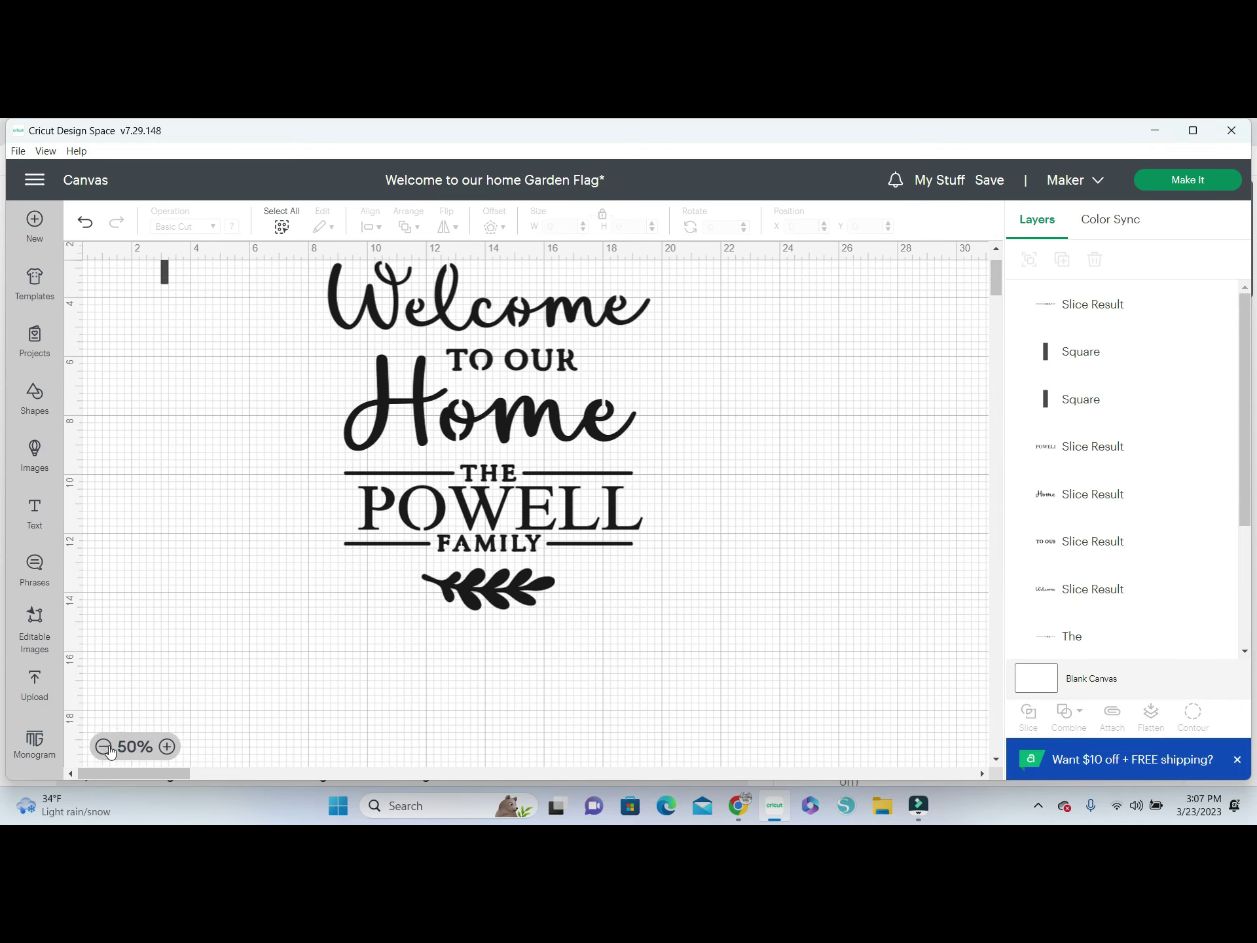
scroll(183, 327, up, 2)
click(164, 352)
key(Delete)
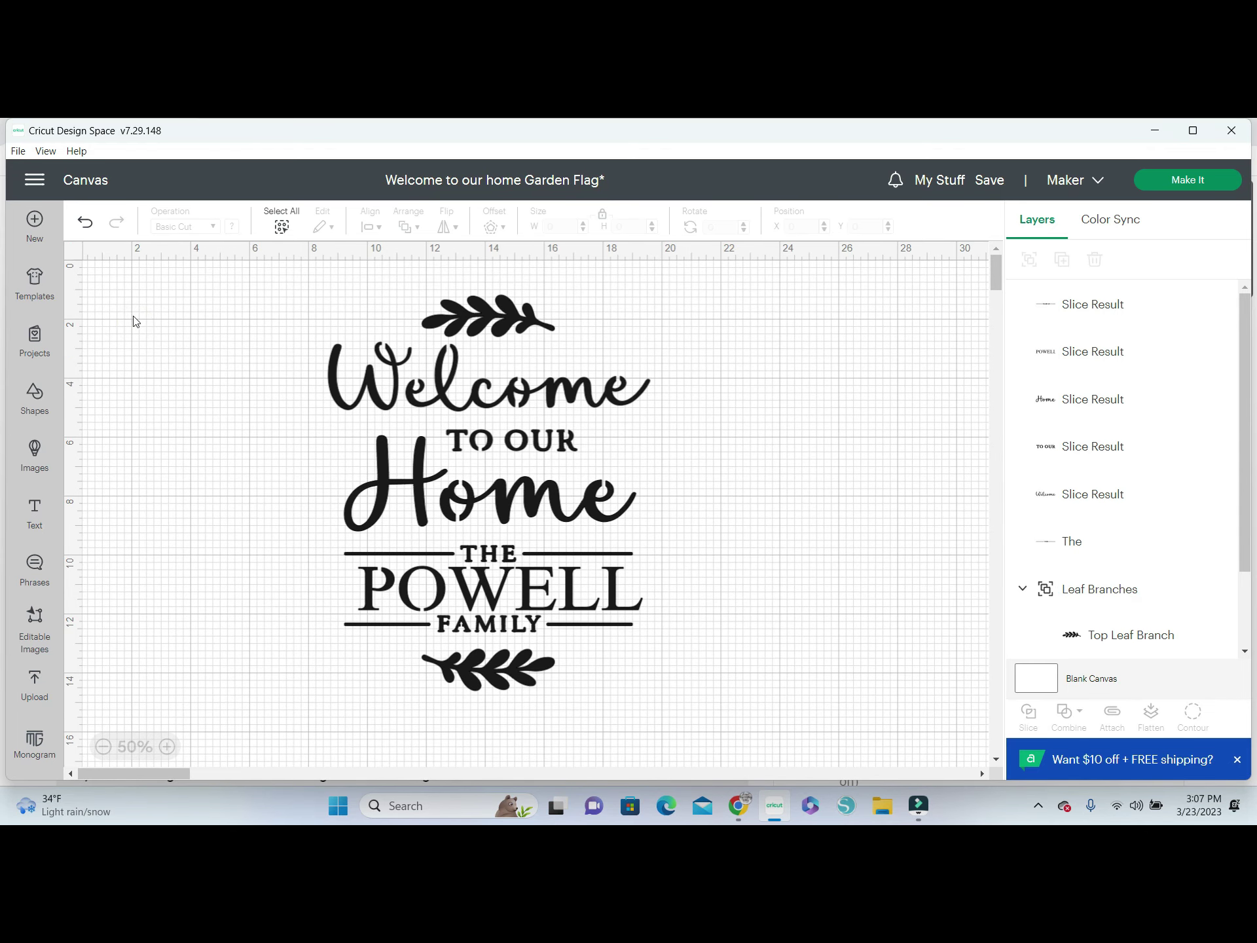
click(34, 396)
click(750, 597)
Ungroup the Leaf Branches and attach THE POWELL FAMILY, line and lower leaf together
drag(281, 540, 721, 671)
click(458, 498)
click(616, 582)
click(758, 606)
drag(280, 555, 578, 676)
click(552, 666)
key(ctrl+shift+g)
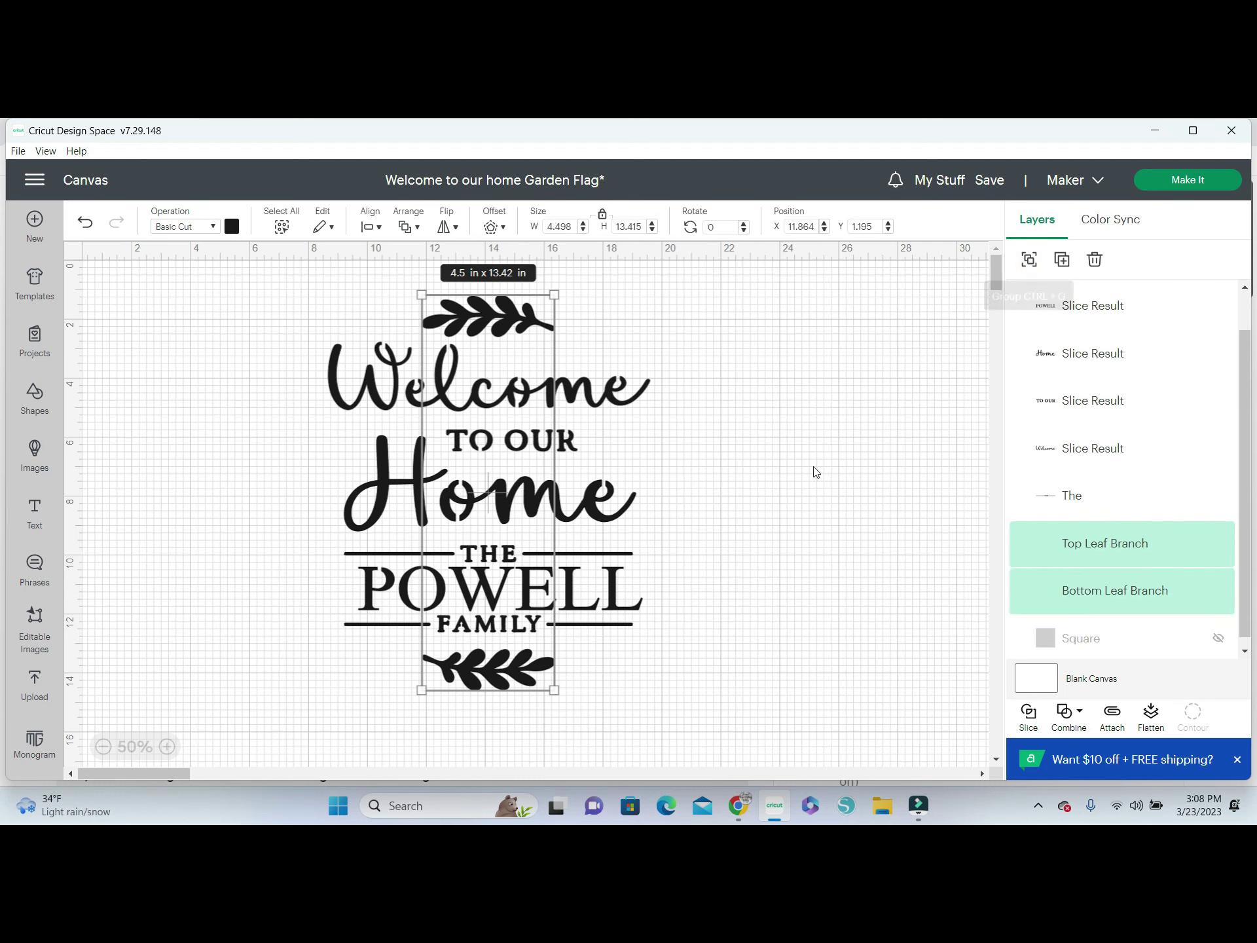
drag(301, 530, 662, 695)
click(1111, 716)
Attach Welcome, TO OUR, Home and the top leaf into one 10.92 x 8 in set
drag(266, 288, 589, 511)
click(763, 563)
click(26, 416)
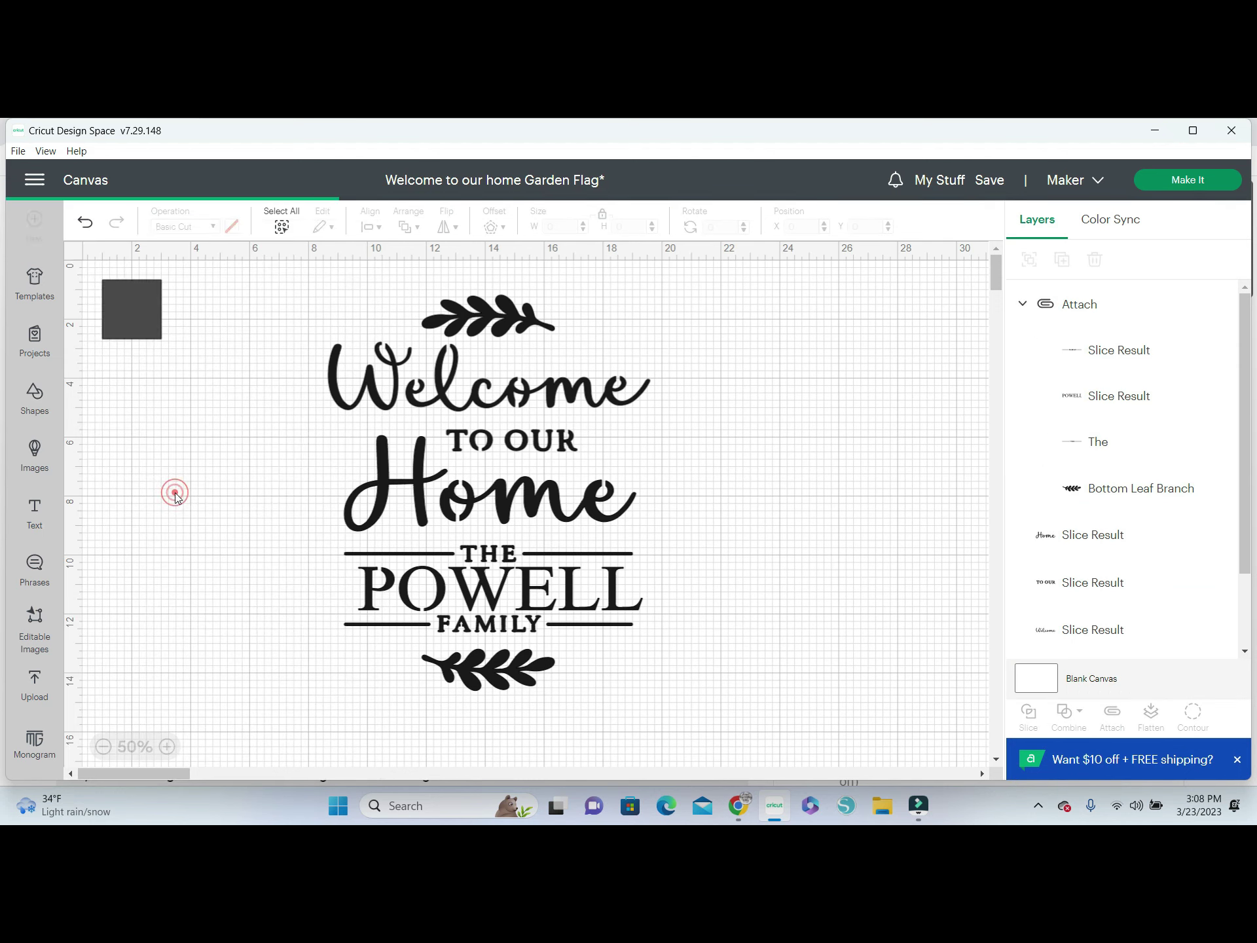
click(174, 491)
drag(138, 314, 359, 540)
click(603, 216)
shift+click(369, 523)
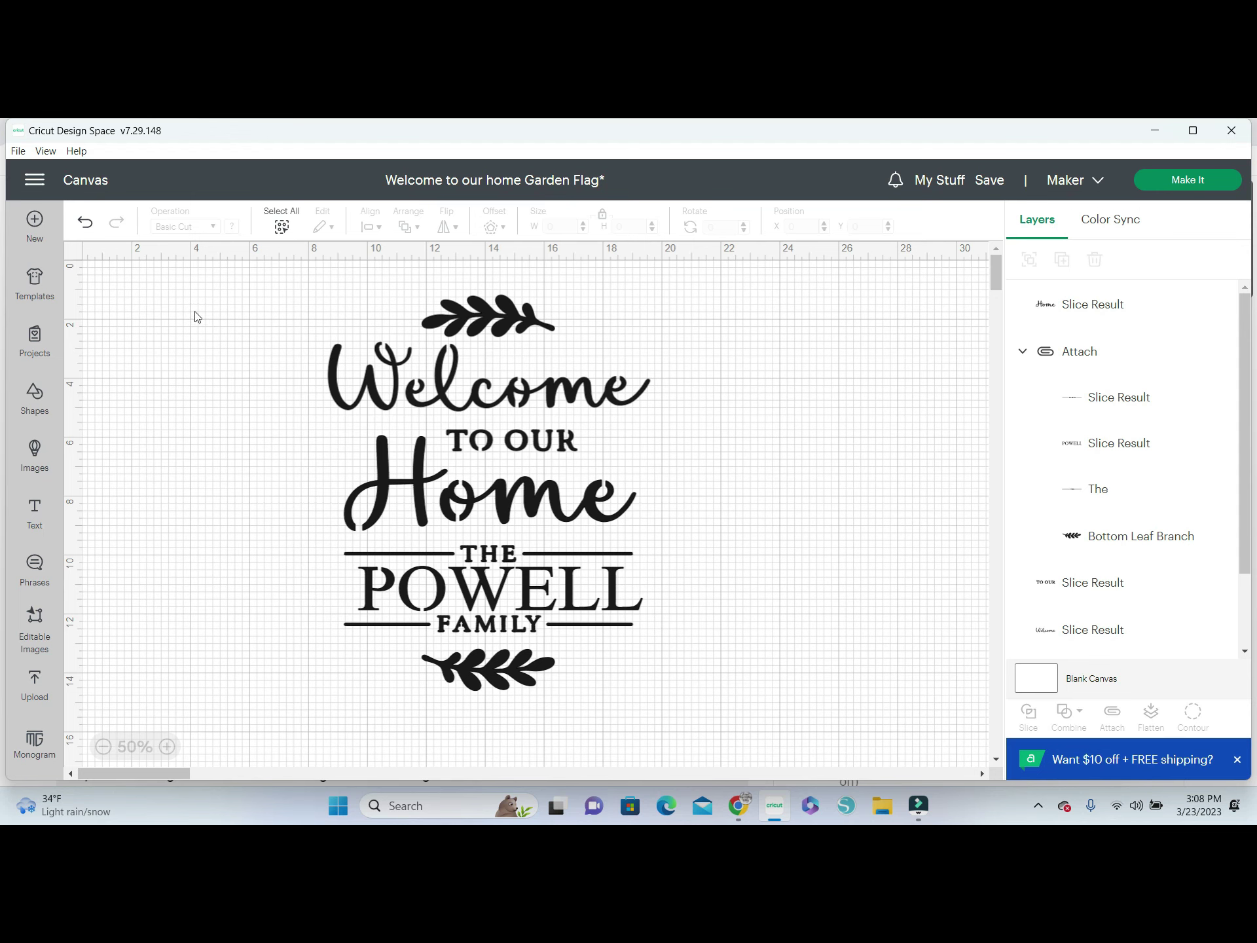
drag(200, 312, 682, 529)
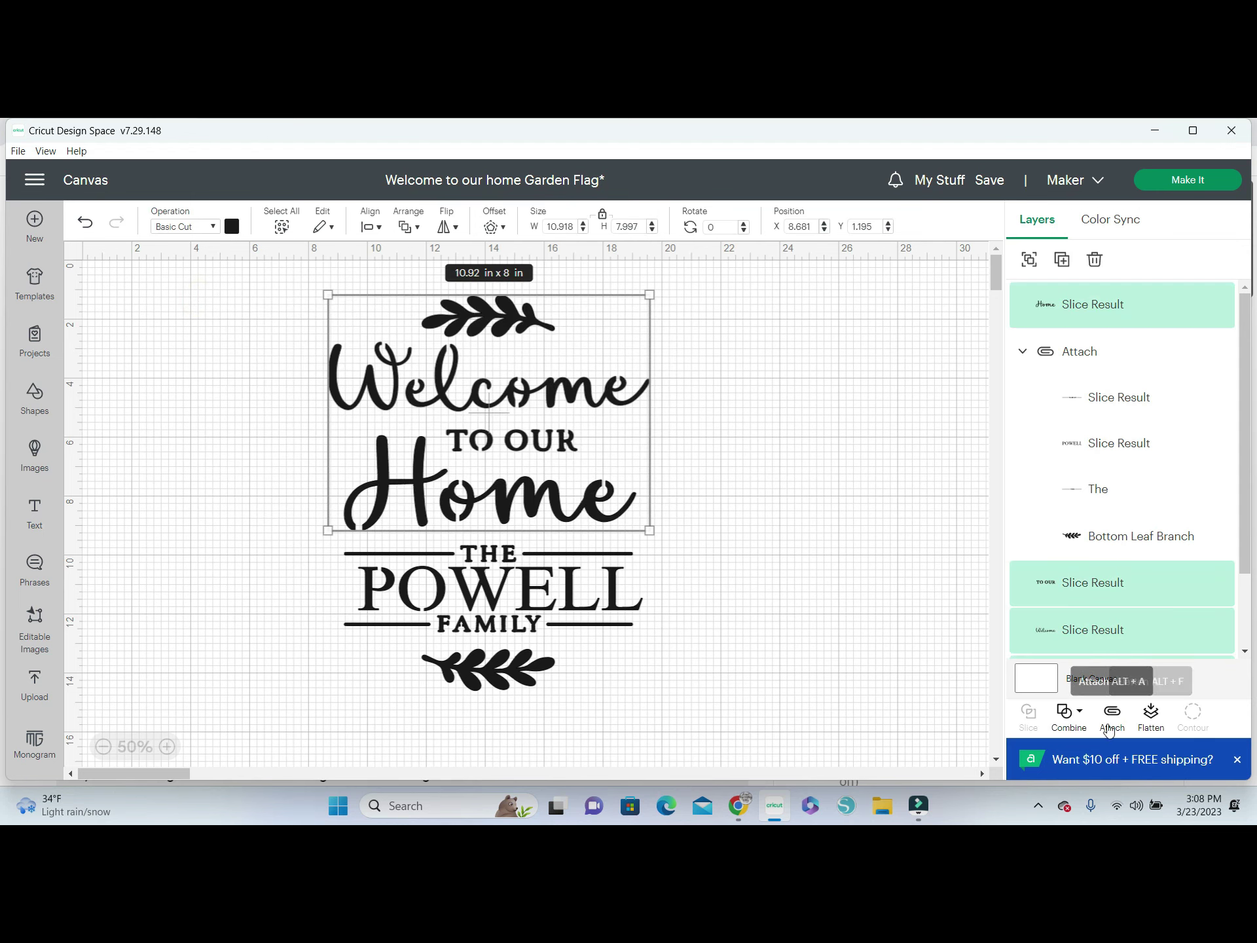
click(1111, 720)
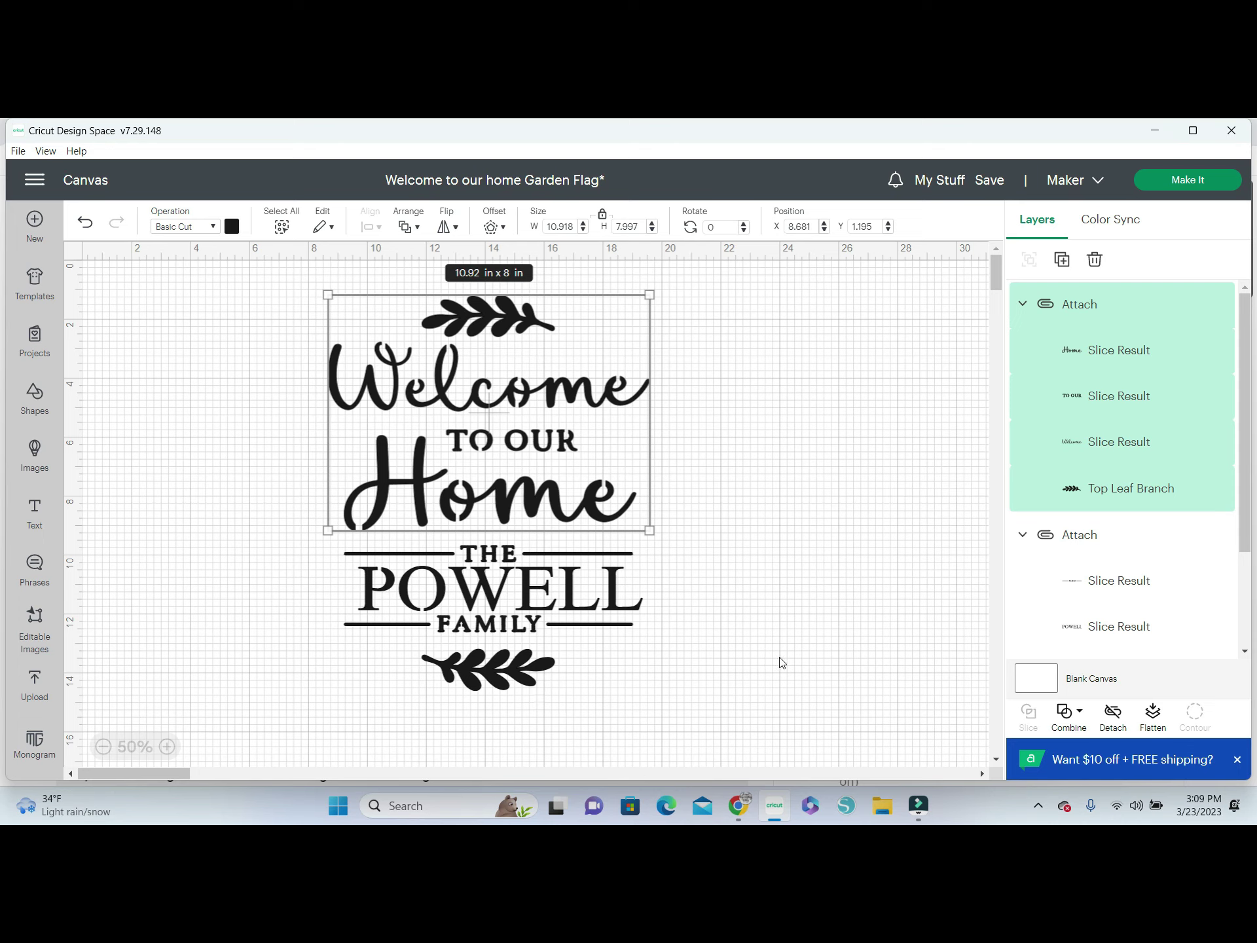
Send the Garden Flag to Make It, preview mats 1 and 2, and continue to the Make screen
click(1170, 181)
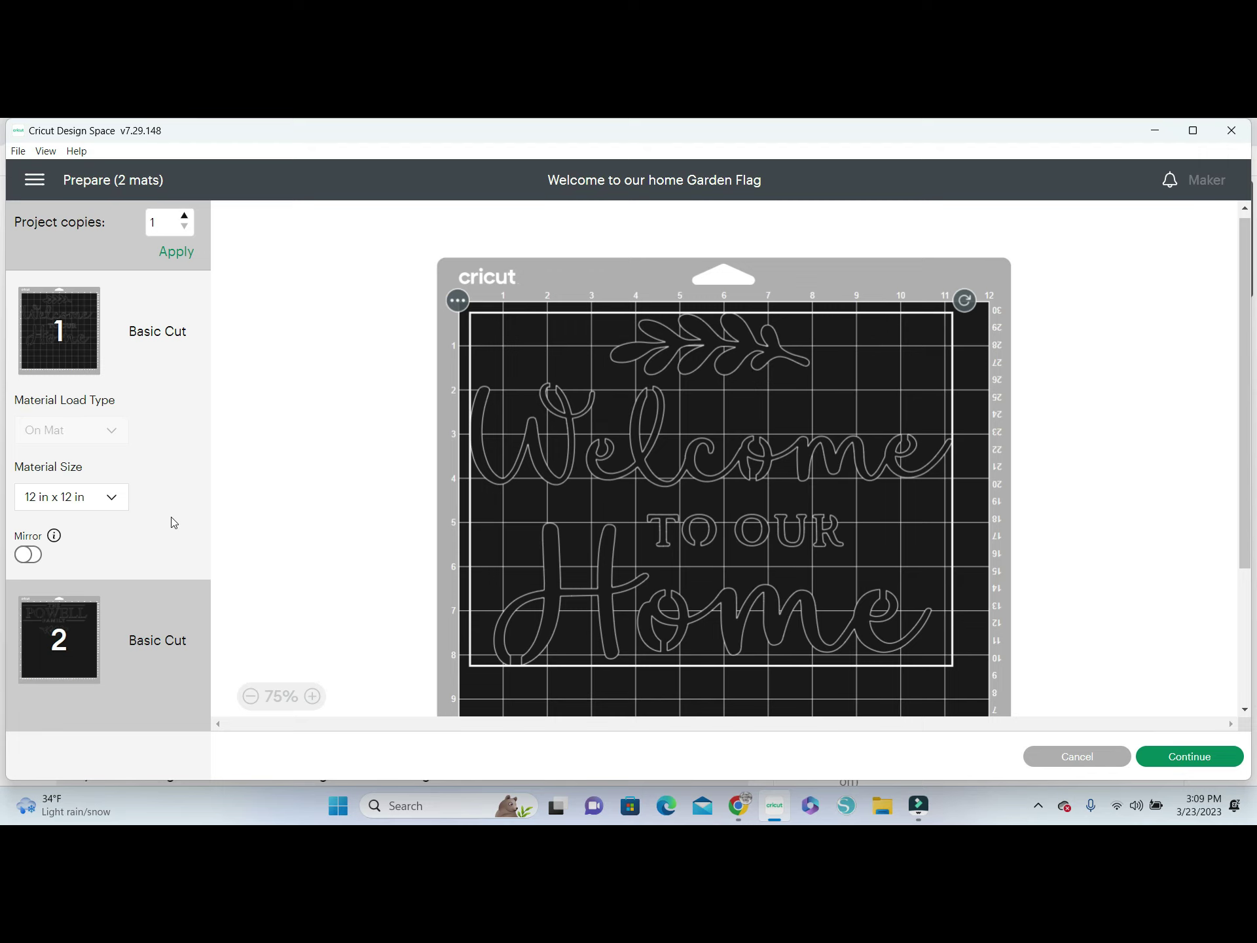
click(87, 618)
click(72, 350)
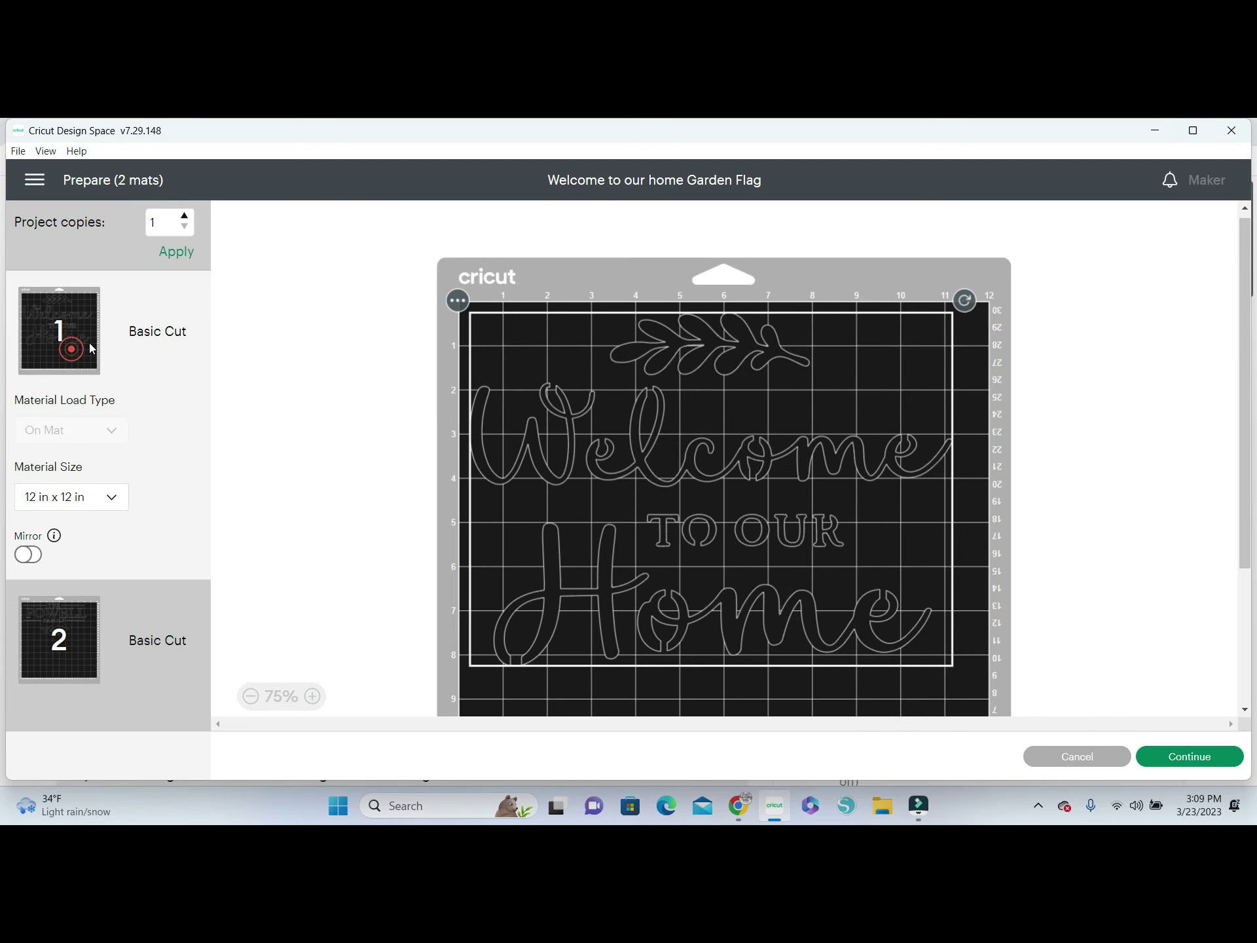
click(1218, 758)
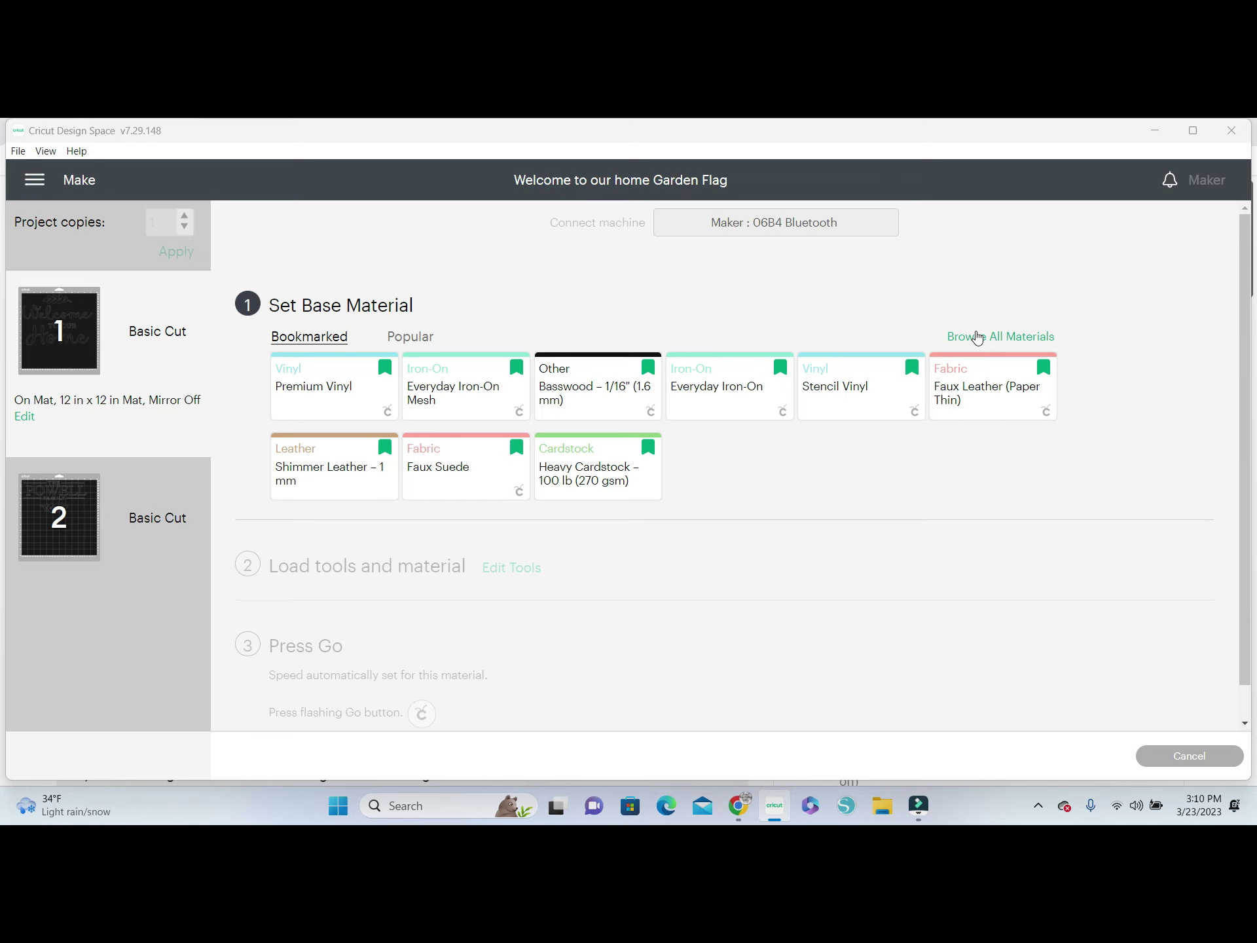
Browse All Materials and scroll past Art Board and Iron-On to the paper materials
click(976, 337)
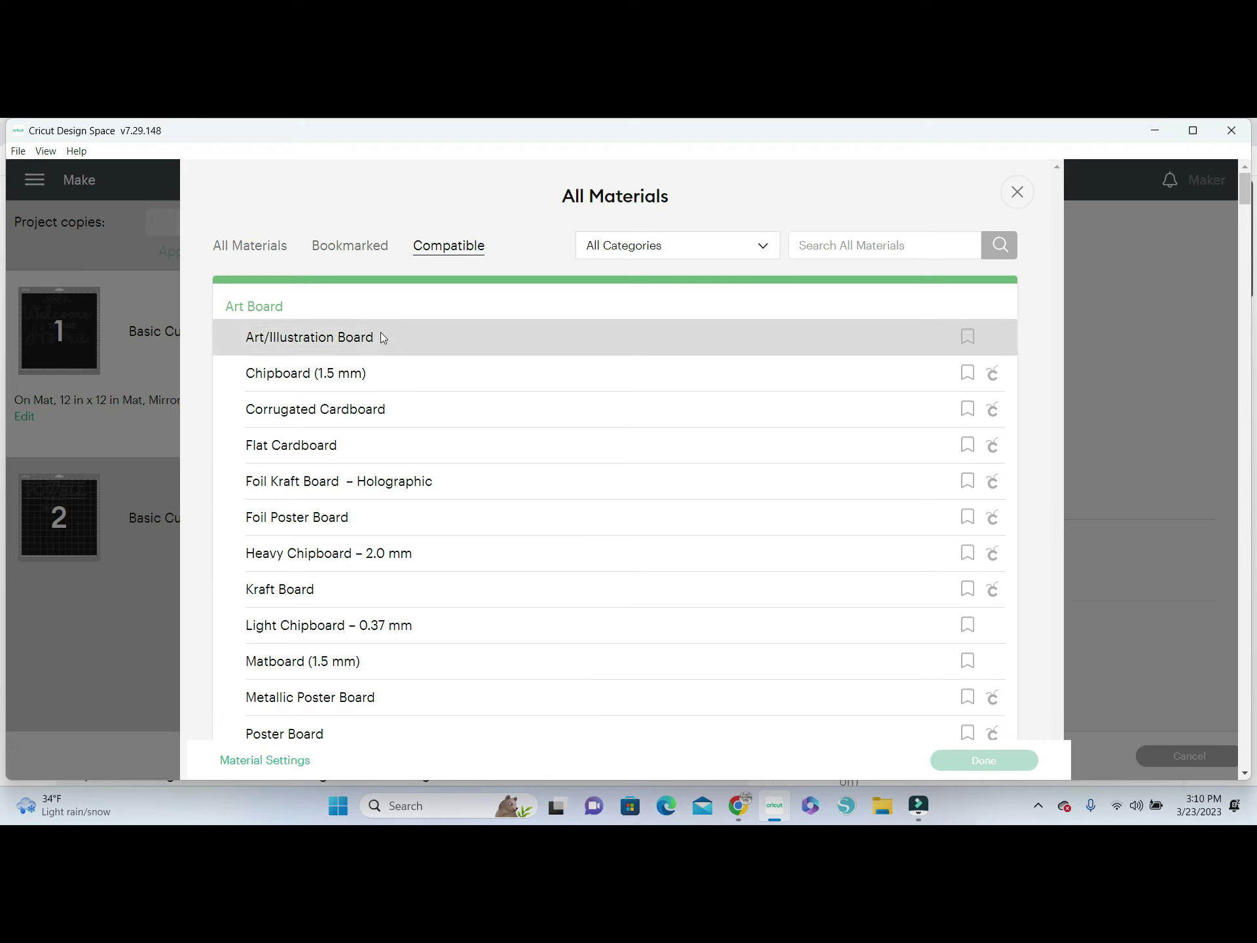
scroll(415, 483, down, 10)
scroll(415, 482, down, 20)
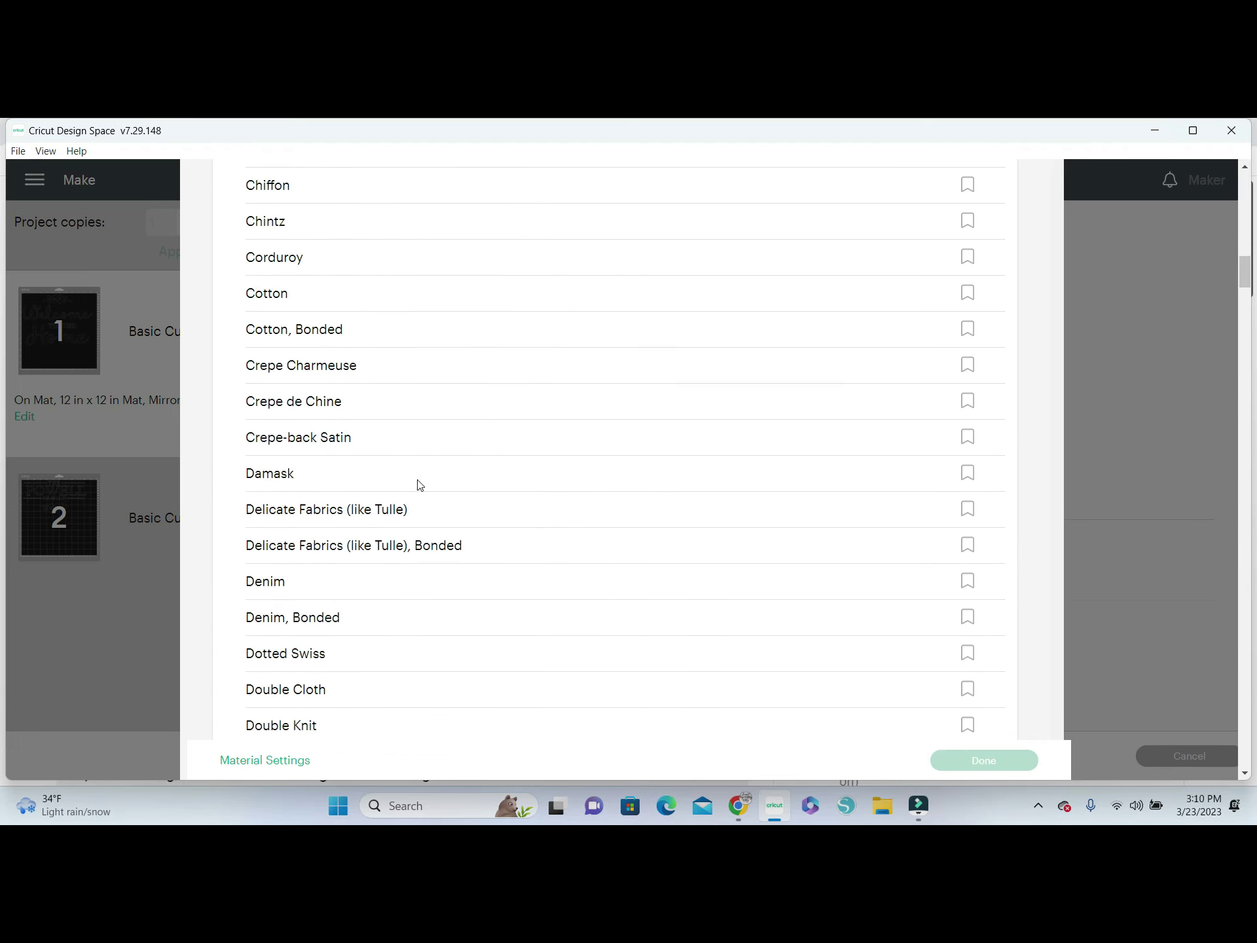
scroll(419, 484, down, 20)
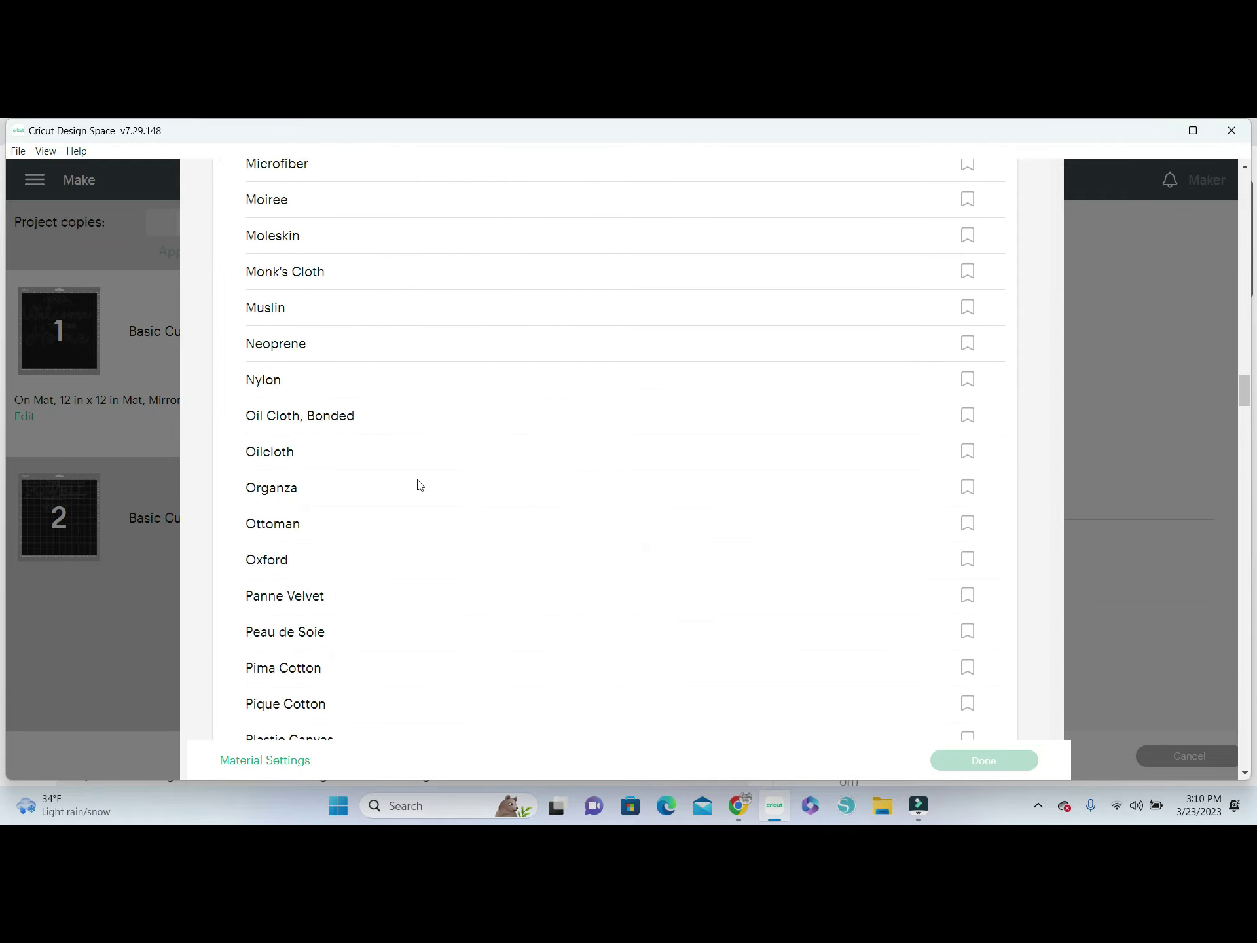
scroll(419, 484, down, 20)
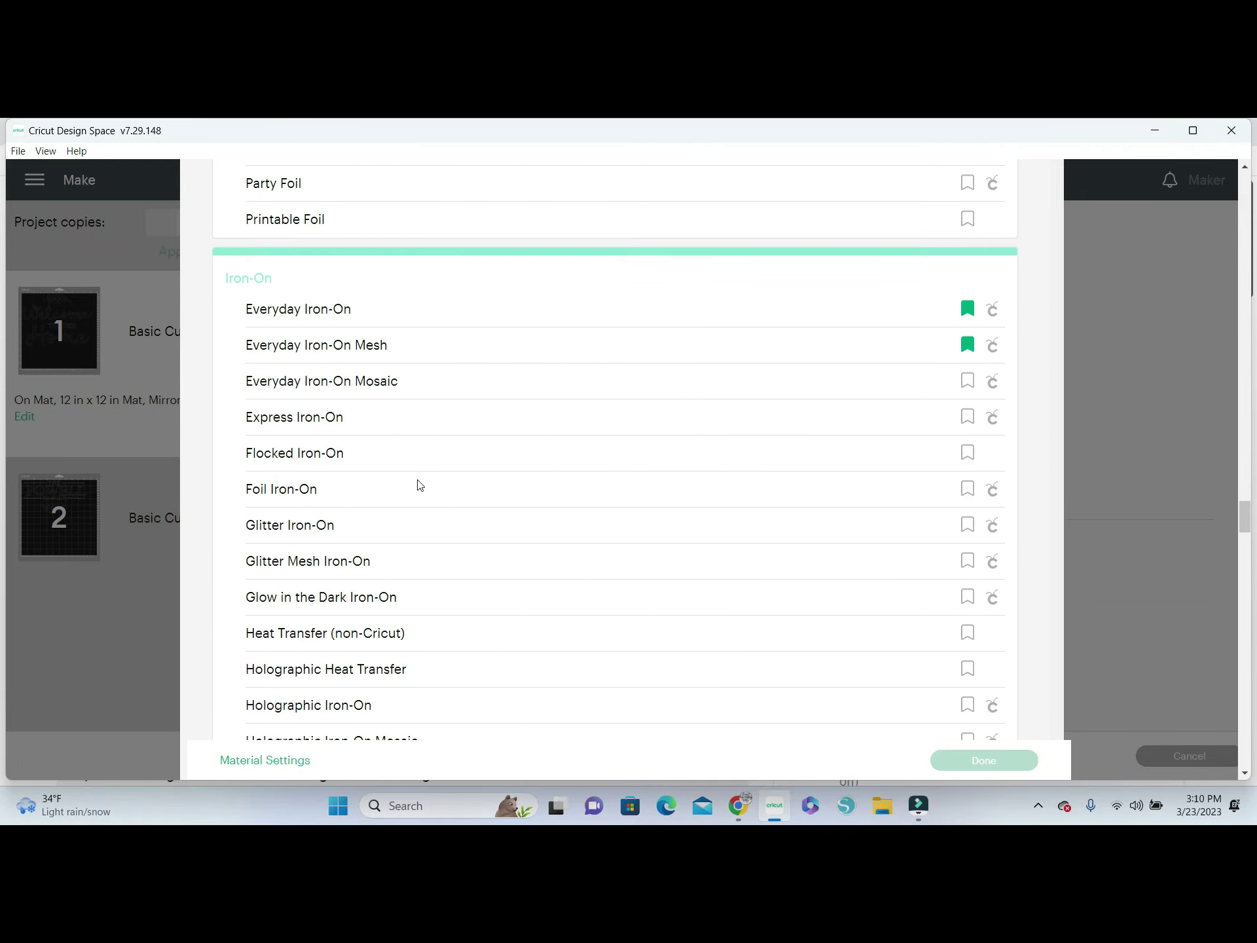
scroll(420, 484, down, 12)
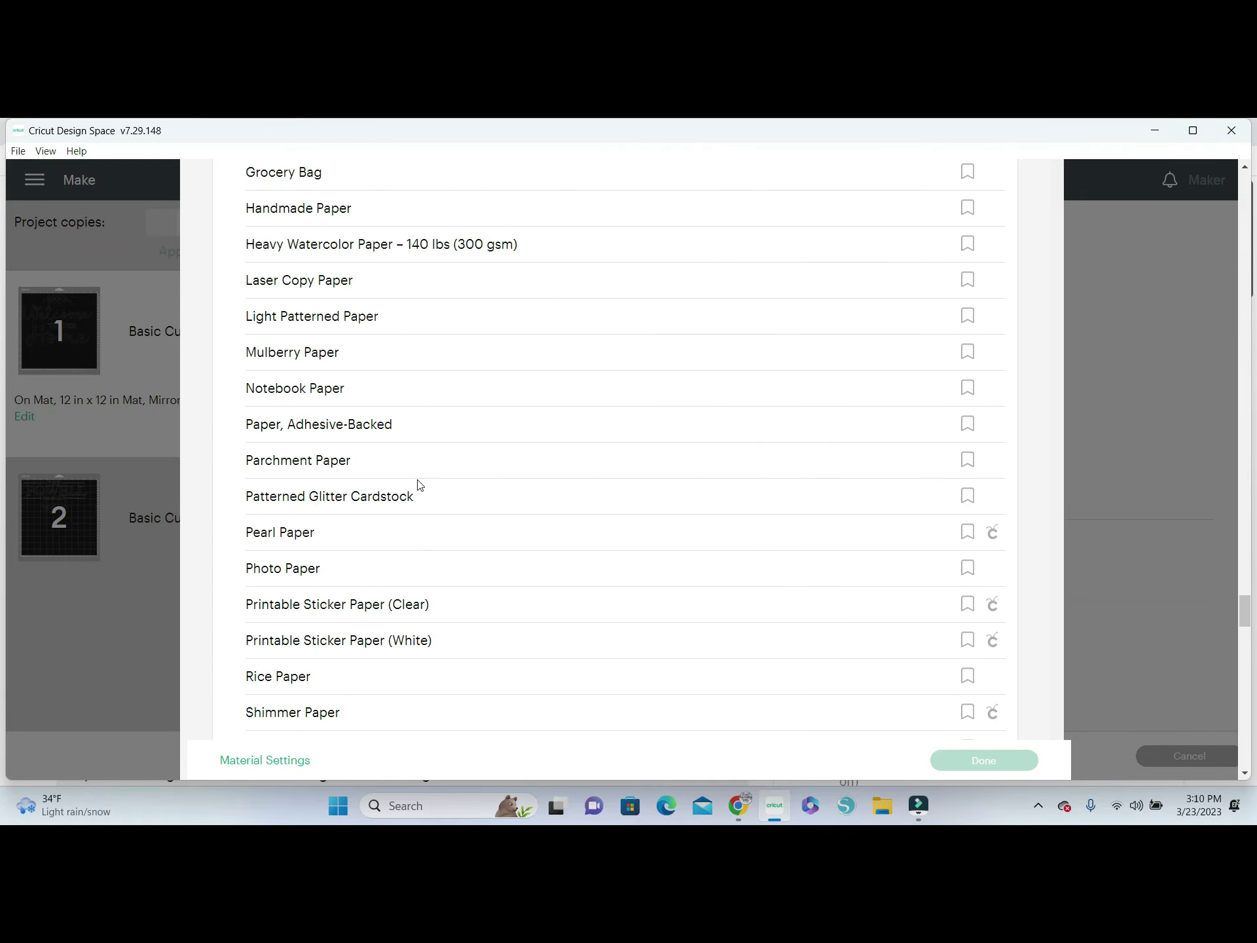
Open the custom material settings and scroll their cut pressure, multi-cut and blade values down to Ziberline
click(269, 761)
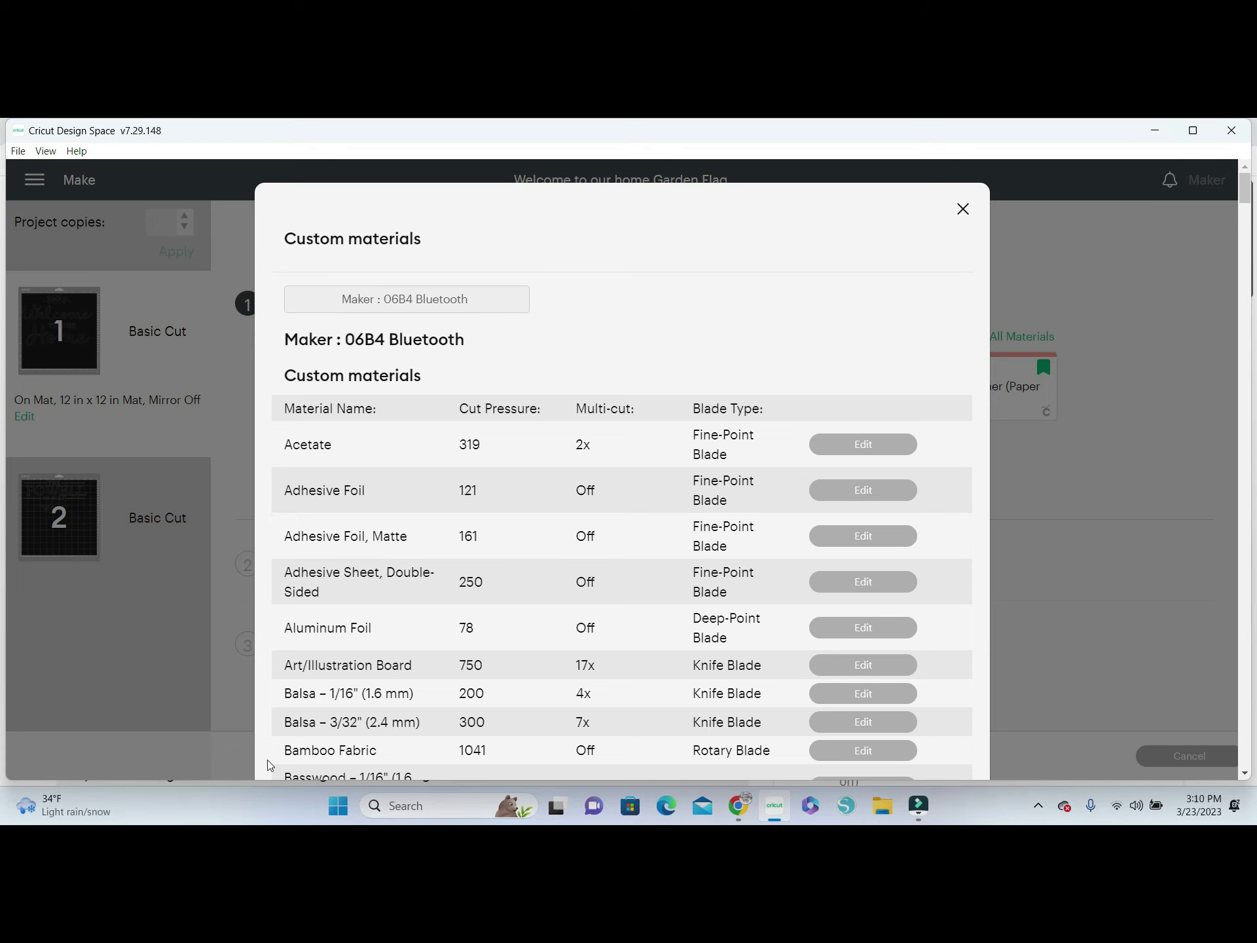
scroll(404, 643, down, 10)
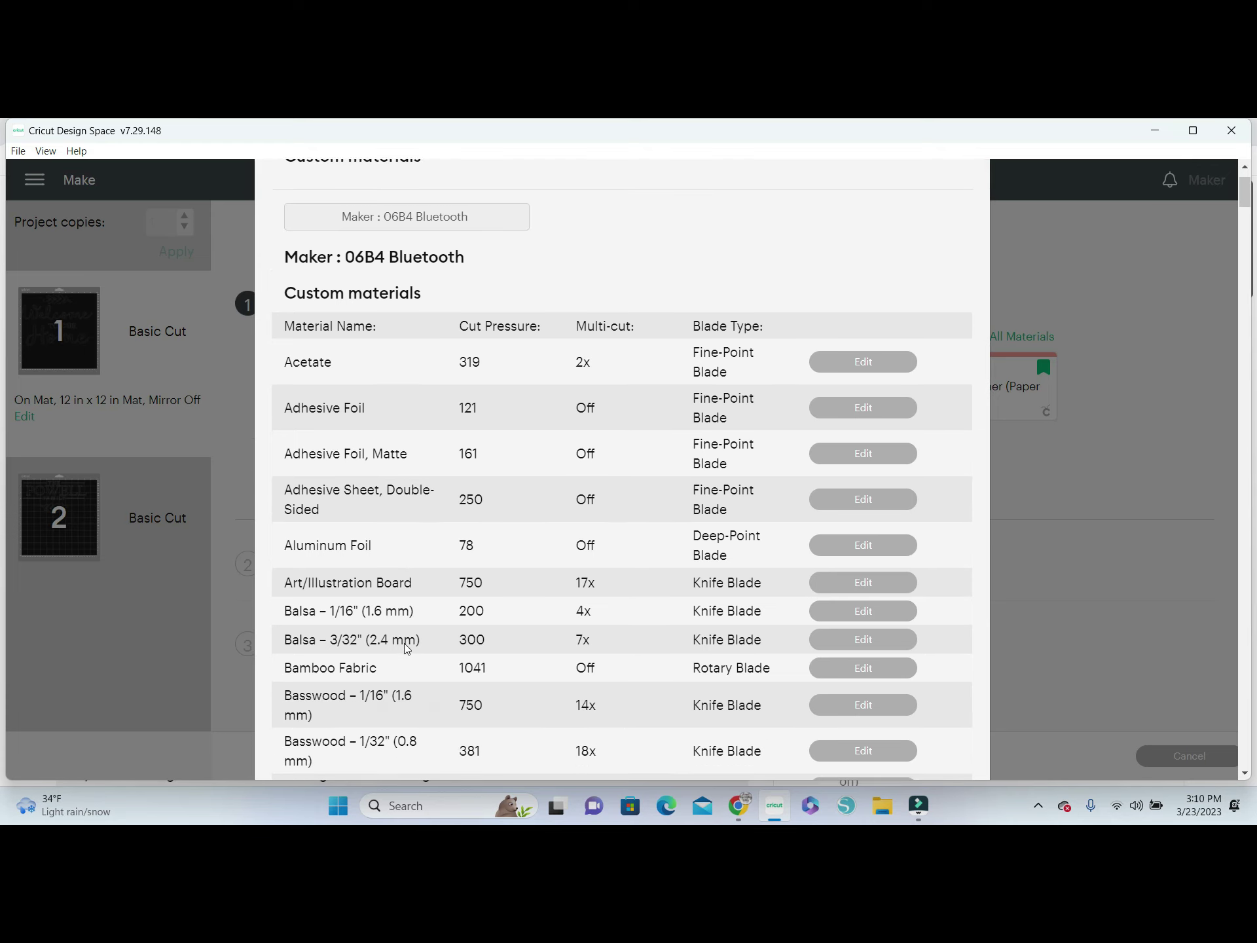
scroll(403, 643, down, 15)
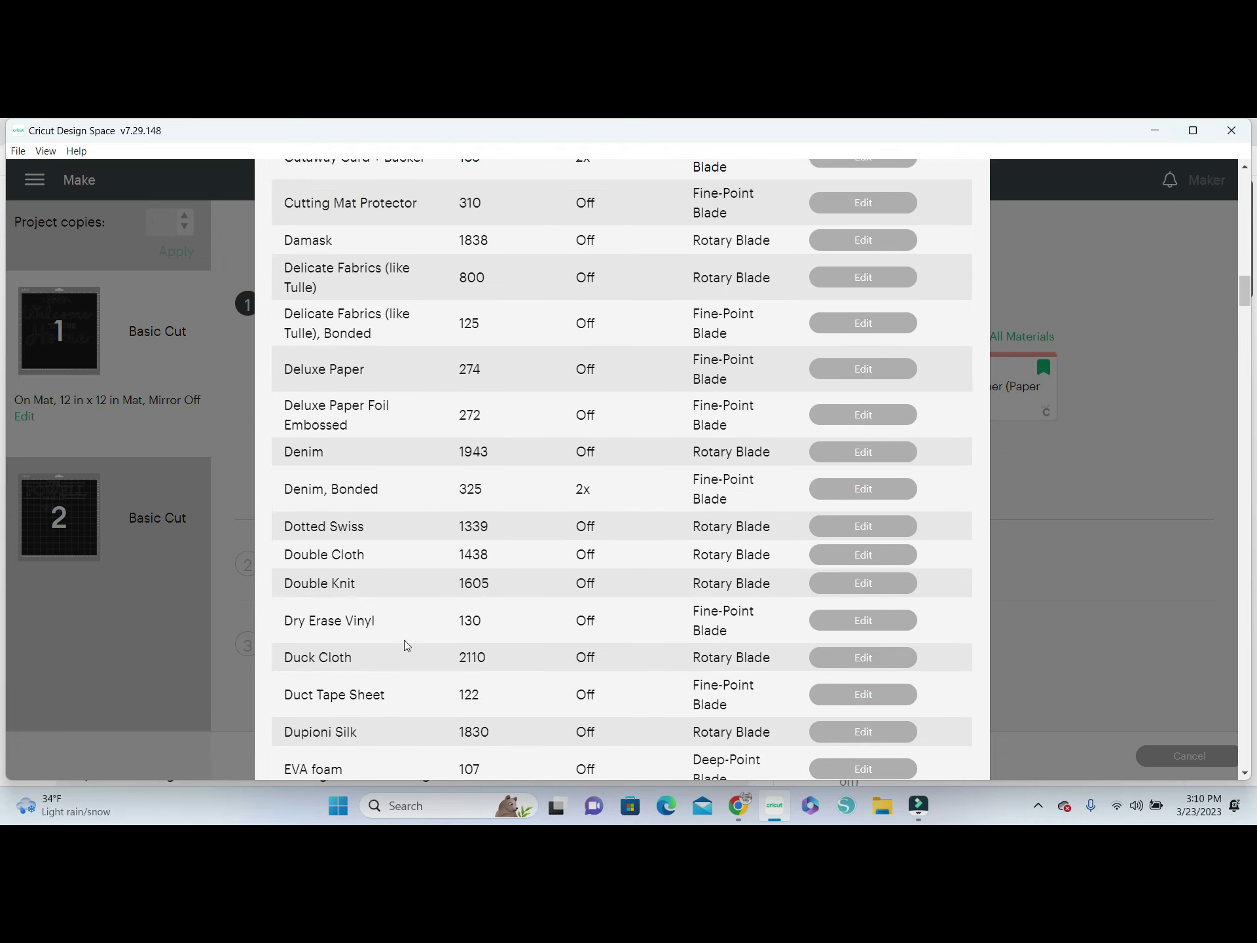
scroll(500, 527, up, 2)
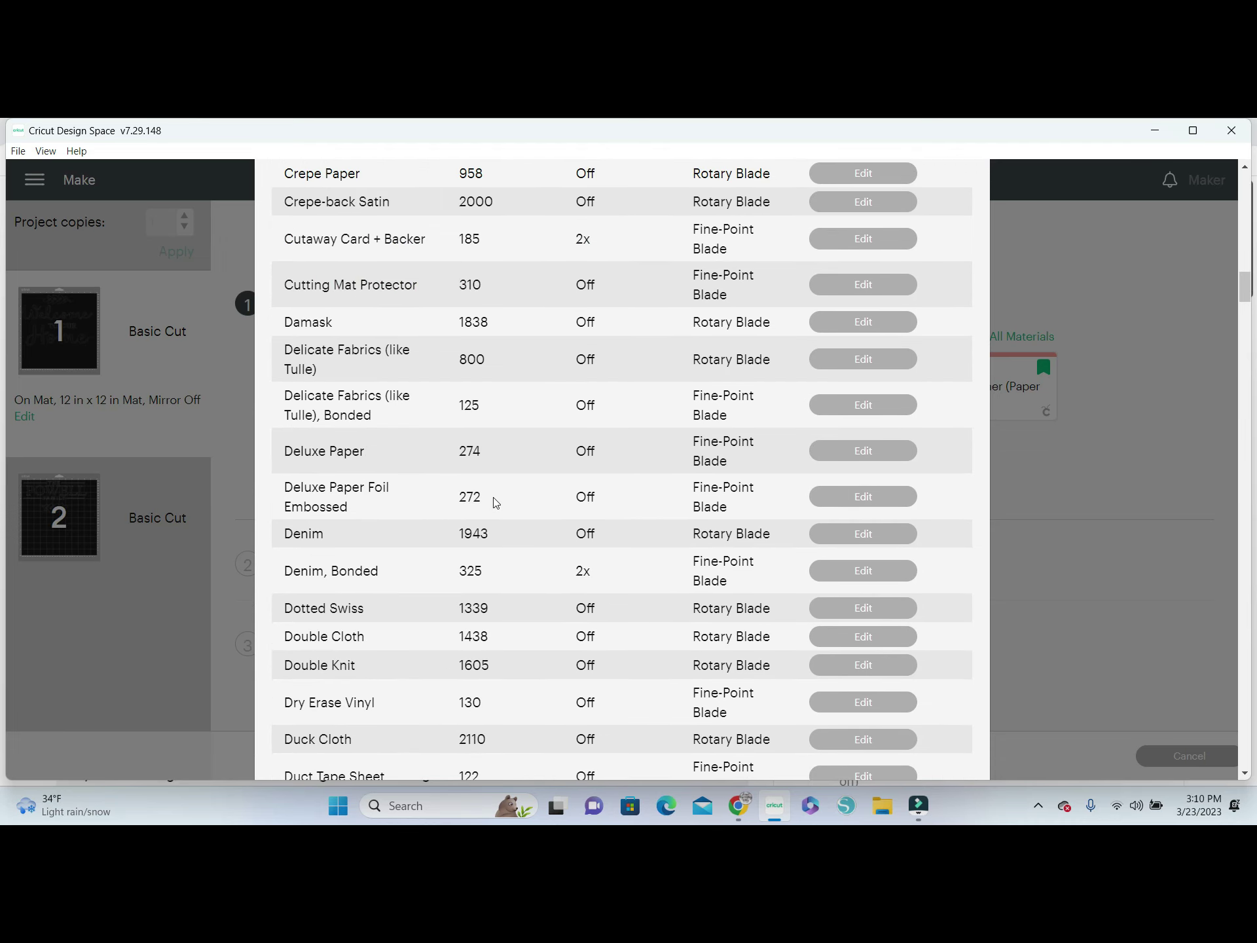
scroll(496, 502, up, 1)
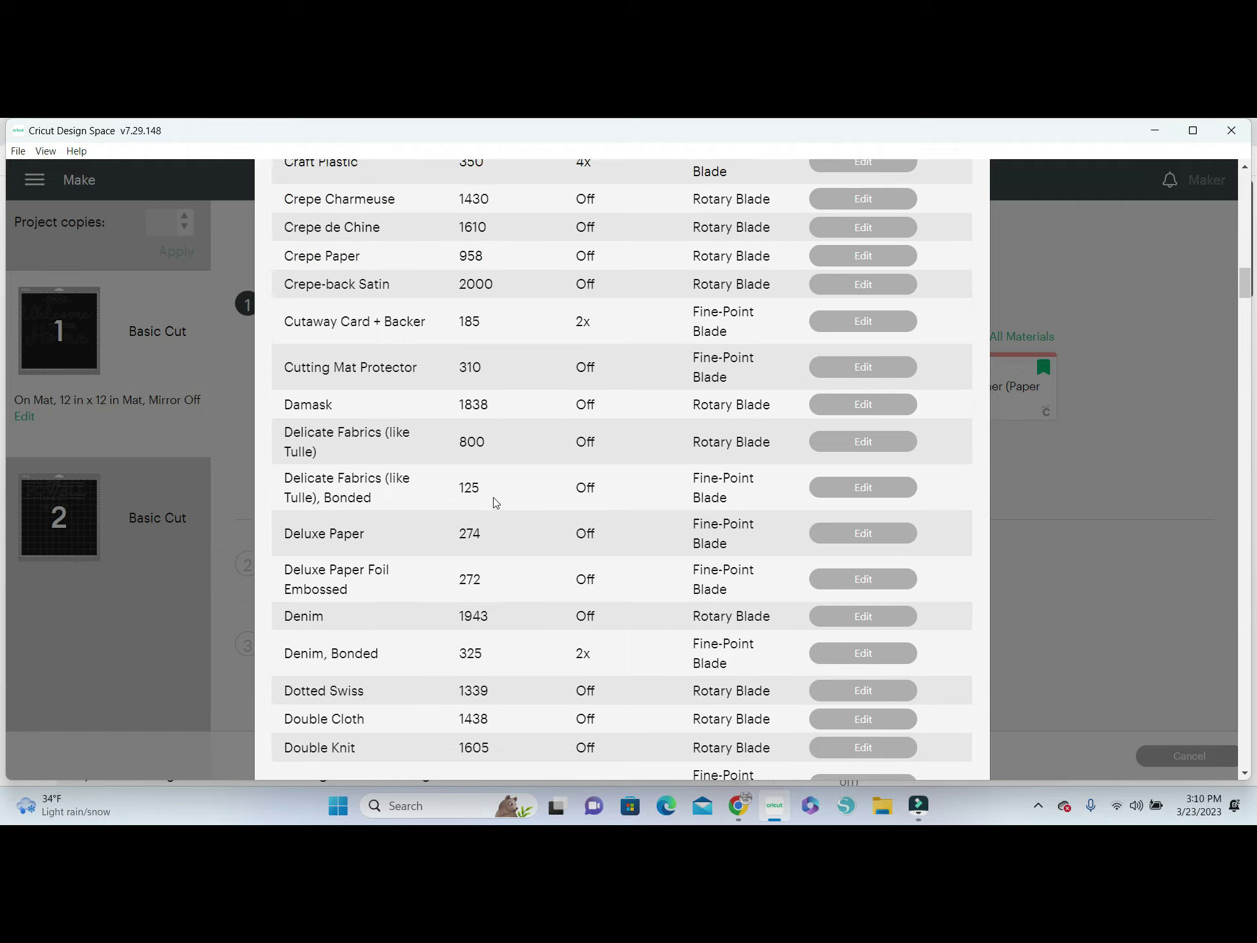
scroll(495, 502, up, 1)
scroll(495, 502, up, 2)
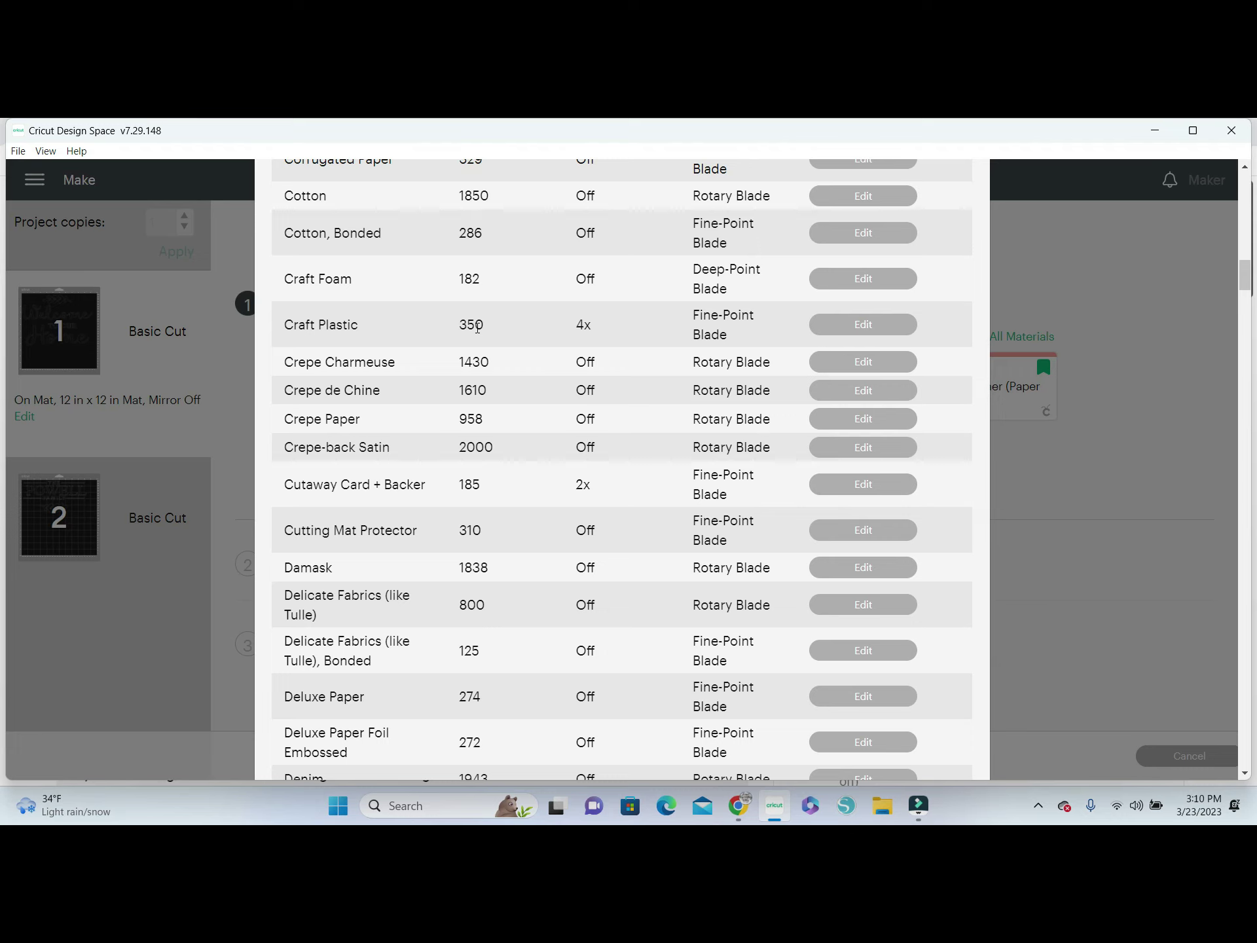
scroll(478, 327, up, 5)
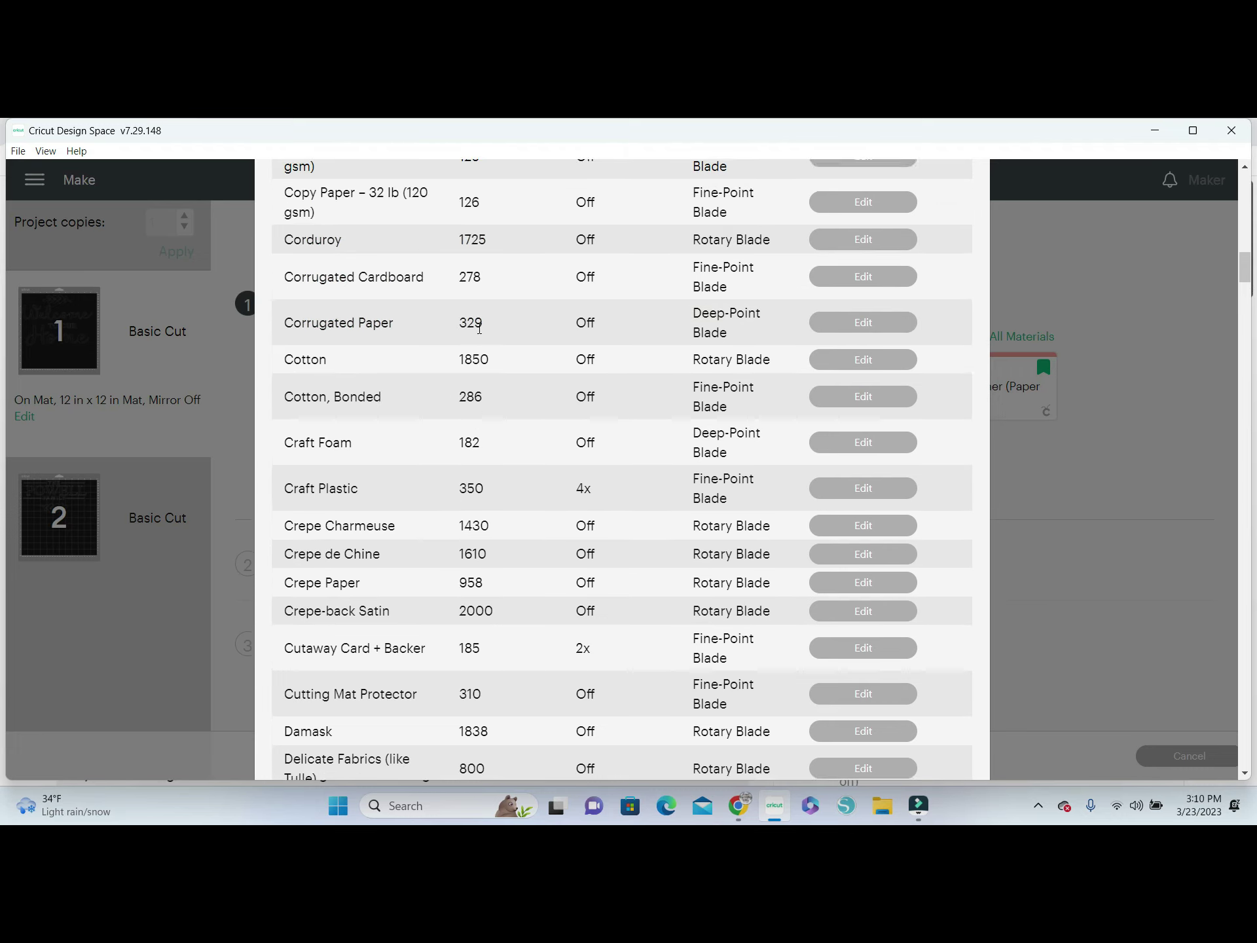
scroll(479, 327, down, 2)
scroll(510, 510, down, 20)
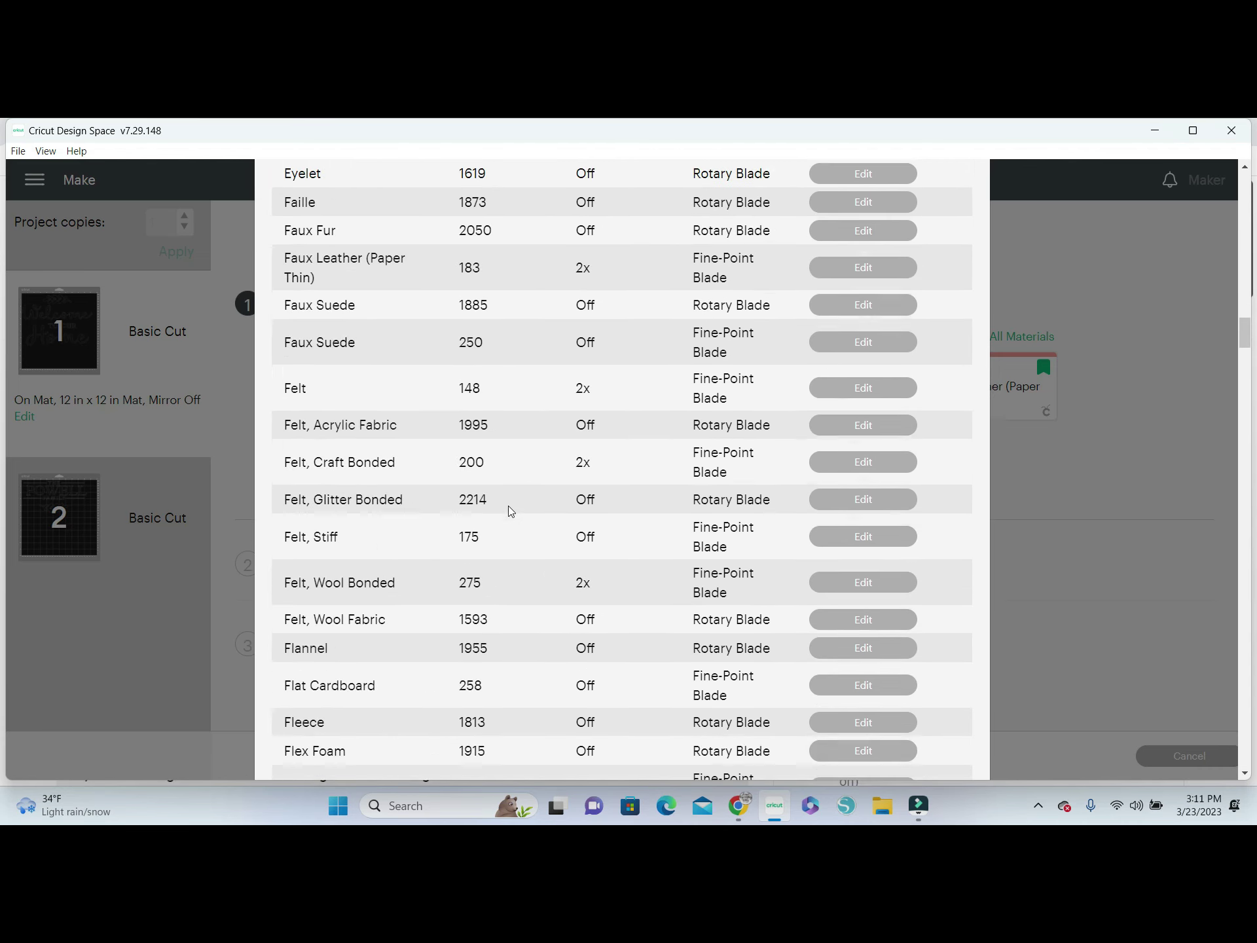
scroll(509, 506, down, 20)
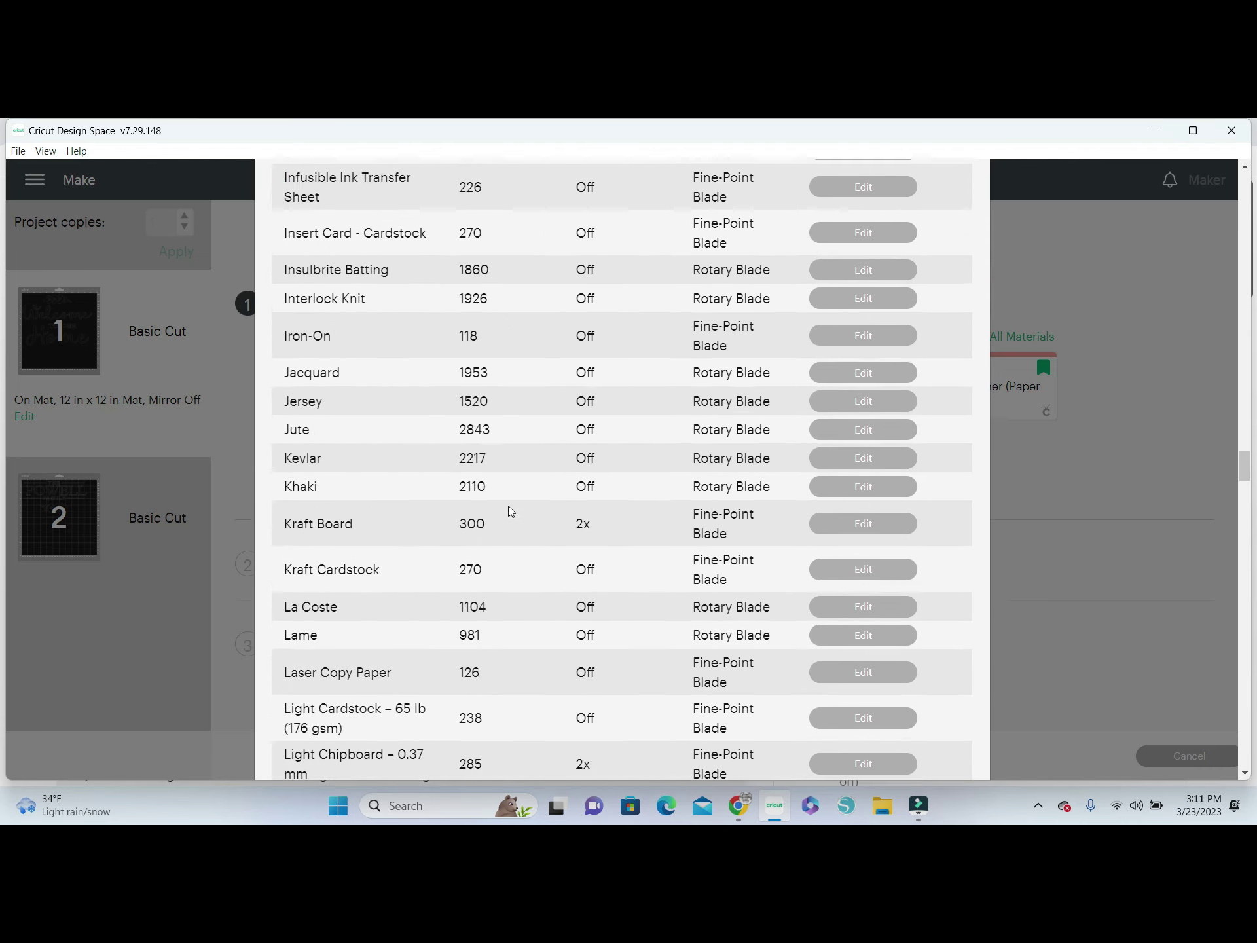
scroll(510, 510, down, 20)
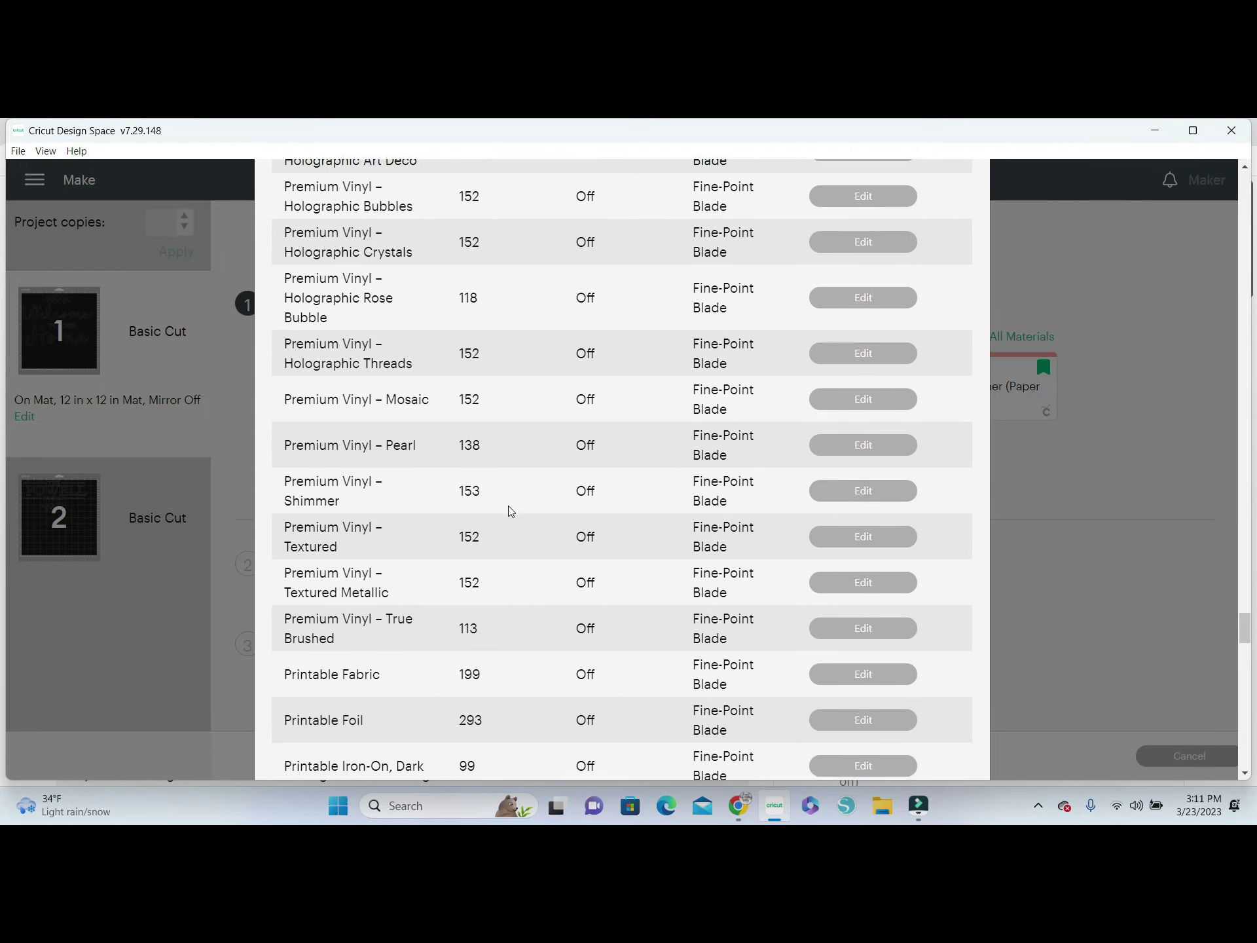
scroll(510, 510, down, 20)
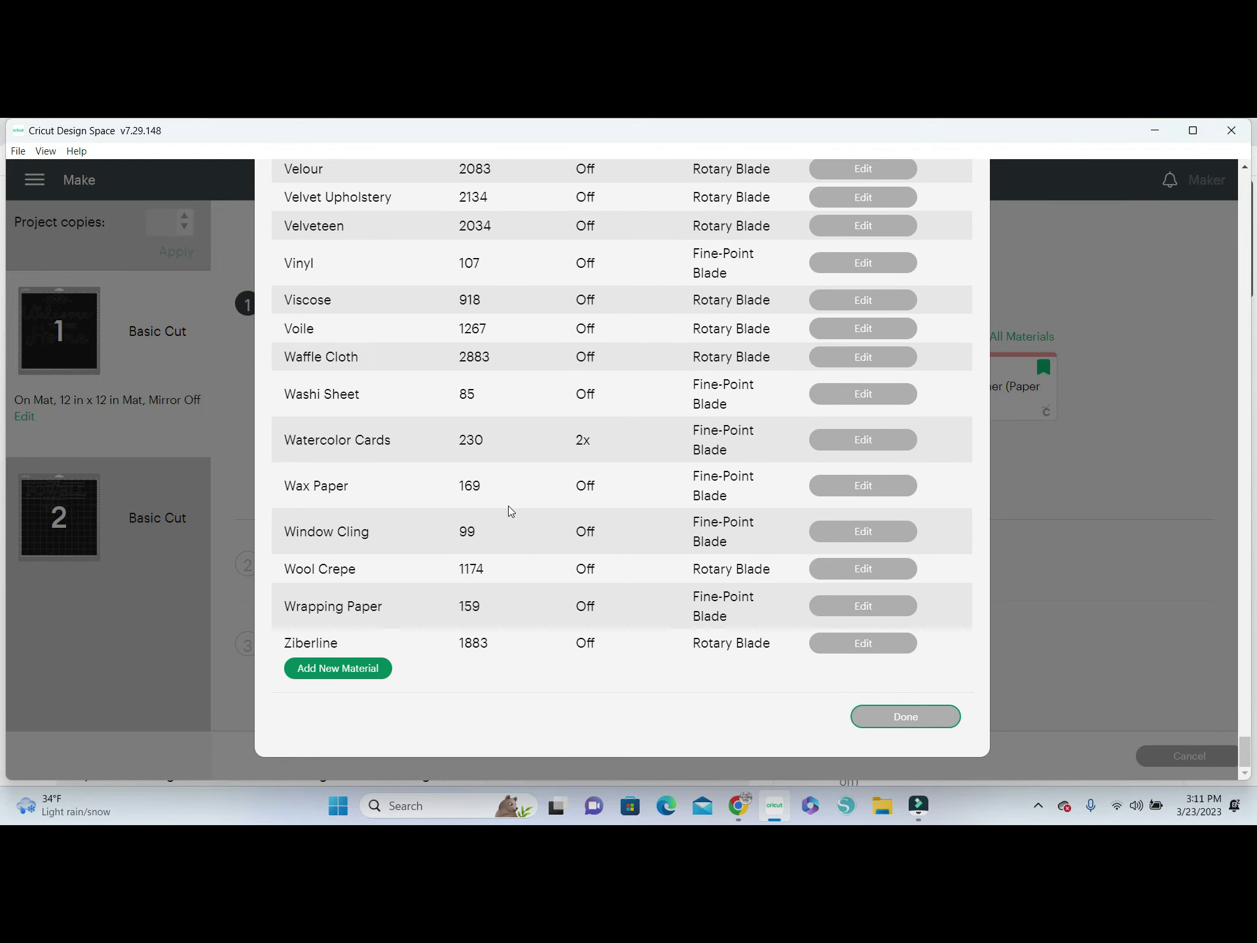
click(368, 678)
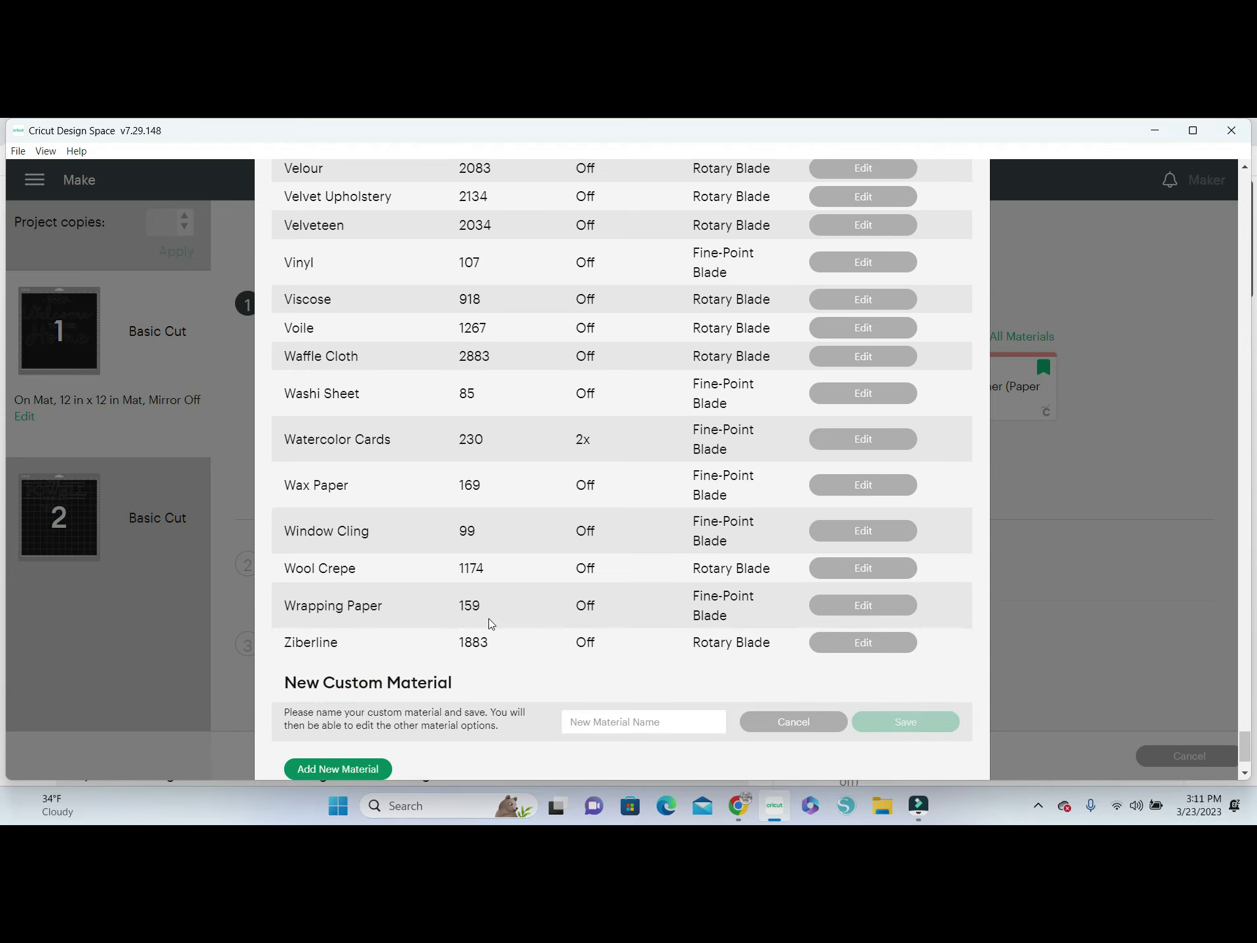
scroll(487, 675, down, 2)
click(614, 630)
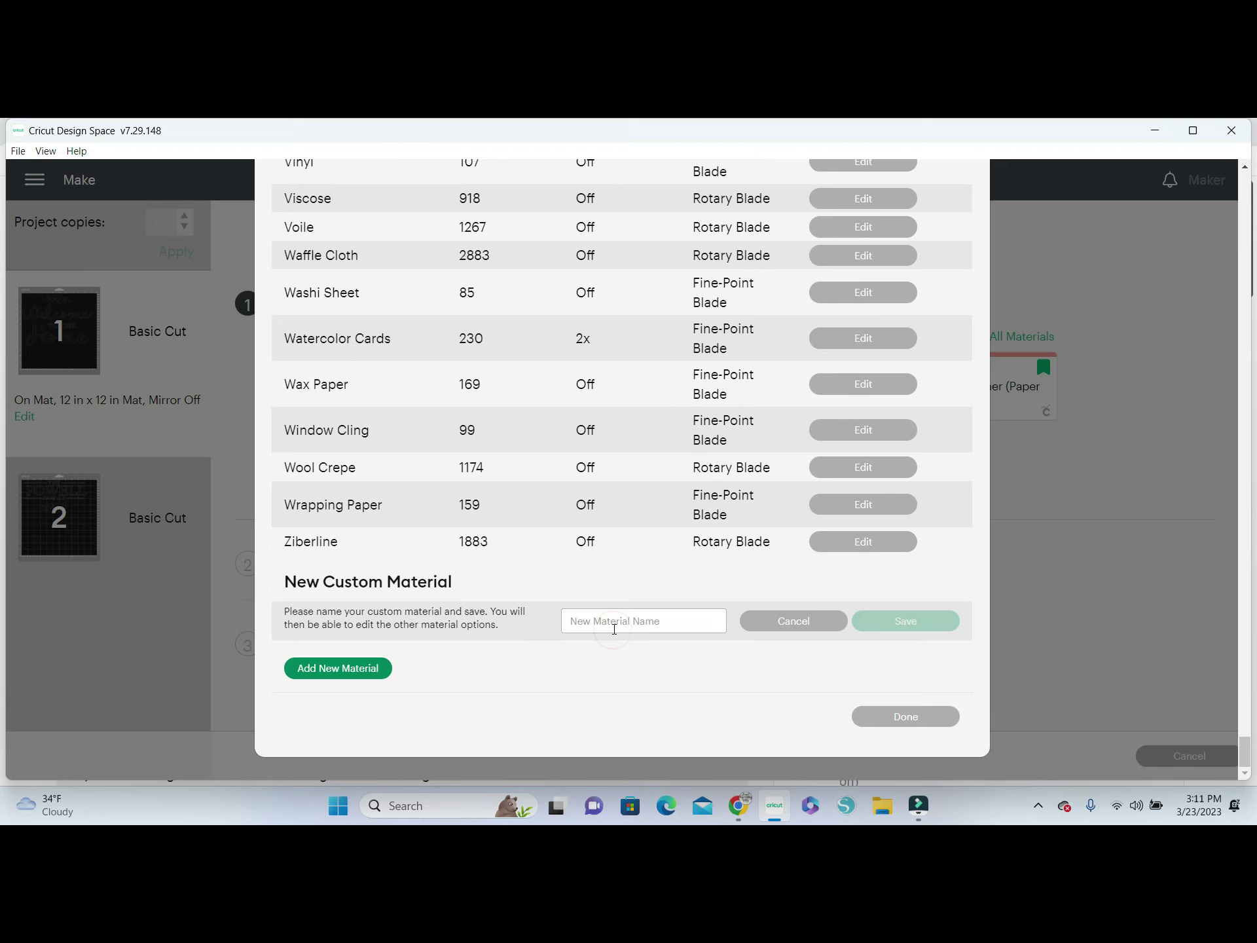
text(C)
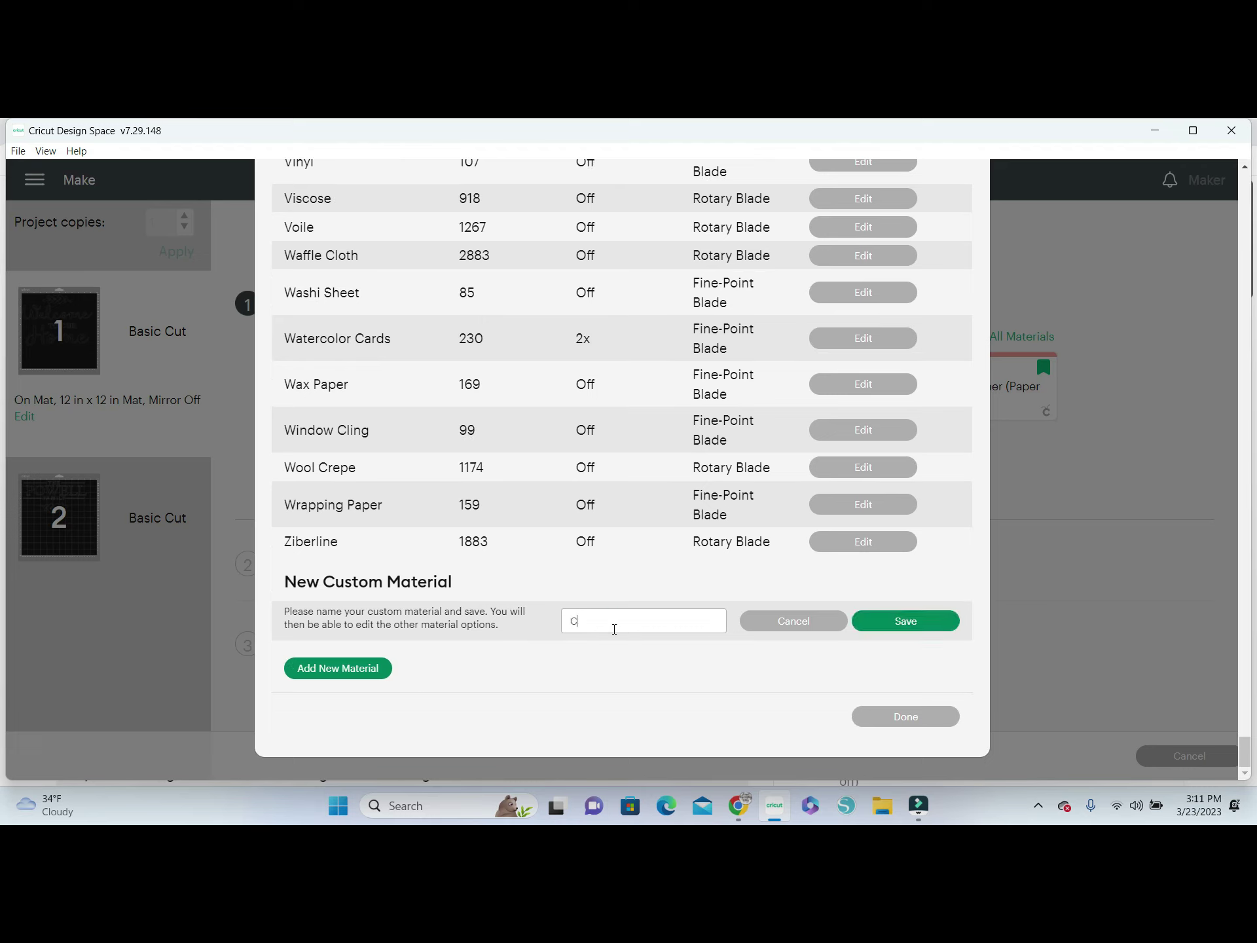
text(raft Plastic)
triple_click(699, 626)
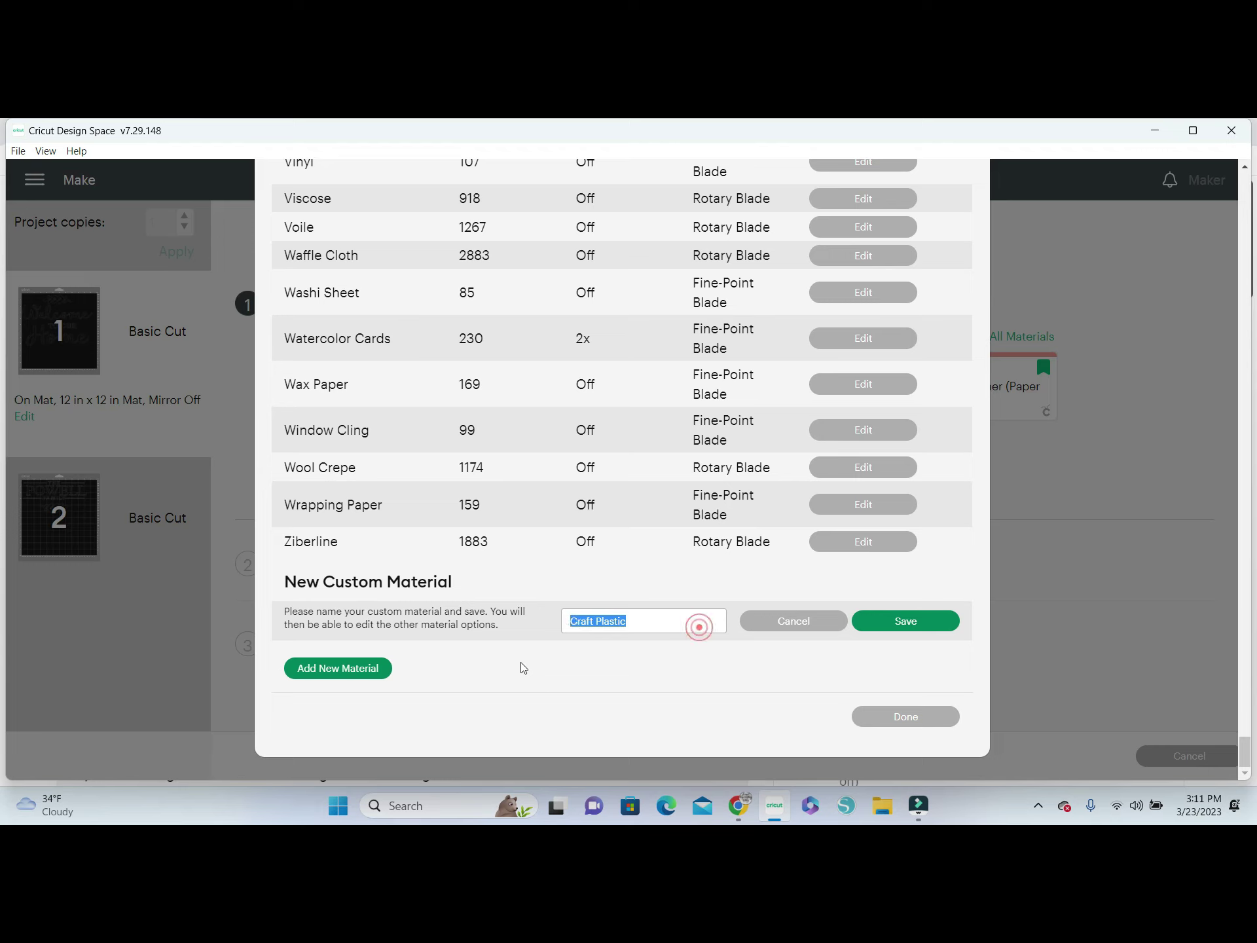
key(BackSpace)
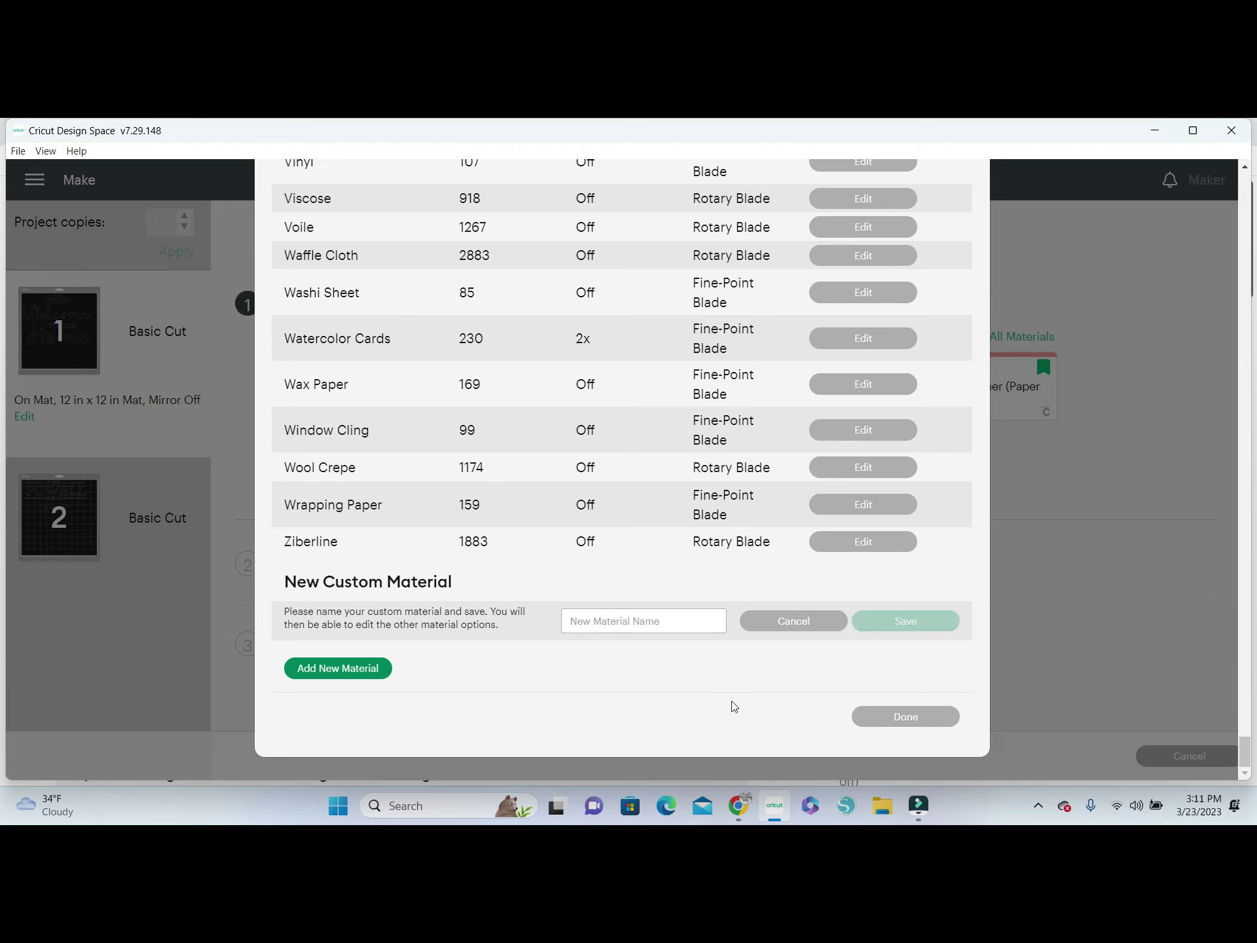
scroll(732, 701, up, 9)
scroll(732, 701, up, 20)
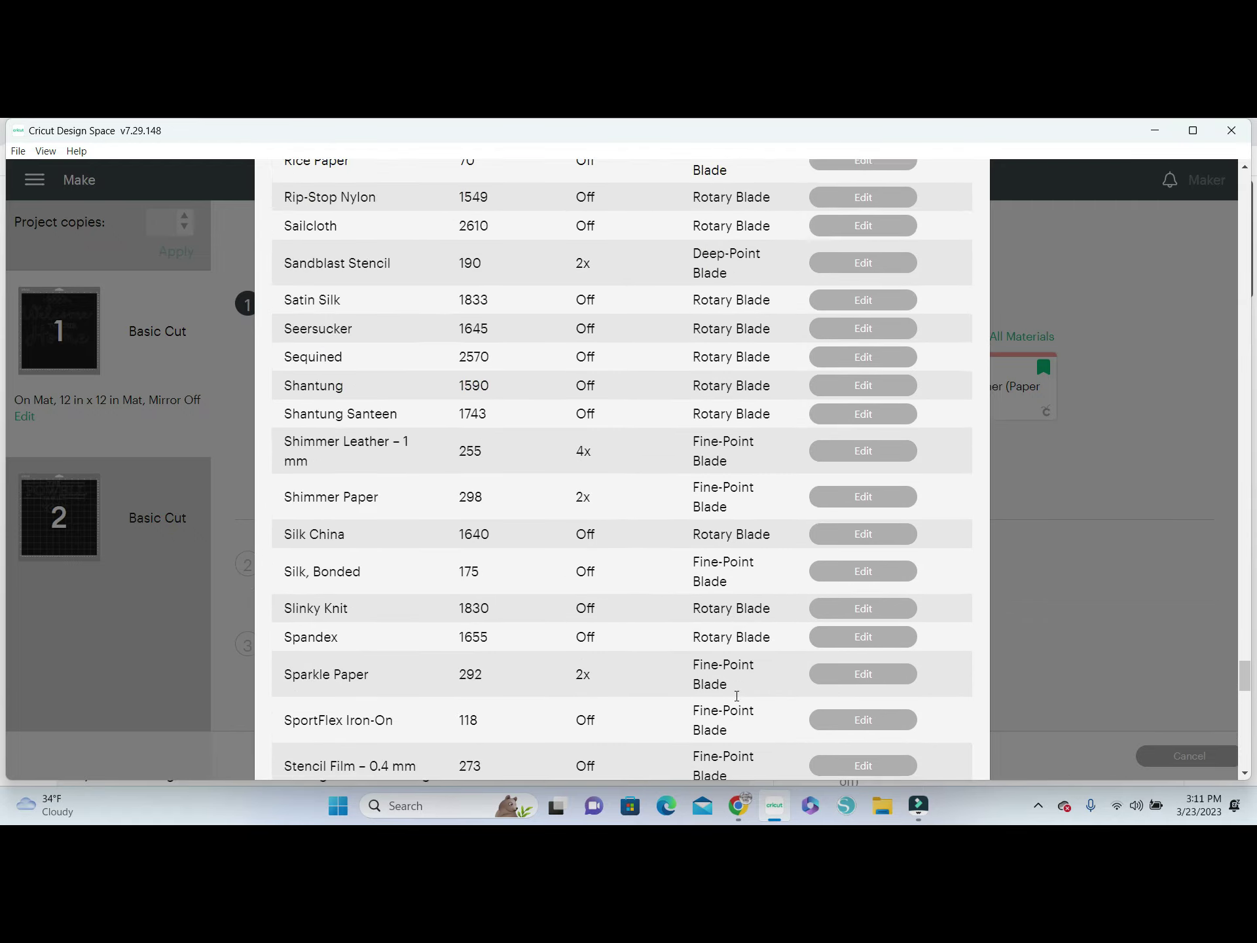
scroll(744, 700, up, 20)
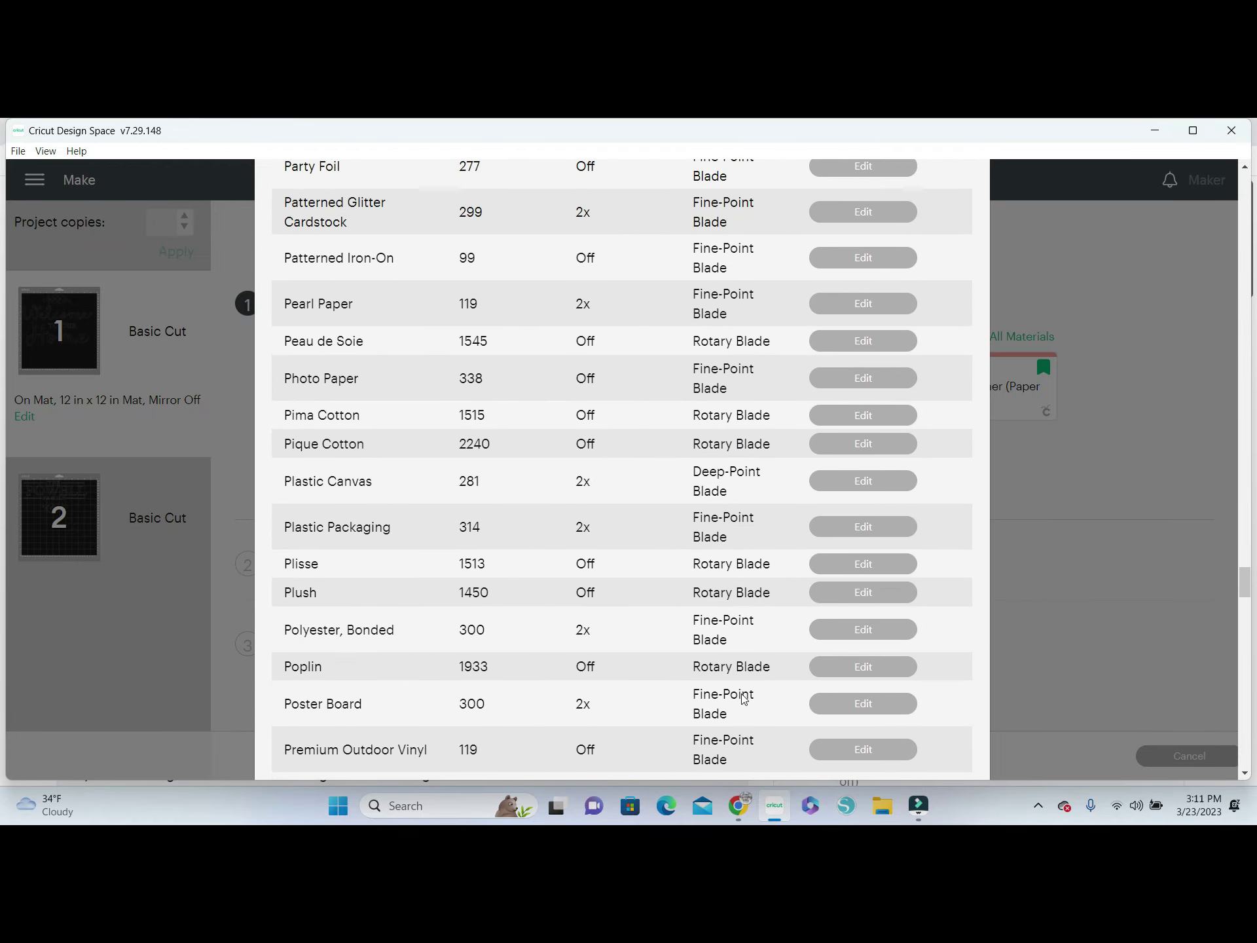
scroll(744, 699, up, 20)
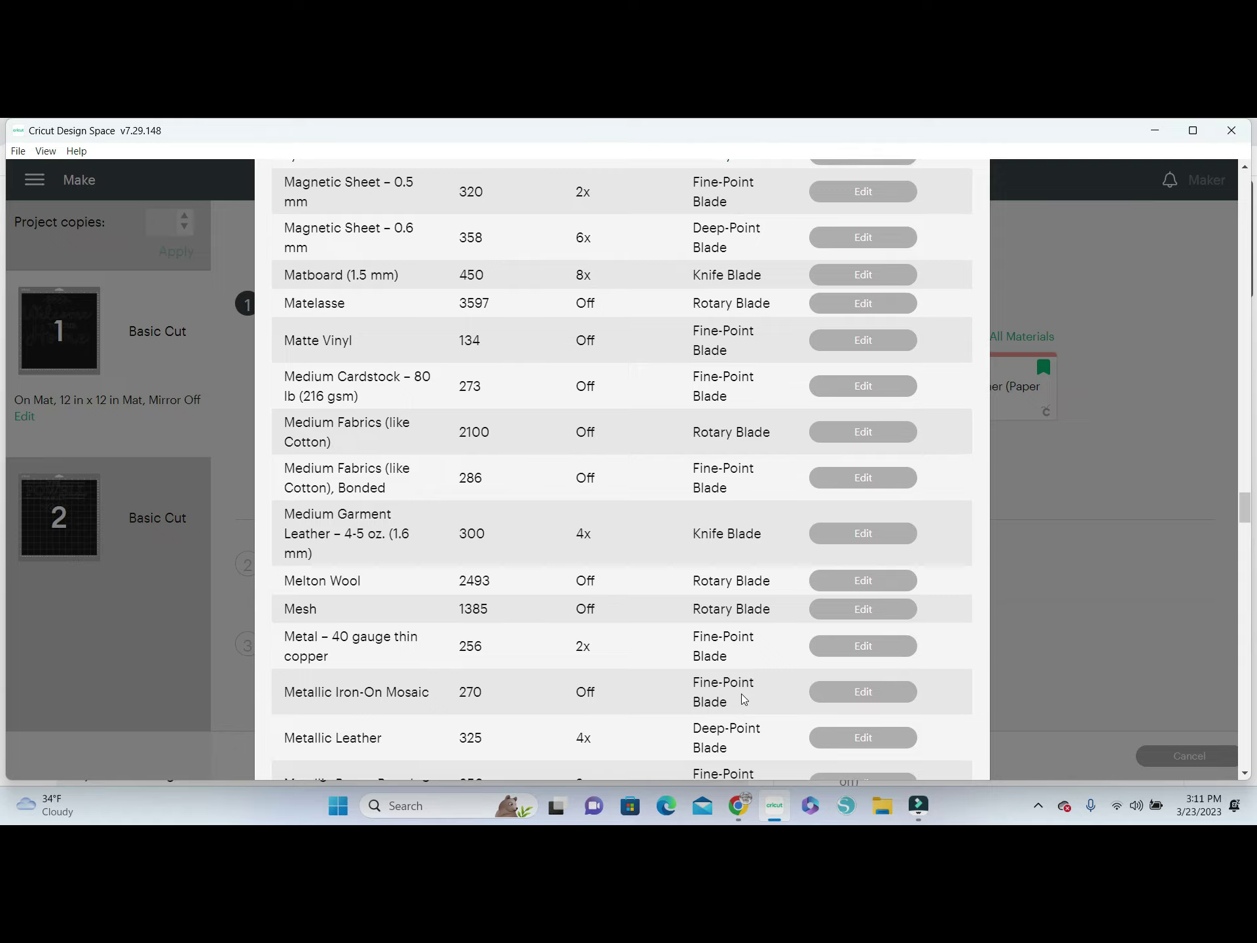
scroll(745, 692, up, 20)
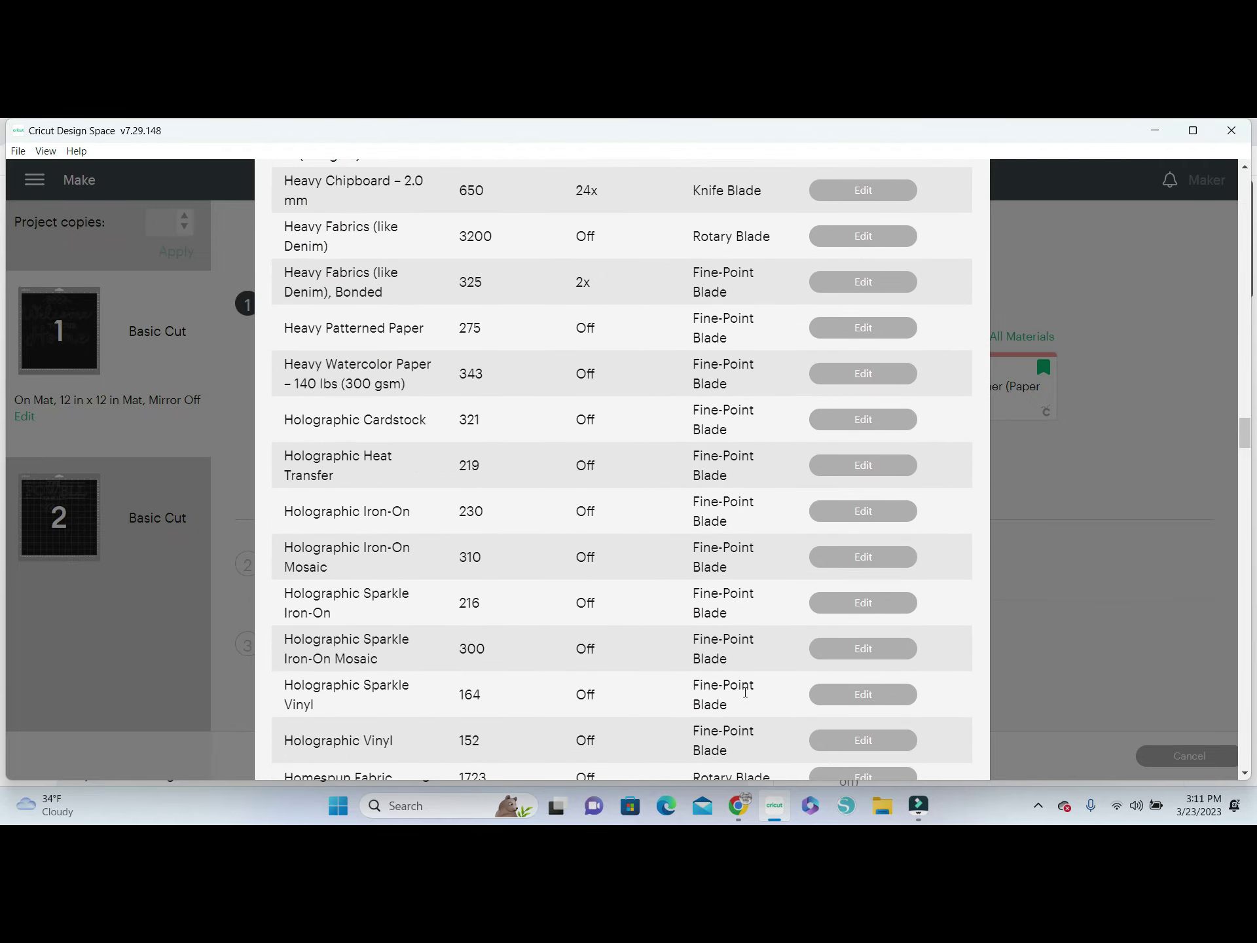
scroll(823, 630, up, 20)
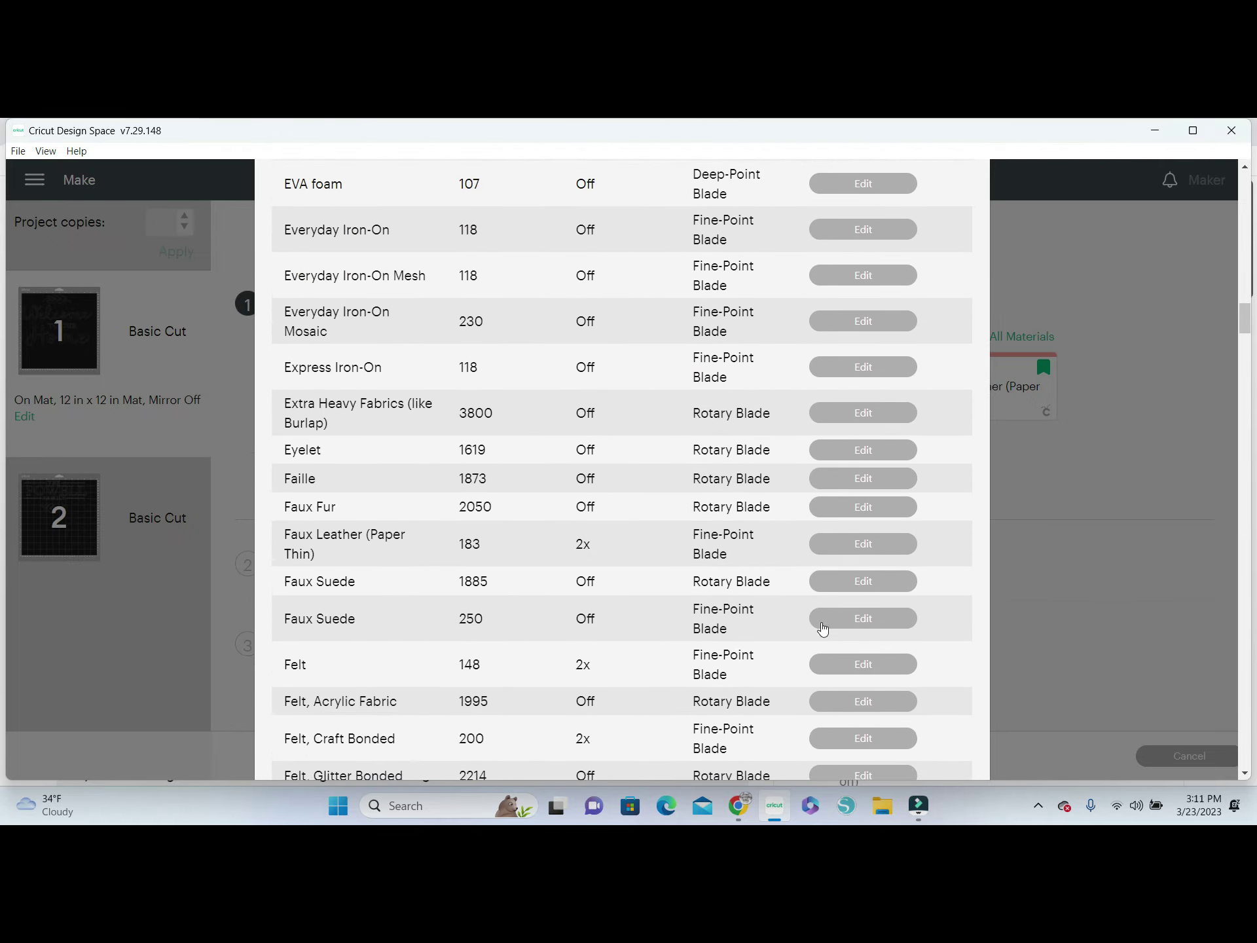
scroll(823, 630, up, 15)
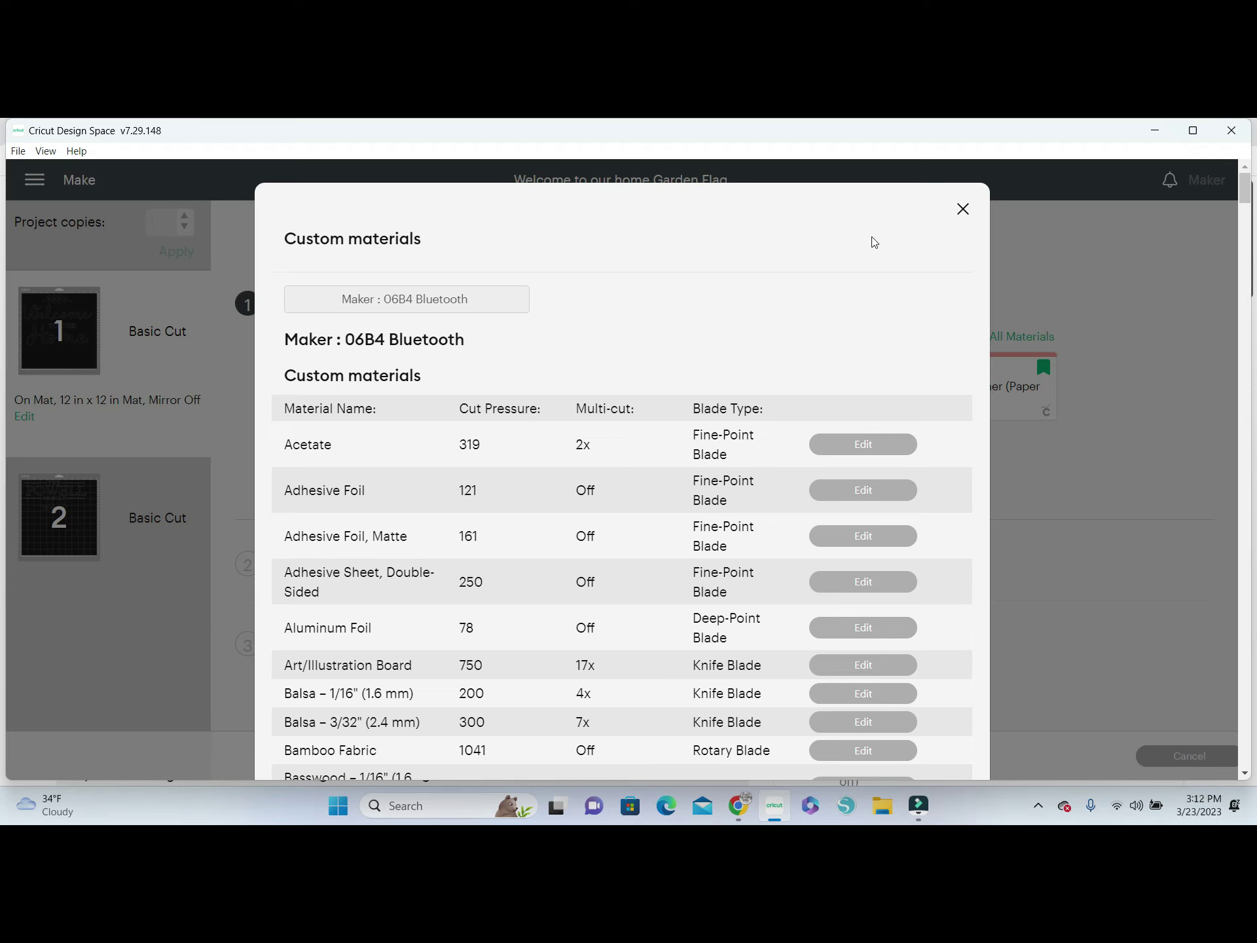
Close Custom materials, discarding the unsaved edits, and return to Browse All Materials
click(963, 210)
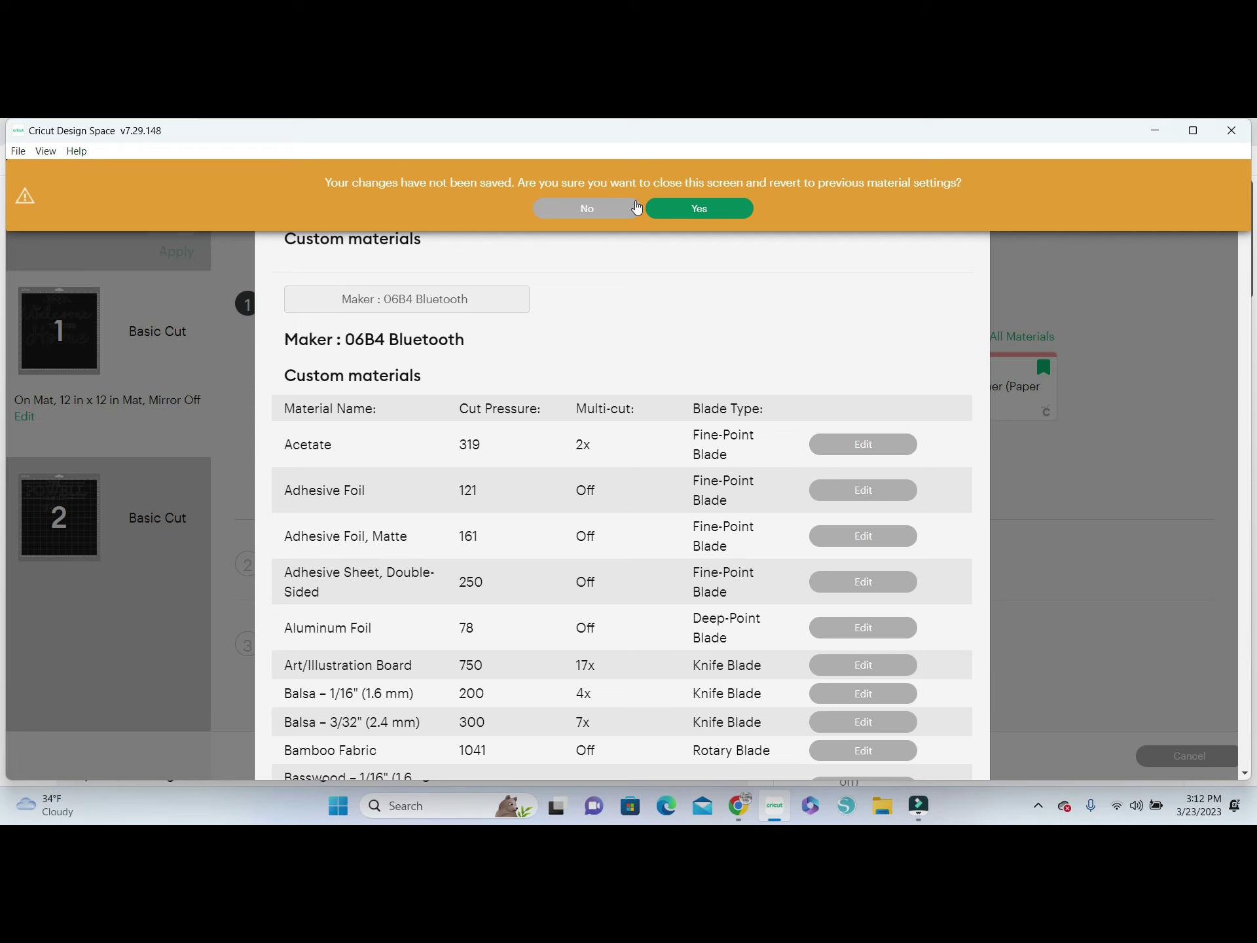
click(683, 207)
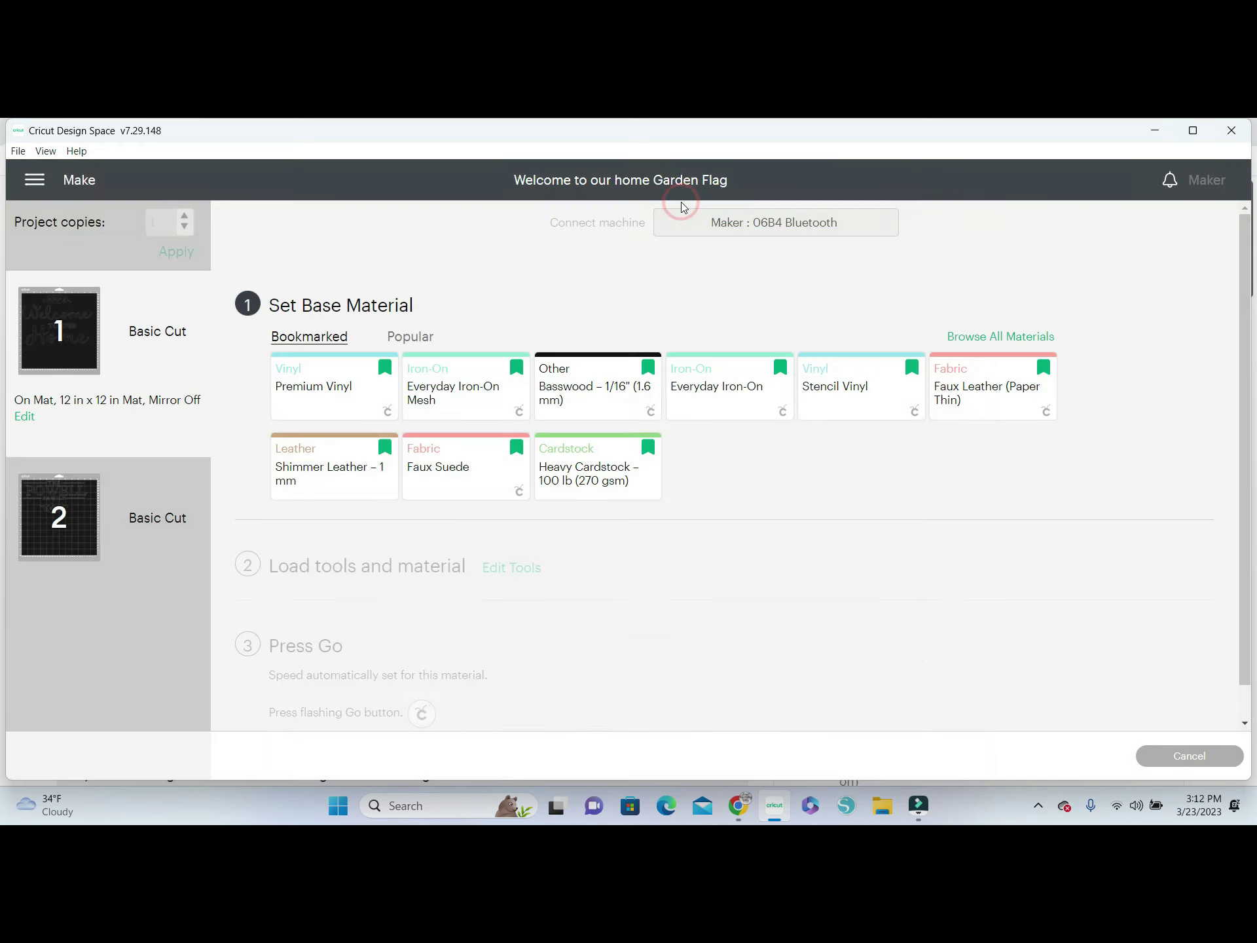
click(990, 340)
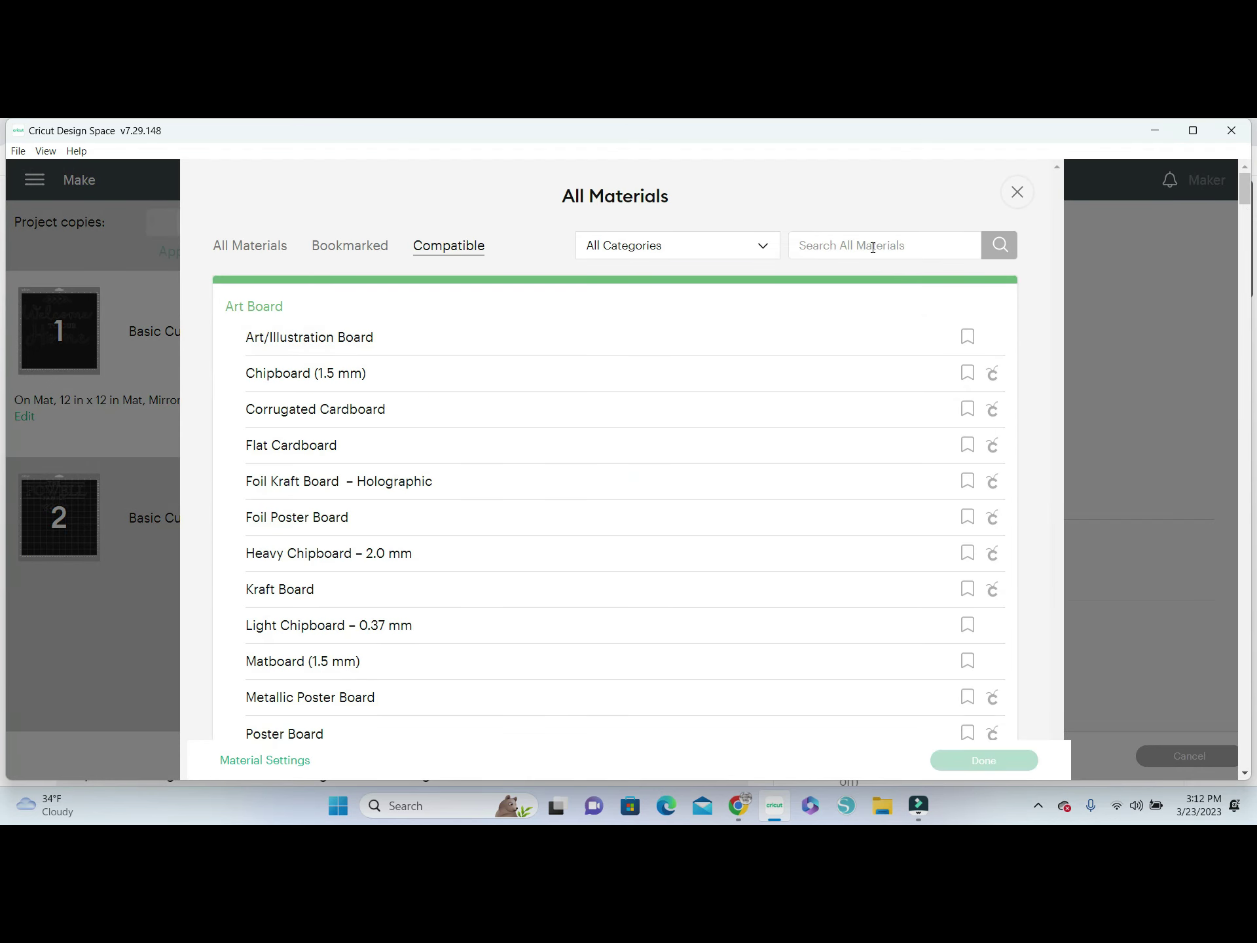
Search the All Materials tab for 'craft plastic' and select Craft Plastic
click(859, 249)
text(craft material)
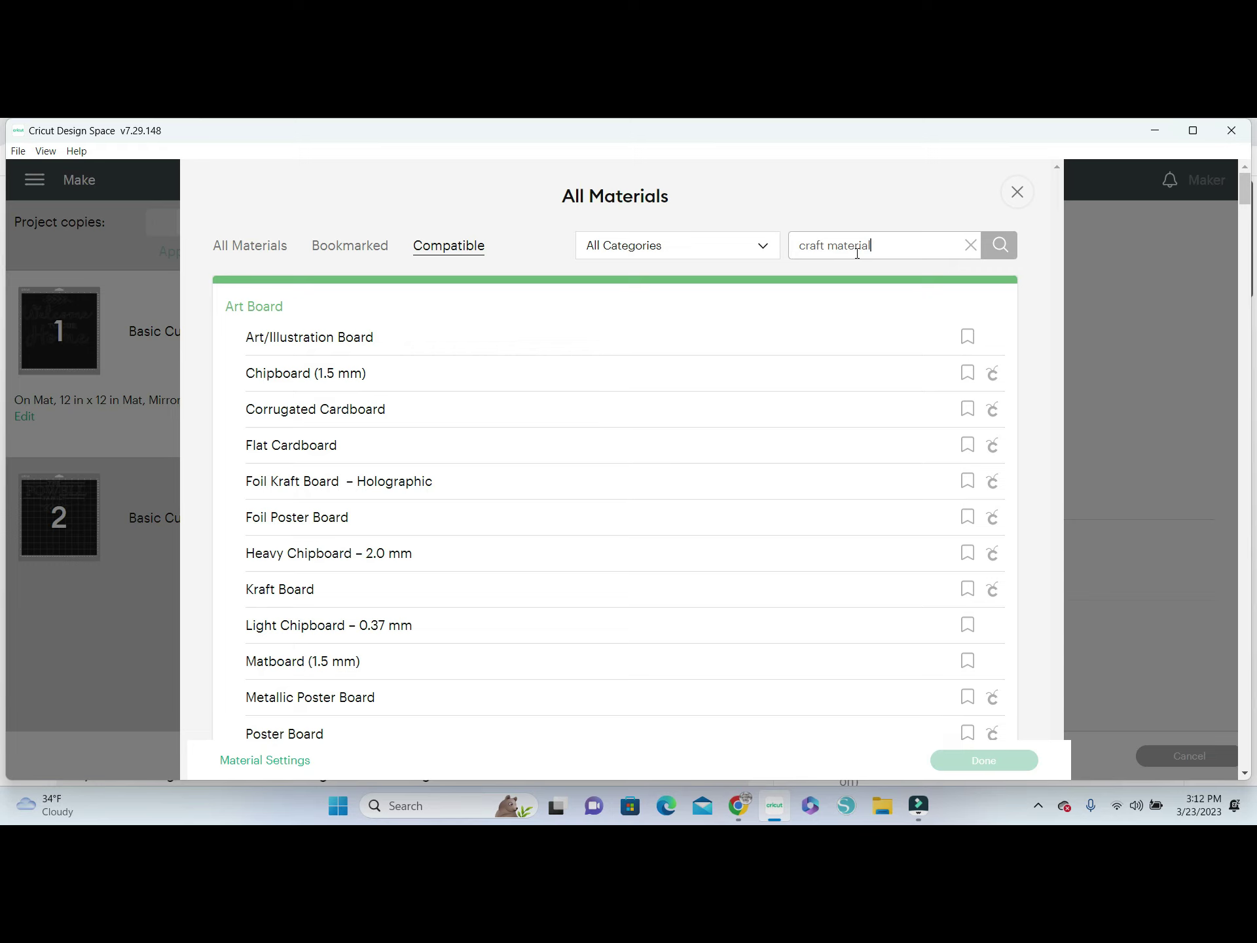
key(Return)
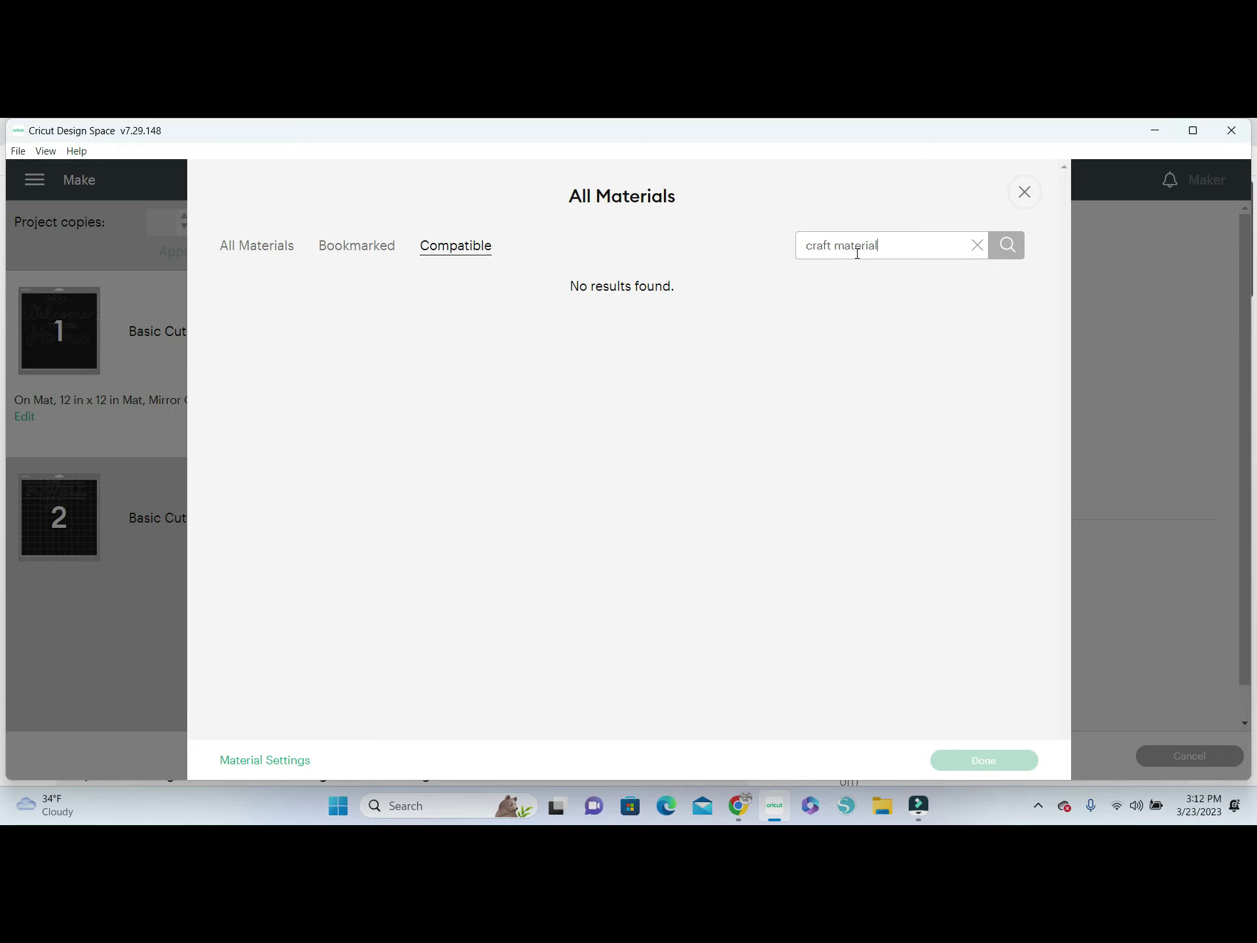
click(1007, 251)
click(271, 245)
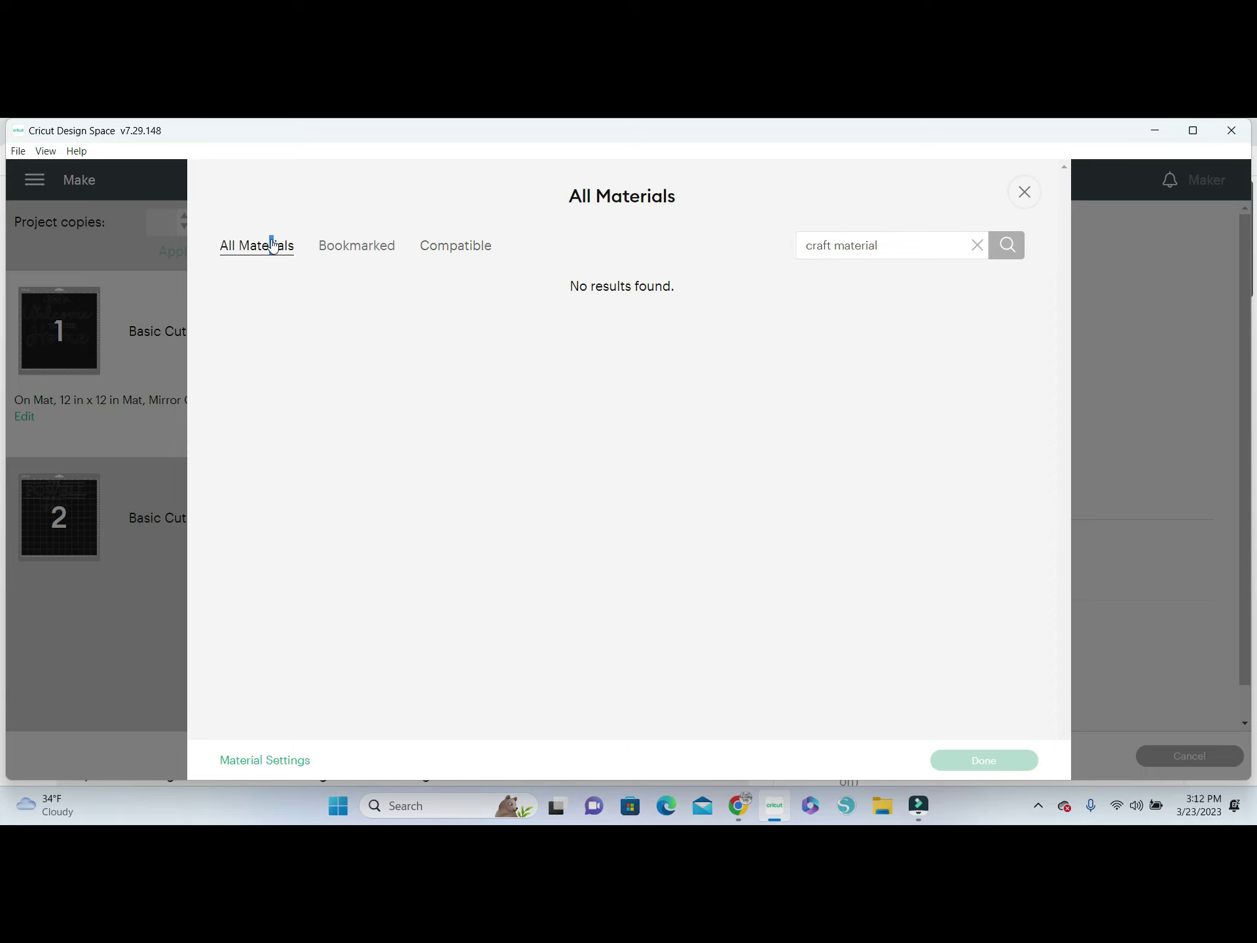
click(897, 245)
key(BackSpace)
key(BackSpace)
key(BackSpace)
key(BackSpace)
key(BackSpace)
key(BackSpace)
key(BackSpace)
key(BackSpace)
text(plastic)
key(Return)
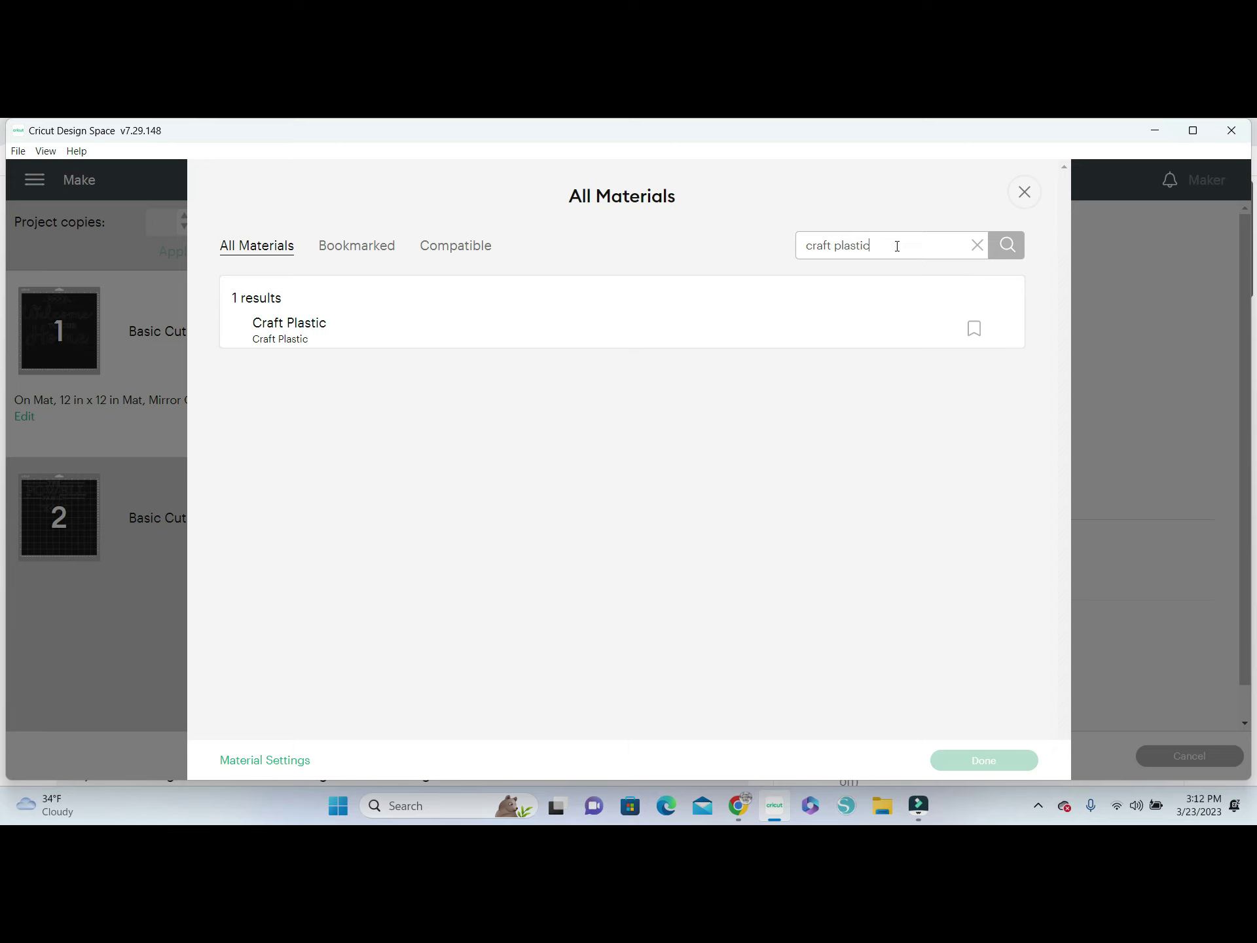
click(496, 328)
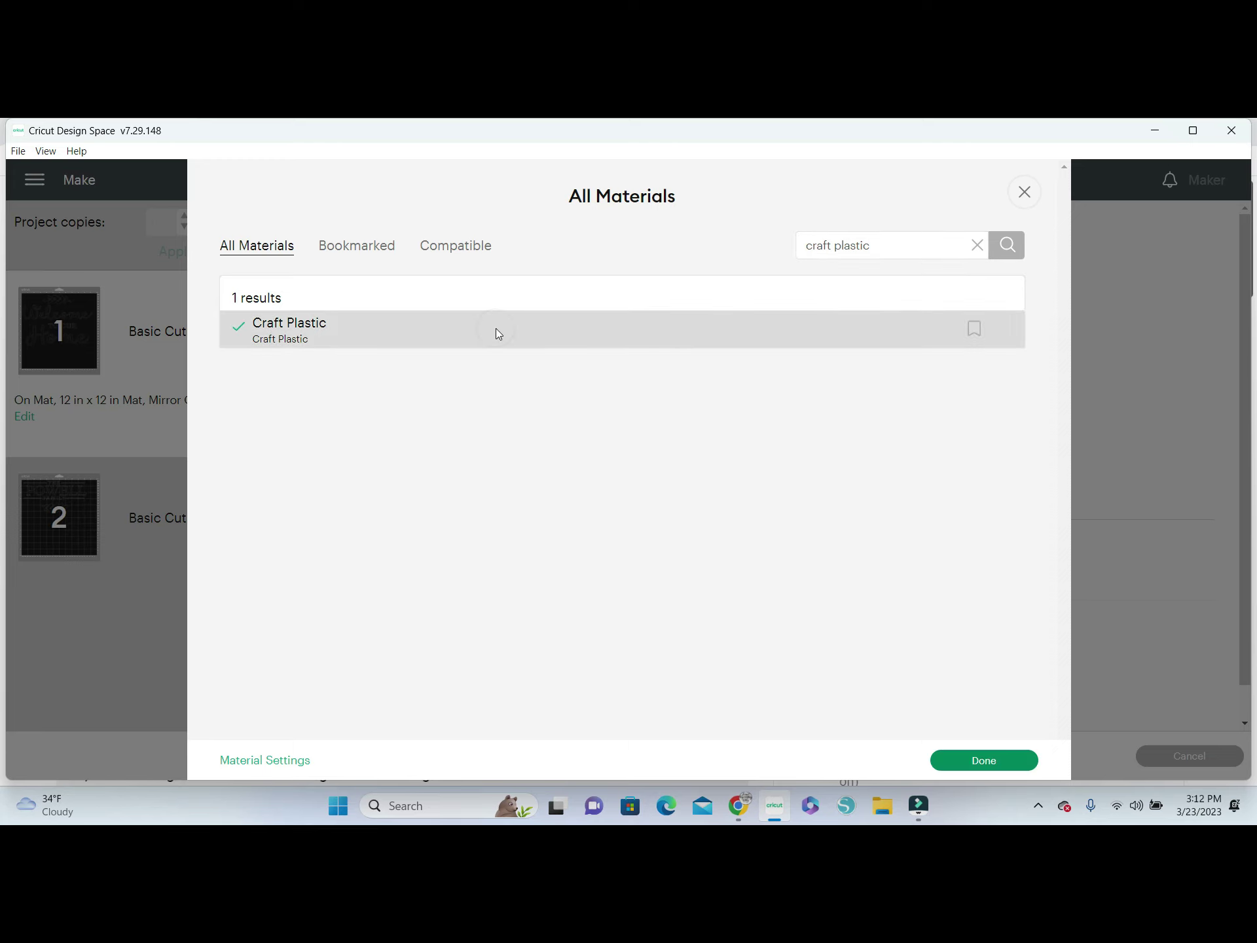
Confirm Craft Plastic as the base material with cut pressure raised to More
click(966, 761)
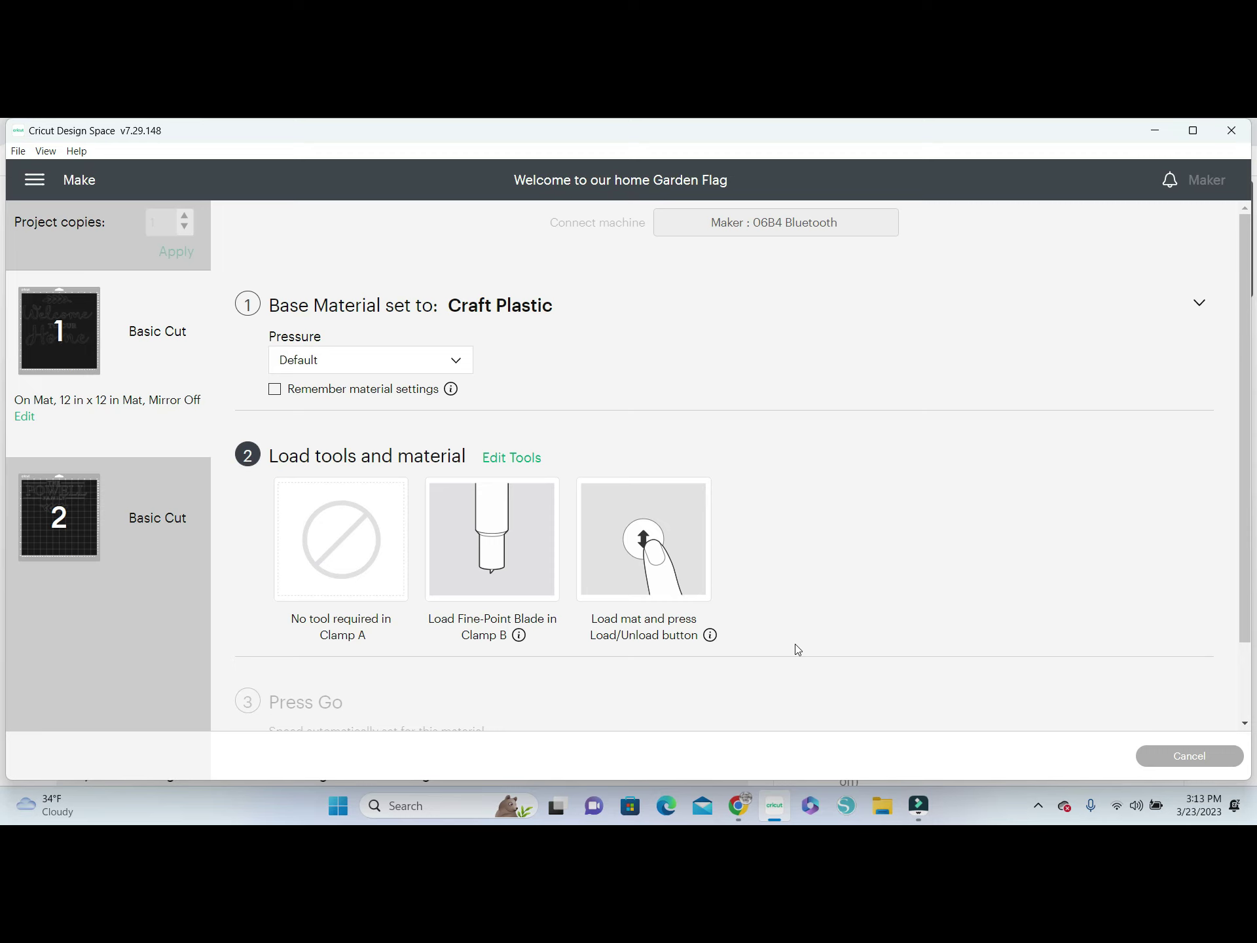
click(454, 371)
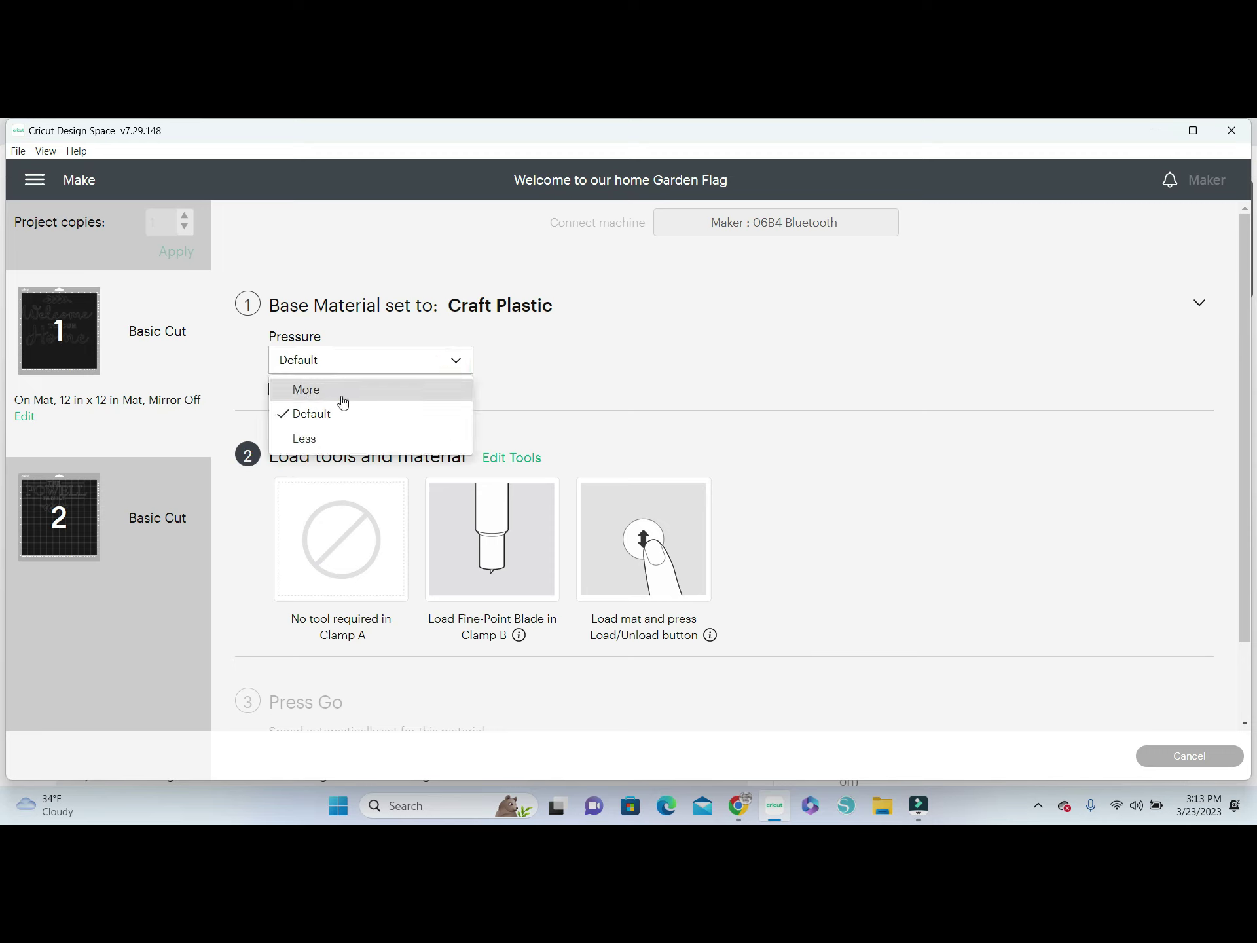
click(307, 389)
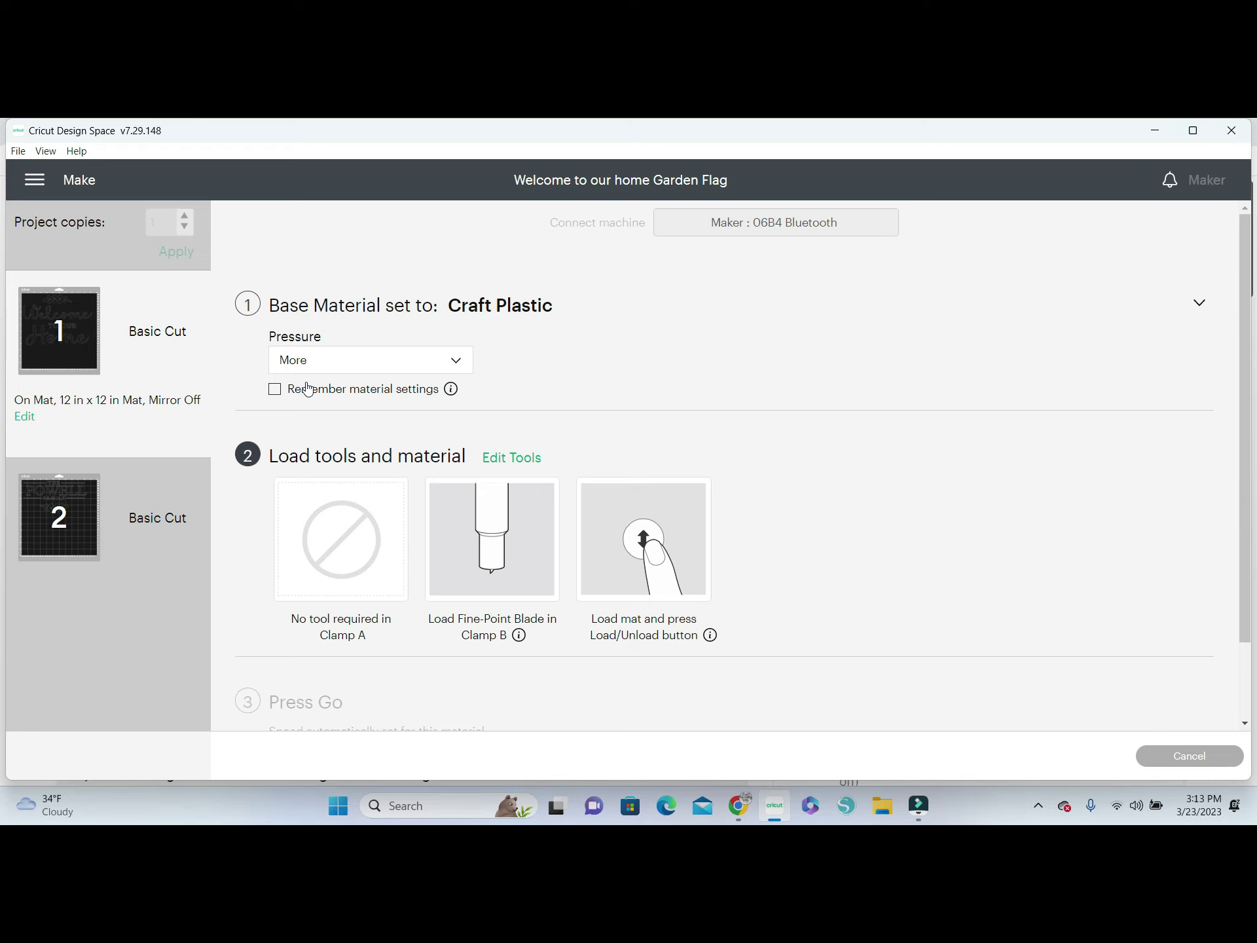
scroll(307, 388, down, 2)
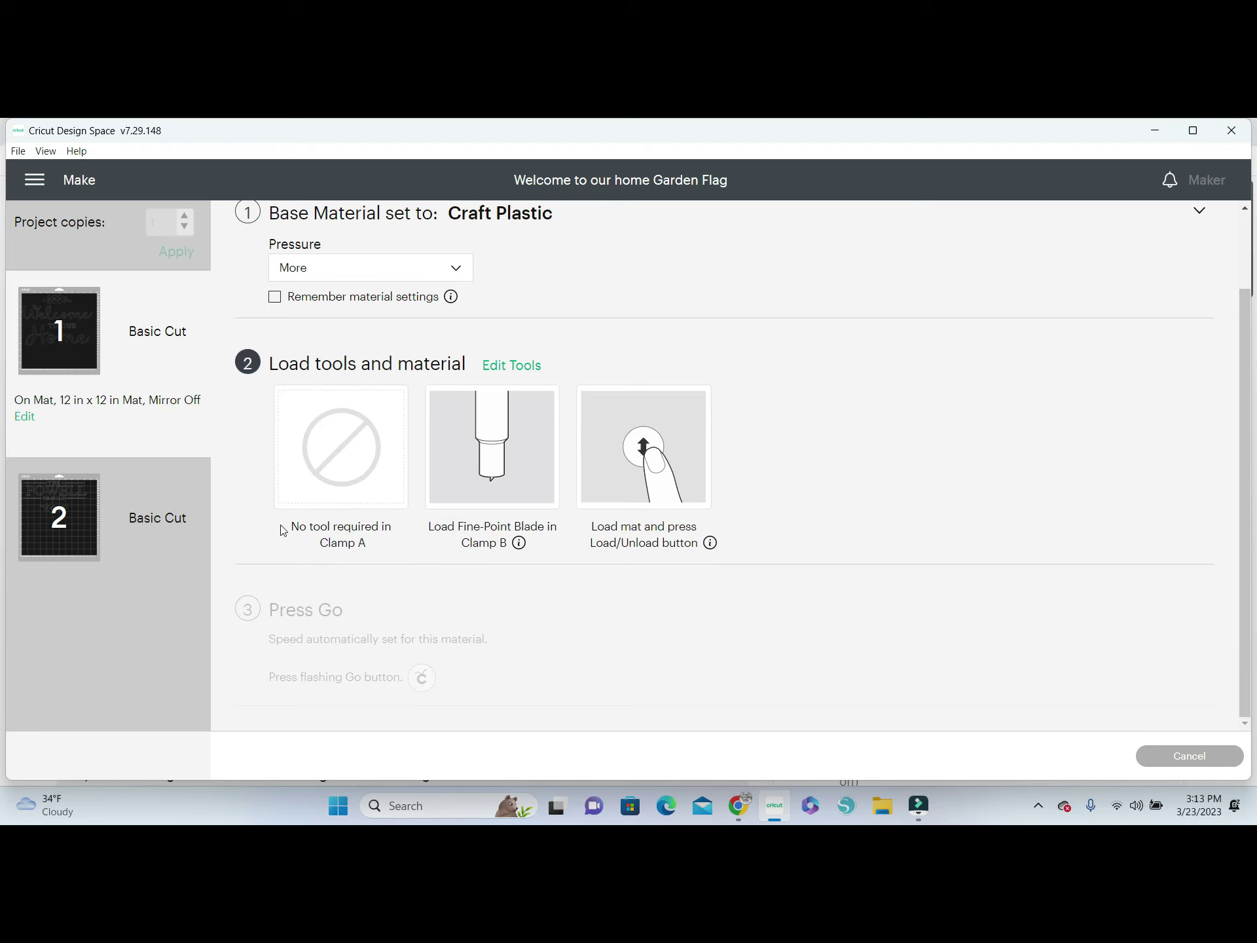